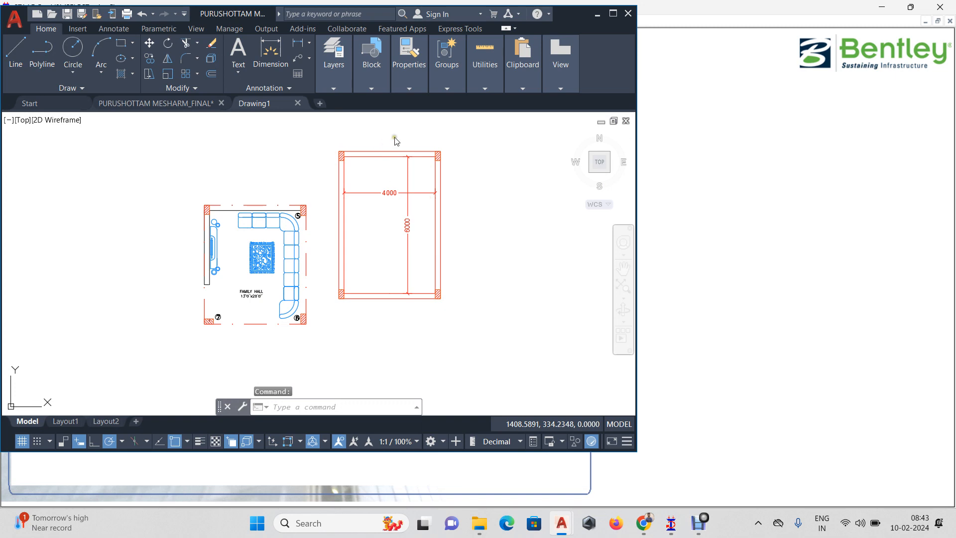
# Step: Maximize the drawing window showing the family hall and the 4000 by 6000 room outline
pyautogui.click(613, 13)
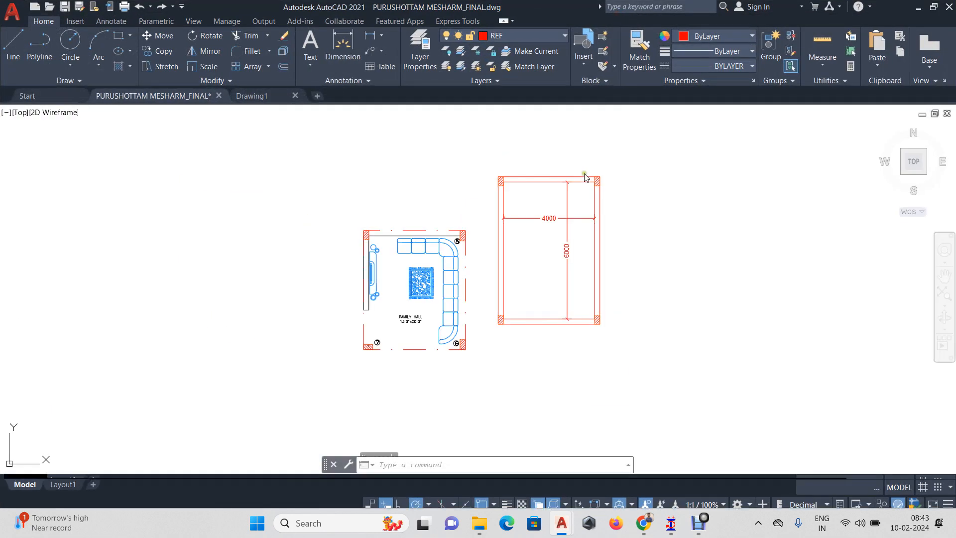
pyautogui.click(551, 196)
pyautogui.click(537, 205)
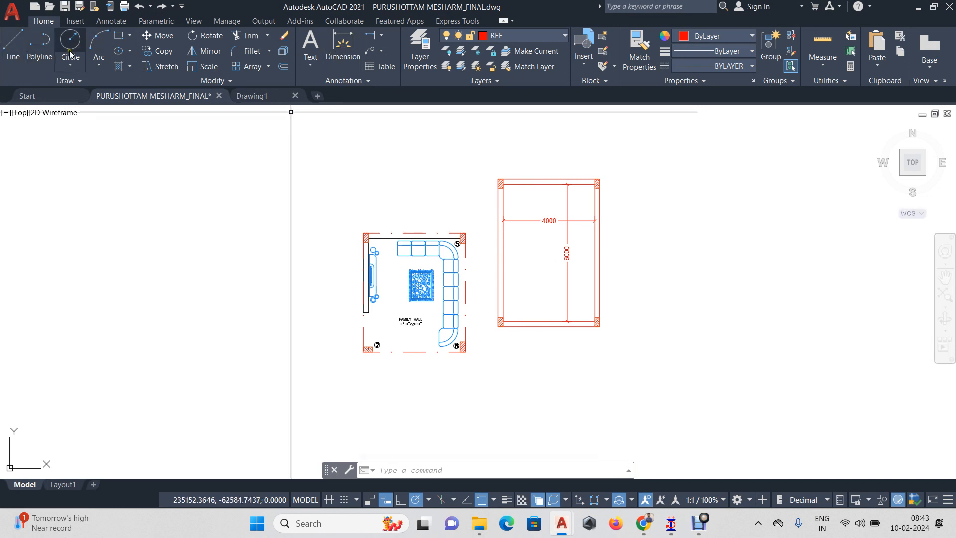
pyautogui.click(22, 45)
pyautogui.scroll(8, 503, 179)
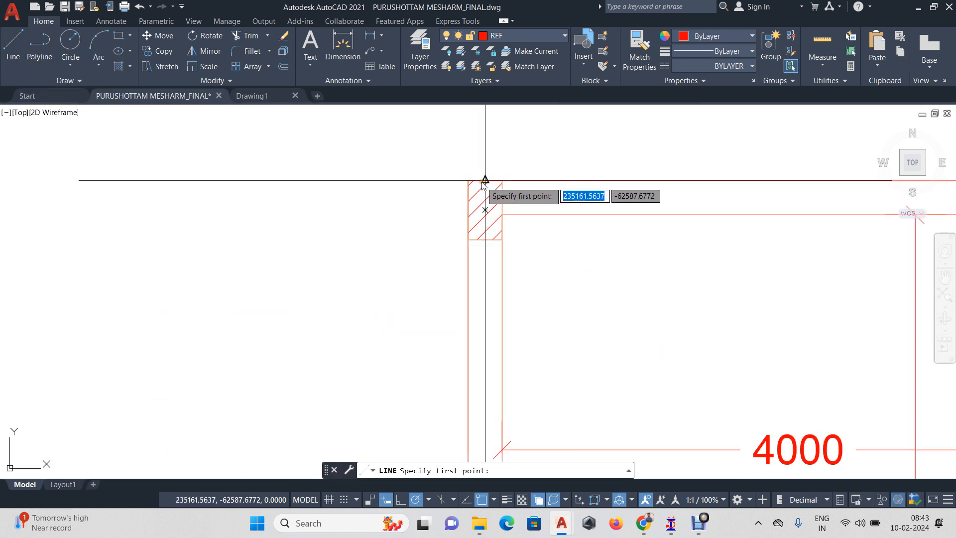
pyautogui.press('Escape')
pyautogui.scroll(-8, 659, 162)
pyautogui.moveTo(668, 179); pyautogui.dragTo(569, 190, button='middle')
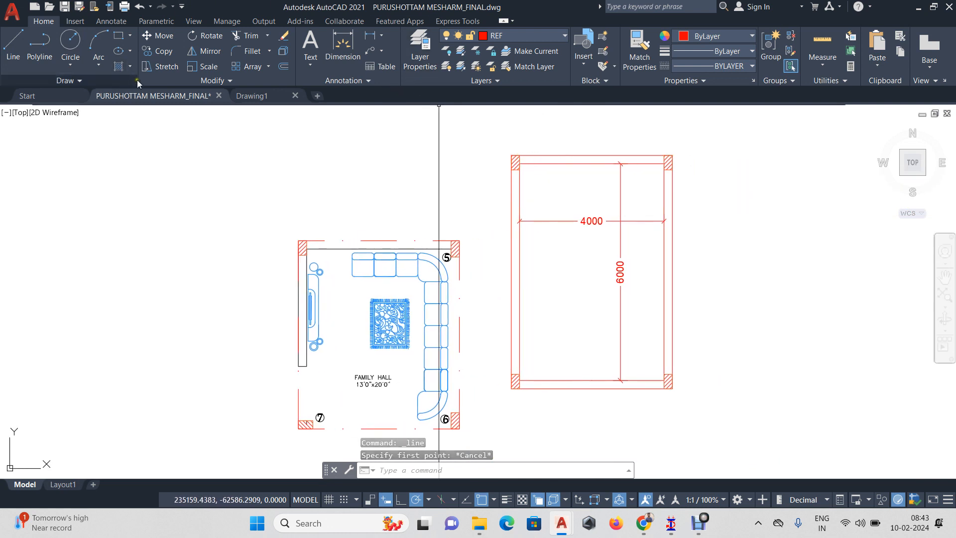
pyautogui.click(6, 42)
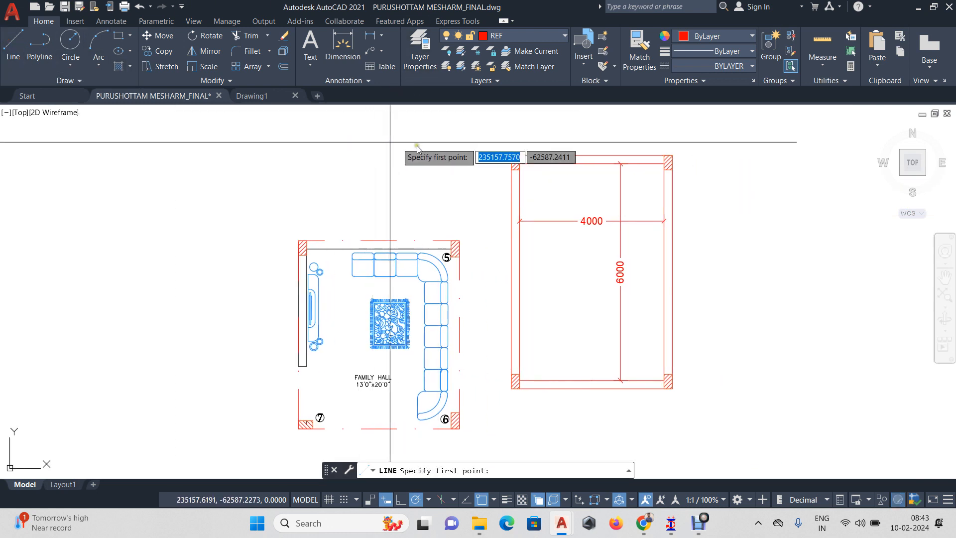
pyautogui.scroll(4, 528, 160)
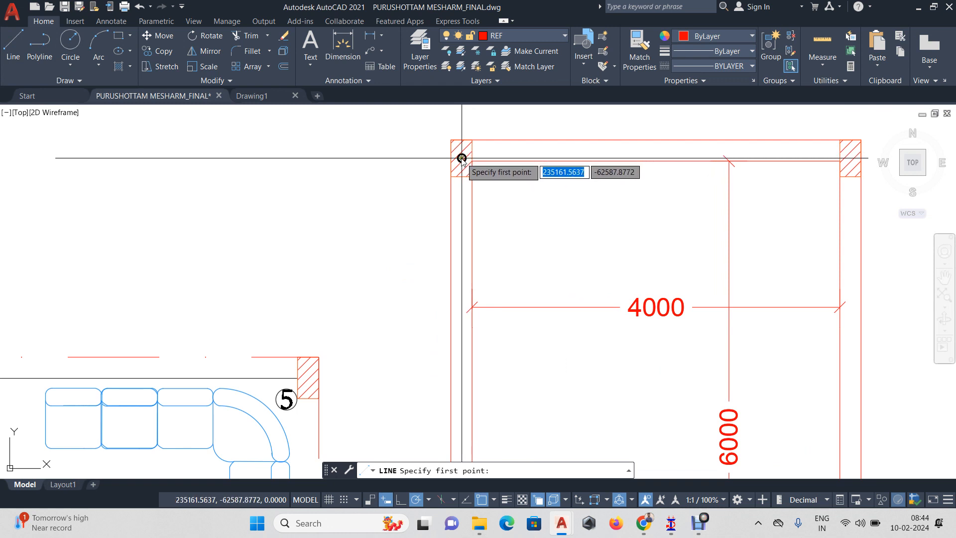
pyautogui.scroll(-4, 455, 167)
pyautogui.moveTo(454, 169); pyautogui.dragTo(434, 170, button='middle')
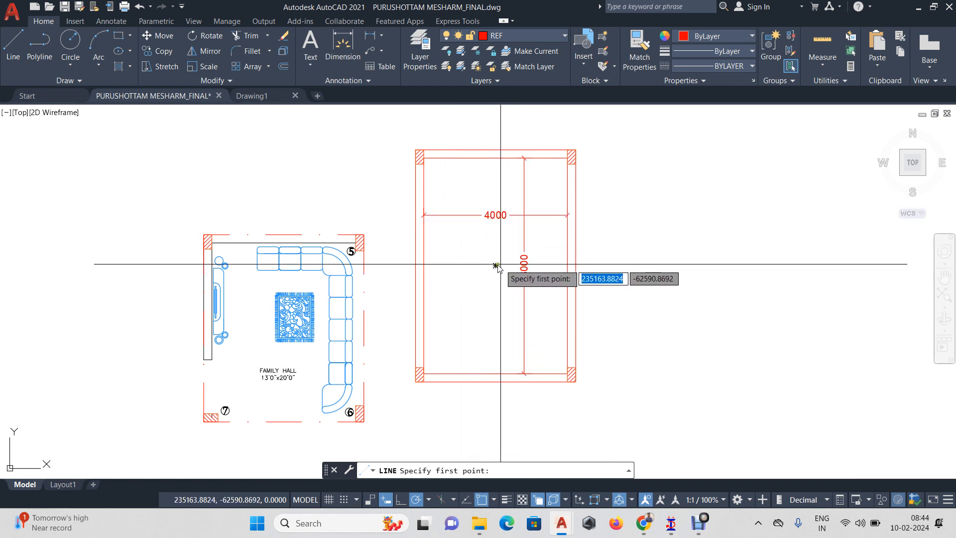
pyautogui.press('Escape')
# Step: Copy the horizontal centre line through footing C3 in the foundation plan to the upper-right column of the 4000 by 6000 room
pyautogui.scroll(-10, 485, 267)
pyautogui.moveTo(458, 352); pyautogui.dragTo(445, 195, button='middle')
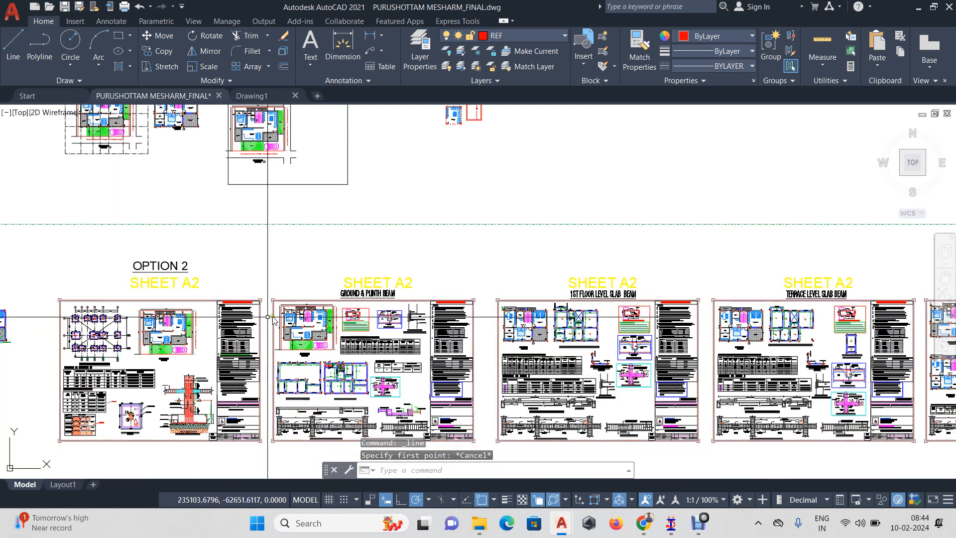
pyautogui.scroll(4, 199, 332)
pyautogui.moveTo(169, 344); pyautogui.dragTo(341, 301, button='middle')
pyautogui.moveTo(220, 295); pyautogui.dragTo(327, 257, button='middle')
pyautogui.scroll(4, 327, 257)
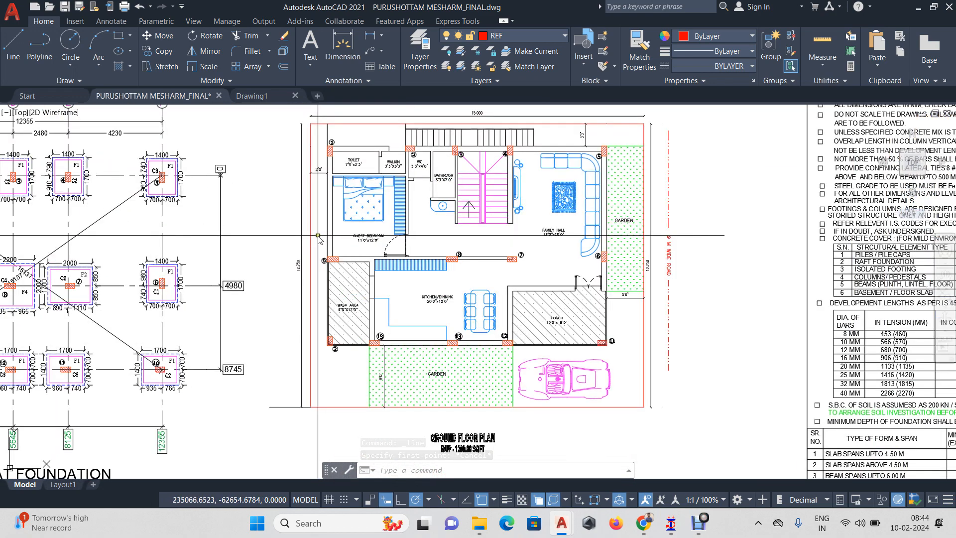
pyautogui.click(197, 175)
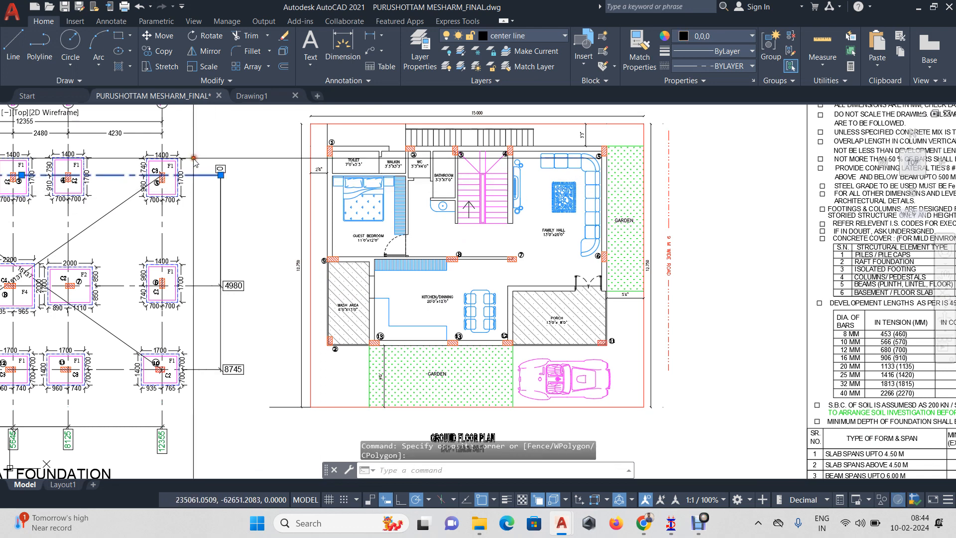
pyautogui.write('c')
pyautogui.press('Return')
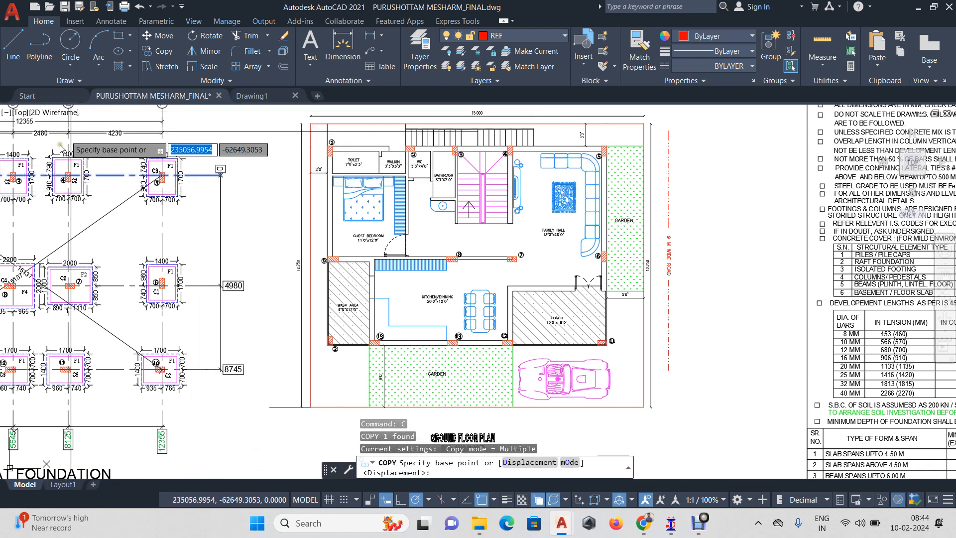
pyautogui.scroll(10, 161, 175)
pyautogui.click(285, 208)
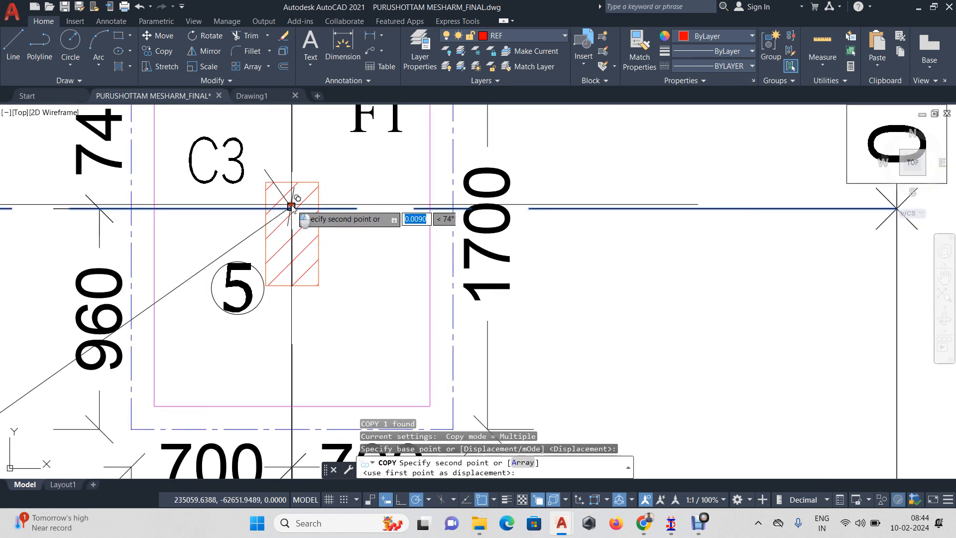
pyautogui.scroll(-15, 292, 209)
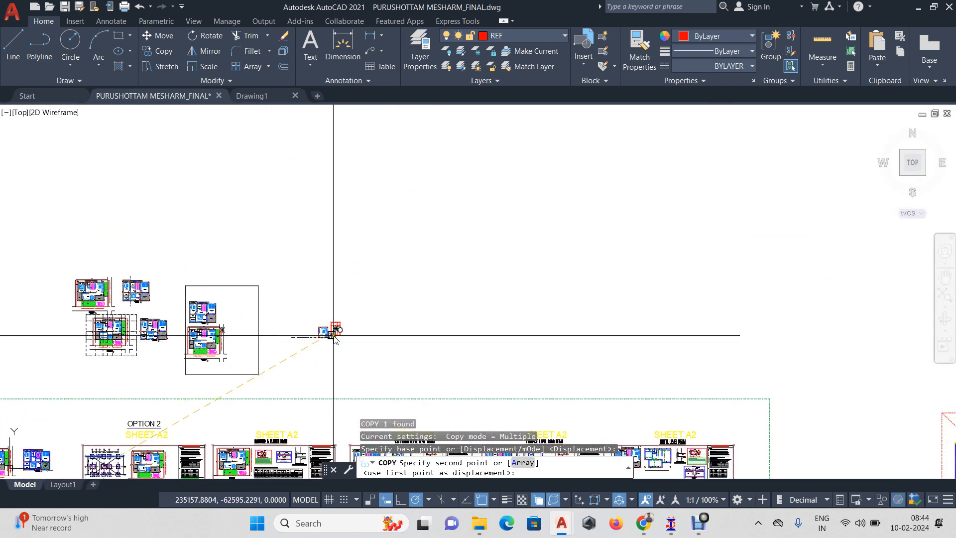
pyautogui.scroll(10, 331, 328)
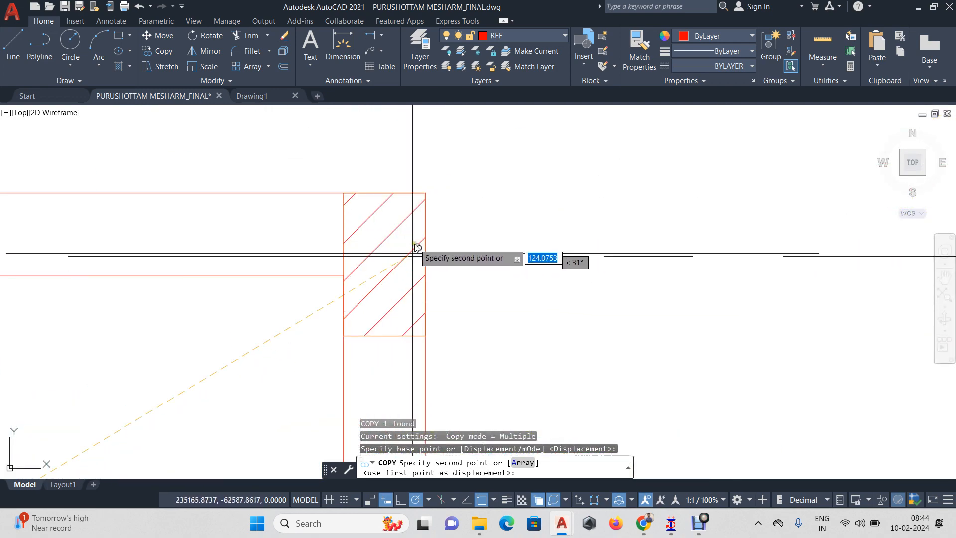
pyautogui.click(426, 193)
pyautogui.press('Escape')
# Step: Try to move the copied centre line up onto the outer top edge of the upper-right column
pyautogui.click(487, 210)
pyautogui.click(447, 152)
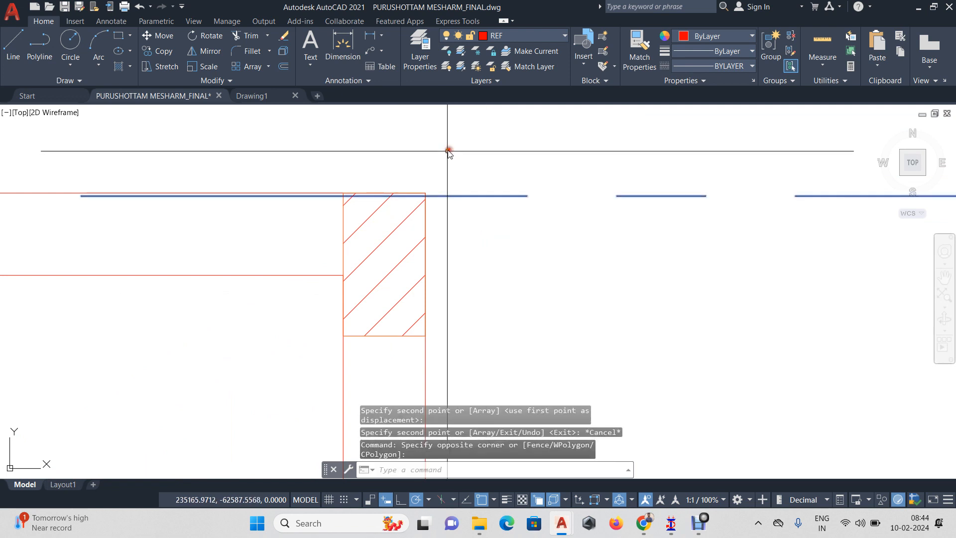
pyautogui.write('m')
pyautogui.press('space')
pyautogui.scroll(4, 417, 225)
pyautogui.moveTo(454, 170); pyautogui.dragTo(454, 364, button='middle')
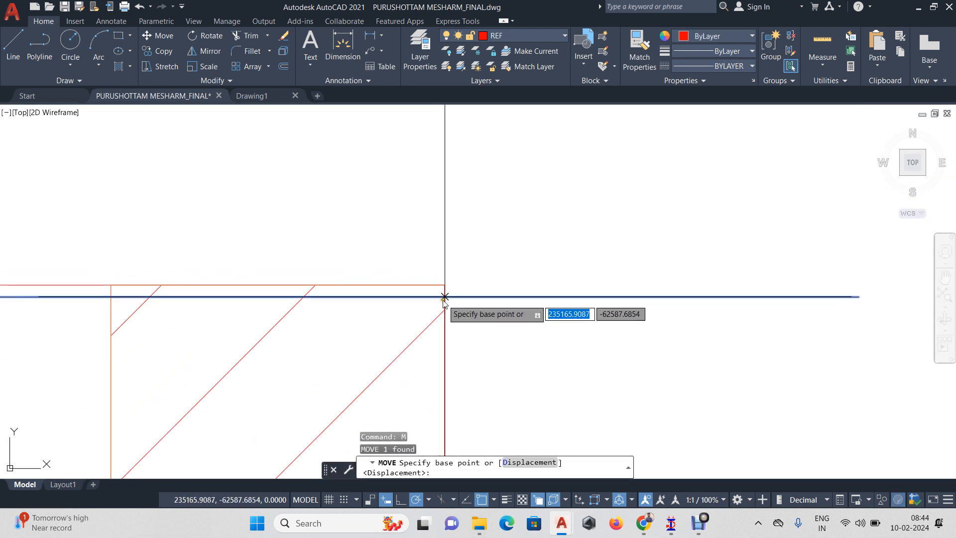
pyautogui.click(447, 295)
pyautogui.click(458, 287)
# Step: Move the centre line onto the outer top corner of the room's upper-right column
pyautogui.click(459, 285)
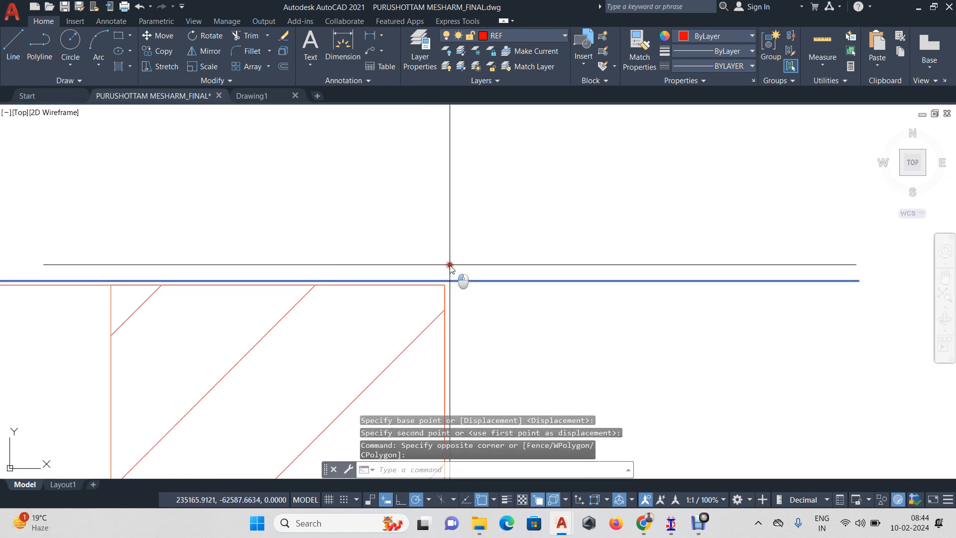
pyautogui.click(450, 268)
pyautogui.write('m')
pyautogui.press('space')
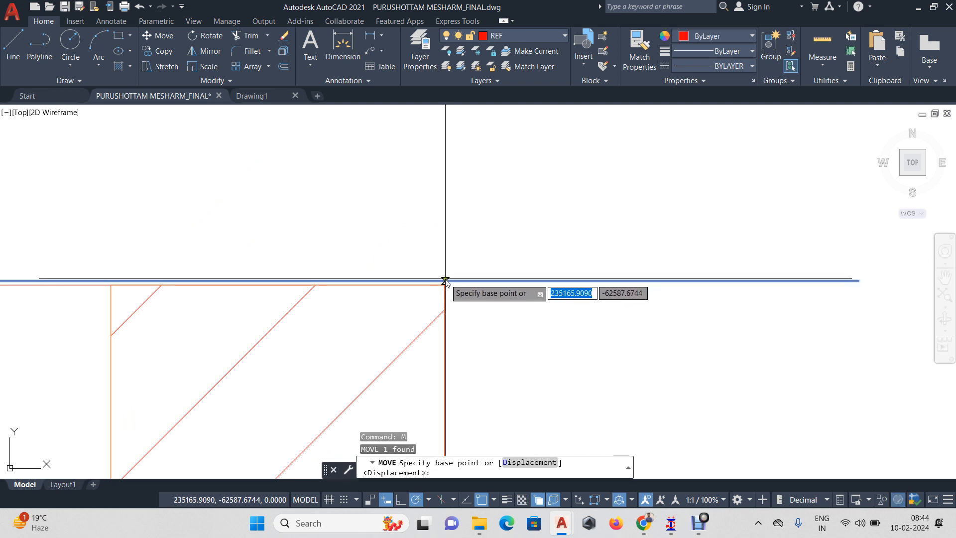
pyautogui.click(444, 282)
pyautogui.press('Escape')
pyautogui.press('Escape')
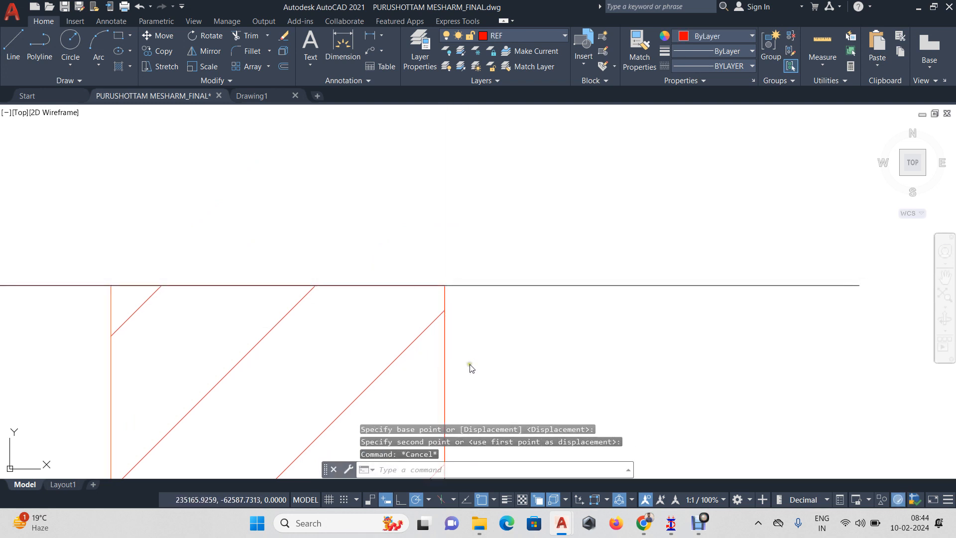
# Step: Copy the centre line 0.115 downward from the column's outer top corner into the upper wall
pyautogui.moveTo(470, 367); pyautogui.dragTo(423, 257, button='middle')
pyautogui.click(494, 500)
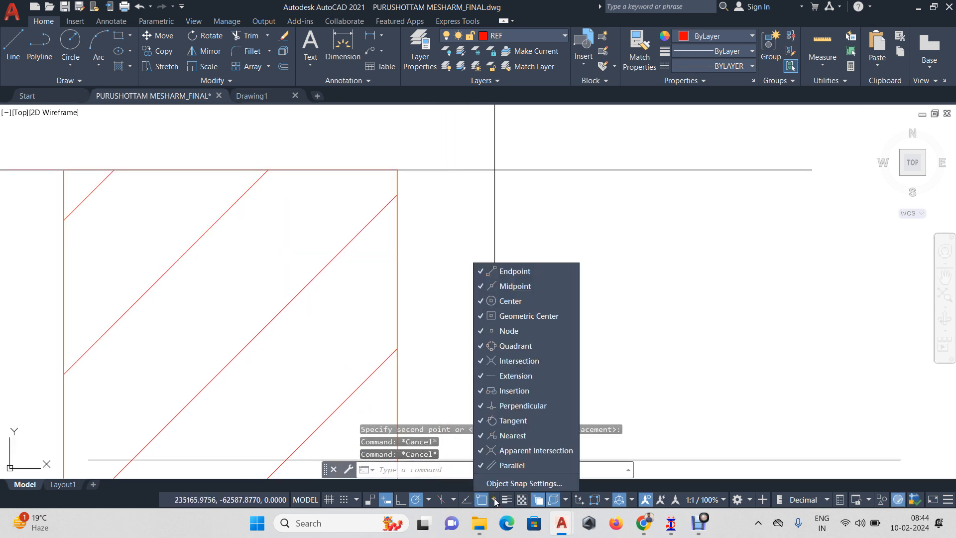
pyautogui.click(457, 207)
pyautogui.click(463, 202)
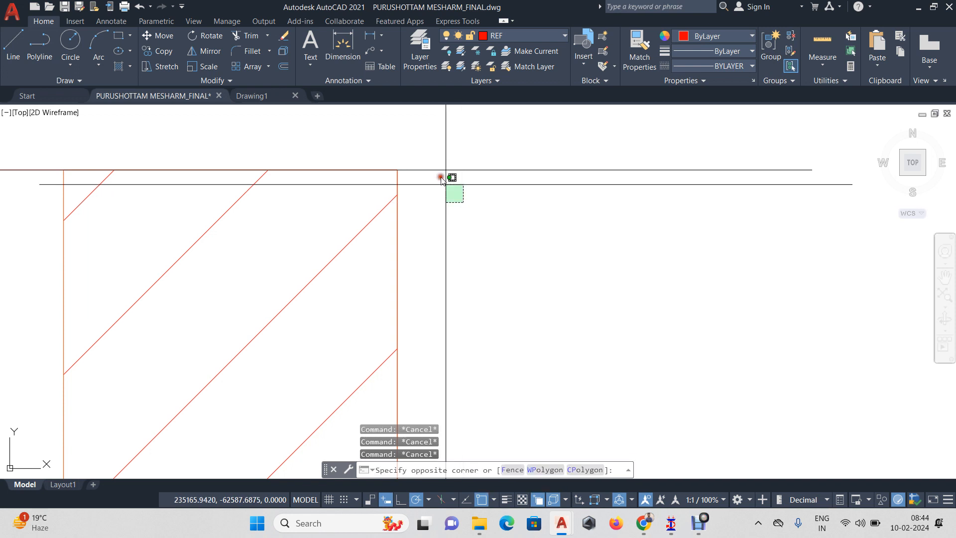
pyautogui.click(415, 142)
pyautogui.write('co')
pyautogui.press('Return')
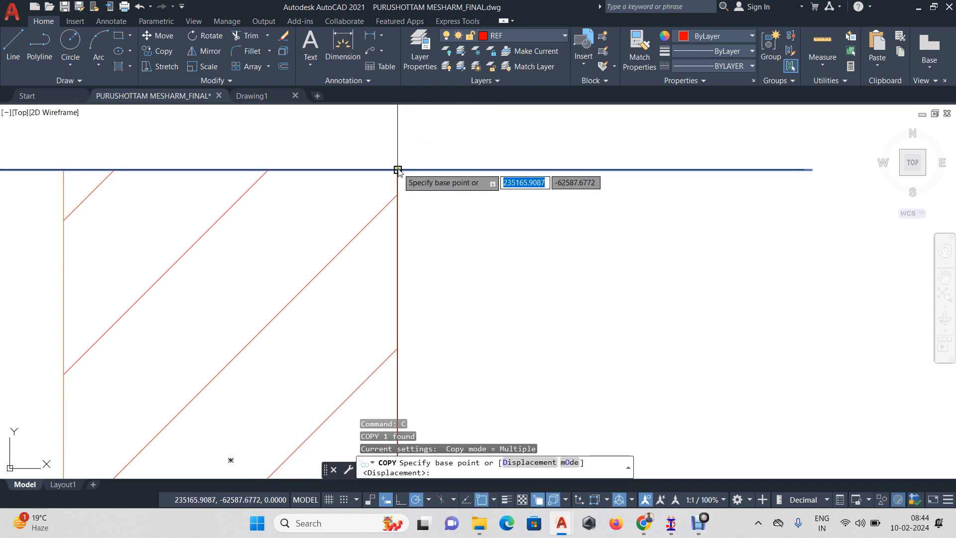
pyautogui.click(397, 170)
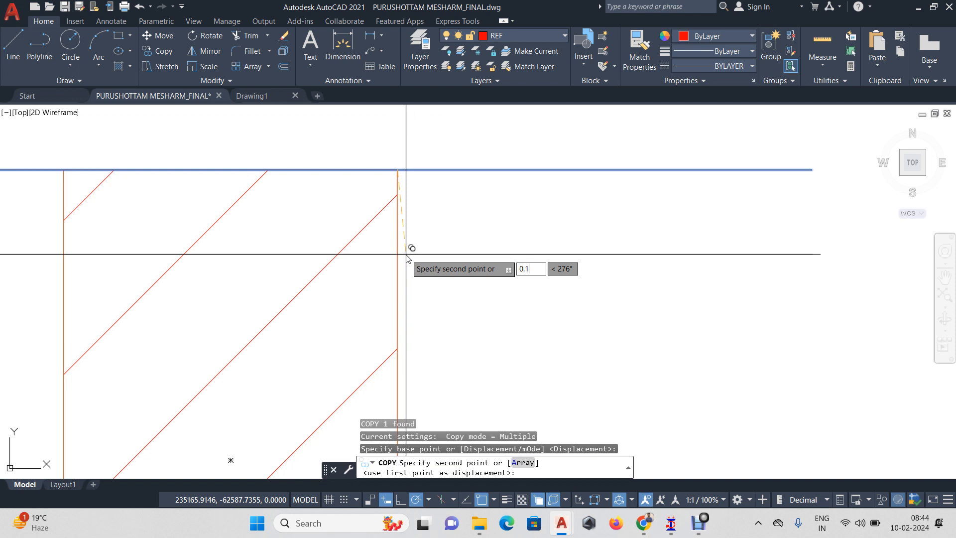
pyautogui.write('0.115')
pyautogui.press('Return')
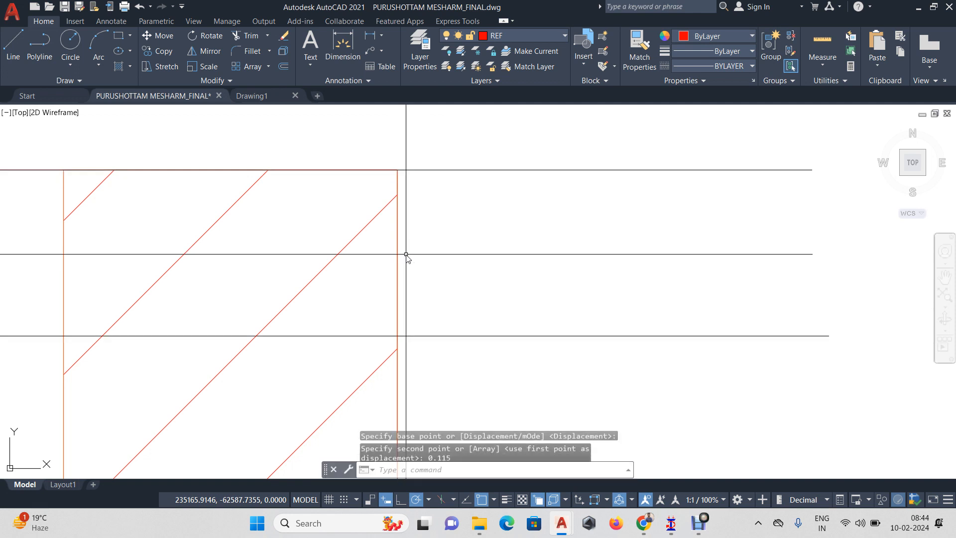
# Step: Delete the centre line lying on the upper wall's outer edge
pyautogui.press('Escape')
pyautogui.click(457, 155)
pyautogui.press('Delete')
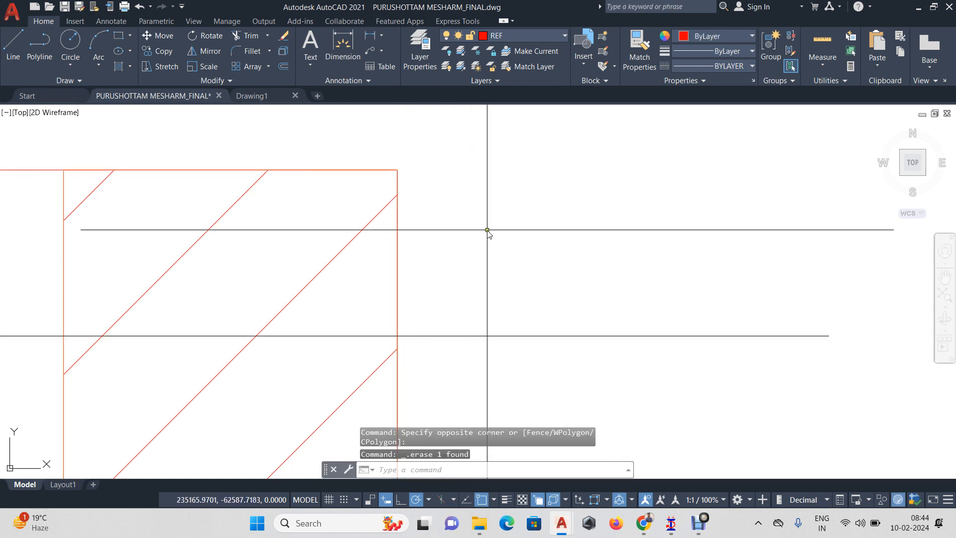
# Step: Copy the upper wall's centre line to the middle of the room's lower wall, using the upper-left column's inner wall corner as base point
pyautogui.scroll(-6, 490, 229)
pyautogui.moveTo(237, 259); pyautogui.dragTo(363, 273, button='middle')
pyautogui.press('Escape')
pyautogui.scroll(2, 194, 239)
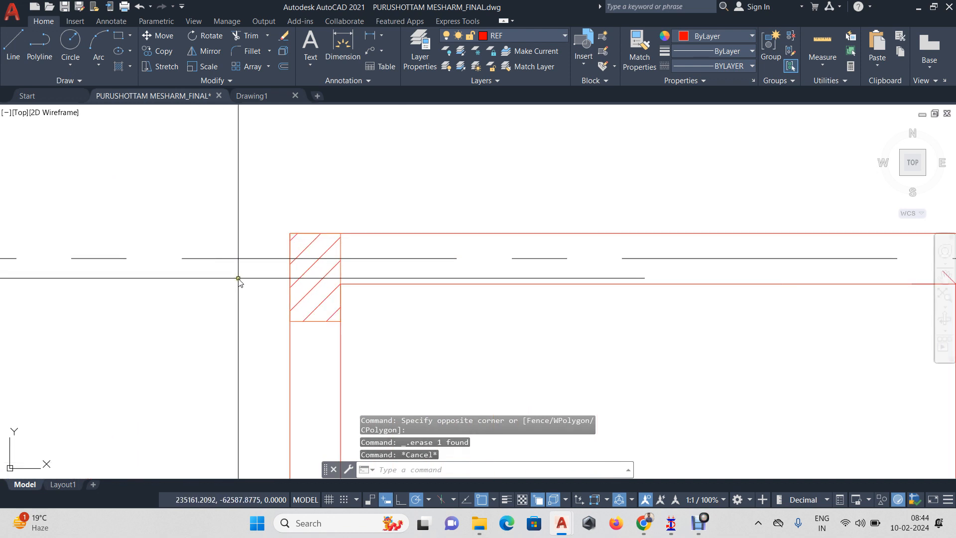
pyautogui.click(238, 278)
pyautogui.click(213, 221)
pyautogui.write('C')
pyautogui.press('Return')
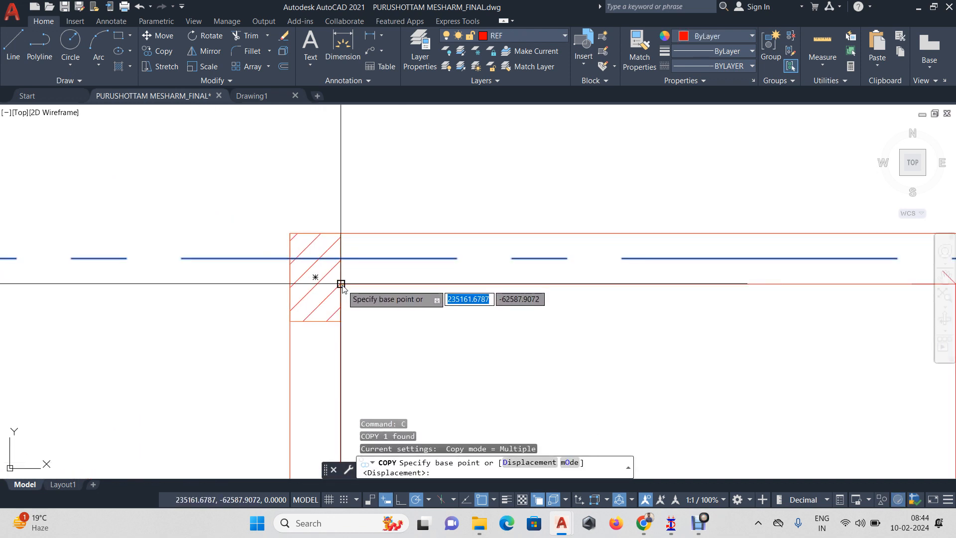
pyautogui.click(341, 284)
pyautogui.scroll(-6, 364, 319)
pyautogui.scroll(5, 358, 279)
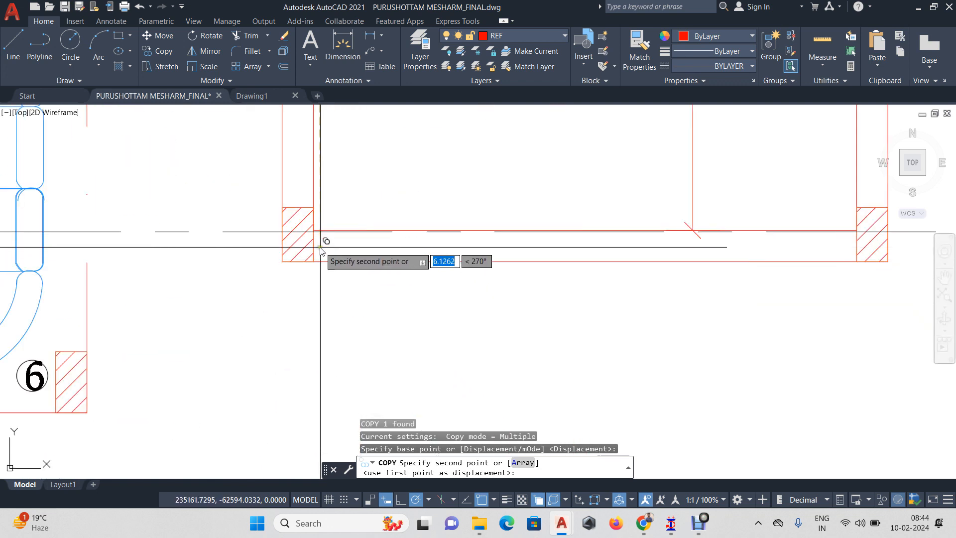
pyautogui.click(319, 252)
pyautogui.press('Escape')
# Step: Draw a vertical line with Ortho on from the midpoint of the upper-right column's lower edge down past the lower-right column
pyautogui.scroll(-8, 397, 253)
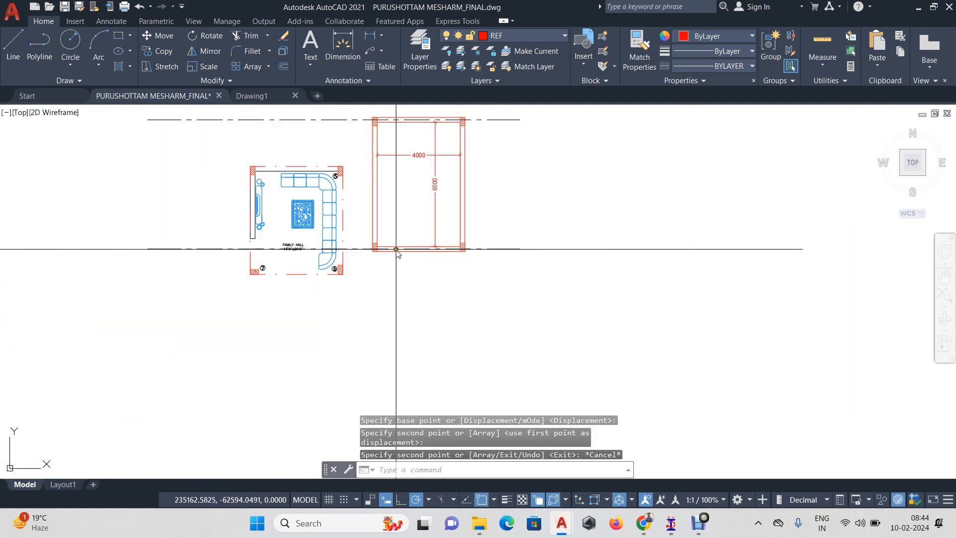
pyautogui.scroll(-2, 397, 250)
pyautogui.moveTo(397, 250); pyautogui.dragTo(390, 278, button='middle')
pyautogui.press('Escape')
pyautogui.scroll(4, 419, 202)
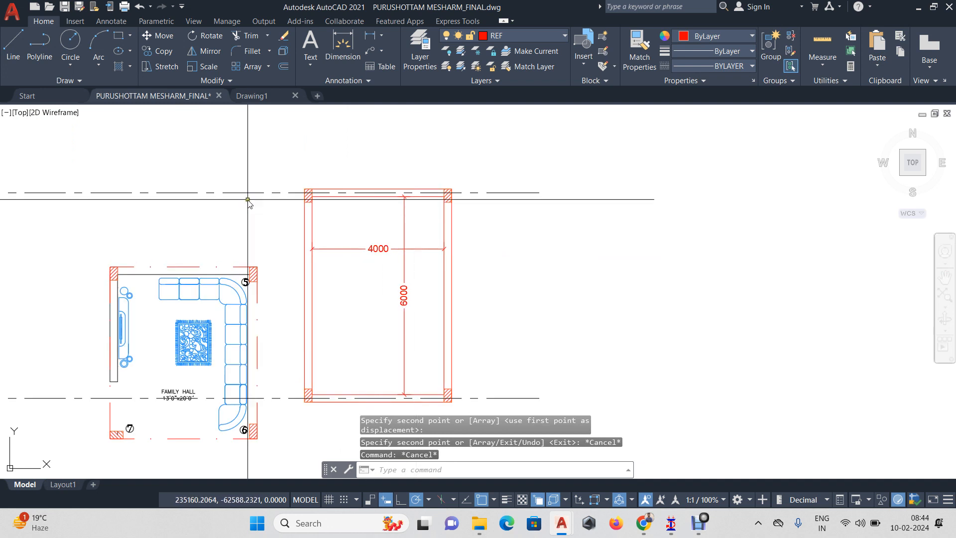
pyautogui.click(11, 52)
pyautogui.scroll(4, 448, 200)
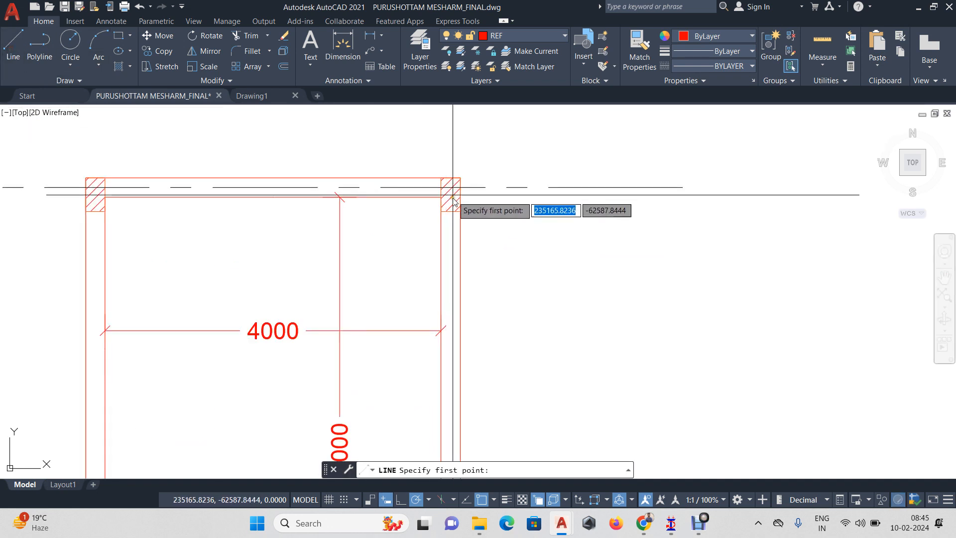
pyautogui.click(451, 212)
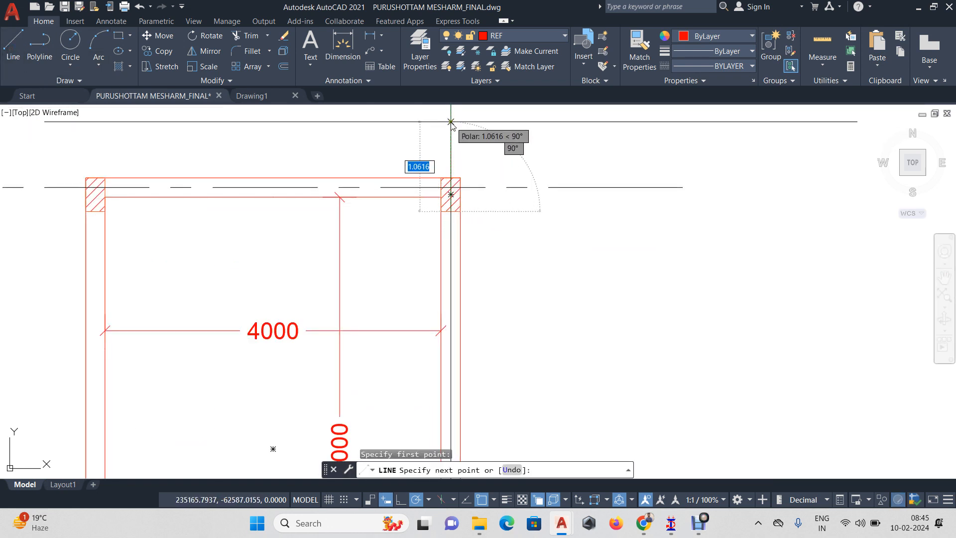
pyautogui.click(399, 499)
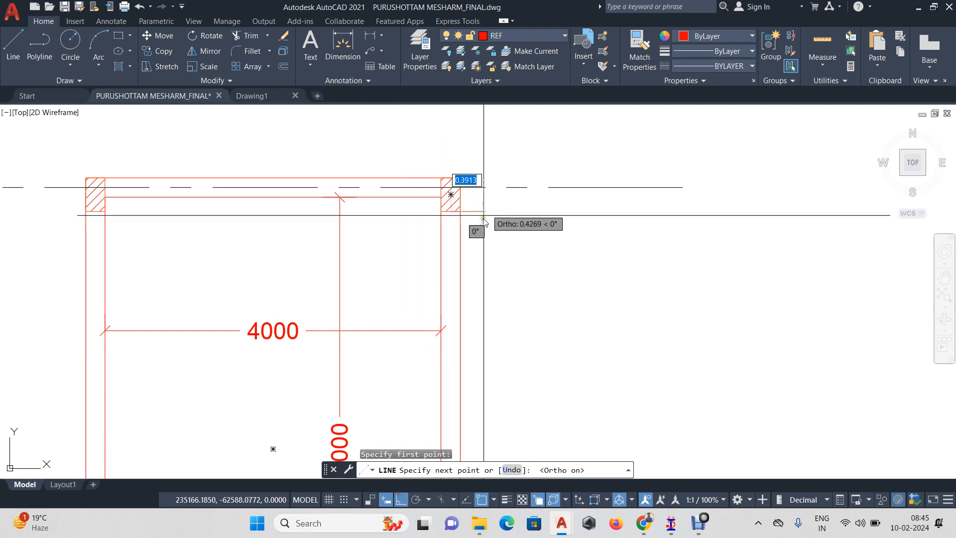
pyautogui.moveTo(463, 282); pyautogui.dragTo(410, 63, button='middle')
pyautogui.moveTo(384, 315); pyautogui.dragTo(363, 96, button='middle')
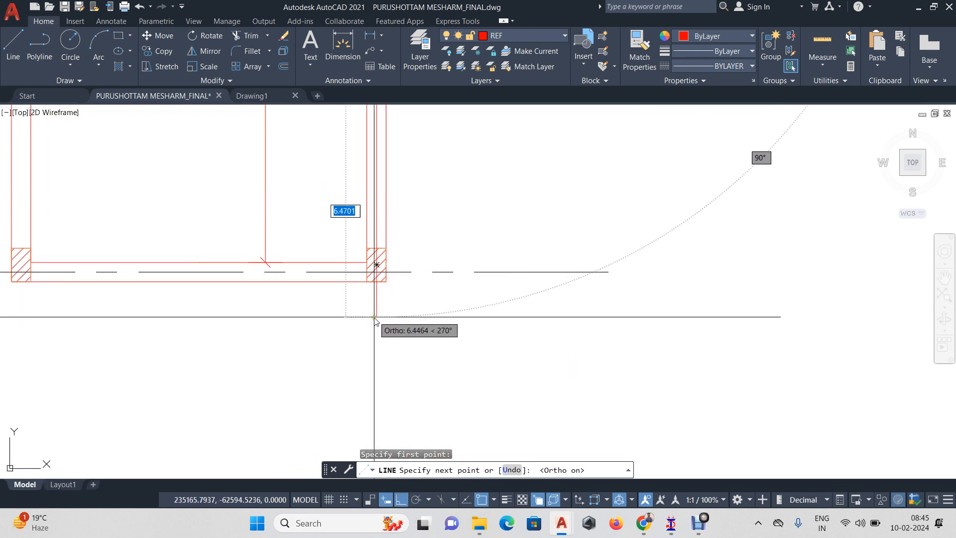
pyautogui.press('Escape')
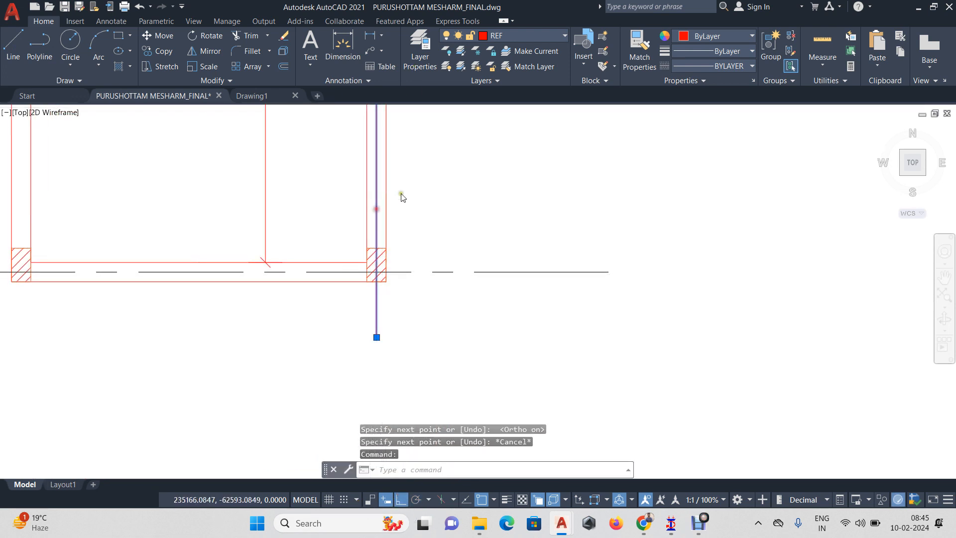
# Step: Stretch the upper end of the vertical line in the room's right wall up past the upper wall
pyautogui.scroll(-5, 403, 197)
pyautogui.scroll(5, 410, 194)
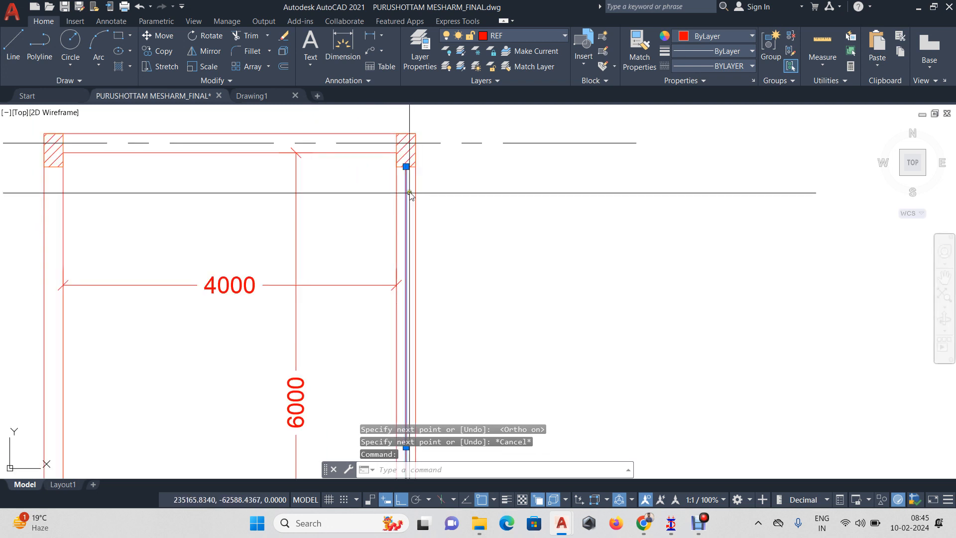
pyautogui.click(406, 166)
pyautogui.scroll(-3, 405, 149)
pyautogui.moveTo(405, 149); pyautogui.dragTo(399, 244, button='middle')
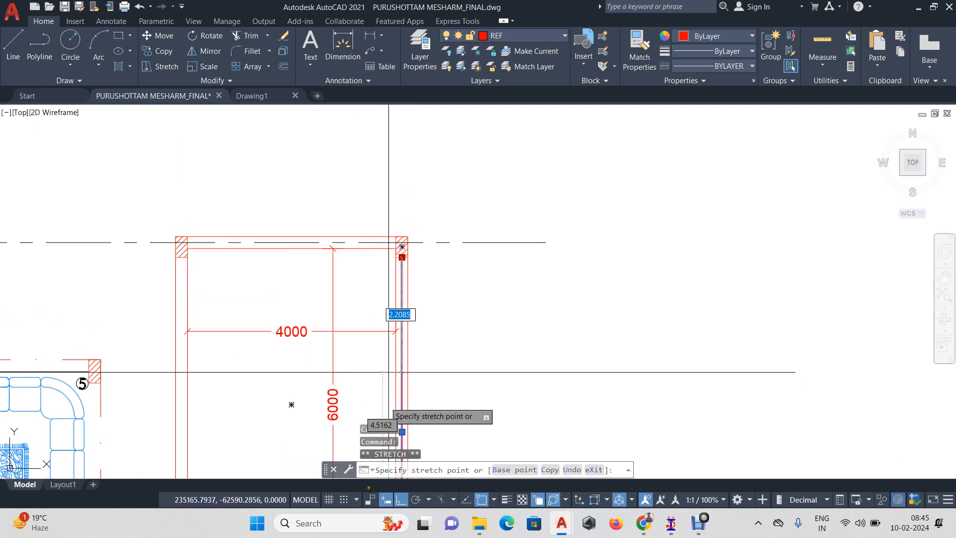
pyautogui.press('Escape')
pyautogui.press('Escape')
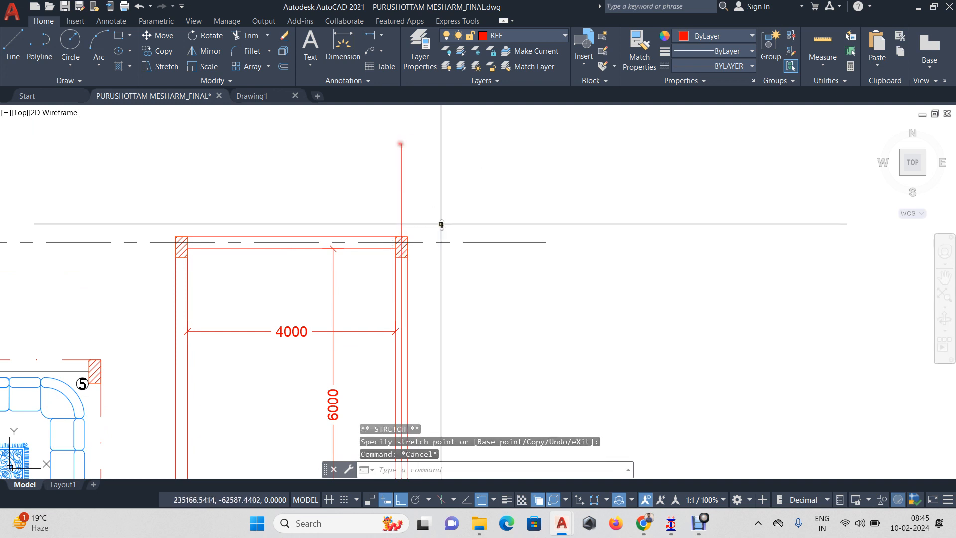
# Step: Match the properties of the upper wall's dashed centre line onto the vertical line through the right wall
pyautogui.click(424, 211)
pyautogui.click(379, 193)
pyautogui.press('Escape')
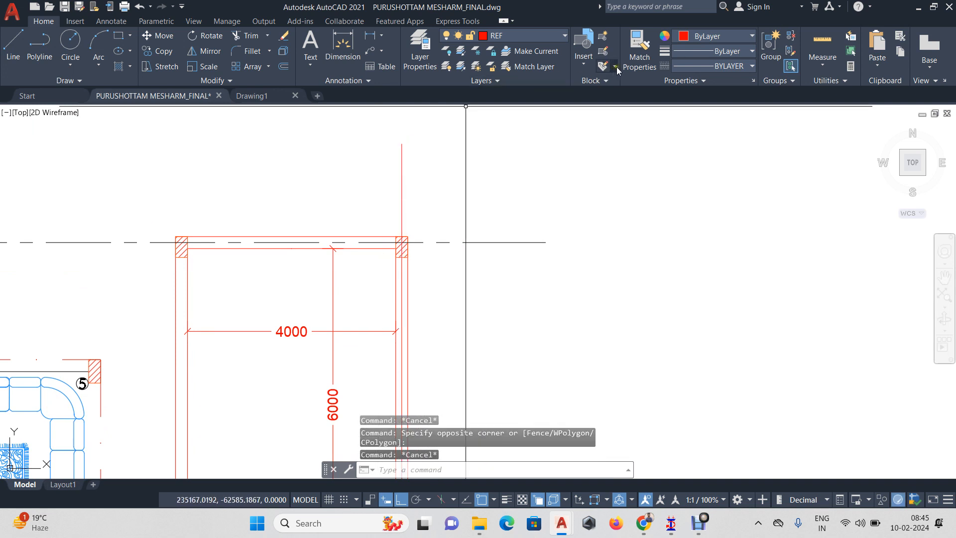
pyautogui.click(650, 59)
pyautogui.click(487, 242)
pyautogui.click(417, 200)
pyautogui.click(386, 178)
pyautogui.press('Escape')
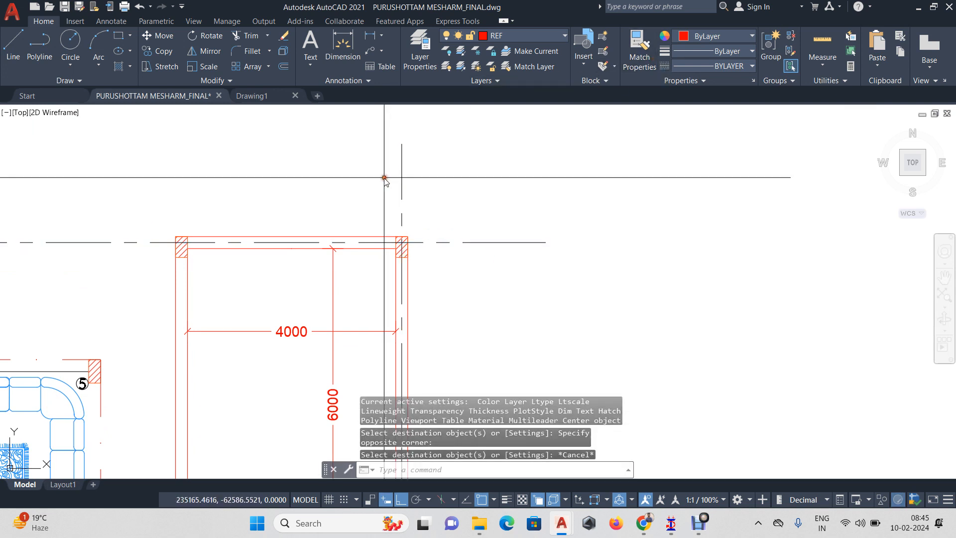
# Step: Copy the right wall's vertical centre line to the middle of the left wall, using the upper-right column's outer top corner as base point
pyautogui.click(412, 225)
pyautogui.click(368, 180)
pyautogui.write('co')
pyautogui.press('space')
pyautogui.scroll(3, 402, 234)
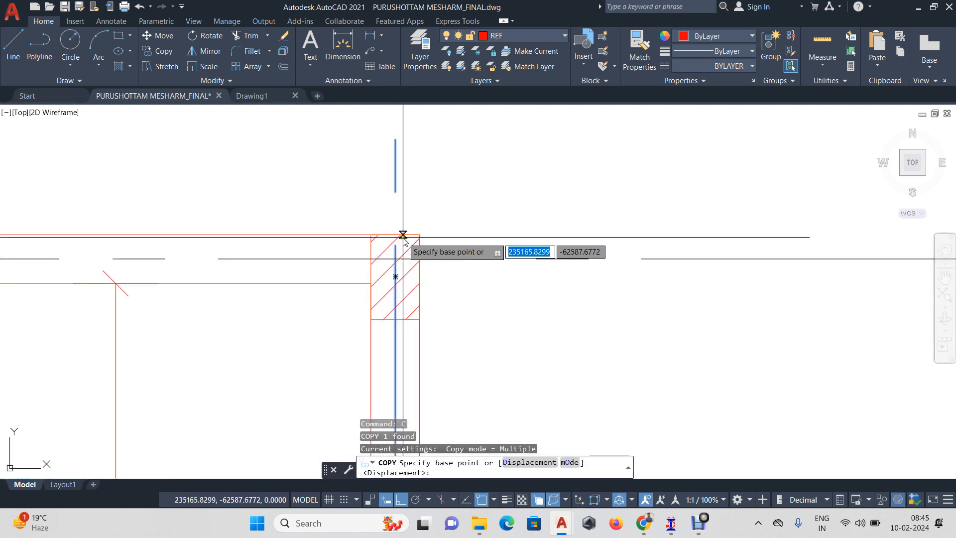
pyautogui.click(419, 234)
pyautogui.scroll(-4, 346, 236)
pyautogui.moveTo(228, 238); pyautogui.dragTo(407, 240, button='middle')
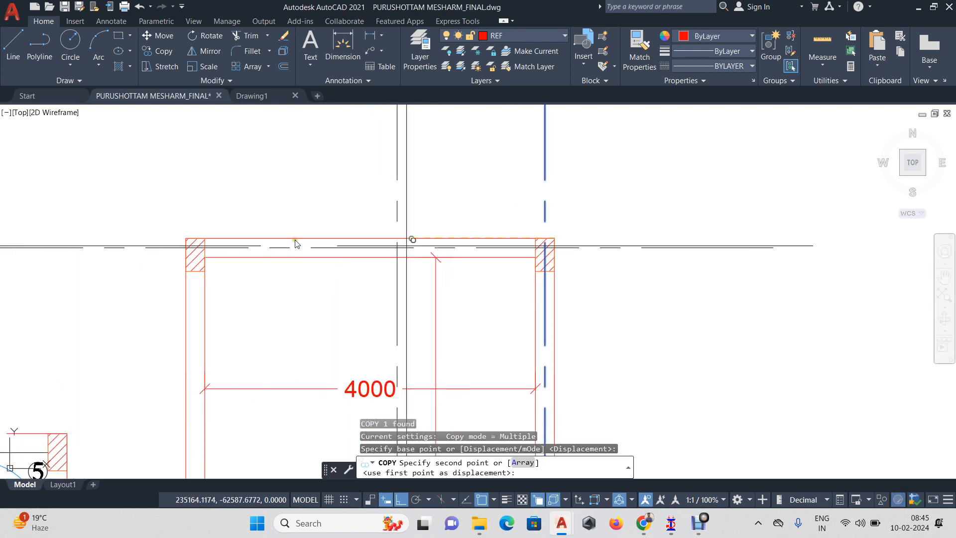
pyautogui.scroll(4, 213, 235)
pyautogui.click(193, 246)
pyautogui.press('Escape')
pyautogui.scroll(-4, 203, 249)
pyautogui.moveTo(213, 261)
pyautogui.mouseDown(button='middle')
pyautogui.moveTo(371, 209)
pyautogui.moveTo(339, 202)
pyautogui.mouseUp(button='middle')
pyautogui.press('Escape')
pyautogui.press('Escape')
pyautogui.press('Escape')
# Step: Delete the furnished room plan beside the 4000 by 6000 room
pyautogui.scroll(-4, 330, 209)
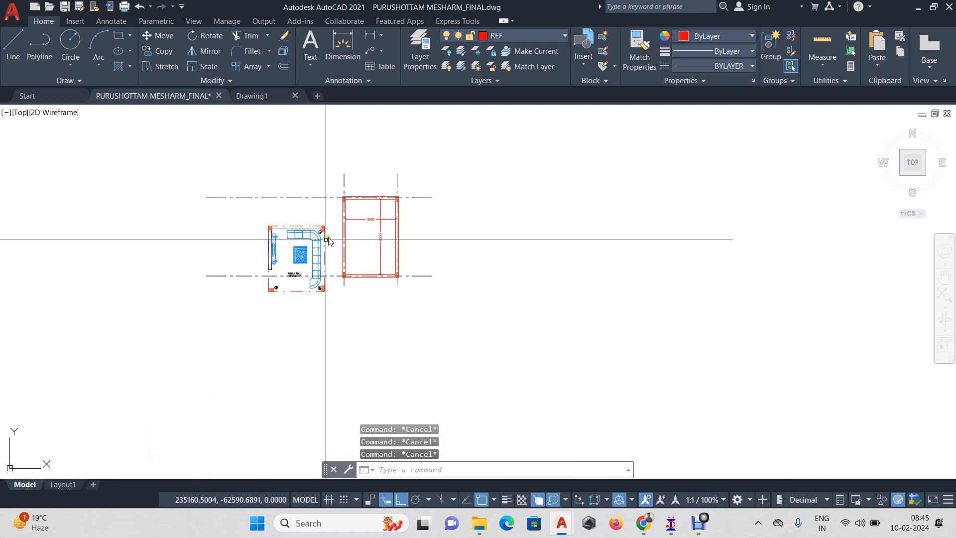
pyautogui.click(231, 215)
pyautogui.click(341, 339)
pyautogui.press('Delete')
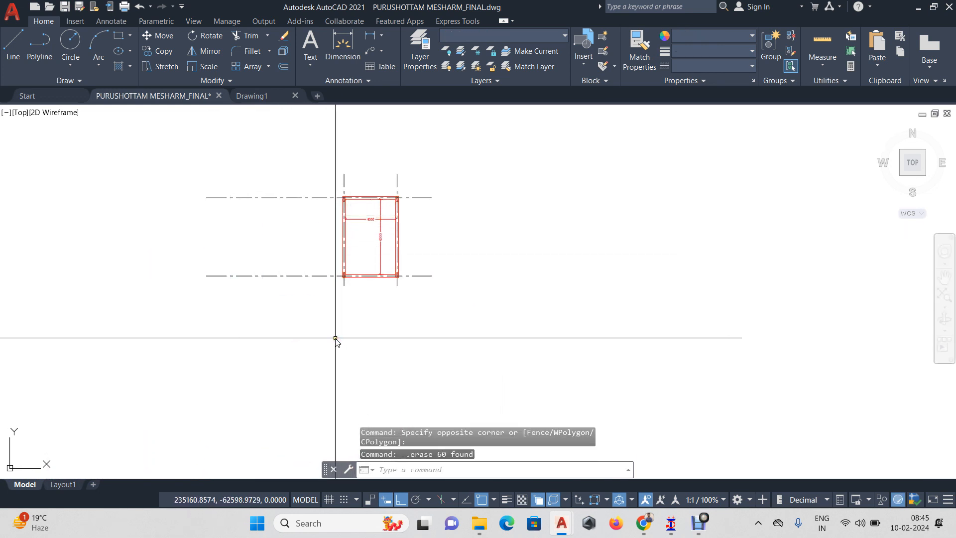
# Step: Add a vertical linear dimension between the upper and lower wall centre lines, outside the room's right wall
pyautogui.click(368, 36)
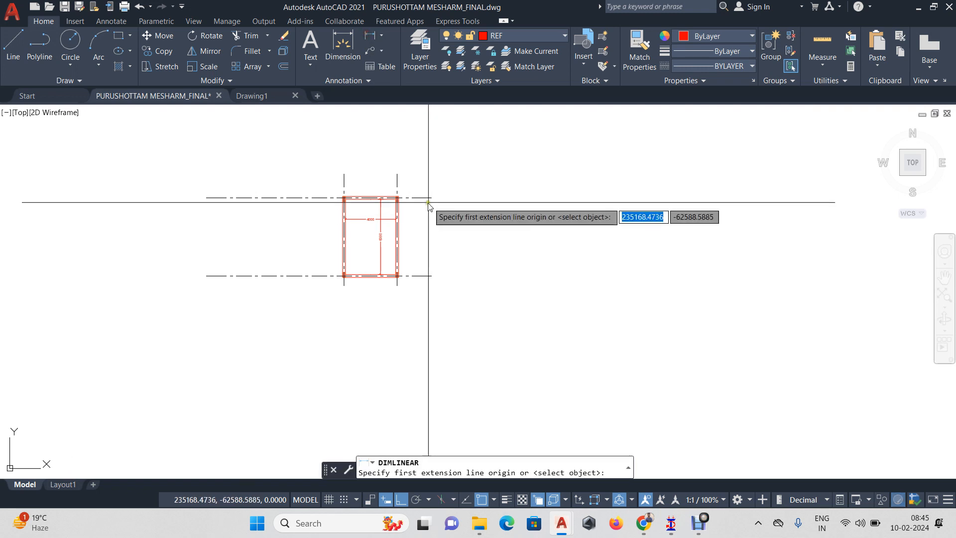
pyautogui.click(423, 199)
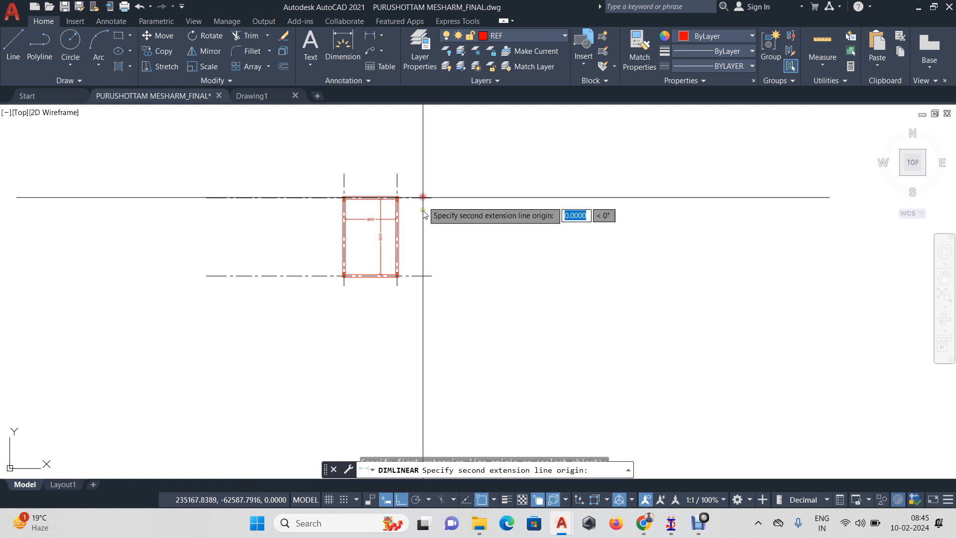
pyautogui.click(421, 278)
pyautogui.click(426, 281)
pyautogui.scroll(6, 423, 256)
pyautogui.scroll(-4, 361, 294)
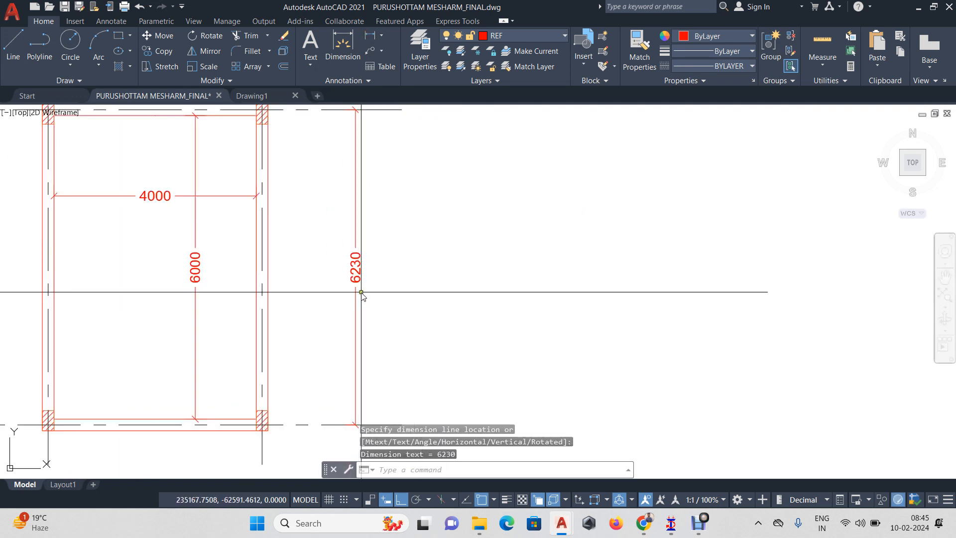
# Step: Try to add a linear dimension between the two vertical centre lines above the room
pyautogui.scroll(-5, 371, 308)
pyautogui.press('space')
pyautogui.scroll(4, 272, 249)
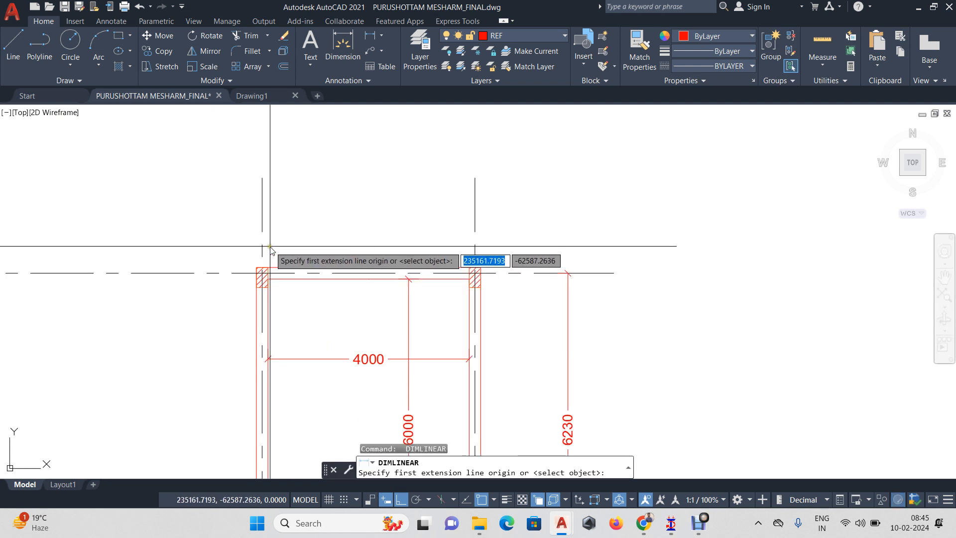
pyautogui.click(262, 235)
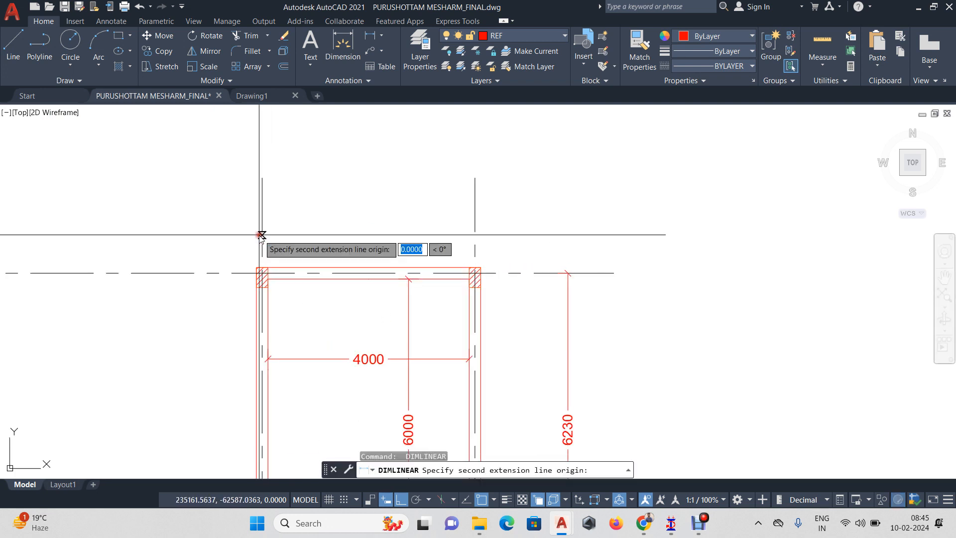
pyautogui.click(475, 240)
pyautogui.click(473, 238)
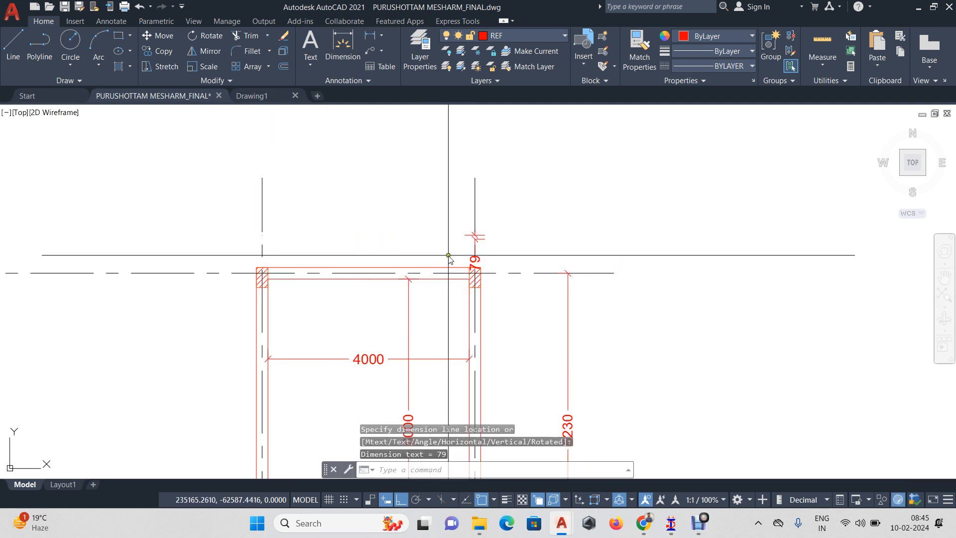
pyautogui.scroll(-4, 448, 255)
pyautogui.click(377, 22)
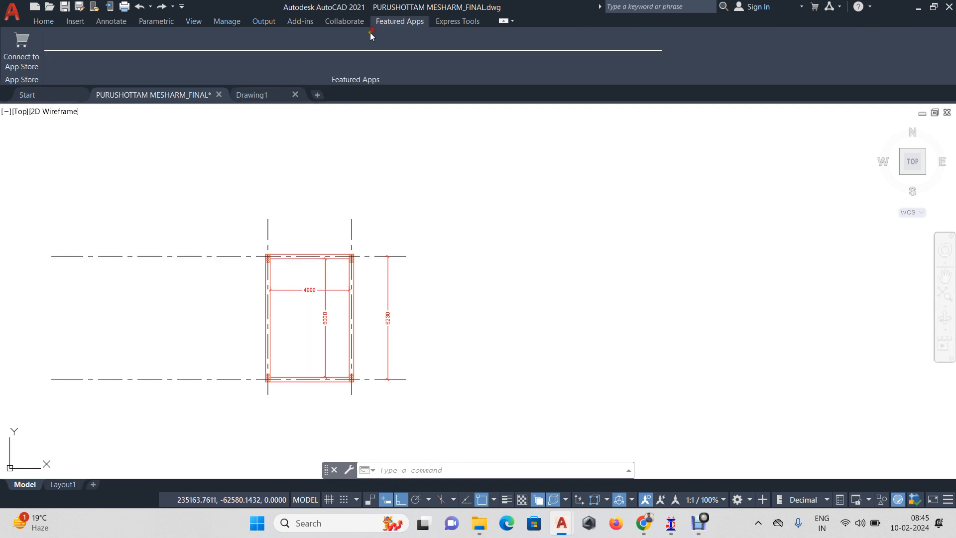
pyautogui.click(43, 22)
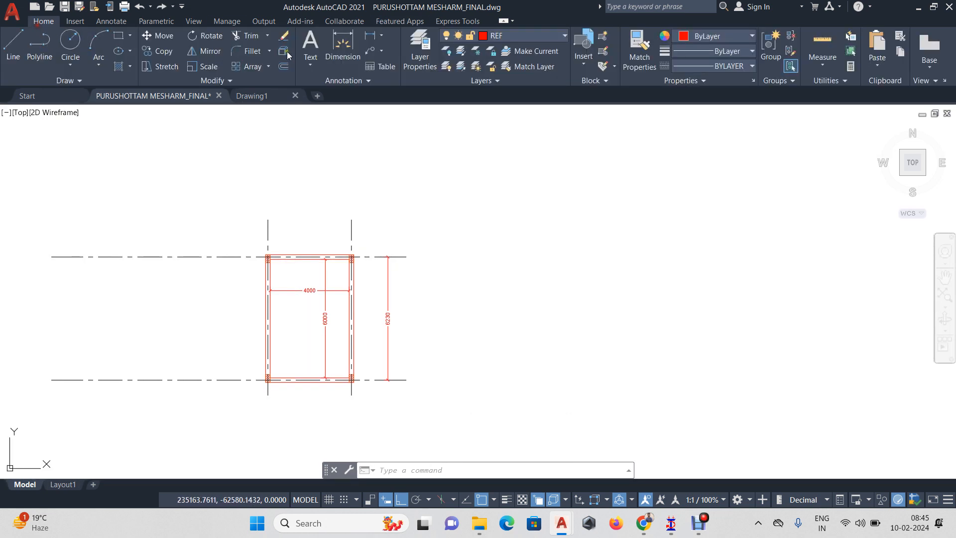
# Step: Add a horizontal linear dimension between the left and right wall centre lines above the upper wall
pyautogui.click(371, 41)
pyautogui.scroll(6, 269, 244)
pyautogui.click(271, 229)
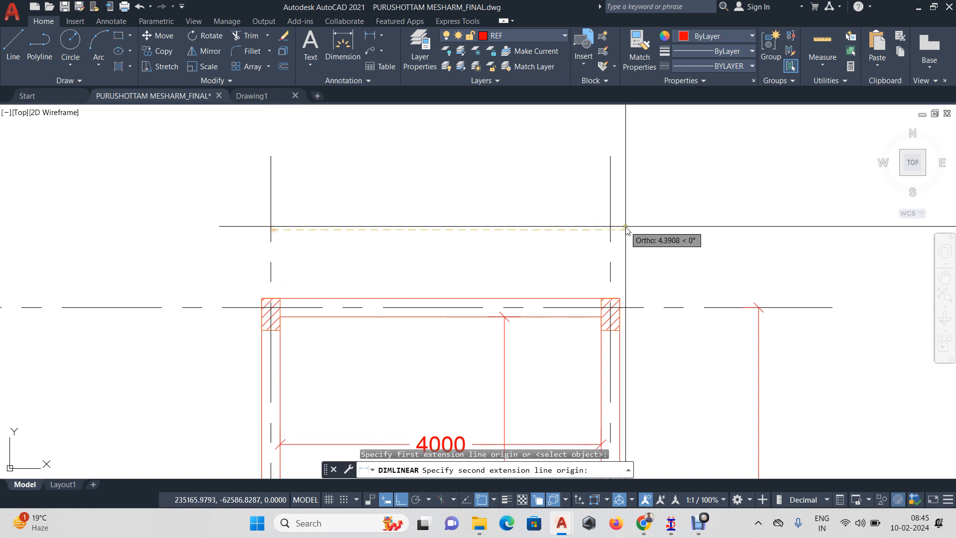
pyautogui.click(611, 233)
pyautogui.click(611, 235)
pyautogui.press('Escape')
pyautogui.scroll(-2, 531, 266)
pyautogui.moveTo(535, 372); pyautogui.dragTo(512, 321, button='middle')
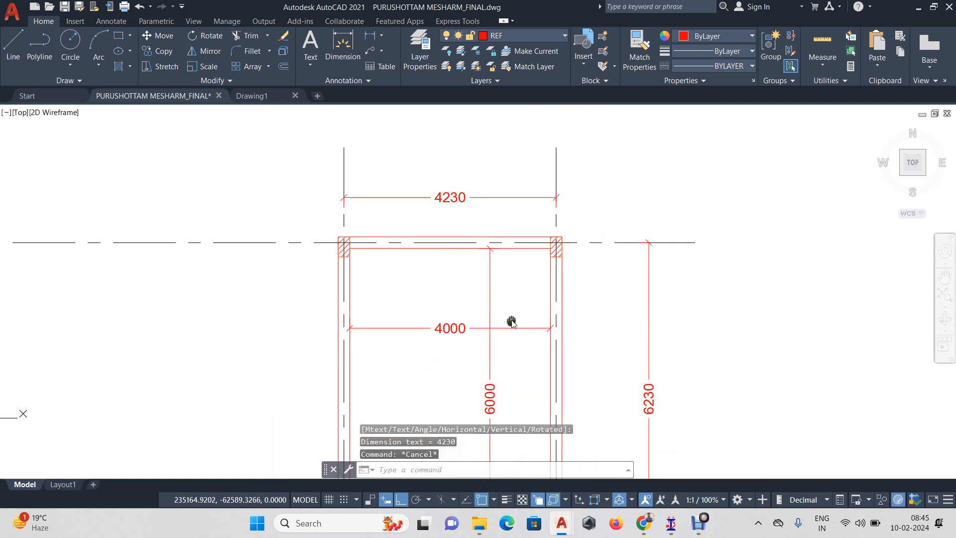
# Step: Switch to STAAD.Pro and create a Space project named Structure1 in the RAMPUR STAAD folder, with Meter and KiloNewton units and the Add Beam start
pyautogui.click(671, 523)
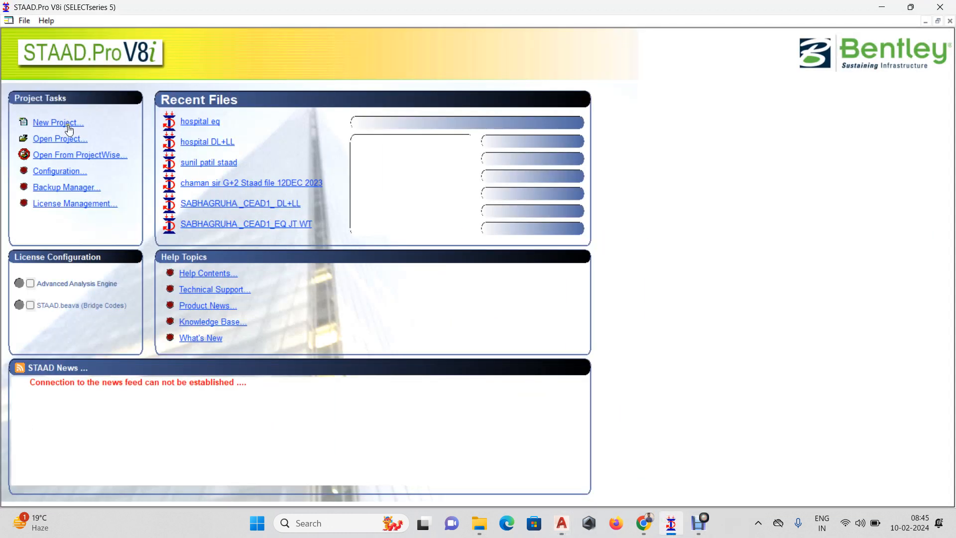
pyautogui.click(63, 121)
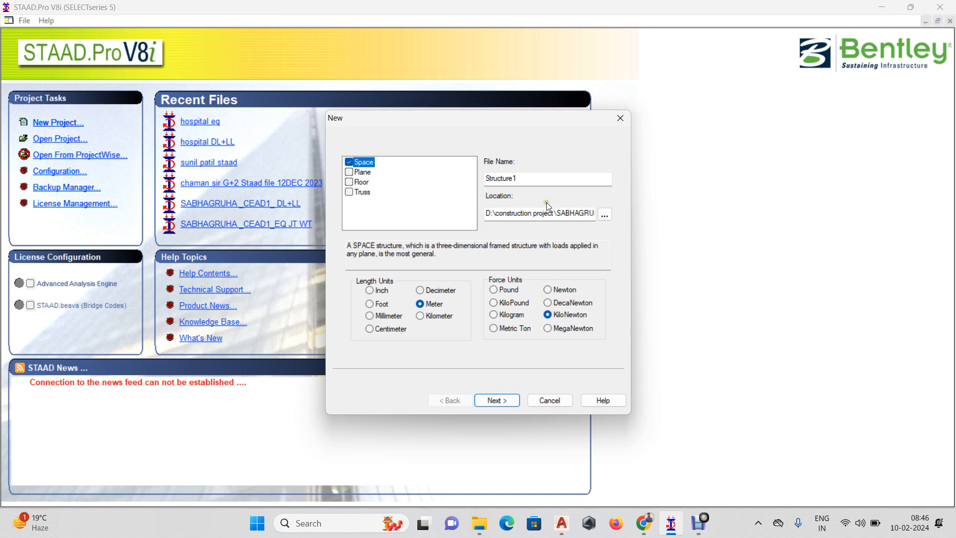
pyautogui.click(605, 214)
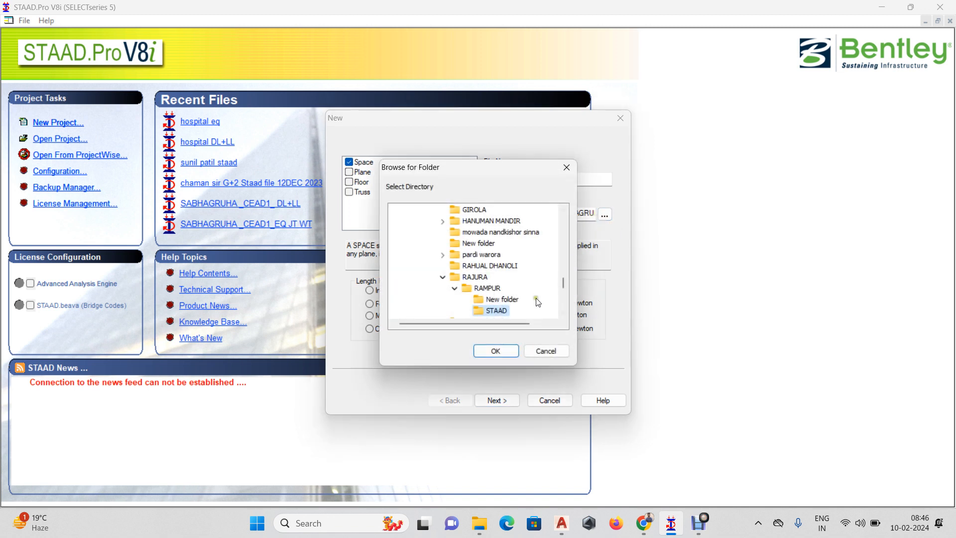
pyautogui.click(496, 350)
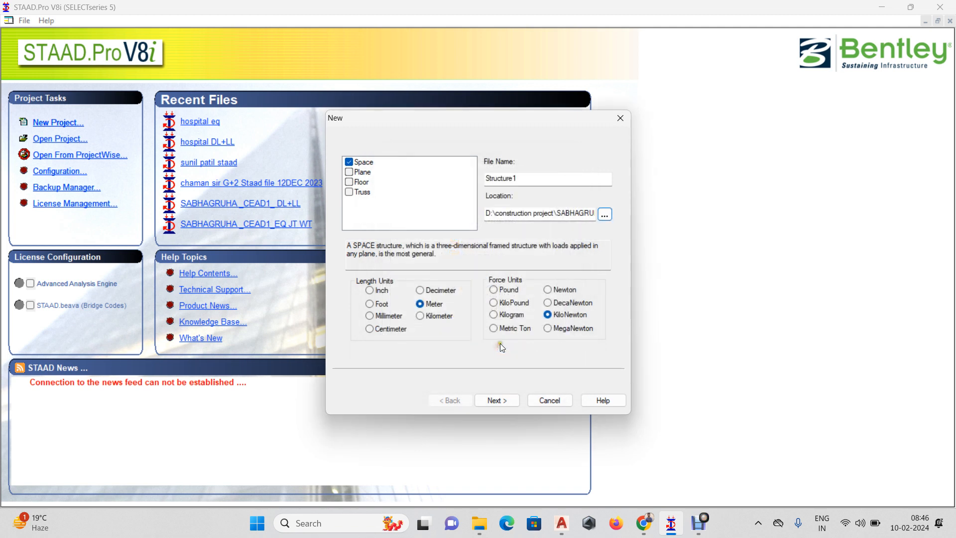
pyautogui.click(605, 214)
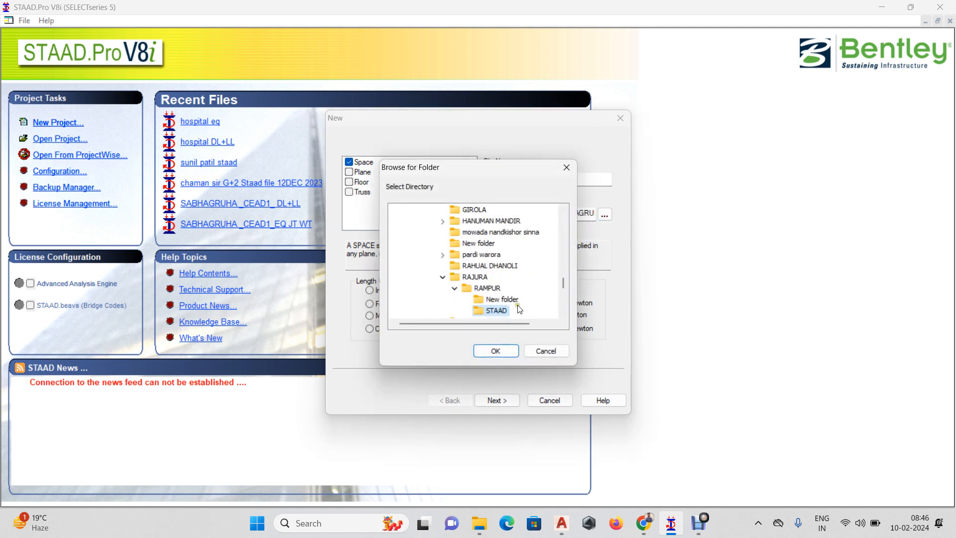
pyautogui.scroll(-1, 517, 293)
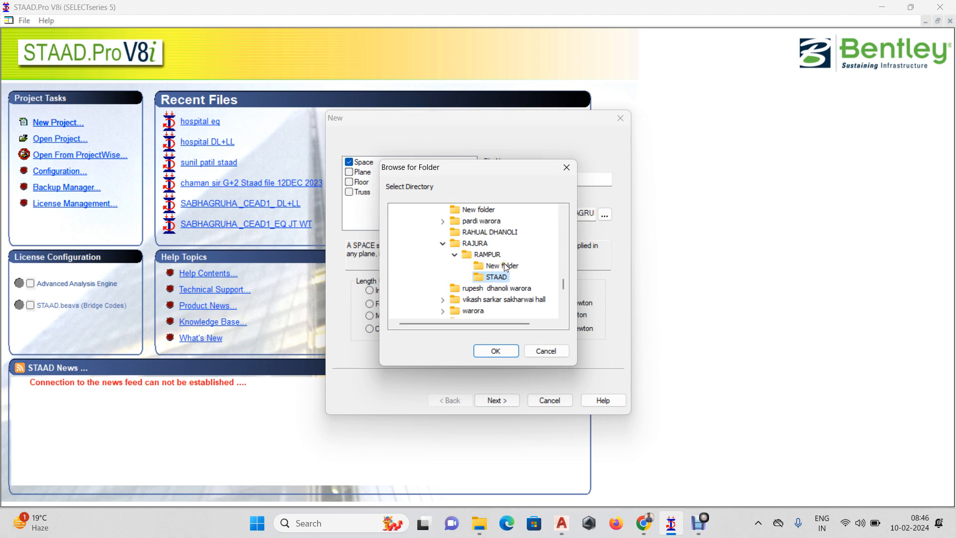
pyautogui.click(503, 356)
pyautogui.click(503, 402)
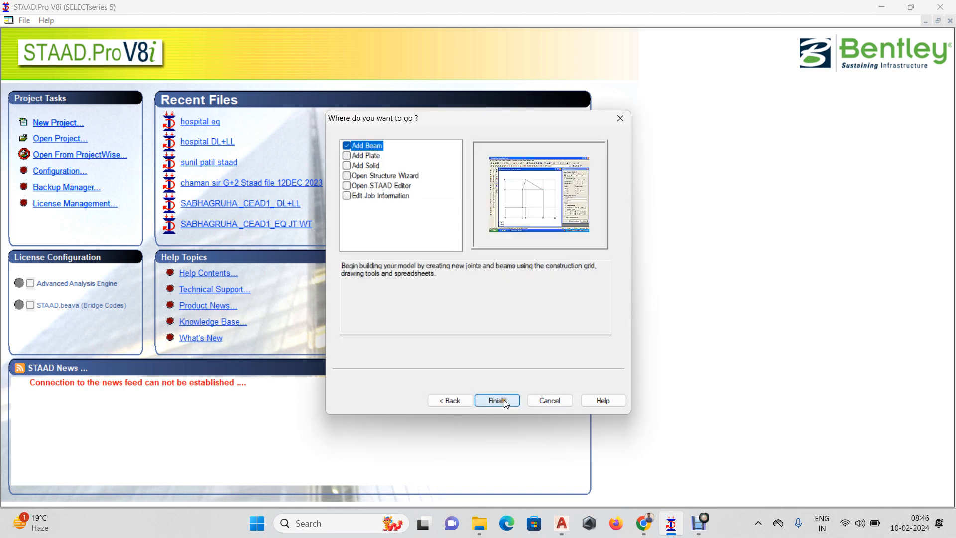
pyautogui.click(504, 400)
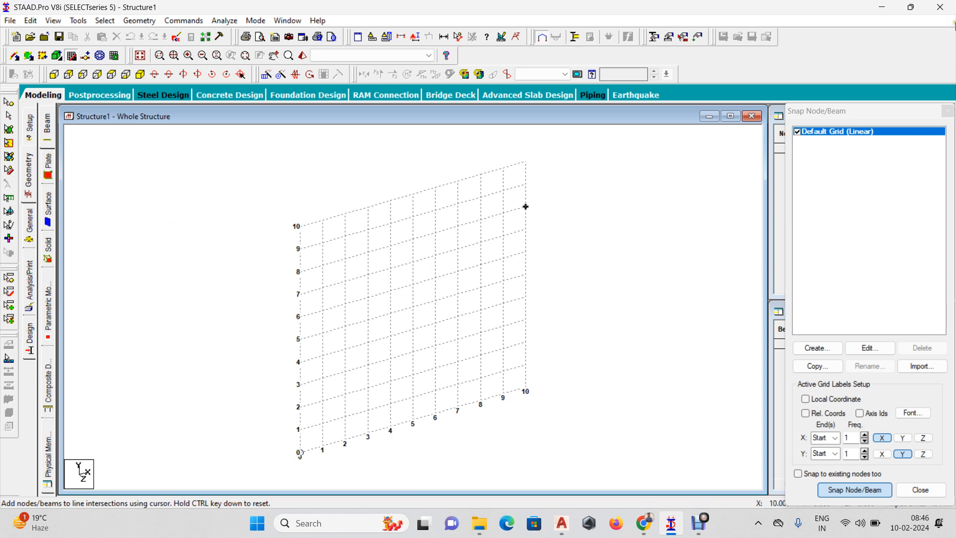
# Step: Close the Snap Node/Beam grid dialog and create the first node at X 0, Y 0, Z 0 in the node table
pyautogui.click(947, 113)
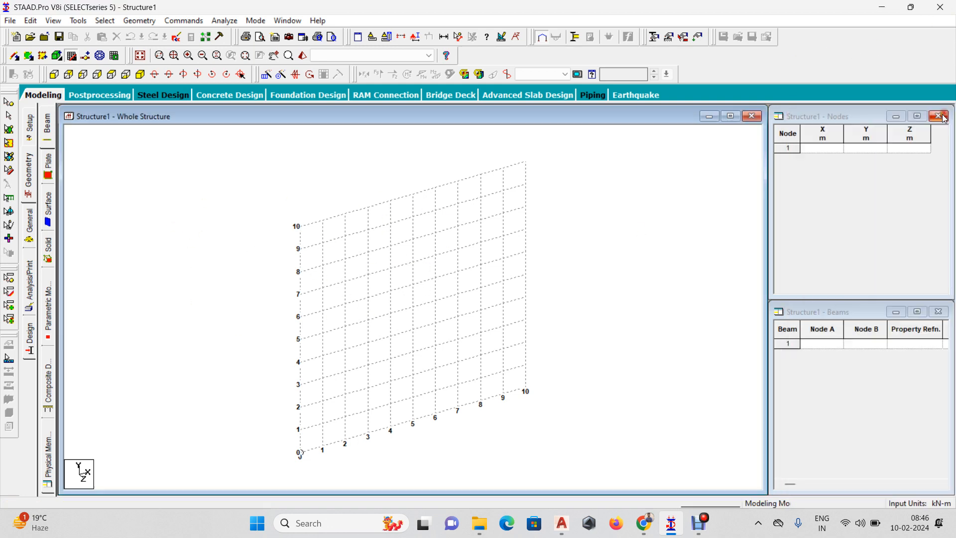
pyautogui.click(823, 148)
pyautogui.write('0')
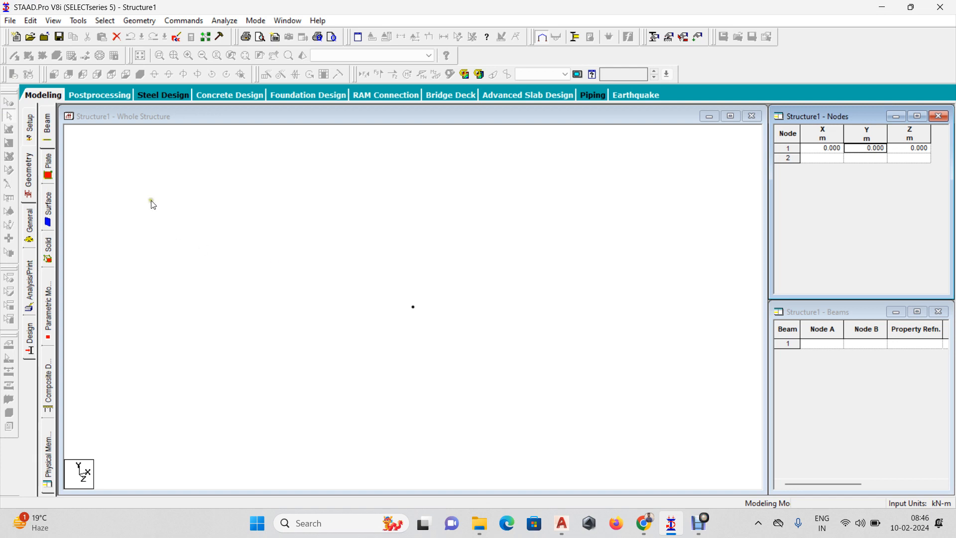
# Step: Copy the origin node and paste it 4.23 m away along X
pyautogui.click(201, 266)
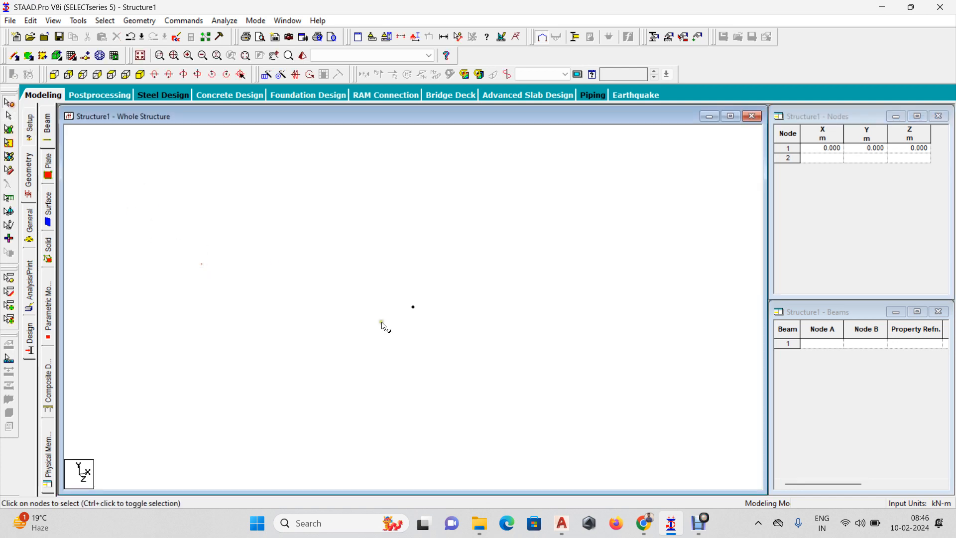
pyautogui.hotkey('ctrl', 'c')
pyautogui.hotkey('ctrl', 'v')
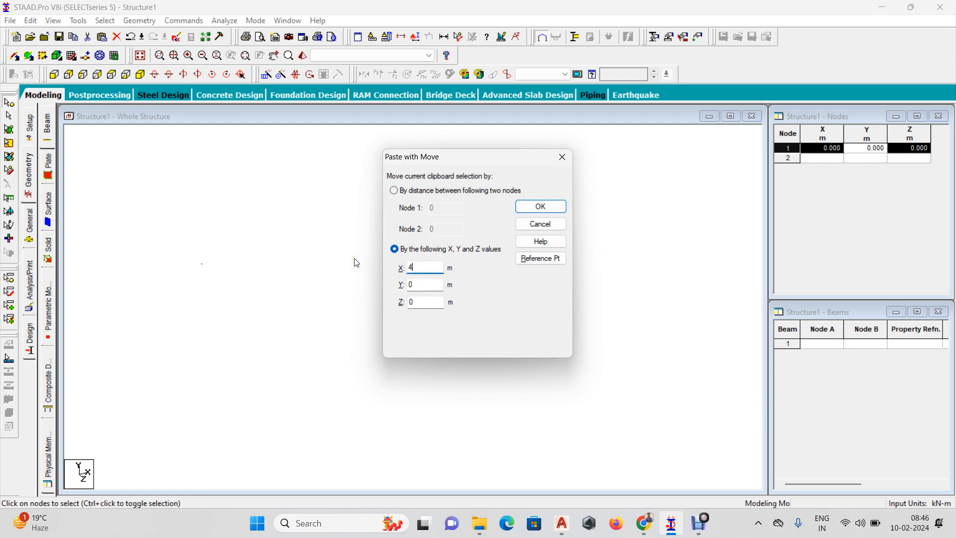
pyautogui.press('Return')
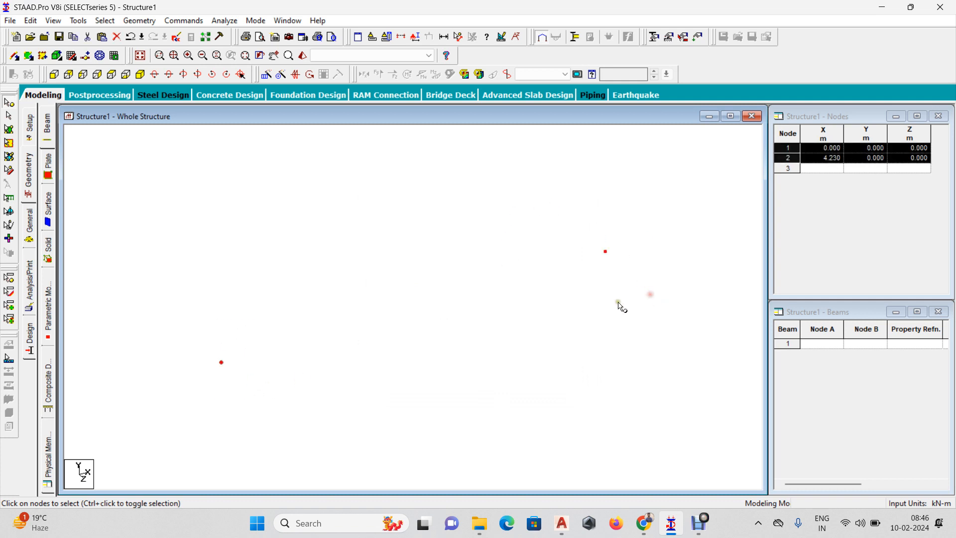
# Step: Paste a copy of the two nodes 6.23 m away along Z
pyautogui.hotkey('ctrl', 'v')
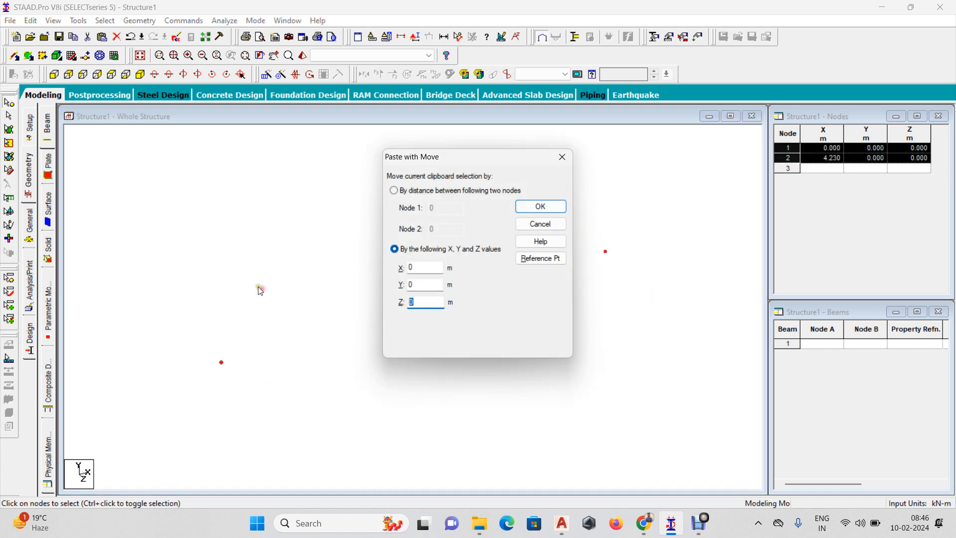
pyautogui.write('6.23')
pyautogui.press('Return')
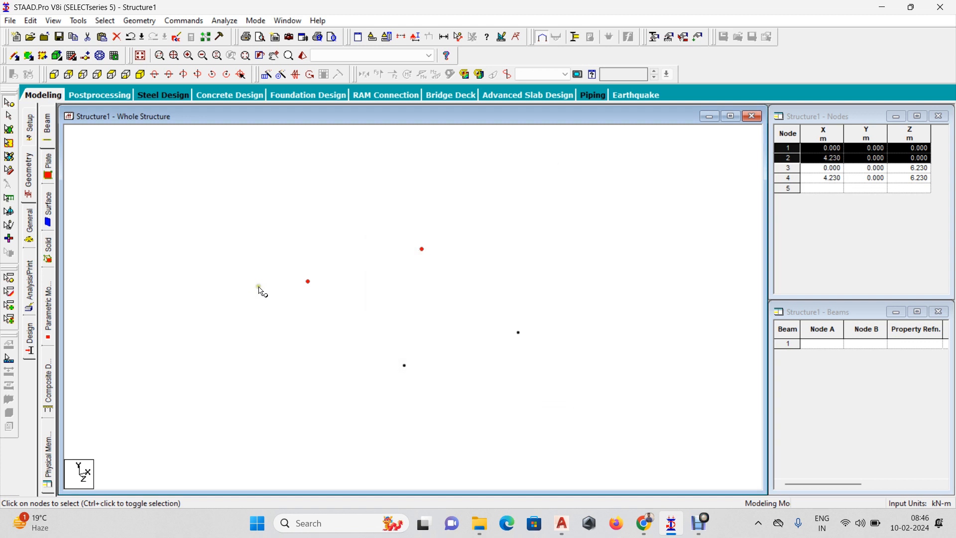
# Step: Select the four base nodes and paste a copy of them 3.65 m up along Y
pyautogui.moveTo(235, 199); pyautogui.dragTo(541, 419)
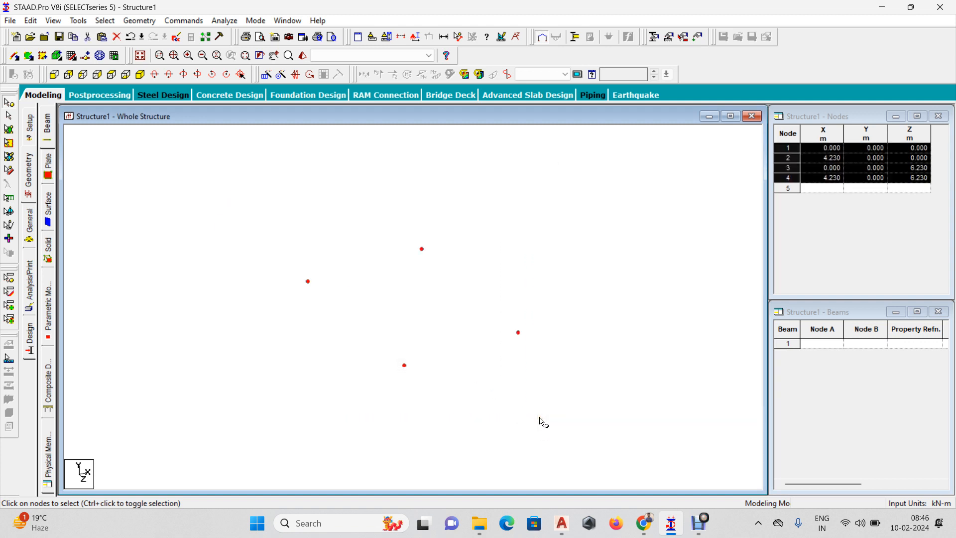
pyautogui.hotkey('ctrl', 'v')
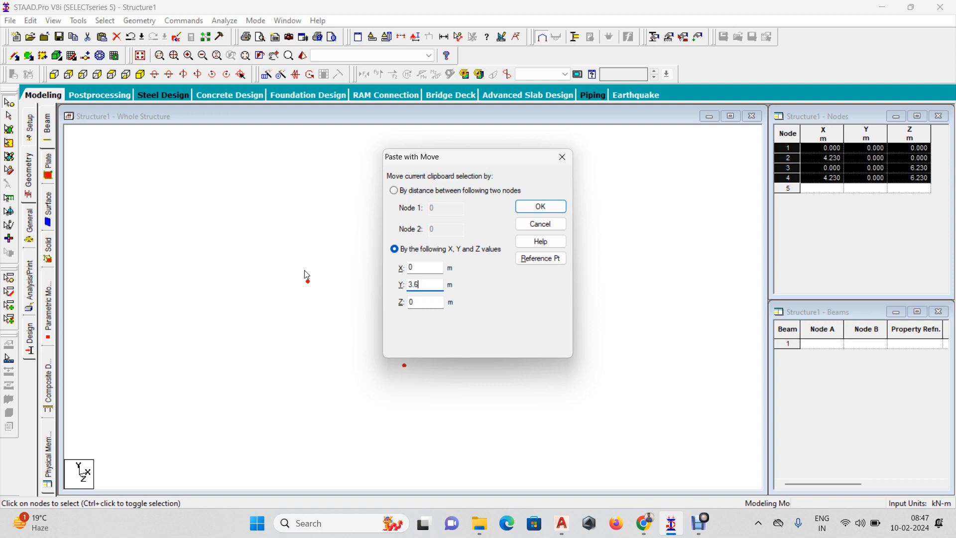
pyautogui.press('Return')
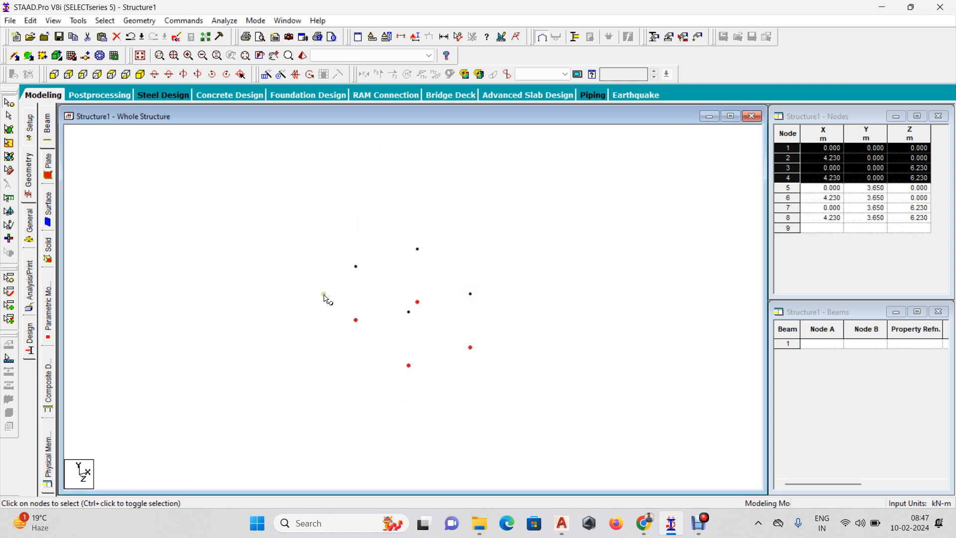
# Step: Select all eight nodes and connect beams between them along the X axis
pyautogui.click(337, 278)
pyautogui.moveTo(304, 216); pyautogui.dragTo(522, 474)
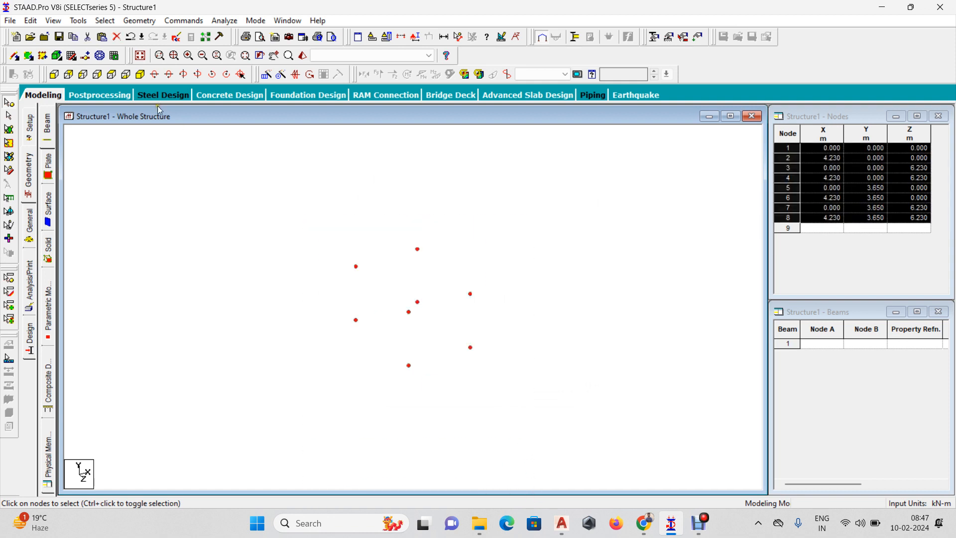
pyautogui.click(139, 20)
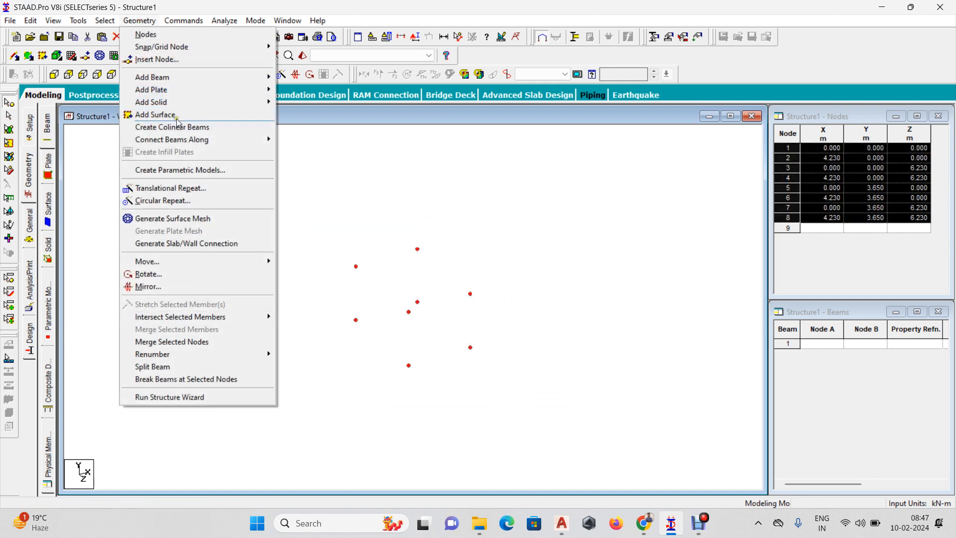
pyautogui.moveTo(209, 140)
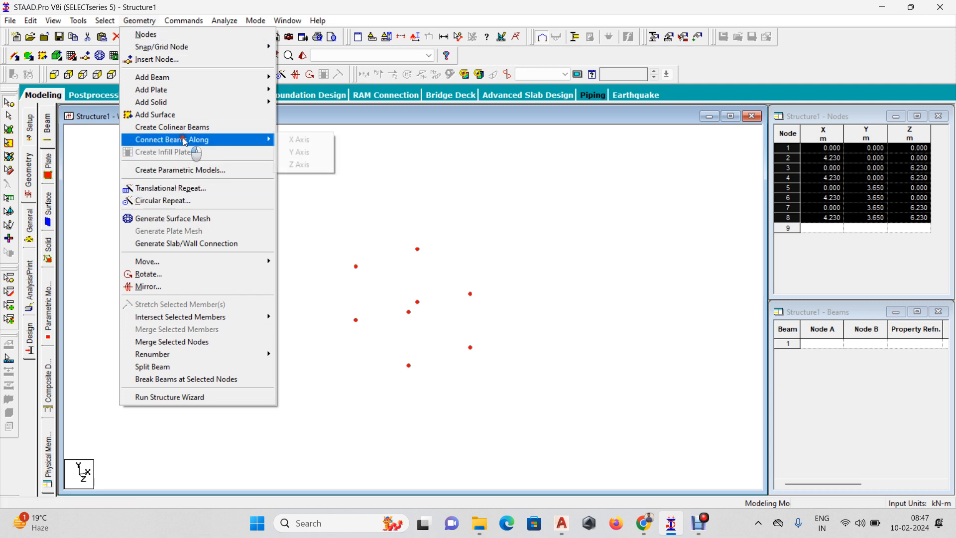
pyautogui.click(313, 143)
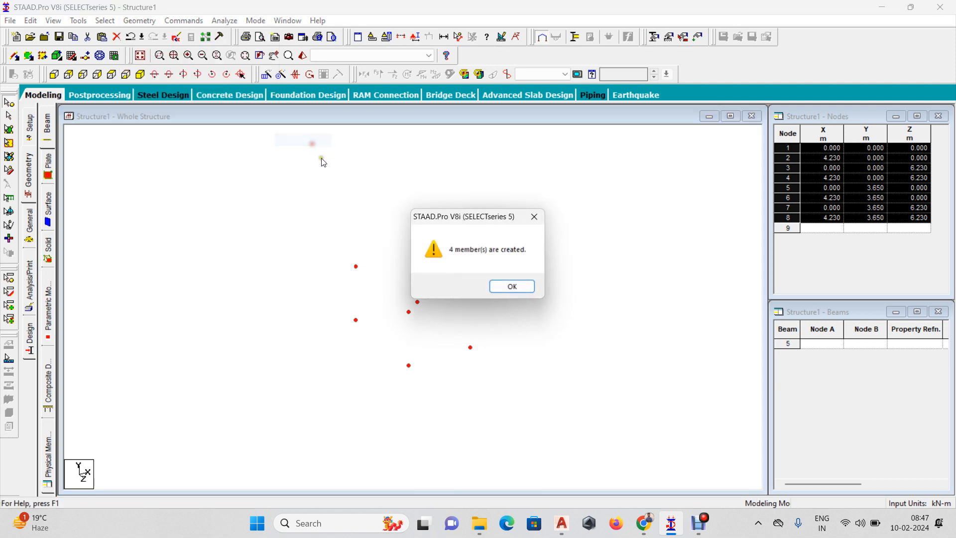
pyautogui.click(513, 288)
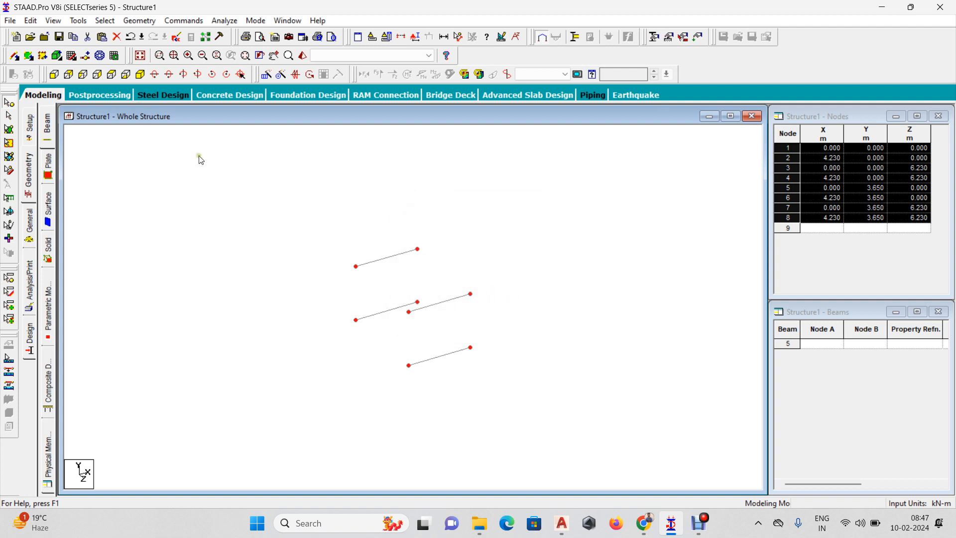
# Step: Connect beams between the selected nodes along the Z axis
pyautogui.click(138, 22)
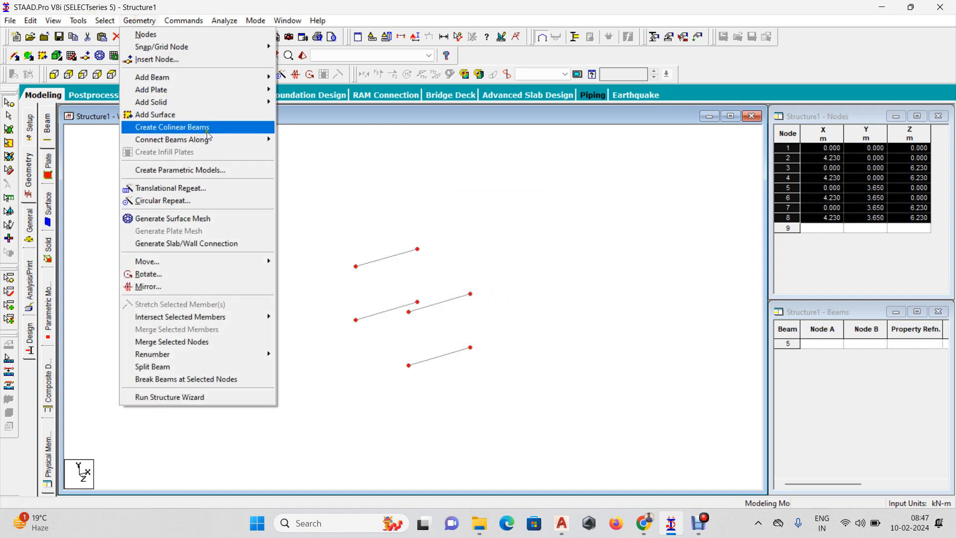
pyautogui.moveTo(221, 140)
pyautogui.click(301, 166)
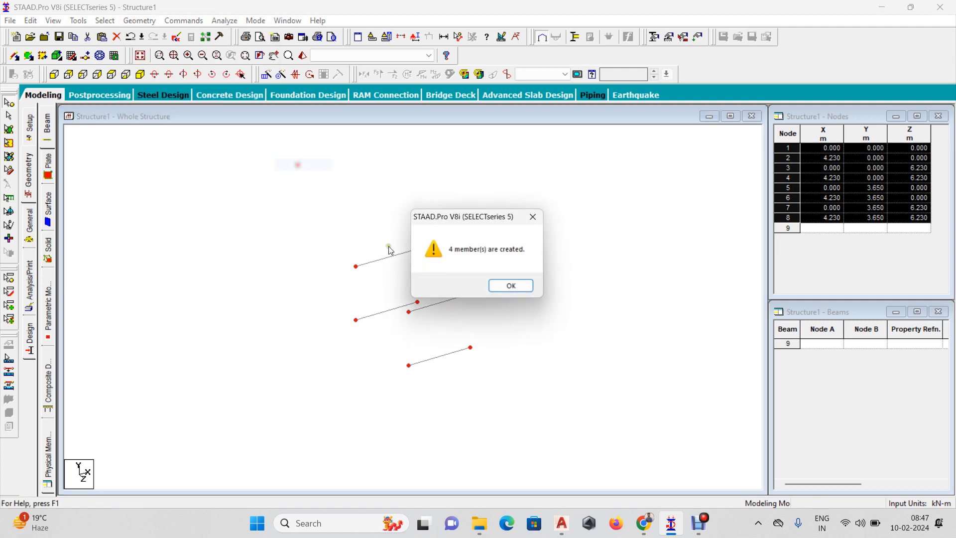
pyautogui.click(514, 286)
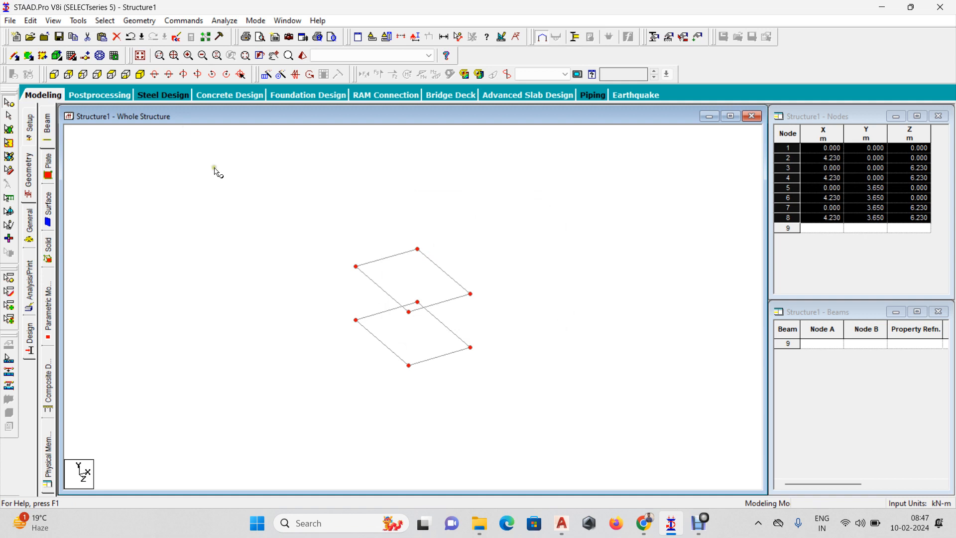
# Step: Connect the selected nodes along the Y axis to form the columns, and clear the selection
pyautogui.click(139, 20)
pyautogui.moveTo(204, 142)
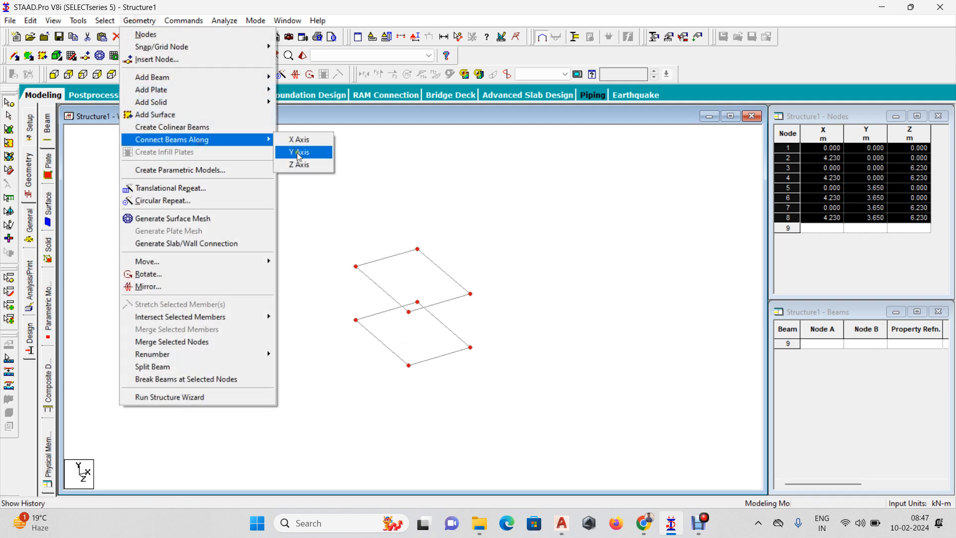
pyautogui.click(300, 153)
pyautogui.click(506, 287)
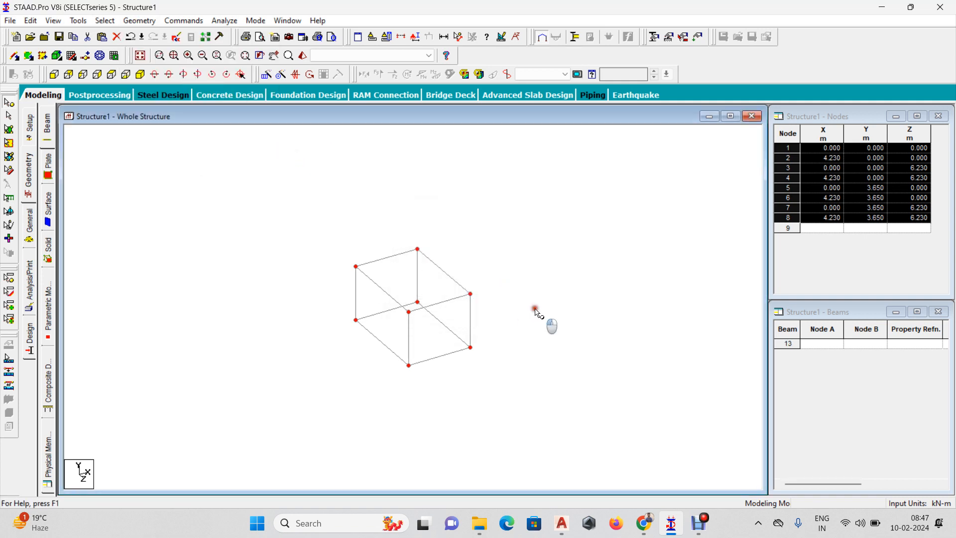
pyautogui.click(518, 326)
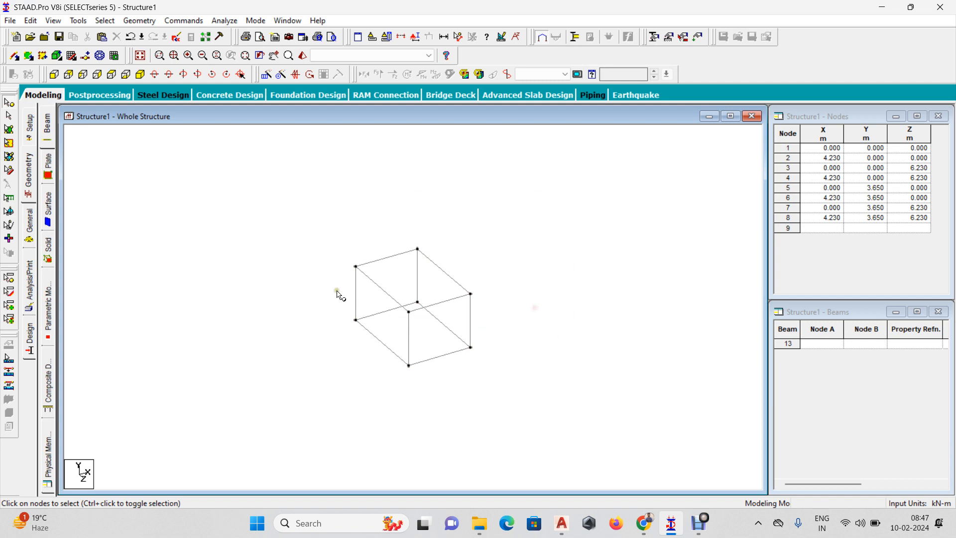
# Step: Select the four nodes at Y 0 in the front view and paste a copy of them at -2 m along Y
pyautogui.click(54, 74)
pyautogui.moveTo(320, 354); pyautogui.dragTo(667, 430)
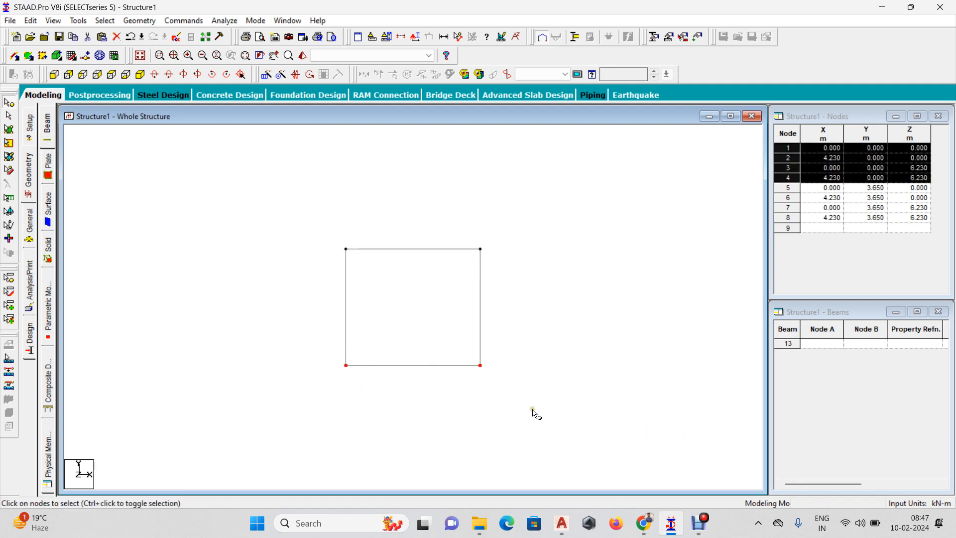
pyautogui.hotkey('ctrl', 'v')
pyautogui.moveTo(418, 286); pyautogui.dragTo(339, 273)
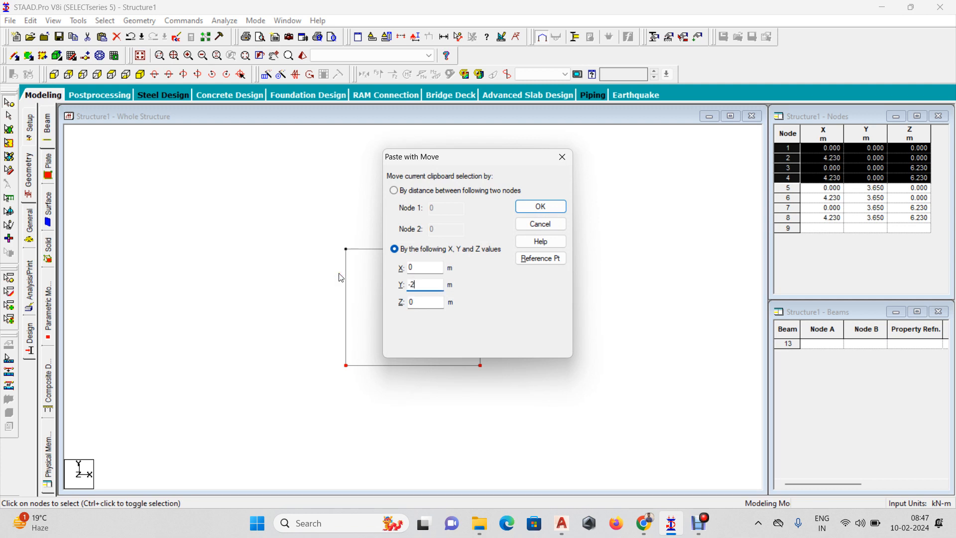
pyautogui.press('Return')
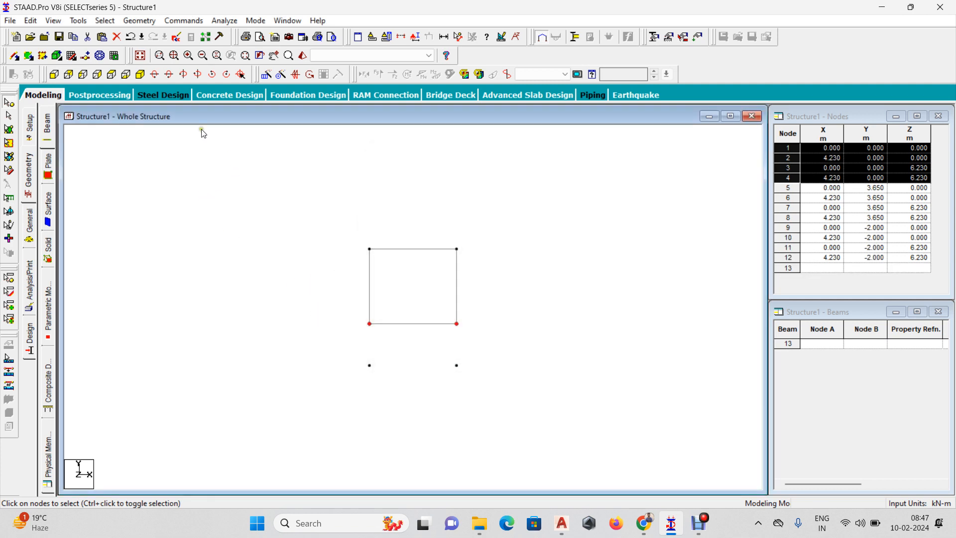
pyautogui.click(140, 75)
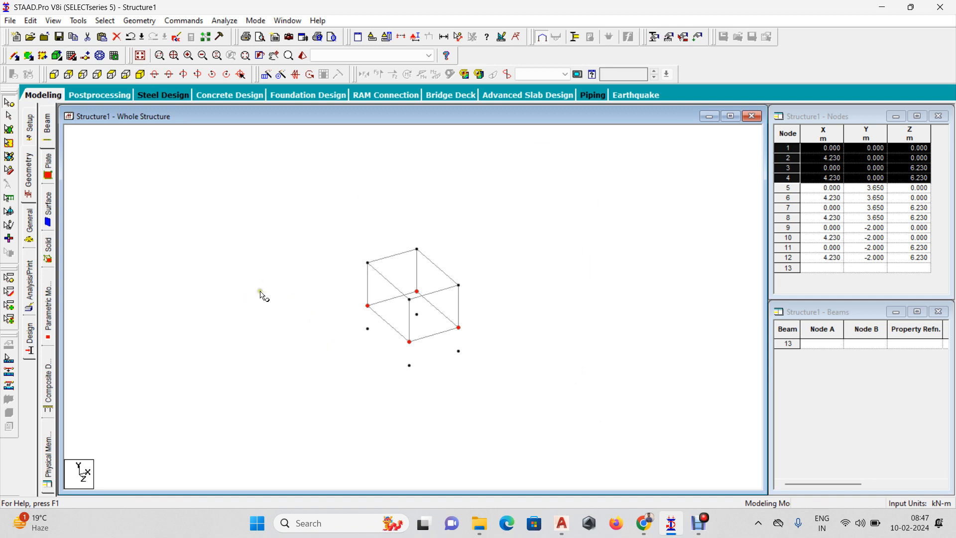
# Step: Select the nodes at Y 0 and Y -2 from the front and display only the selected objects in isometric view
pyautogui.click(54, 75)
pyautogui.moveTo(316, 375); pyautogui.dragTo(588, 429)
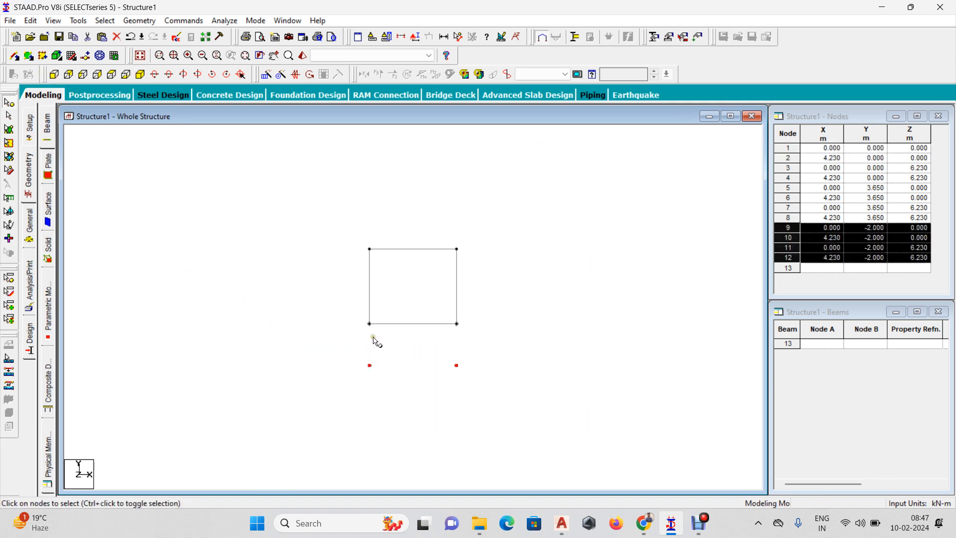
pyautogui.moveTo(330, 315); pyautogui.dragTo(548, 360)
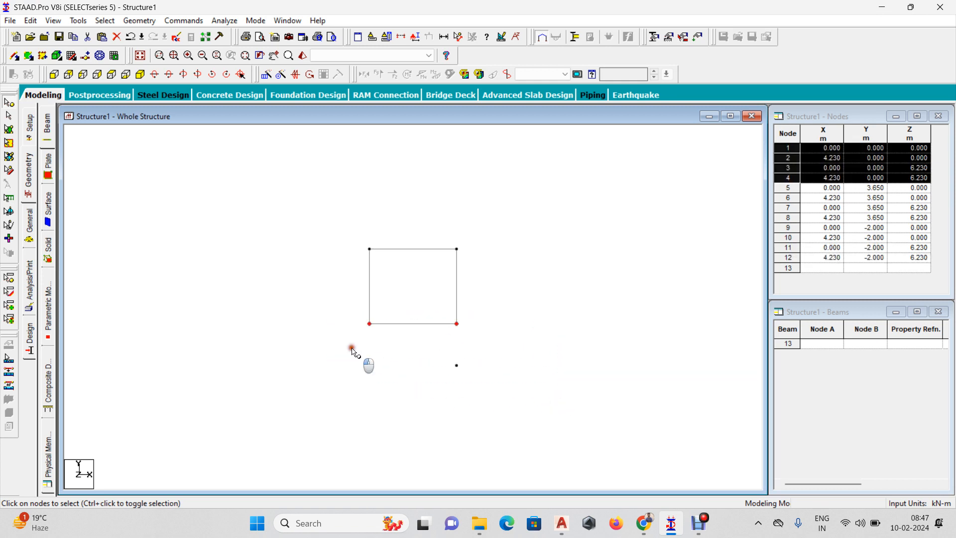
pyautogui.keyDown('ctrl'); pyautogui.moveTo(354, 348); pyautogui.dragTo(554, 416); pyautogui.keyUp('ctrl')
pyautogui.hotkey('alt', 'v')
pyautogui.press('v')
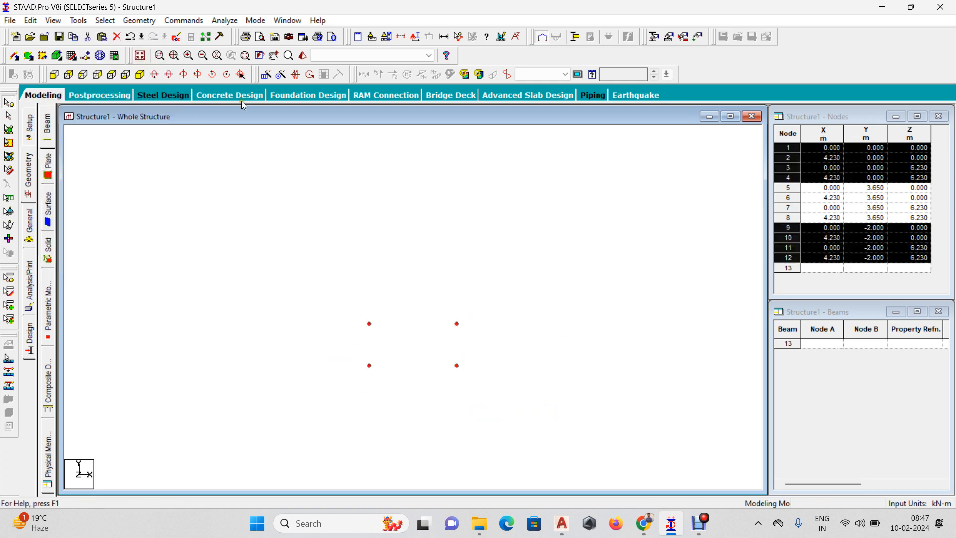
pyautogui.click(139, 77)
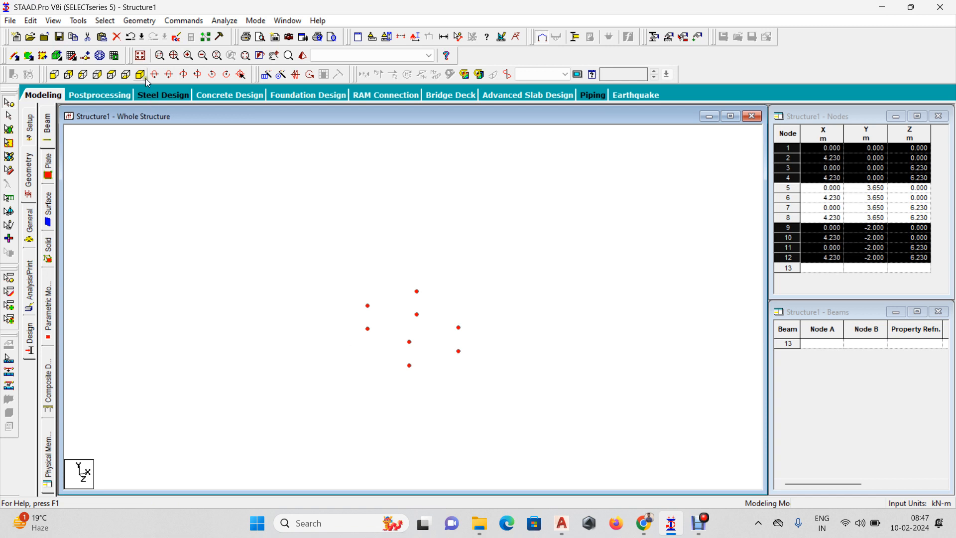
# Step: Turn View Selected Objects Only off and back on
pyautogui.click(53, 21)
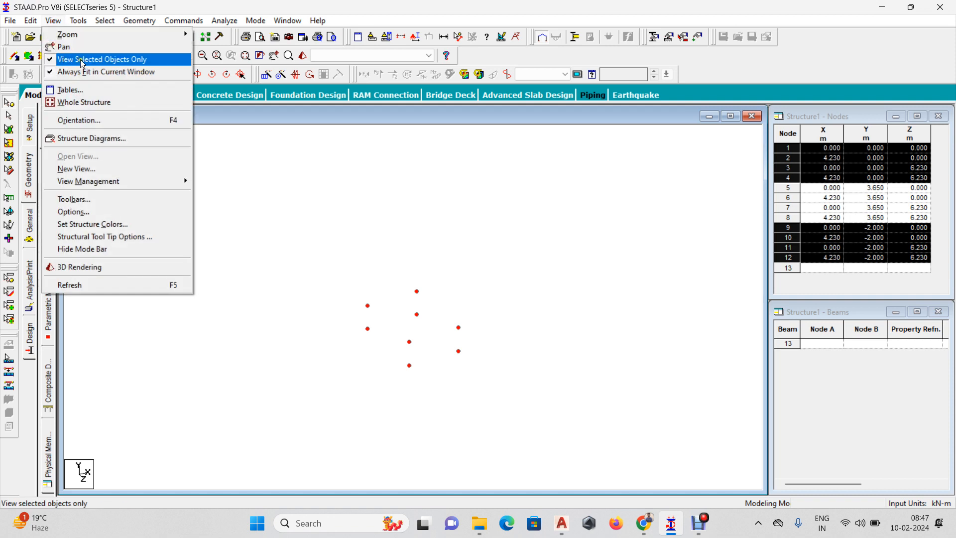
pyautogui.click(50, 60)
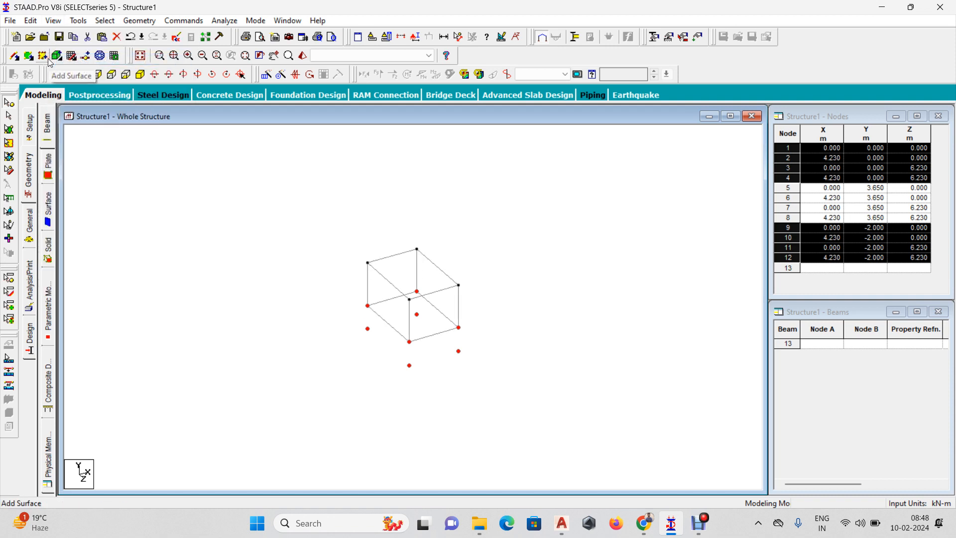
pyautogui.click(54, 20)
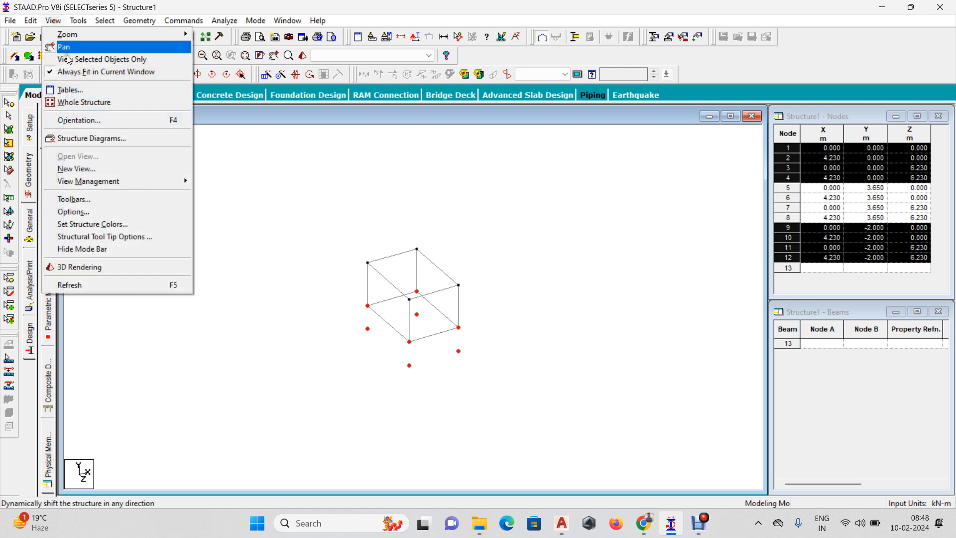
pyautogui.click(69, 60)
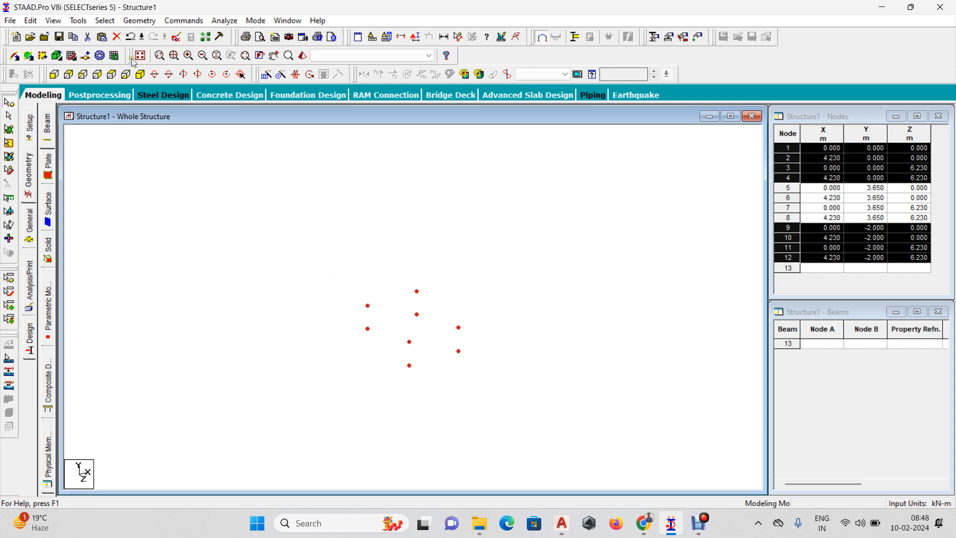
# Step: Connect the displayed nodes along the Y axis to form the lower columns, and display the whole structure again
pyautogui.click(140, 20)
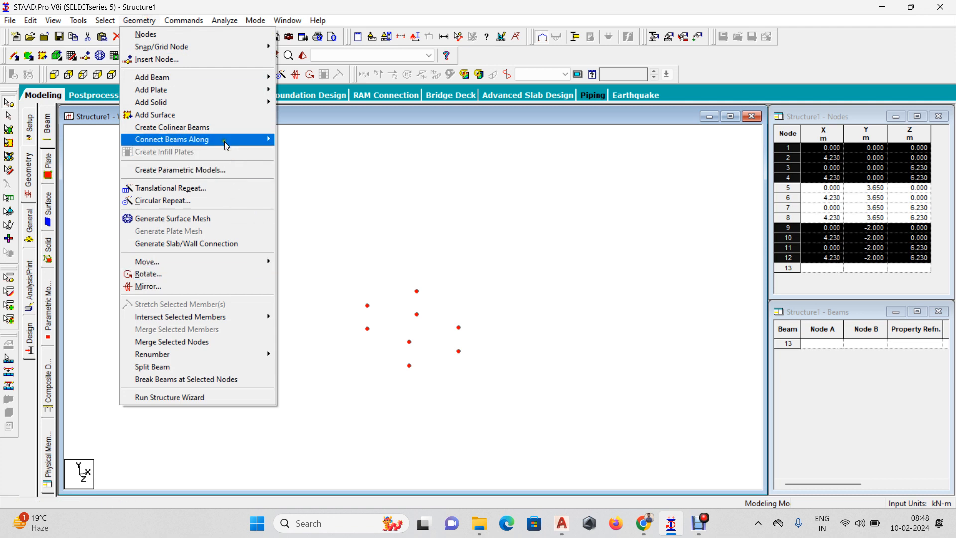
pyautogui.moveTo(210, 140)
pyautogui.click(314, 152)
pyautogui.click(505, 285)
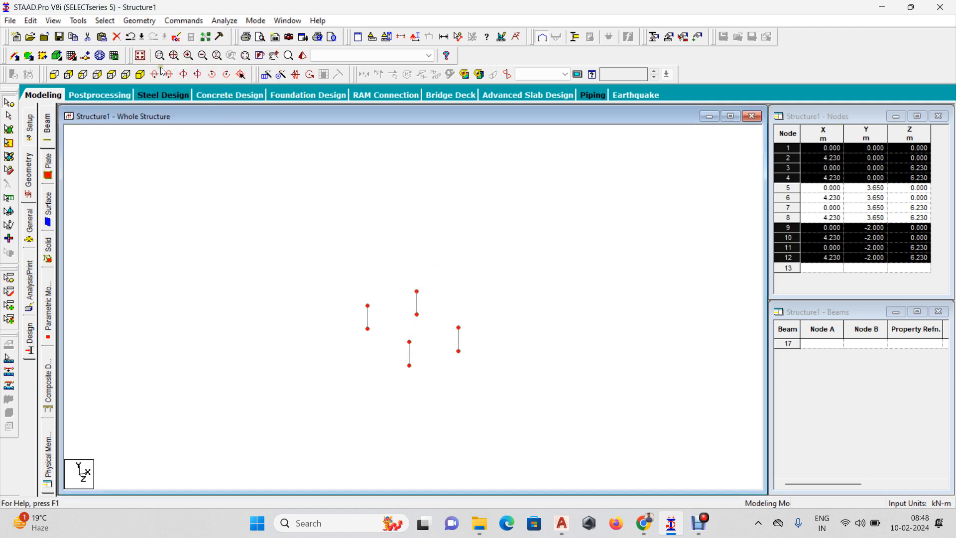
pyautogui.click(140, 55)
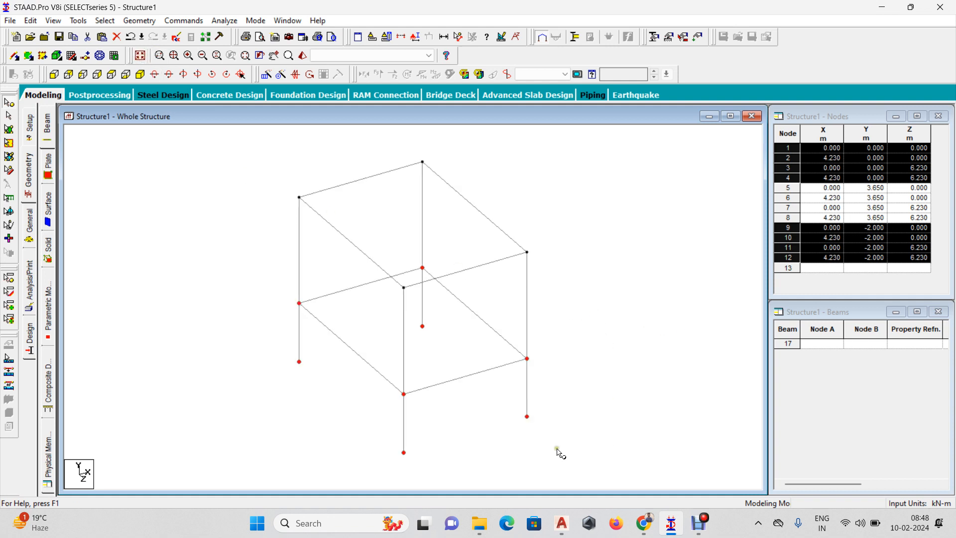
# Step: Define a rectangular concrete section with YD 0.45 m and ZD 0.23 m, and select it in the section properties
pyautogui.click(28, 233)
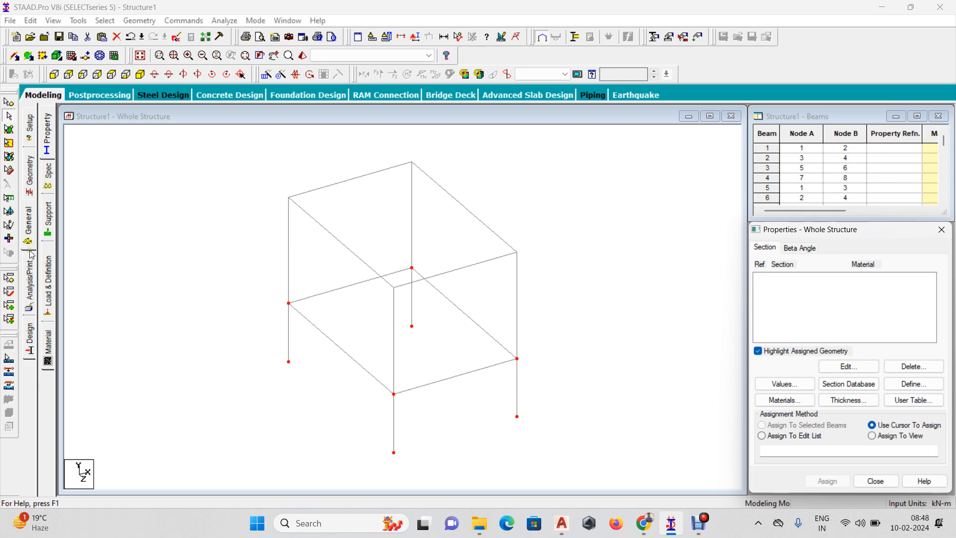
pyautogui.click(46, 143)
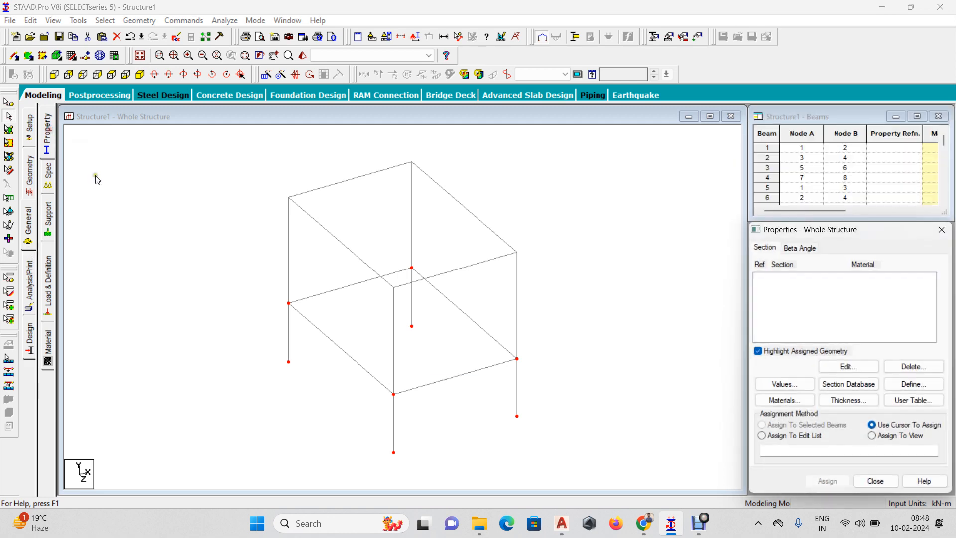
pyautogui.click(897, 384)
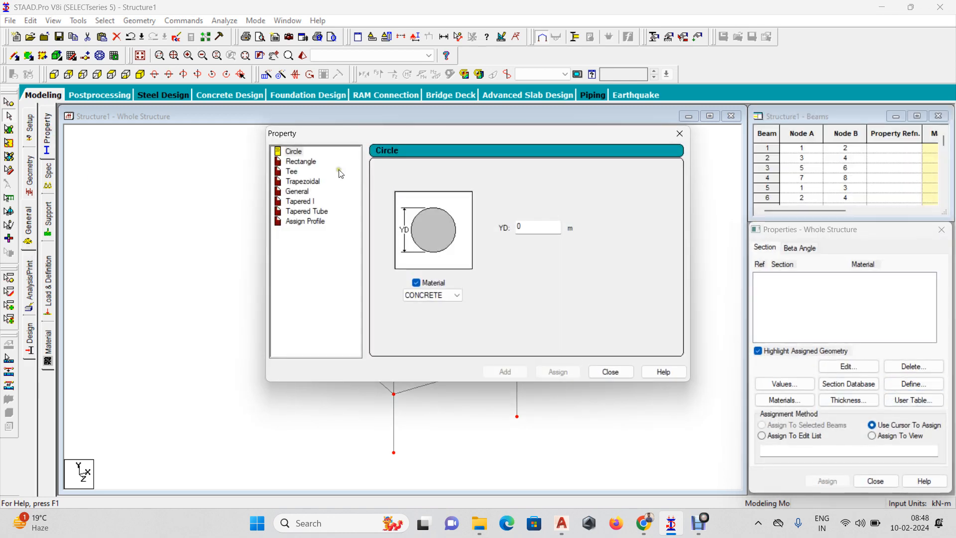
pyautogui.click(301, 162)
pyautogui.click(539, 220)
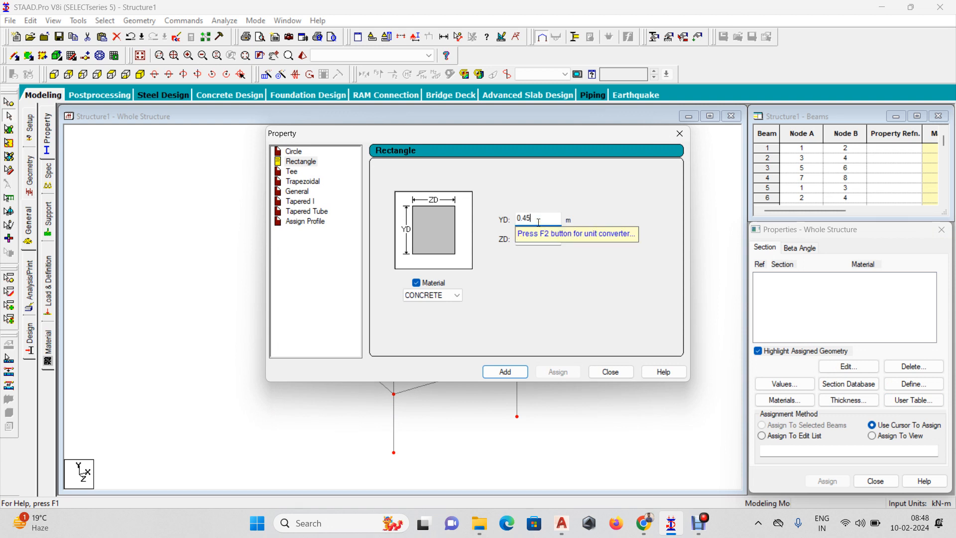
pyautogui.press('Tab')
pyautogui.write('.23')
pyautogui.press('Return')
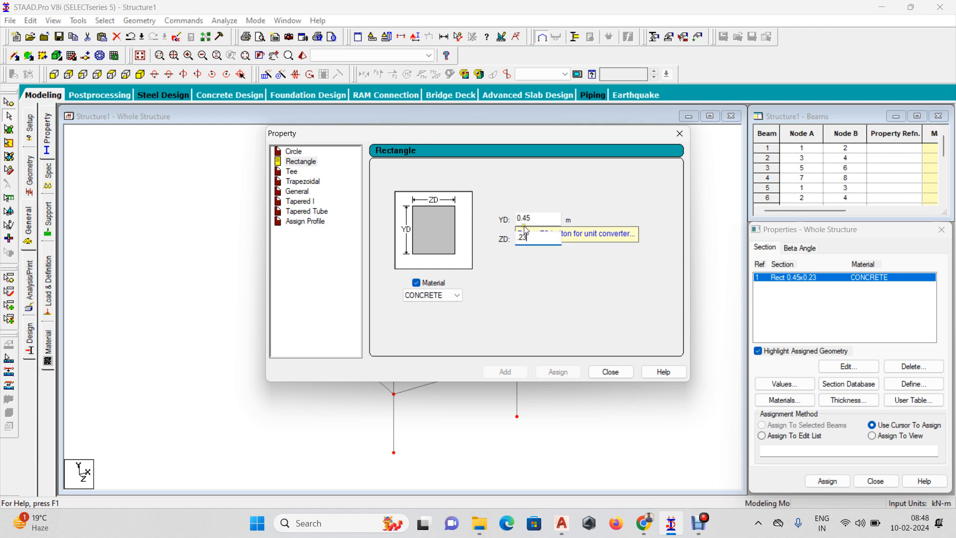
pyautogui.click(680, 134)
pyautogui.click(772, 282)
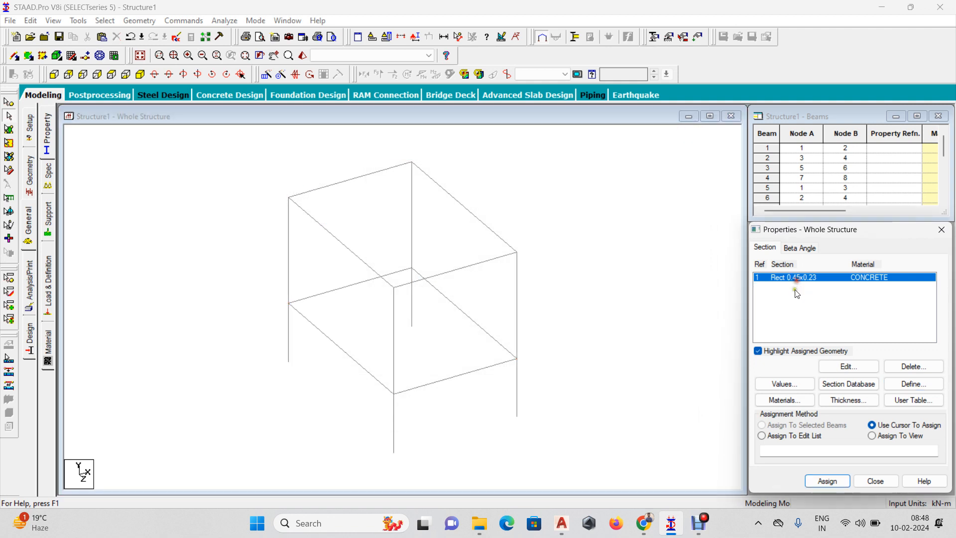
# Step: Assign the 0.45 by 0.23 m concrete section to all members in the view and check the frame in a rendered view
pyautogui.click(886, 437)
pyautogui.click(842, 481)
pyautogui.click(879, 388)
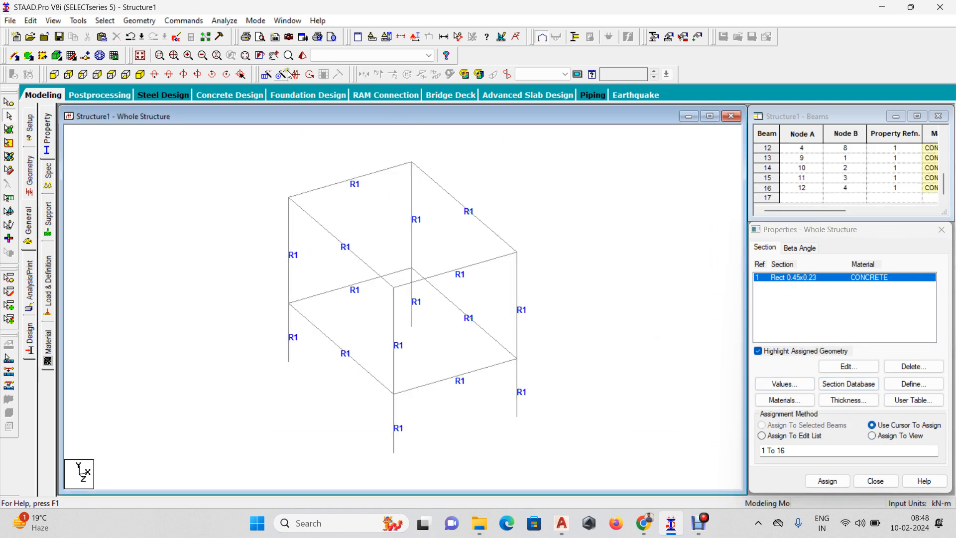
pyautogui.click(302, 55)
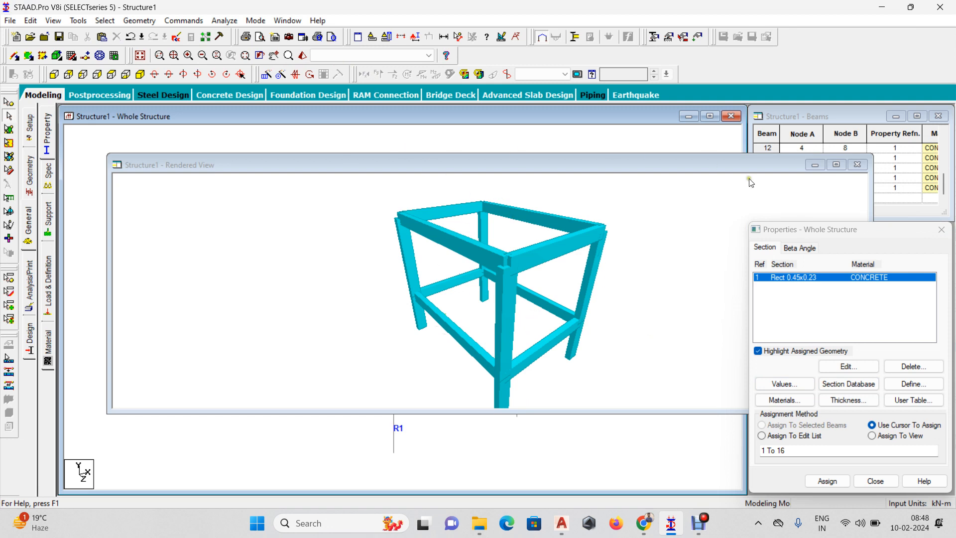
pyautogui.click(858, 164)
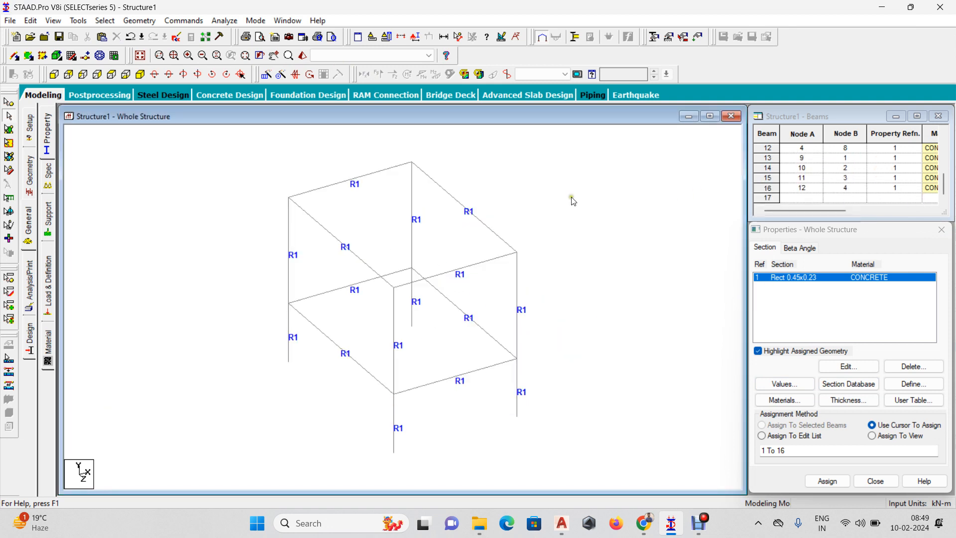
# Step: Select the upper and lower columns in the front view and create a beta angle of 90 degrees
pyautogui.click(54, 75)
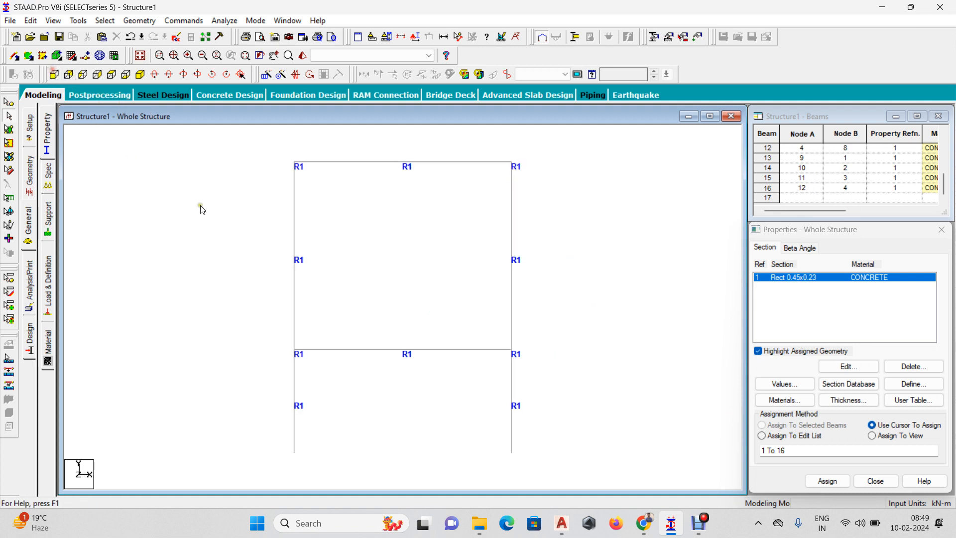
pyautogui.moveTo(235, 227); pyautogui.dragTo(657, 321)
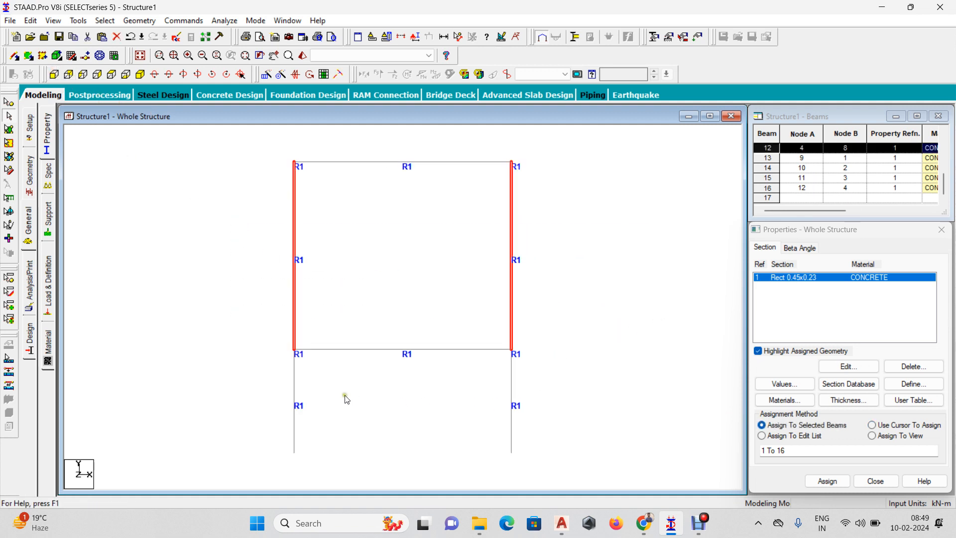
pyautogui.keyDown('ctrl'); pyautogui.moveTo(236, 385); pyautogui.dragTo(665, 470); pyautogui.keyUp('ctrl')
pyautogui.click(794, 249)
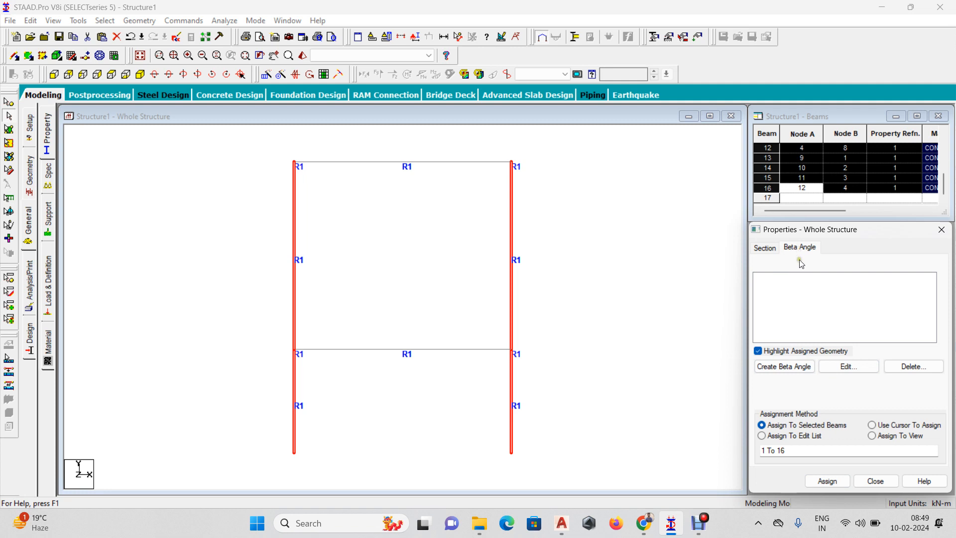
pyautogui.click(769, 368)
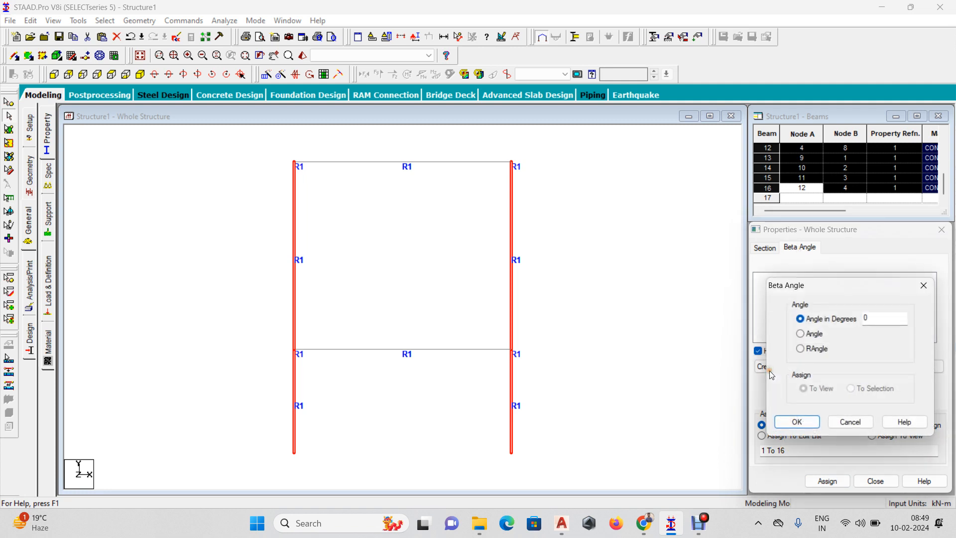
pyautogui.doubleClick(866, 319)
pyautogui.write('90')
pyautogui.press('Return')
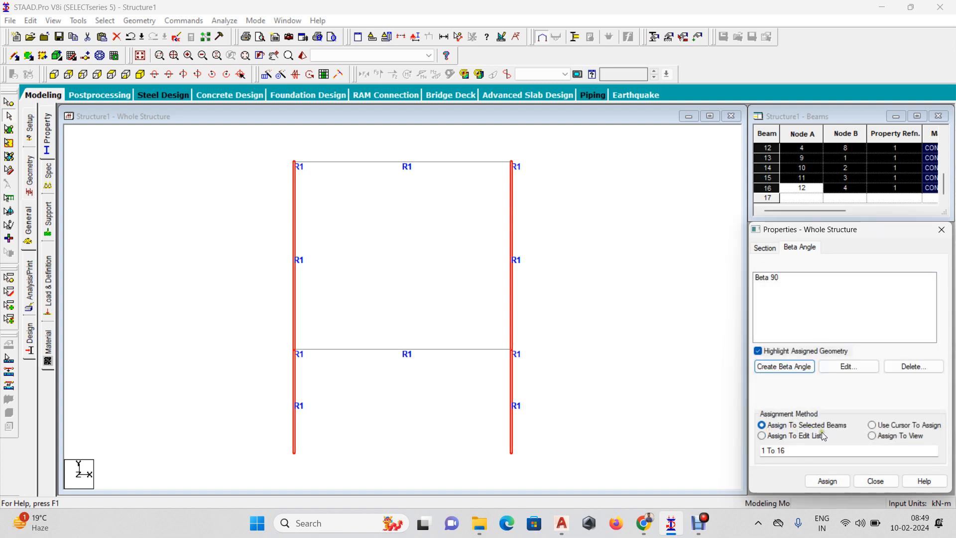
# Step: Assign the 90-degree beta angle to all upper and lower columns, selecting them from the front
pyautogui.click(142, 79)
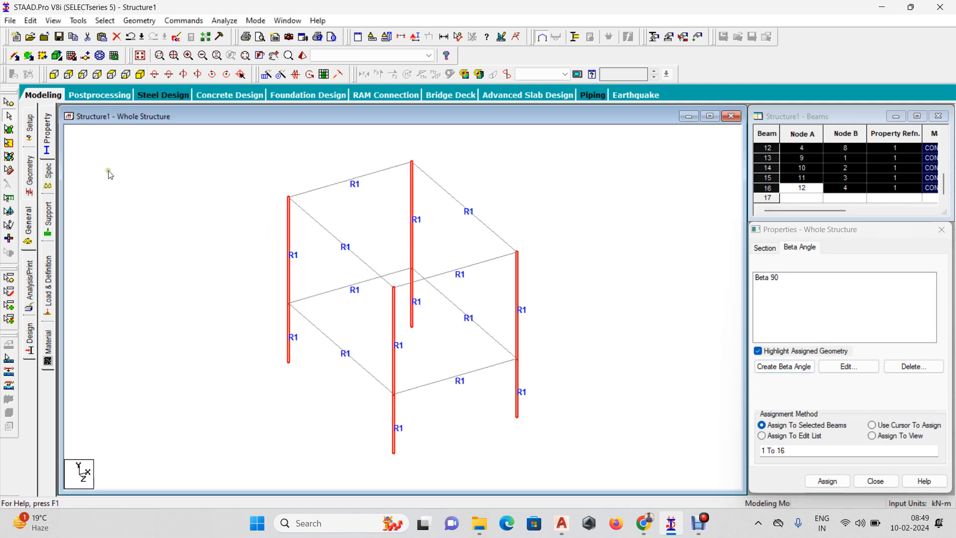
pyautogui.click(56, 76)
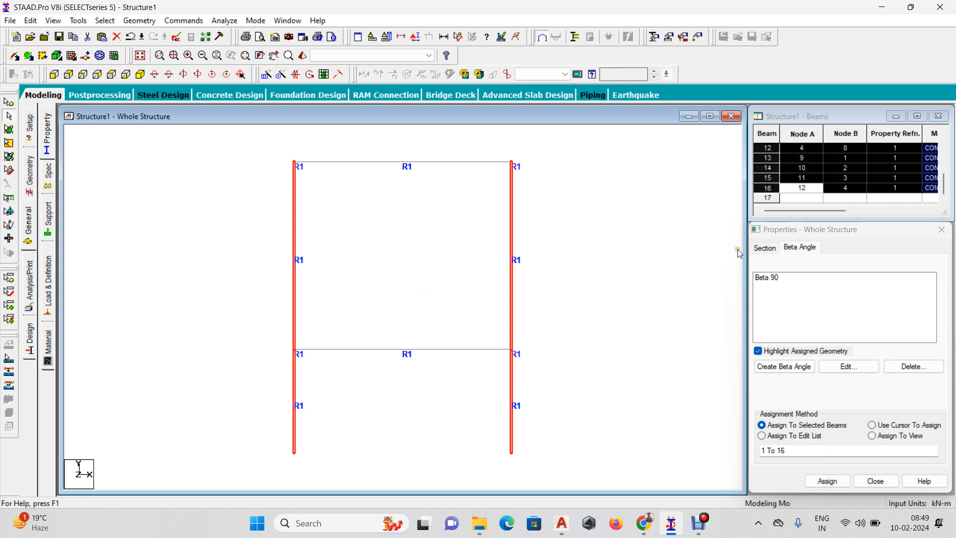
pyautogui.click(769, 278)
pyautogui.moveTo(189, 222); pyautogui.dragTo(570, 291)
pyautogui.keyDown('ctrl'); pyautogui.moveTo(220, 370); pyautogui.dragTo(585, 442); pyautogui.keyUp('ctrl')
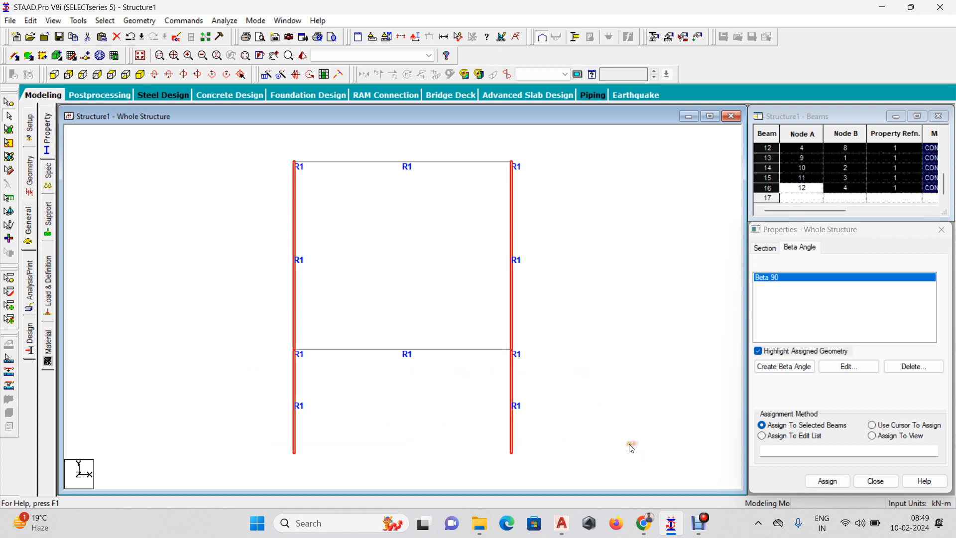
pyautogui.click(827, 481)
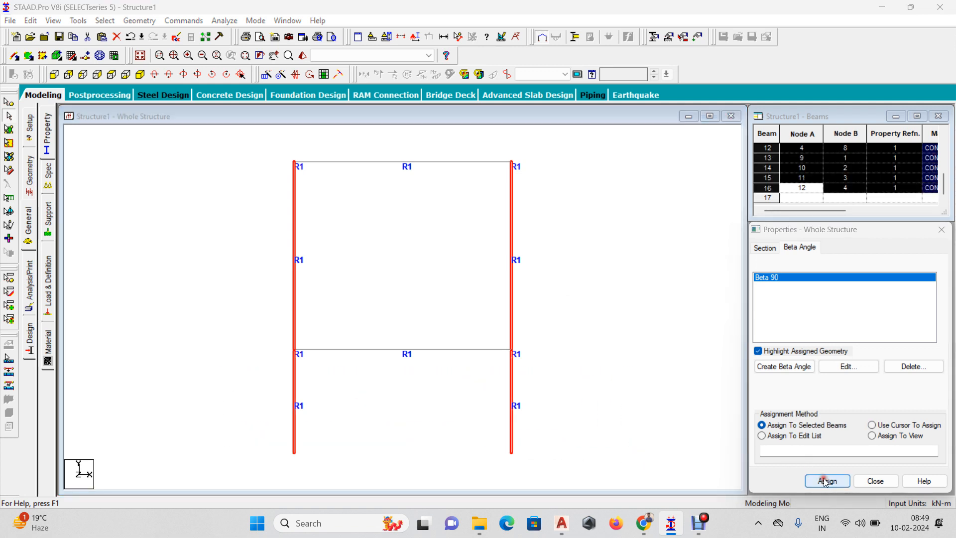
pyautogui.click(865, 391)
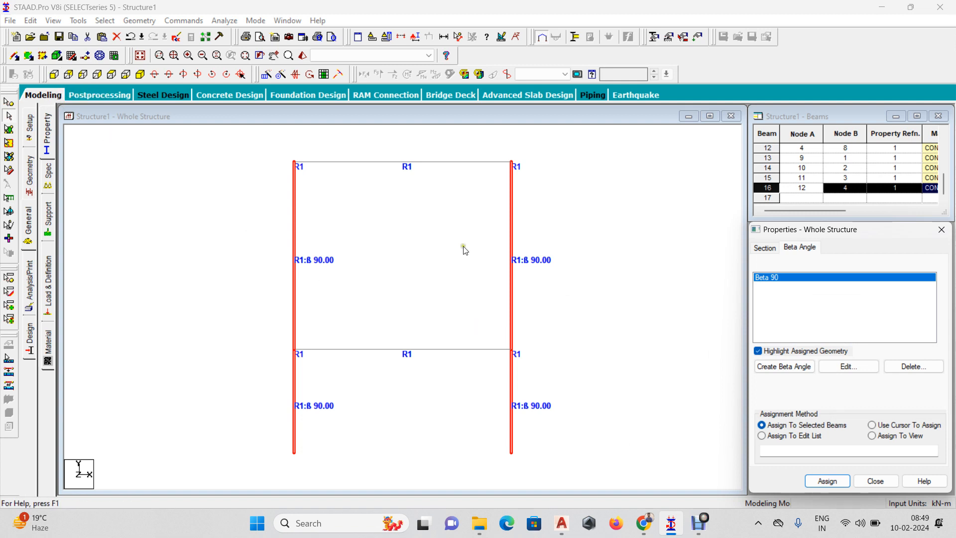
# Step: Return to the isometric view and inspect the orientation of the selected columns in a rendered view
pyautogui.click(140, 75)
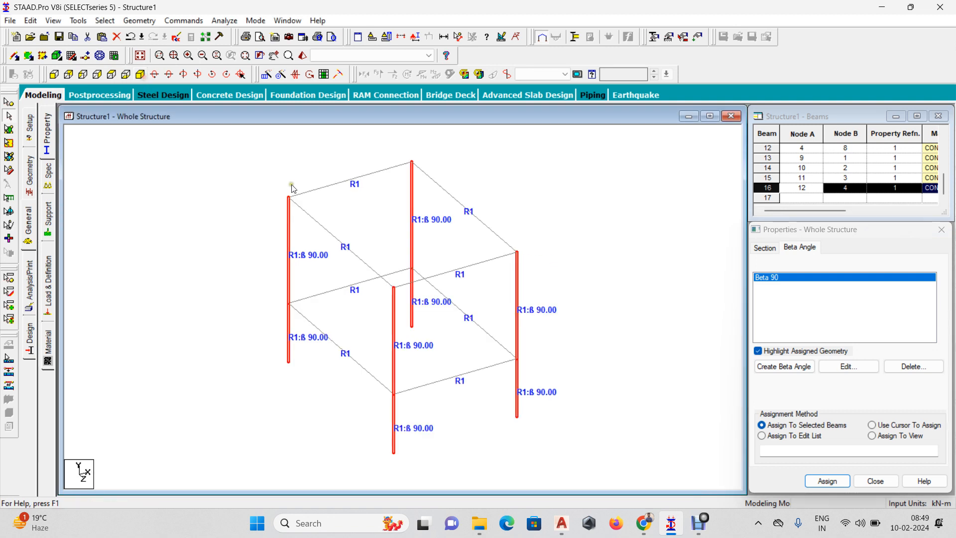
pyautogui.click(302, 55)
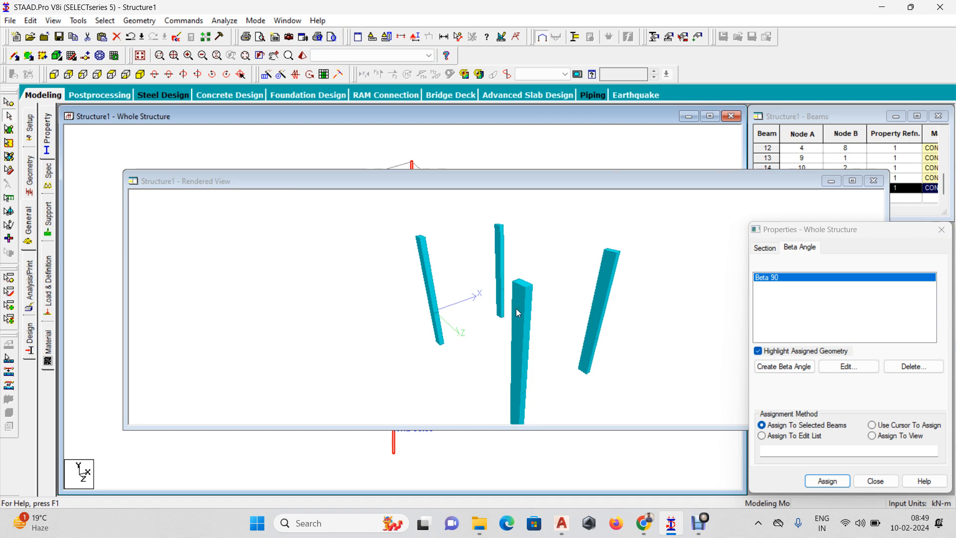
pyautogui.click(874, 180)
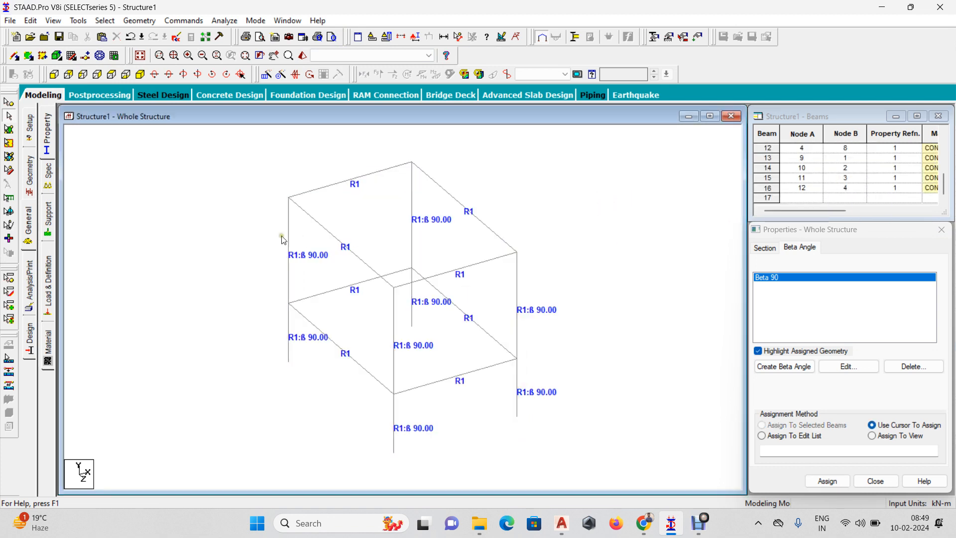
# Step: Create a fixed support and select it in the structure's support definitions
pyautogui.click(48, 217)
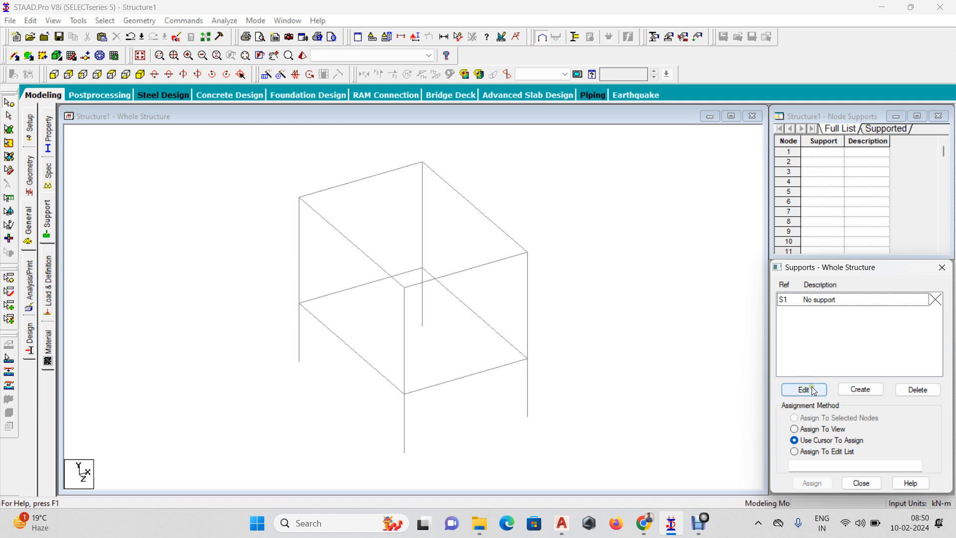
pyautogui.click(860, 389)
pyautogui.click(796, 492)
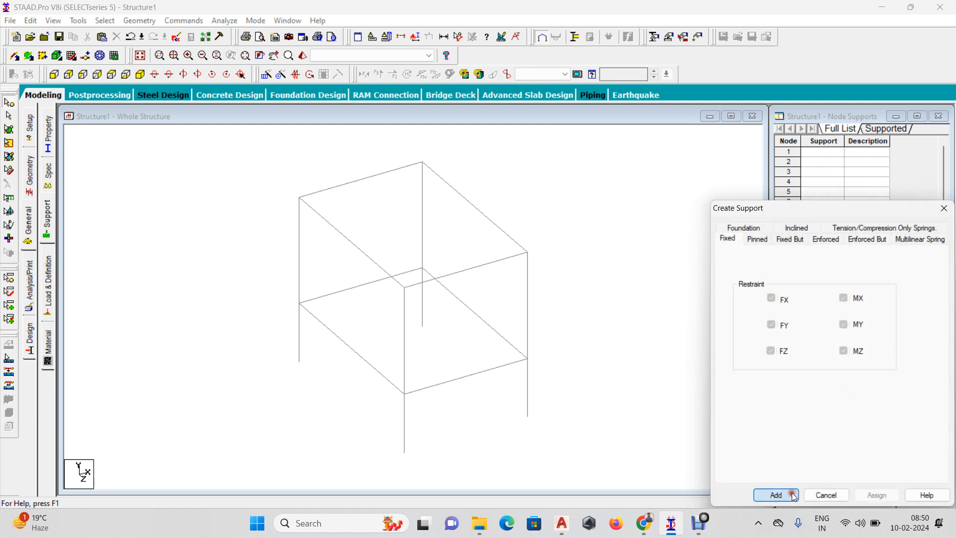
pyautogui.click(838, 312)
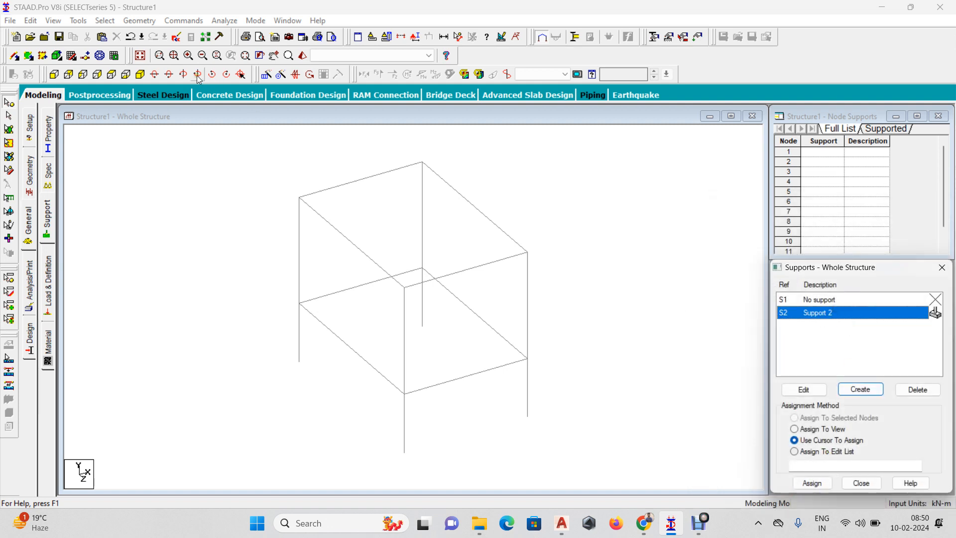
# Step: Assign the fixed support to the base nodes of the columns, selecting them in the front view
pyautogui.click(53, 74)
pyautogui.moveTo(271, 417); pyautogui.dragTo(551, 468)
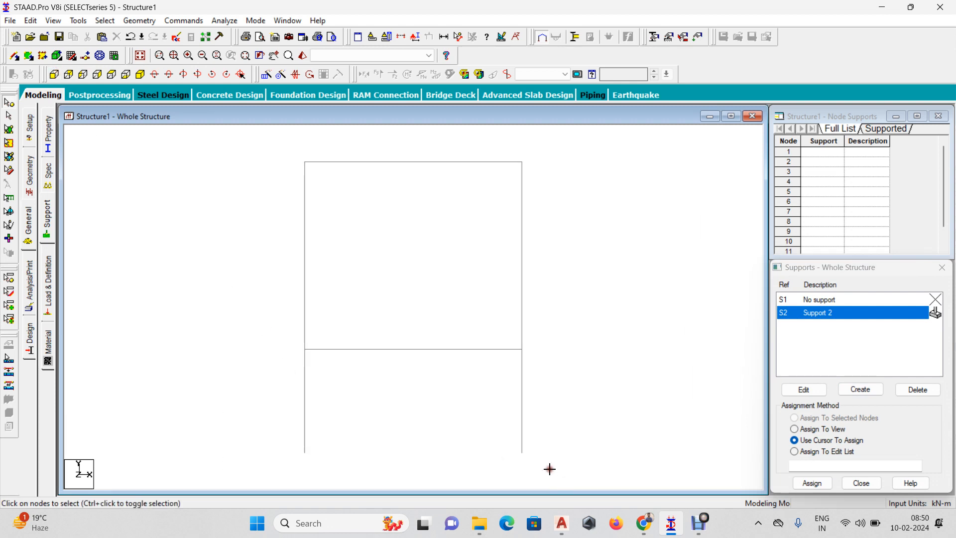
pyautogui.click(812, 483)
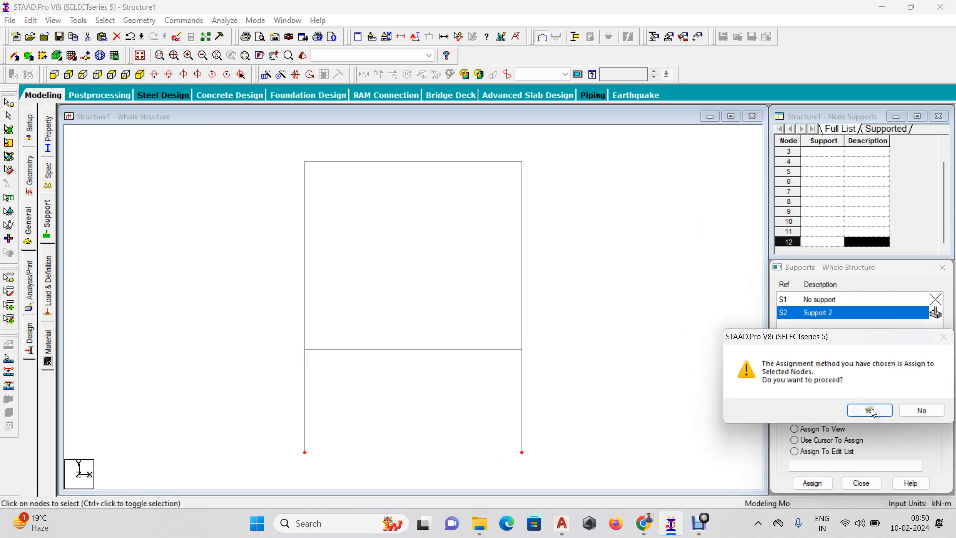
pyautogui.click(871, 412)
pyautogui.click(140, 55)
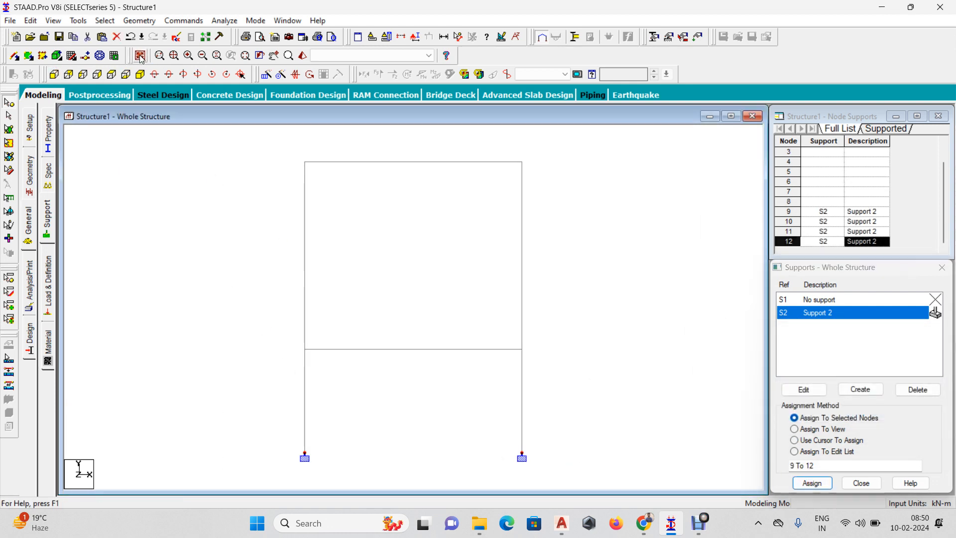
# Step: Add primary load case 1 with loading type Dead and the title "self wt"
pyautogui.click(47, 291)
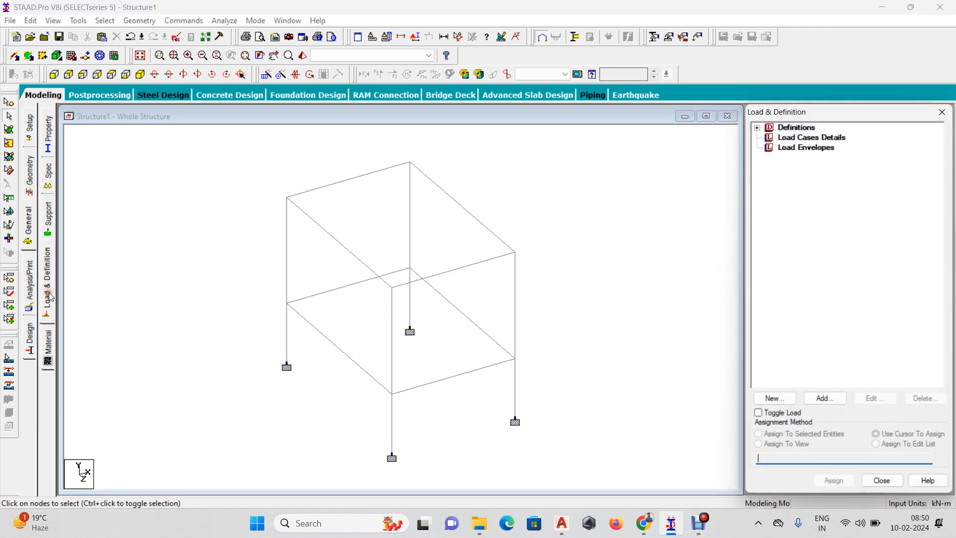
pyautogui.click(786, 139)
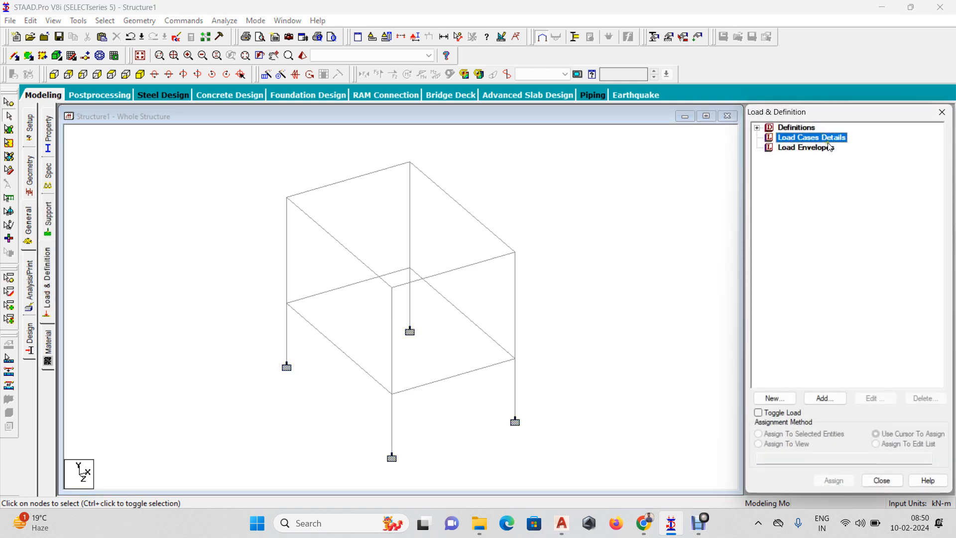
pyautogui.click(818, 402)
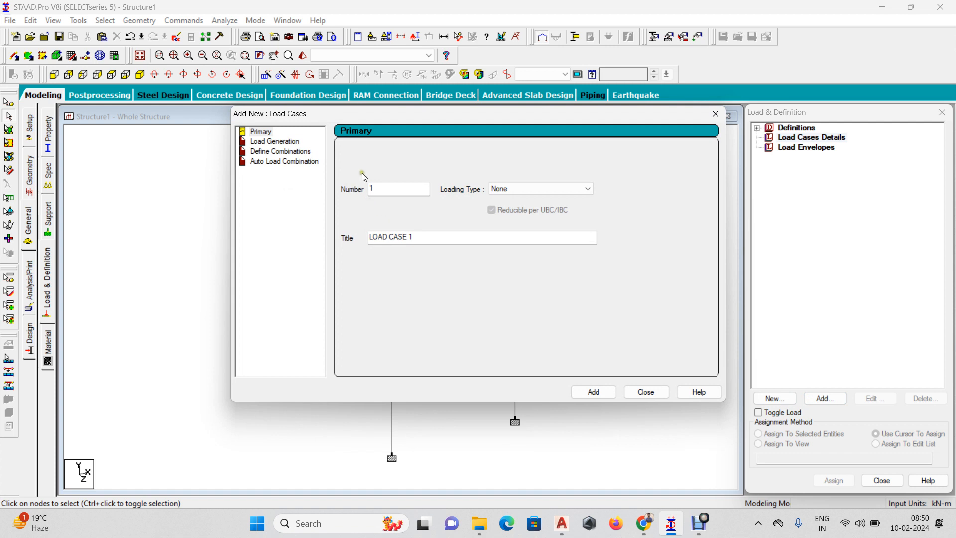
pyautogui.click(553, 194)
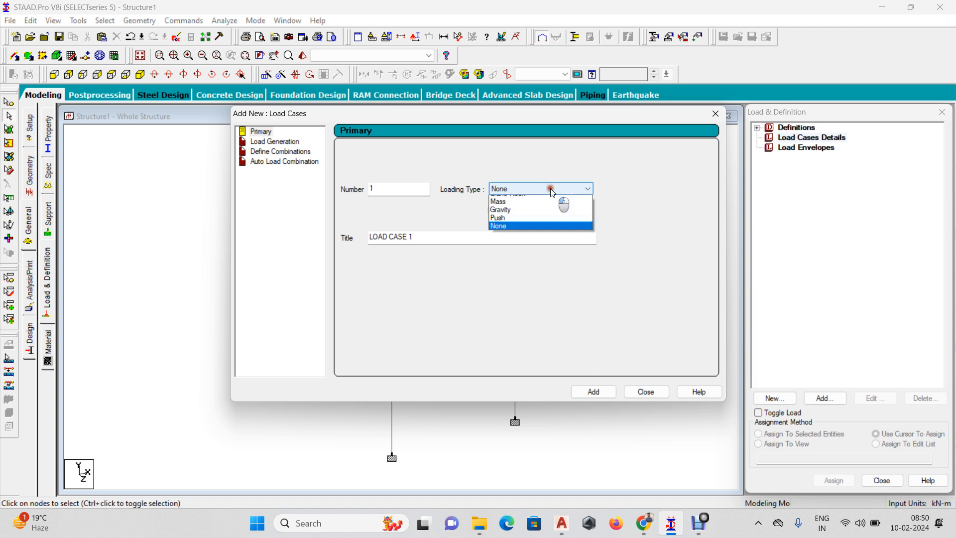
pyautogui.click(553, 200)
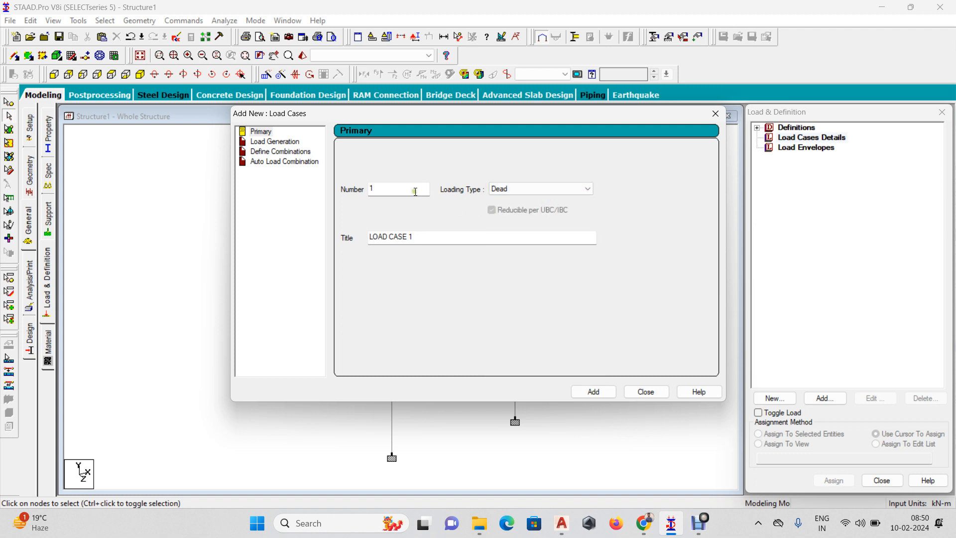
pyautogui.click(439, 244)
pyautogui.moveTo(439, 244); pyautogui.dragTo(328, 243)
pyautogui.write('sel')
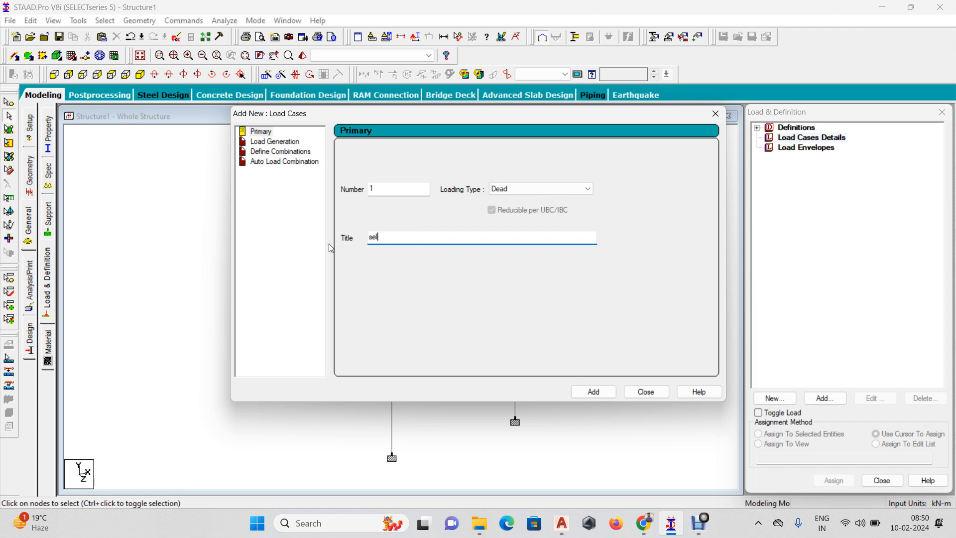
pyautogui.write('f wt')
pyautogui.press('Return')
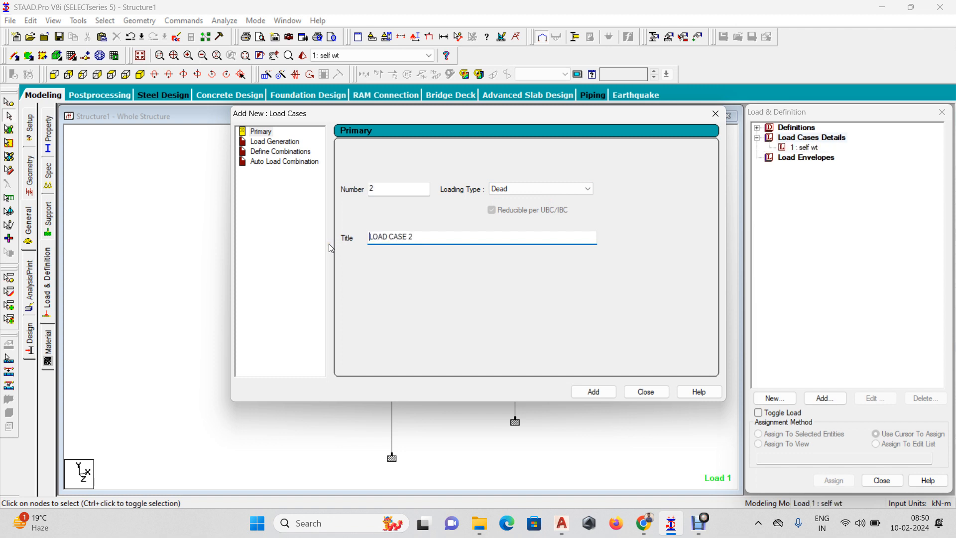
# Step: Add primary load case 2 of type Dead with the title "wall load"
pyautogui.moveTo(416, 238); pyautogui.dragTo(244, 239)
pyautogui.write('wall load')
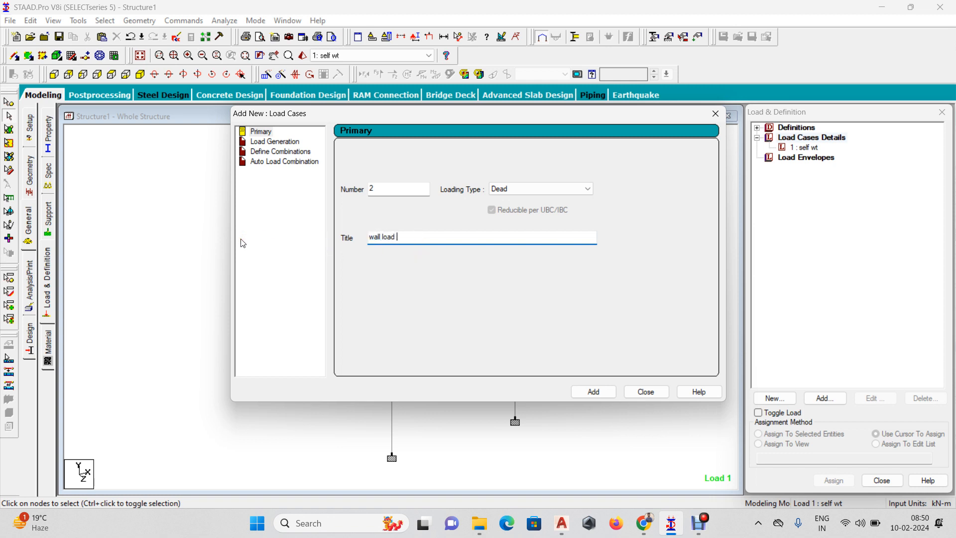
pyautogui.click(602, 395)
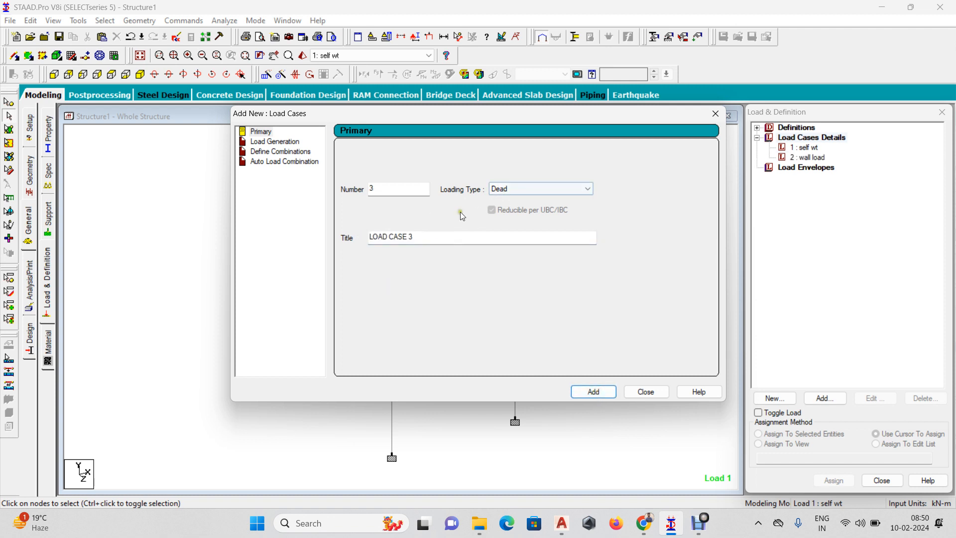
# Step: Add primary load case 3 of type Dead with the title "SLAB DL"
pyautogui.moveTo(413, 238); pyautogui.dragTo(219, 247)
pyautogui.write('slab d')
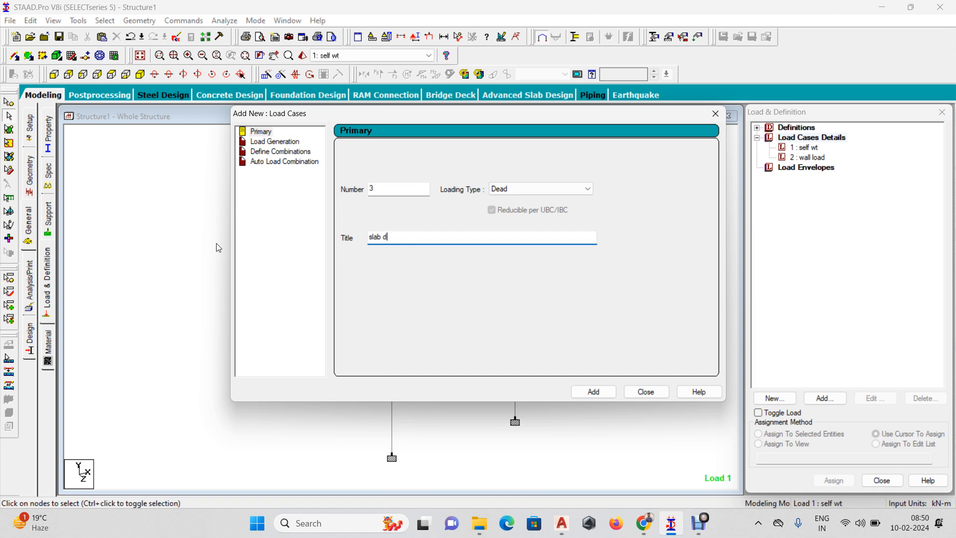
pyautogui.press('BackSpace')
pyautogui.press('BackSpace')
pyautogui.press('BackSpace')
pyautogui.press('BackSpace')
pyautogui.press('BackSpace')
pyautogui.press('BackSpace')
pyautogui.write('SLAB DL')
pyautogui.press('Return')
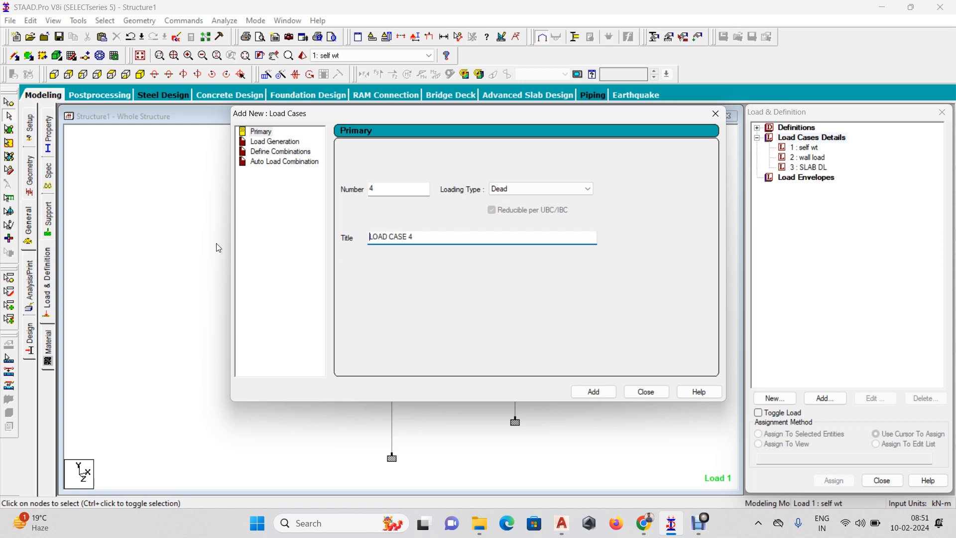
# Step: Add primary load case 4 of type Dead with the title "WATER LOAD"
pyautogui.hotkey('ctrl', 'a')
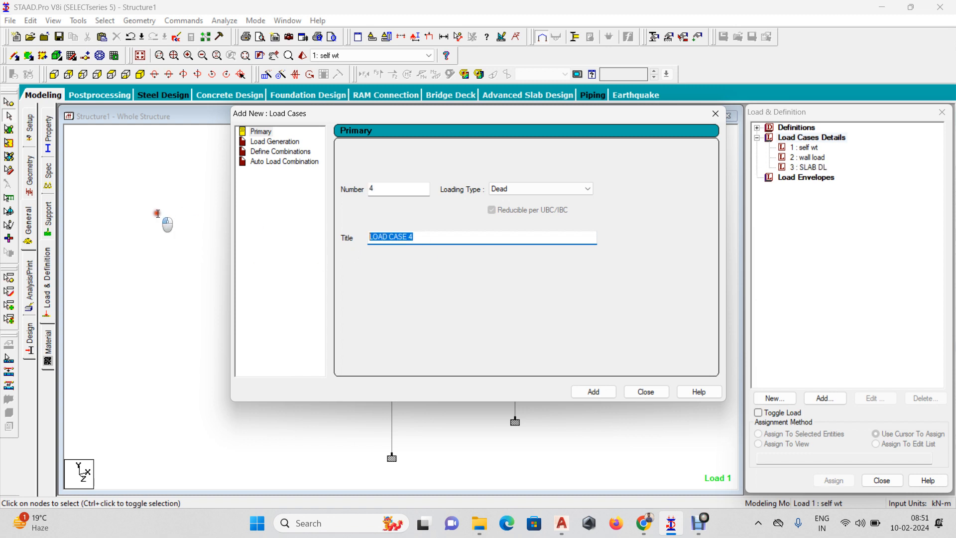
pyautogui.write('WATER LOAD')
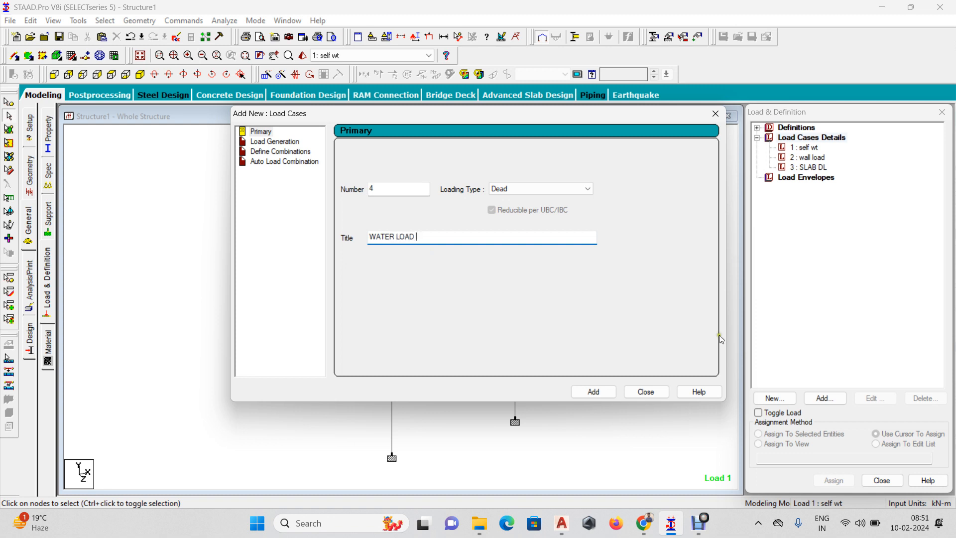
pyautogui.click(592, 391)
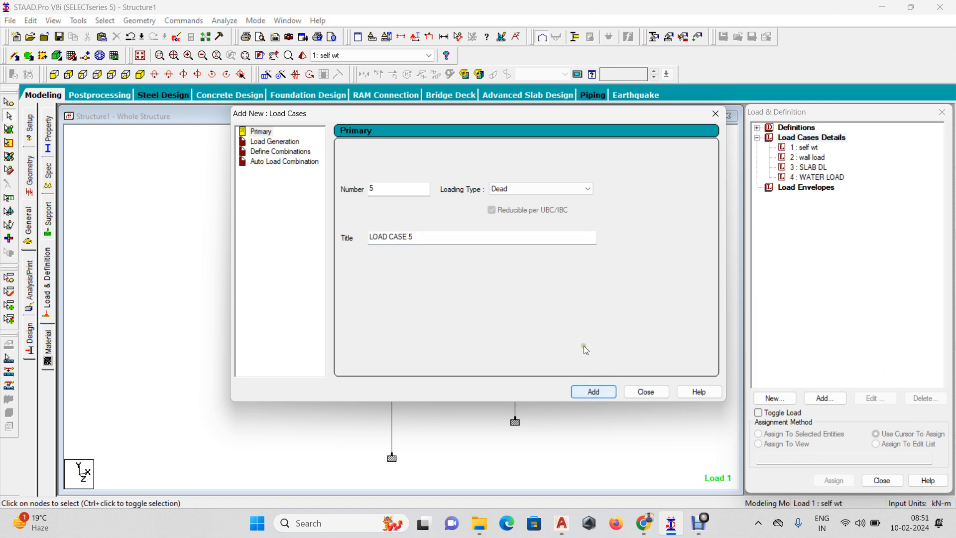
# Step: Add primary load case 5 with loading type Live and the title "SLAB LL", accepting the auto save
pyautogui.click(548, 190)
pyautogui.scroll(1, 548, 192)
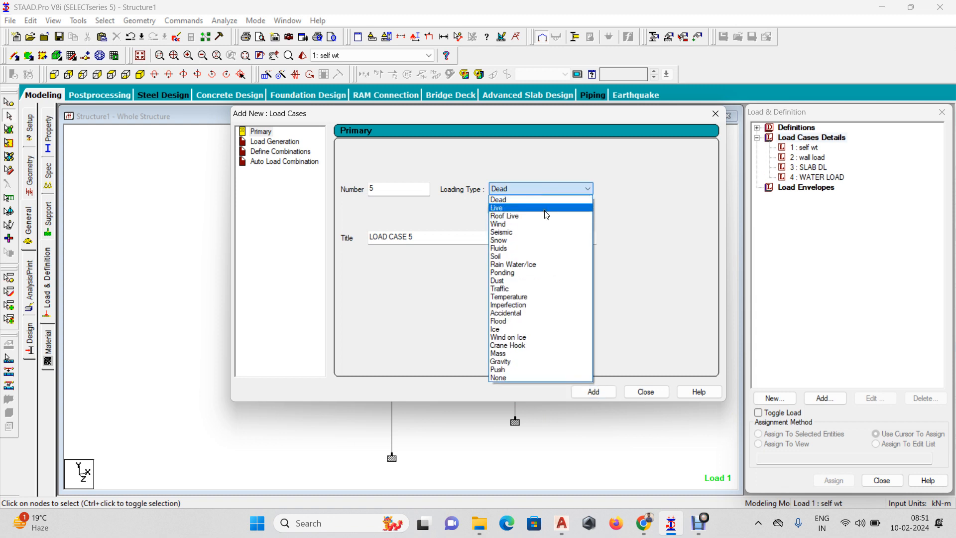
pyautogui.click(547, 207)
pyautogui.moveTo(420, 239); pyautogui.dragTo(263, 238)
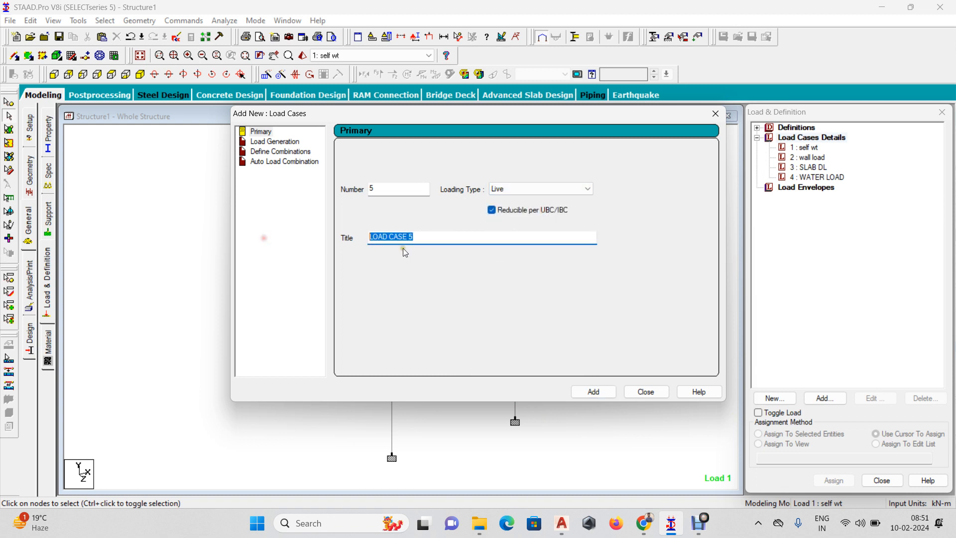
pyautogui.write('SLAB LL')
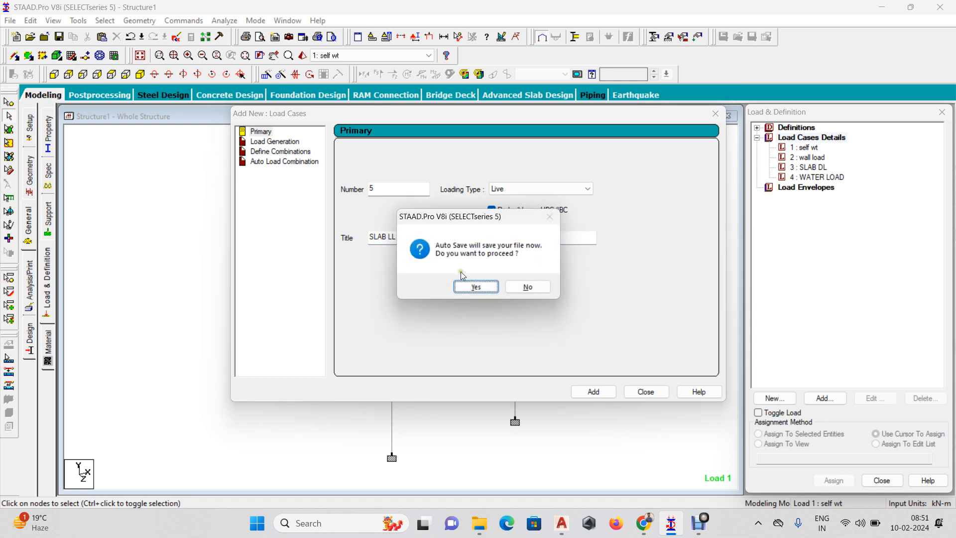
pyautogui.press('Return')
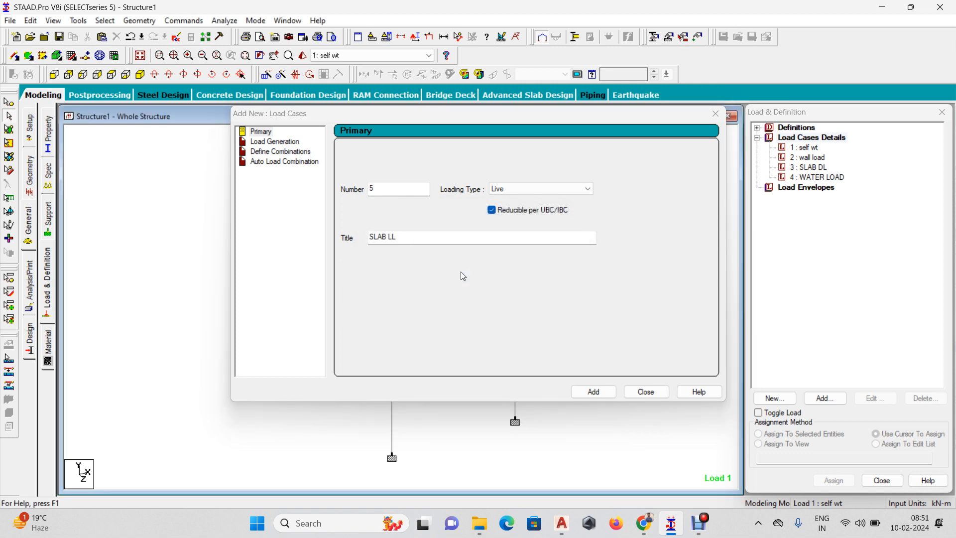
pyautogui.click(593, 392)
# Step: Add primary load case 6 of type Live with the title "ROOF LL"
pyautogui.moveTo(441, 238); pyautogui.dragTo(210, 241)
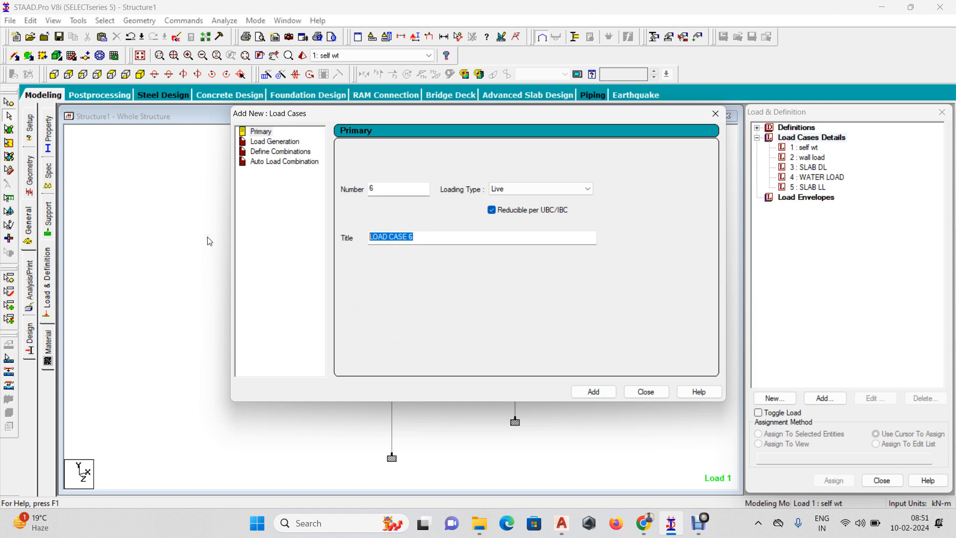
pyautogui.write('ROOF LL')
pyautogui.click(589, 394)
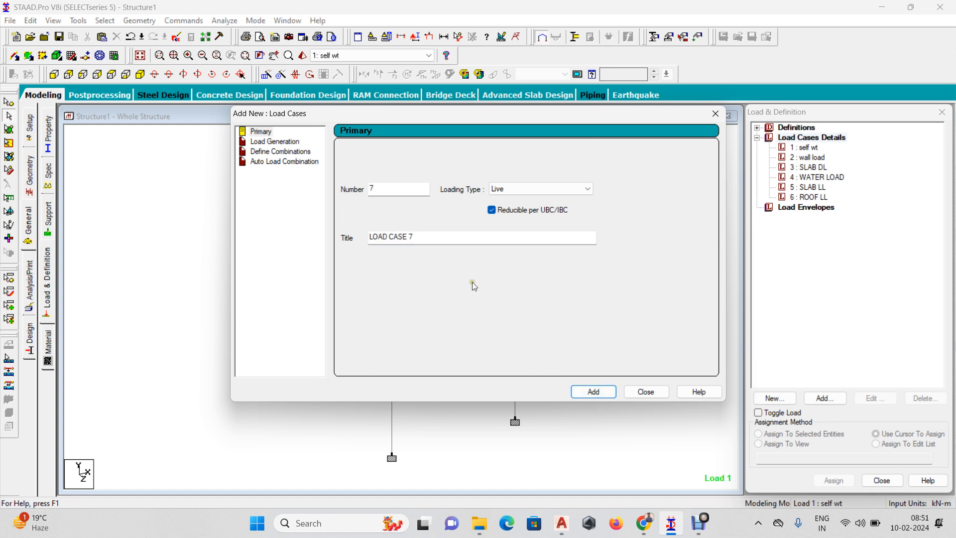
# Step: Add a primary load case numbered 51 with loading type Dead and the title "TOTAL DL"
pyautogui.moveTo(395, 191); pyautogui.dragTo(348, 195)
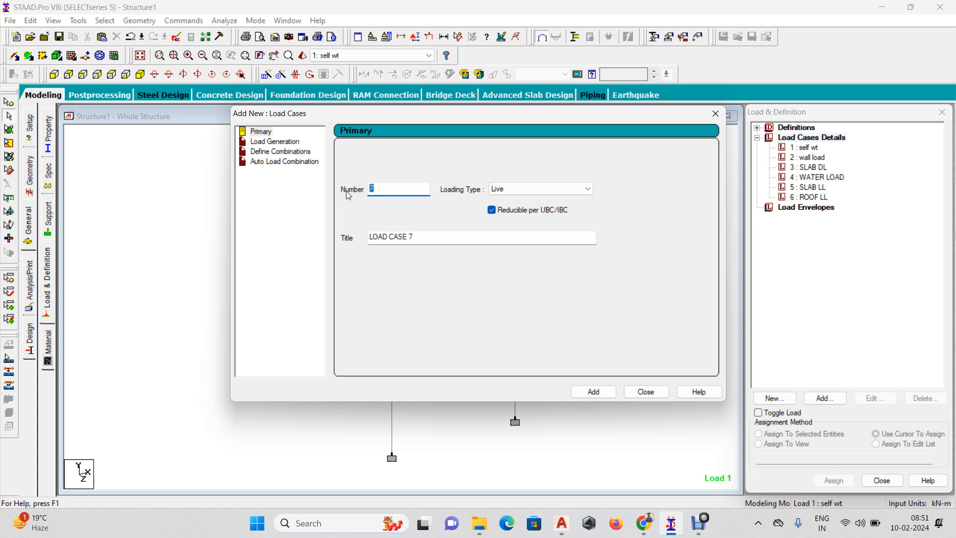
pyautogui.write('21')
pyautogui.press('BackSpace')
pyautogui.write('51')
pyautogui.click(517, 187)
pyautogui.click(515, 198)
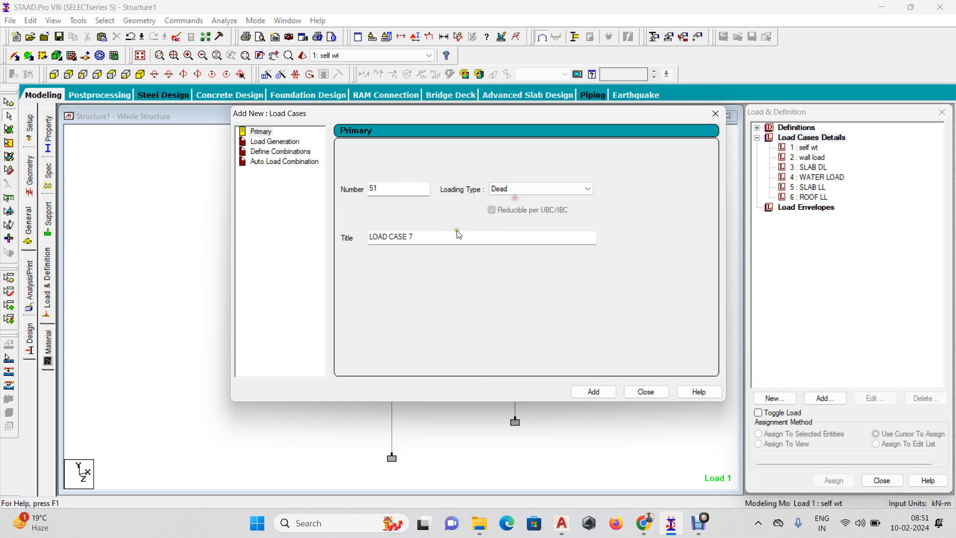
pyautogui.moveTo(459, 234); pyautogui.dragTo(241, 273)
pyautogui.write('TO')
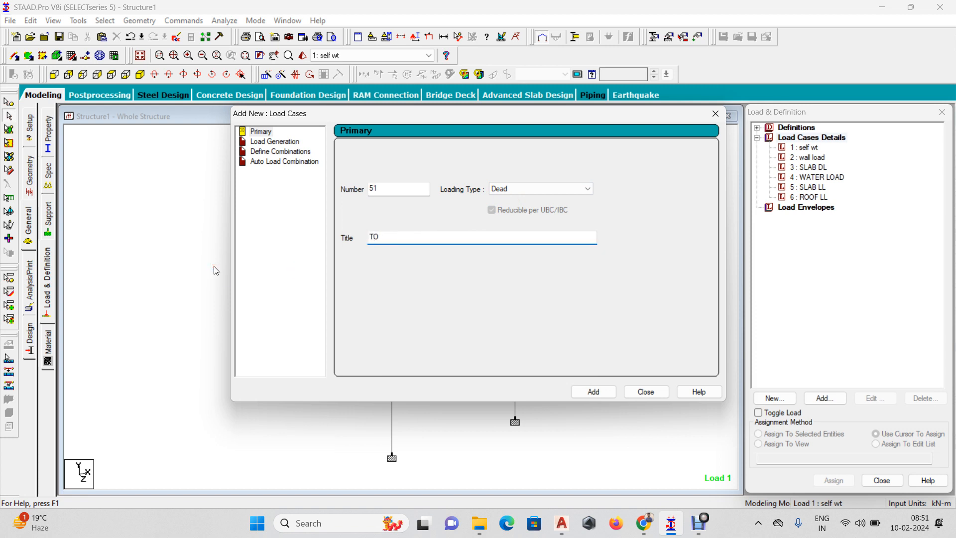
pyautogui.write('TAL DL')
pyautogui.press('Return')
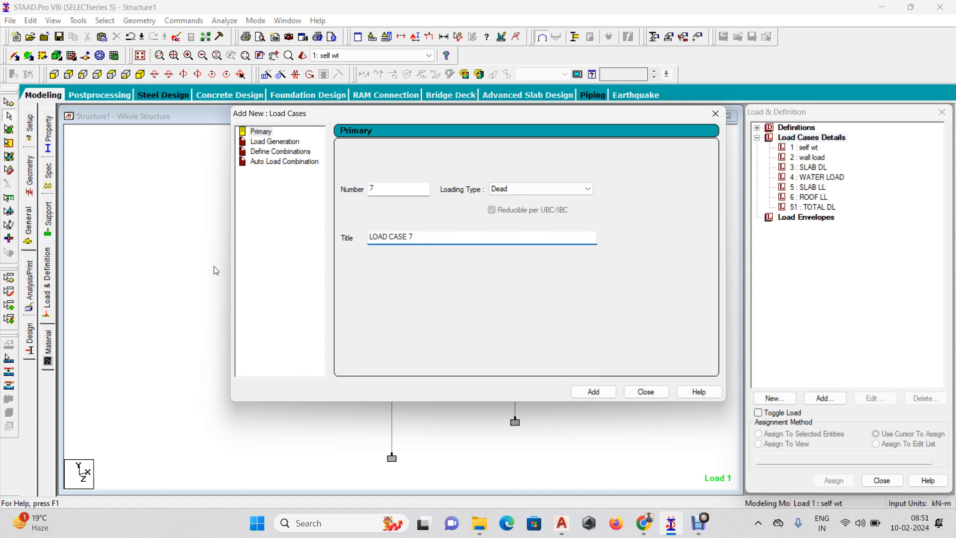
# Step: Add a primary load case numbered 52 with loading type Live and the title "TOTAL LL", and close the load case dialog
pyautogui.click(522, 194)
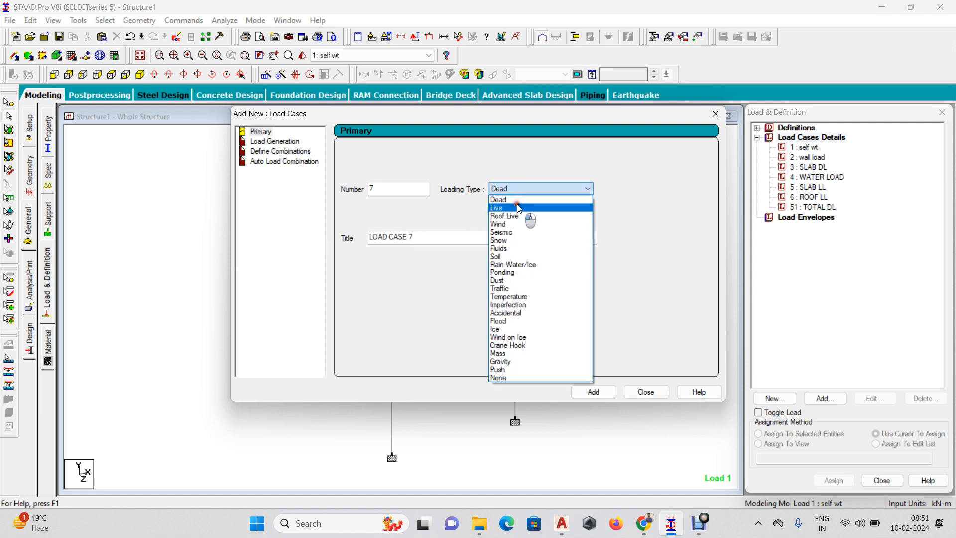
pyautogui.click(518, 201)
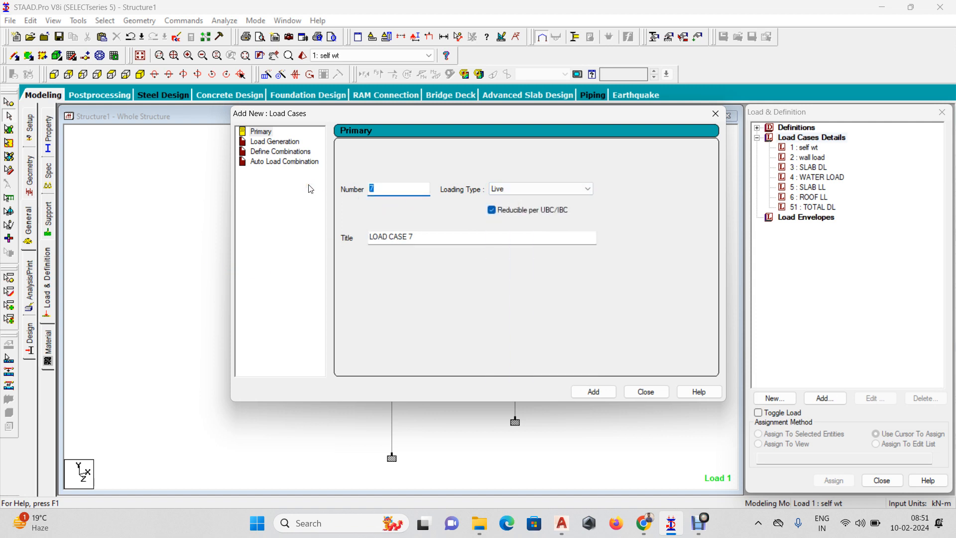
pyautogui.write('2')
pyautogui.moveTo(442, 241); pyautogui.dragTo(314, 246)
pyautogui.write('TOTA')
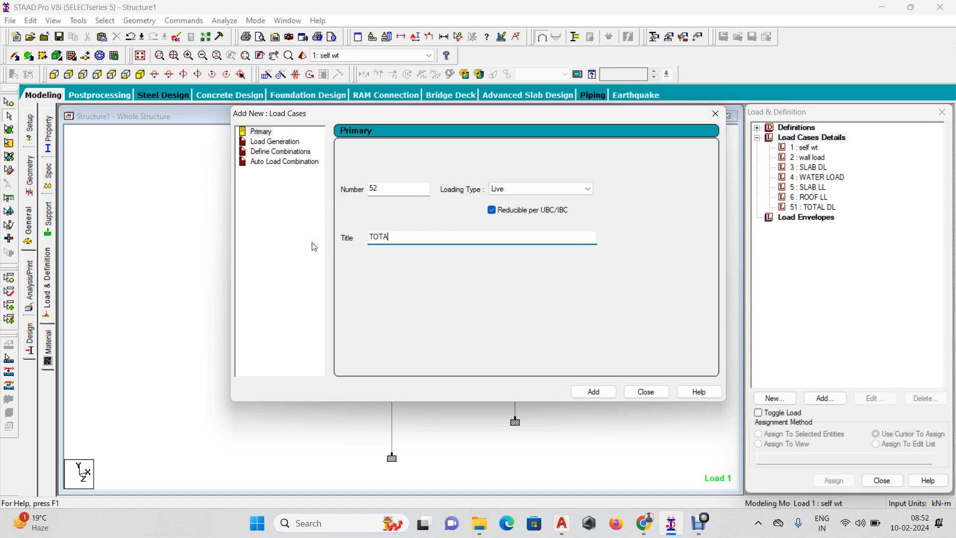
pyautogui.write('L L')
pyautogui.click(604, 393)
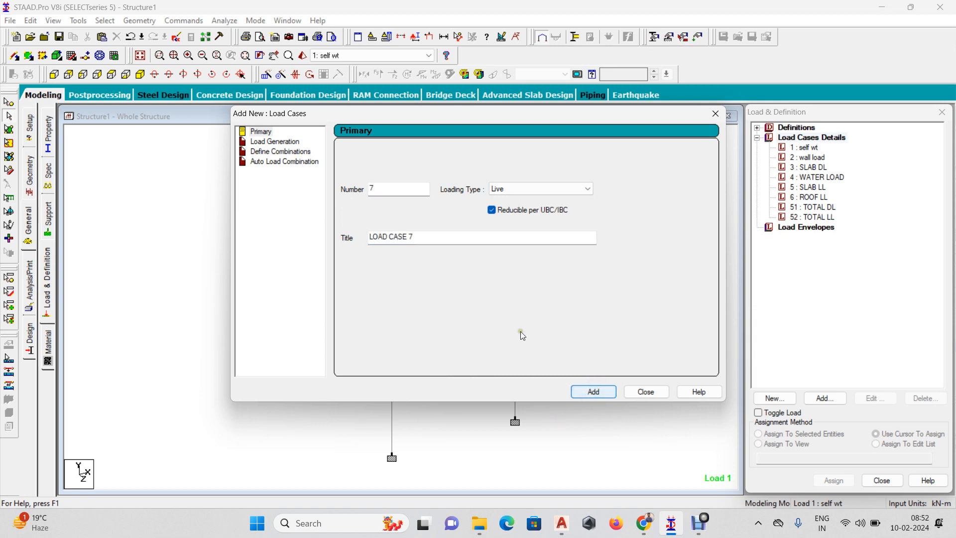
pyautogui.click(647, 392)
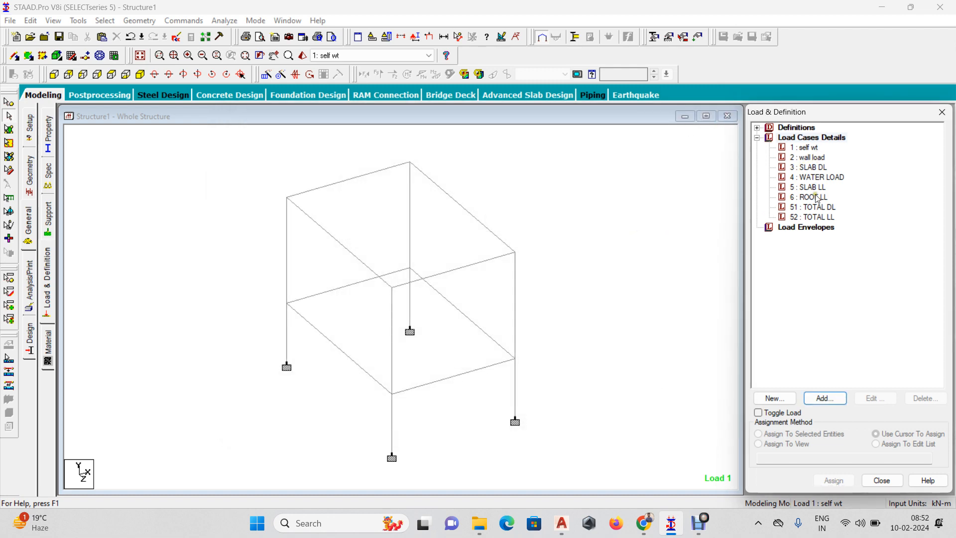
# Step: Add normal load combination 101 named "1(DL+LL)" from load cases 51 TOTAL DL and 52 TOTAL LL, each with factor 1
pyautogui.click(826, 398)
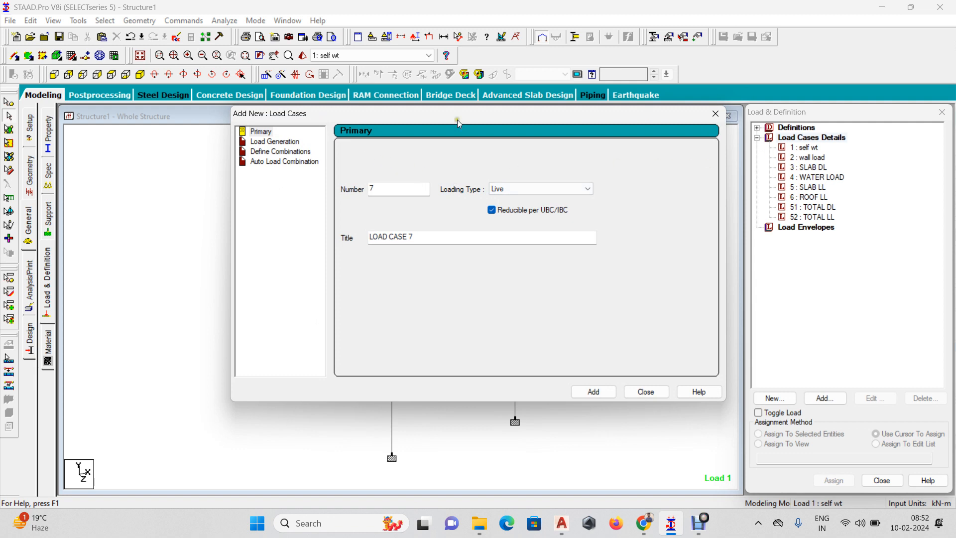
pyautogui.click(282, 145)
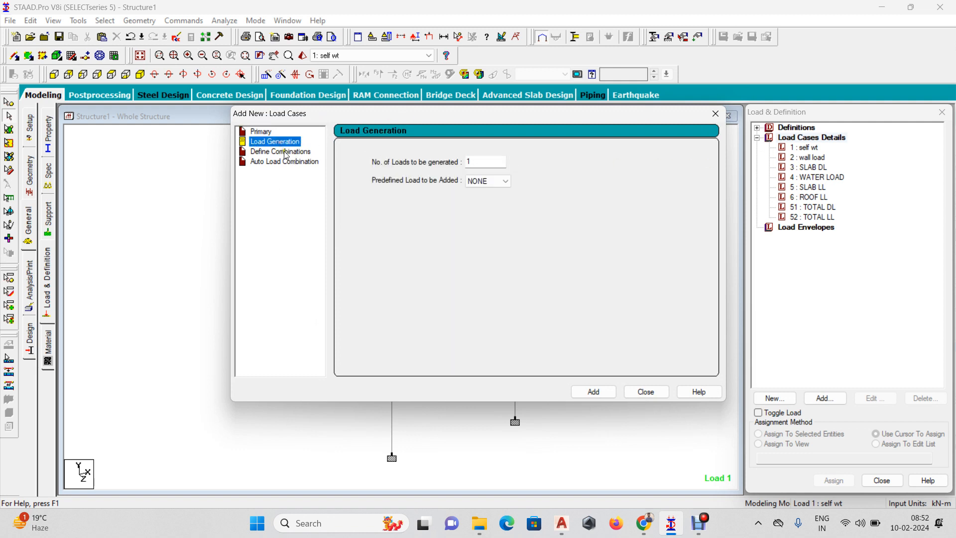
pyautogui.click(277, 152)
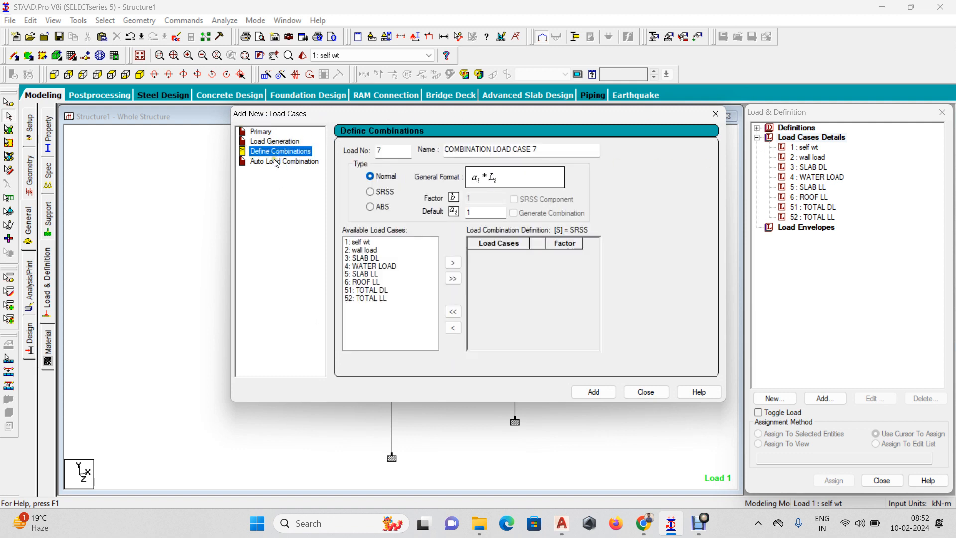
pyautogui.doubleClick(393, 151)
pyautogui.write('101')
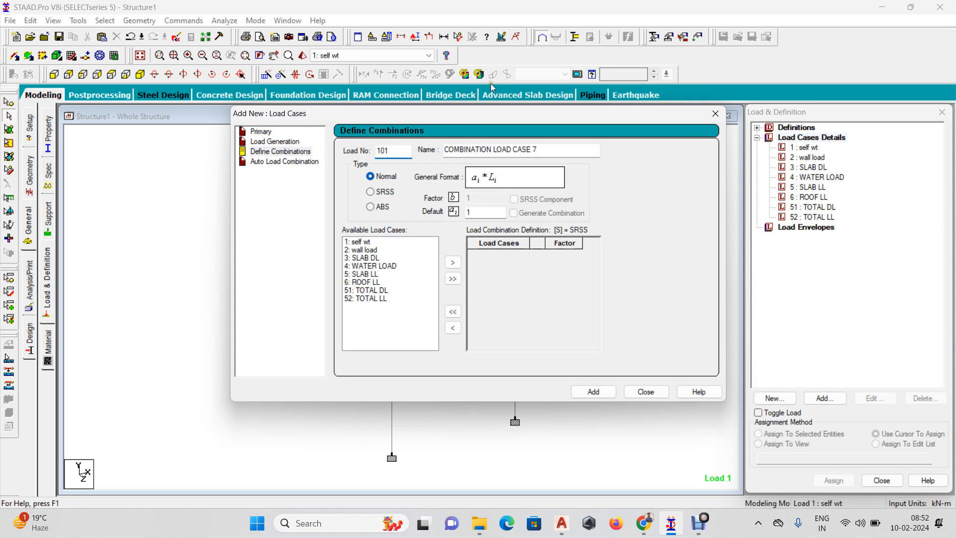
pyautogui.press('Tab')
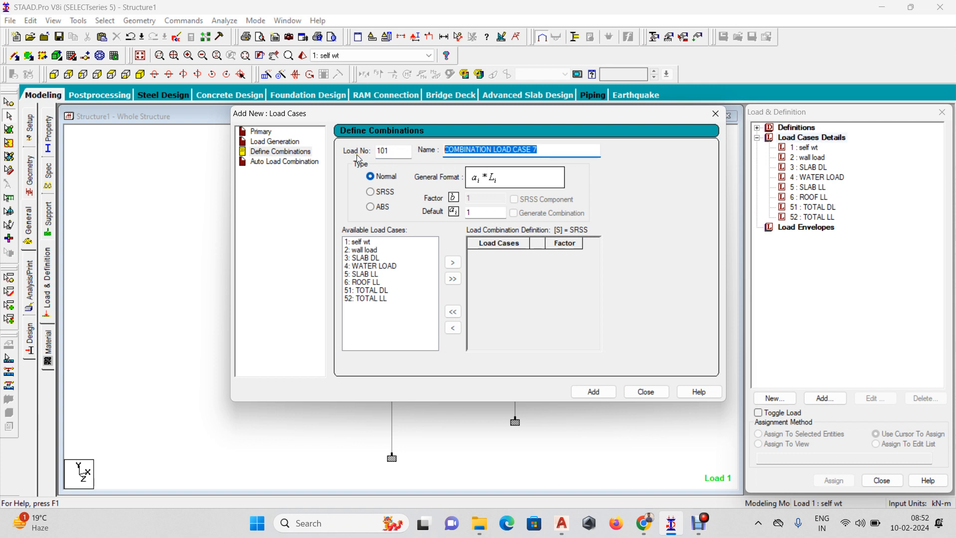
pyautogui.write('1')
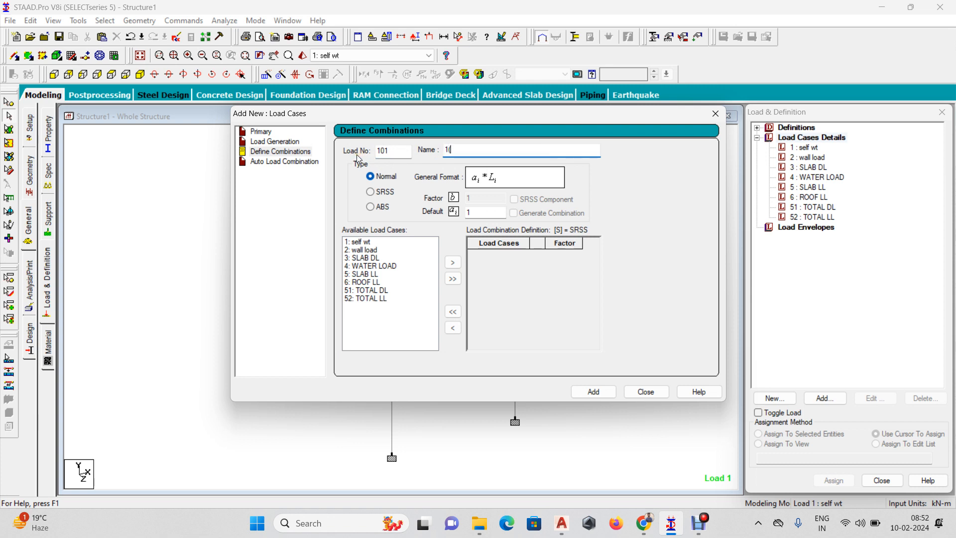
pyautogui.write('(DL+LL')
pyautogui.moveTo(384, 290); pyautogui.dragTo(397, 315)
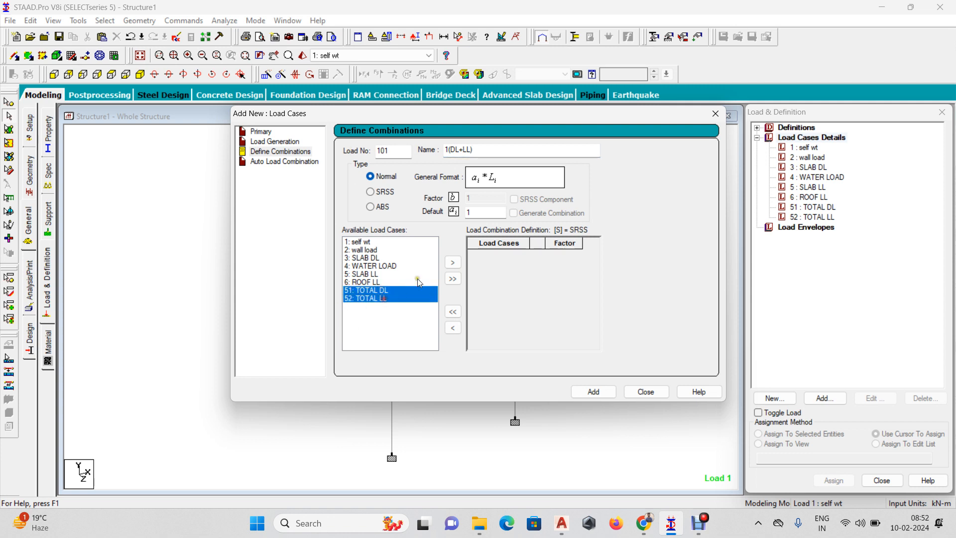
pyautogui.click(452, 263)
pyautogui.click(605, 393)
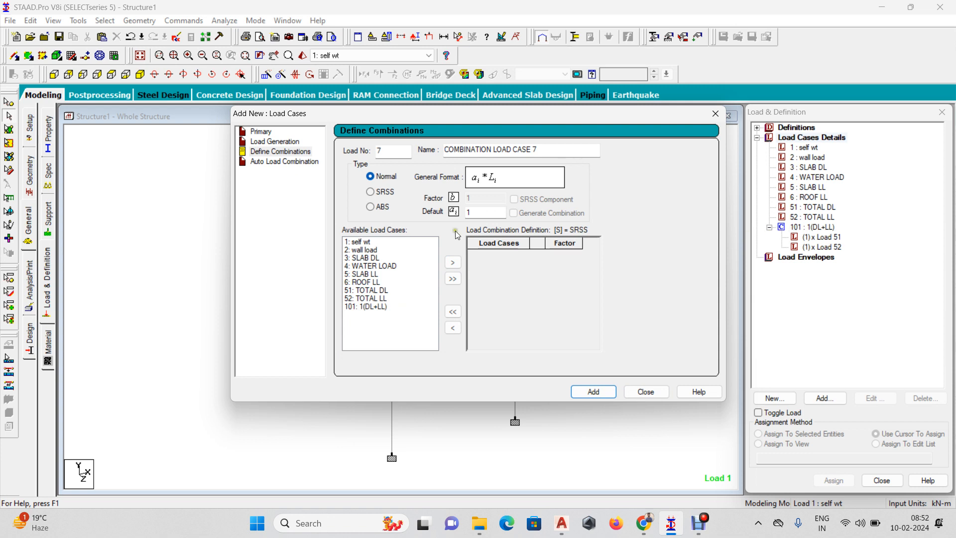
# Step: Define load combination 201 named "1.5(DL +LL)" and include load cases 51 TOTAL DL and 52 TOTAL LL
pyautogui.doubleClick(394, 151)
pyautogui.write('201')
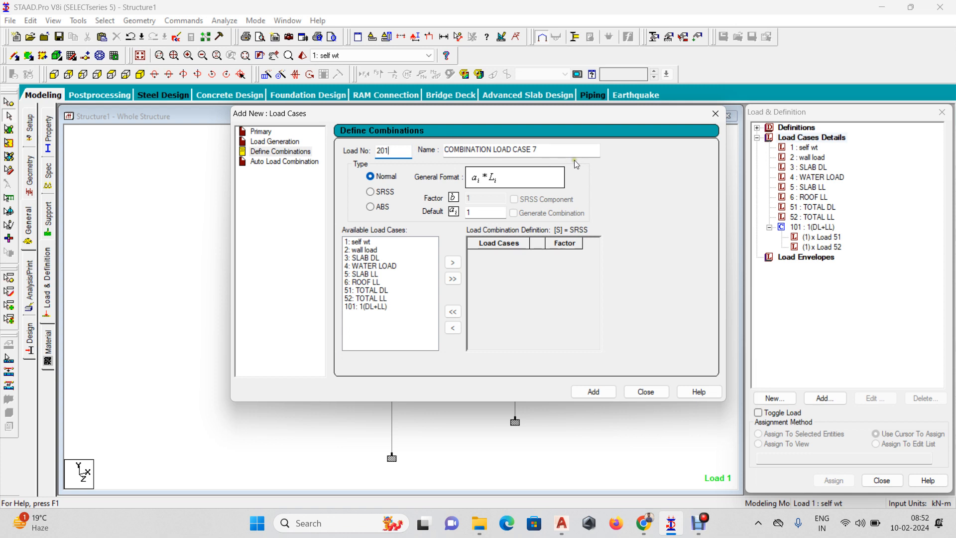
pyautogui.press('Tab')
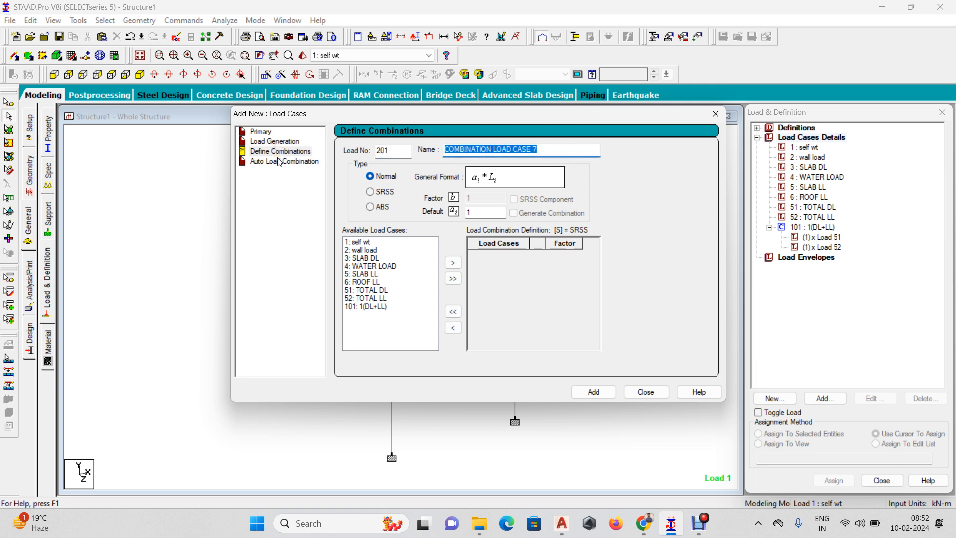
pyautogui.write('1.5')
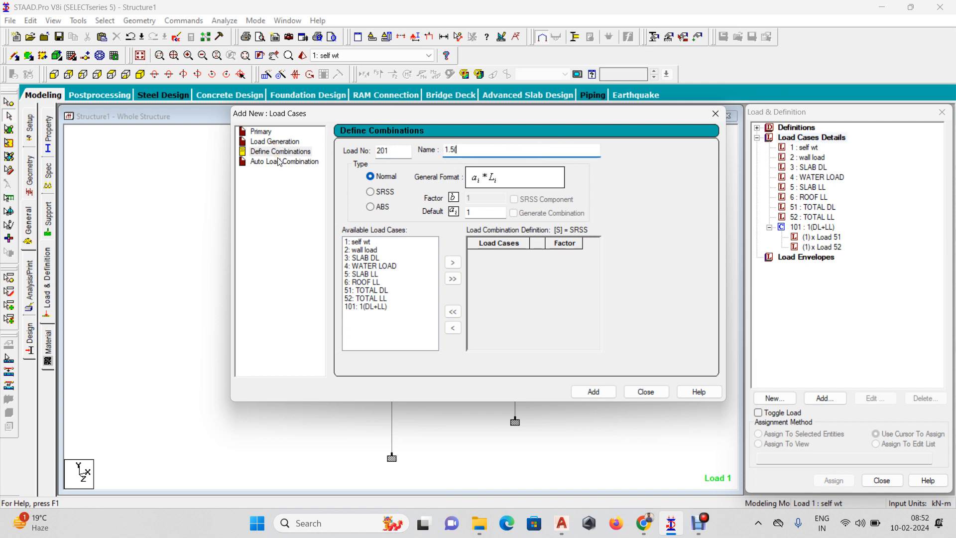
pyautogui.write('(DL +LL)')
pyautogui.click(377, 299)
pyautogui.keyDown('shift'); pyautogui.click(377, 290); pyautogui.keyUp('shift')
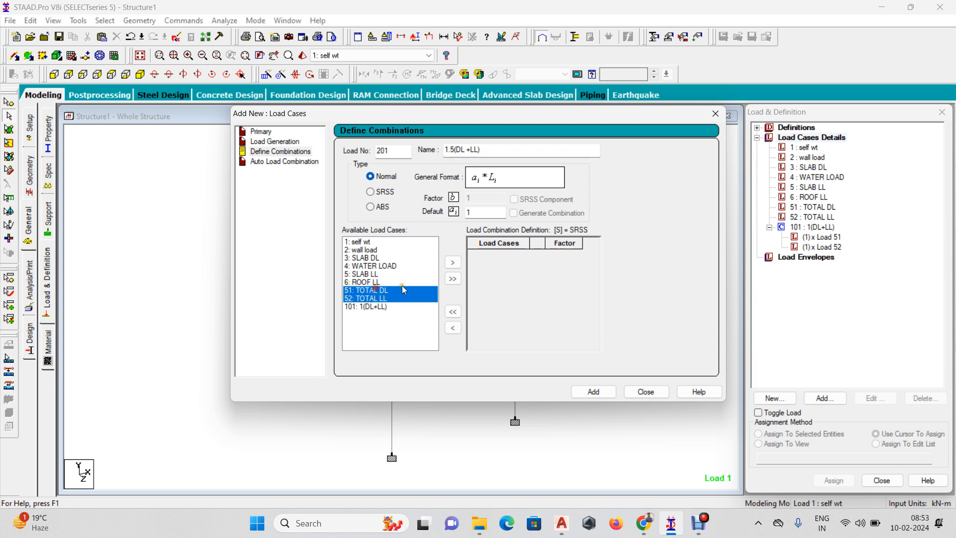
pyautogui.click(452, 263)
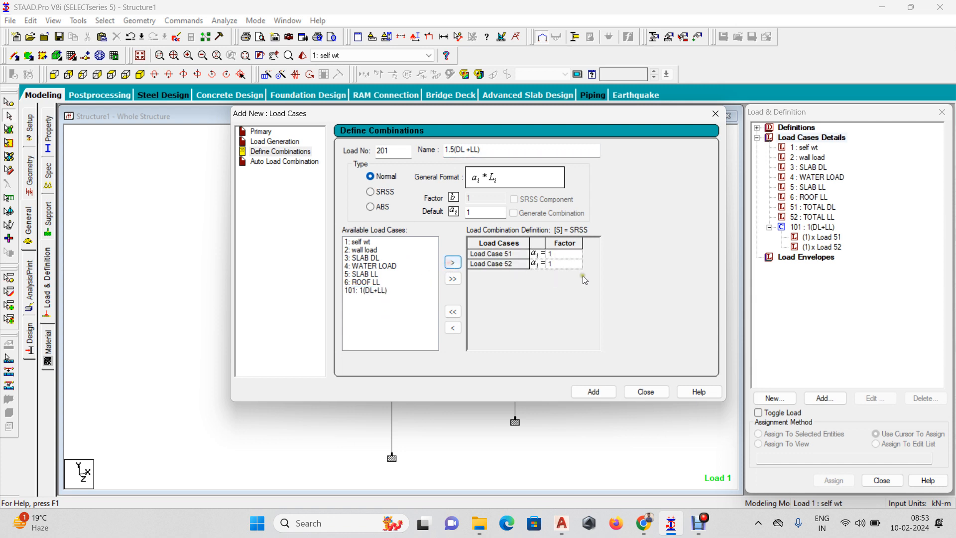
# Step: Set the factors of load cases 51 and 52 to 1.5, add the combination and close the dialog
pyautogui.click(559, 253)
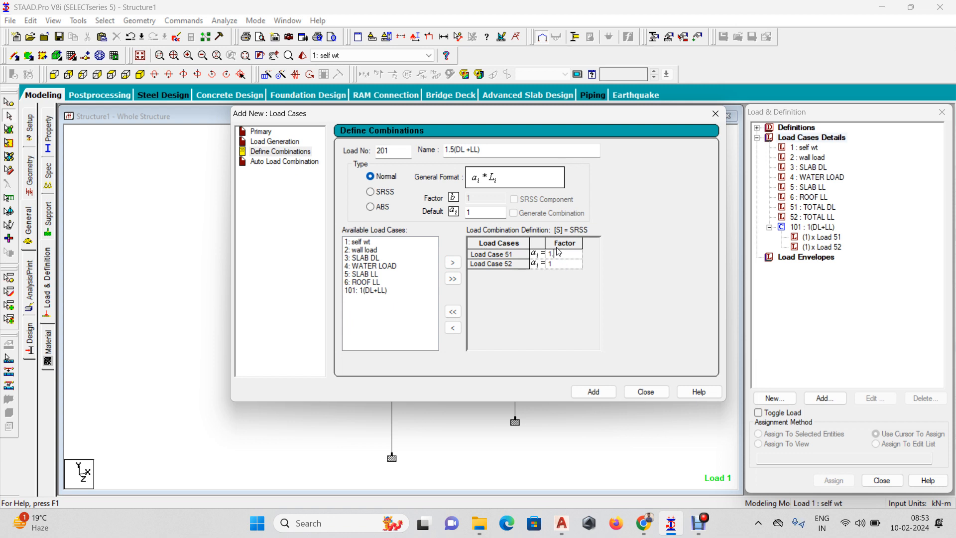
pyautogui.write('.5')
pyautogui.press('BackSpace')
pyautogui.click(548, 264)
pyautogui.write('.5')
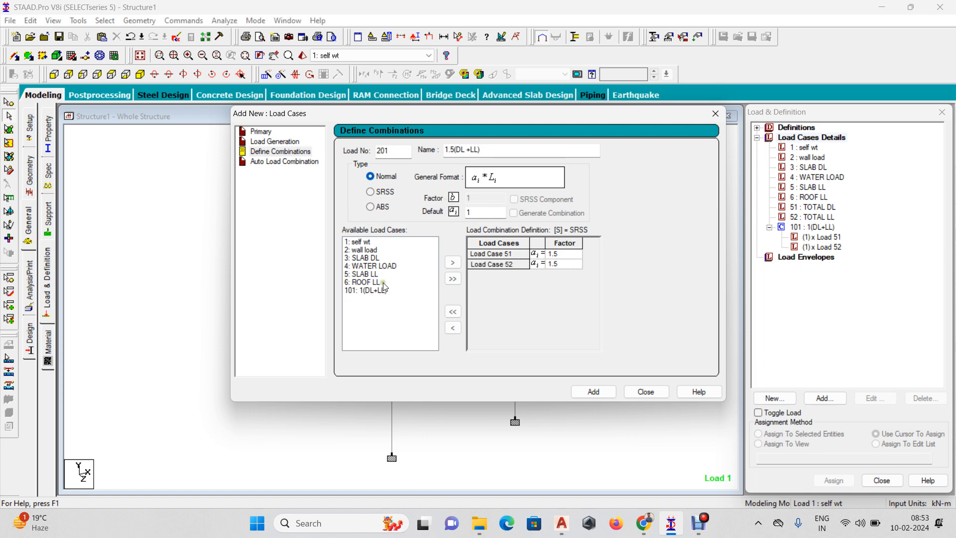
pyautogui.click(609, 394)
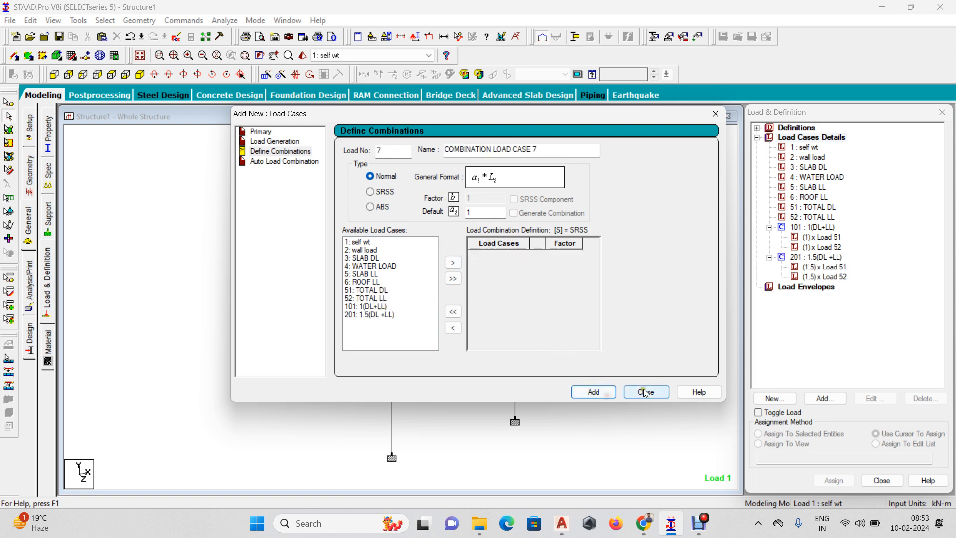
pyautogui.click(646, 392)
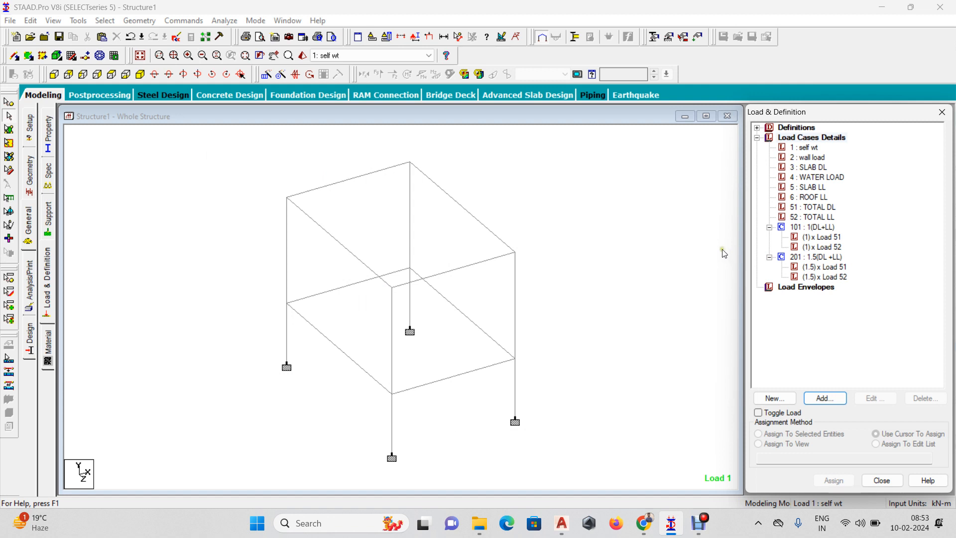
pyautogui.click(699, 523)
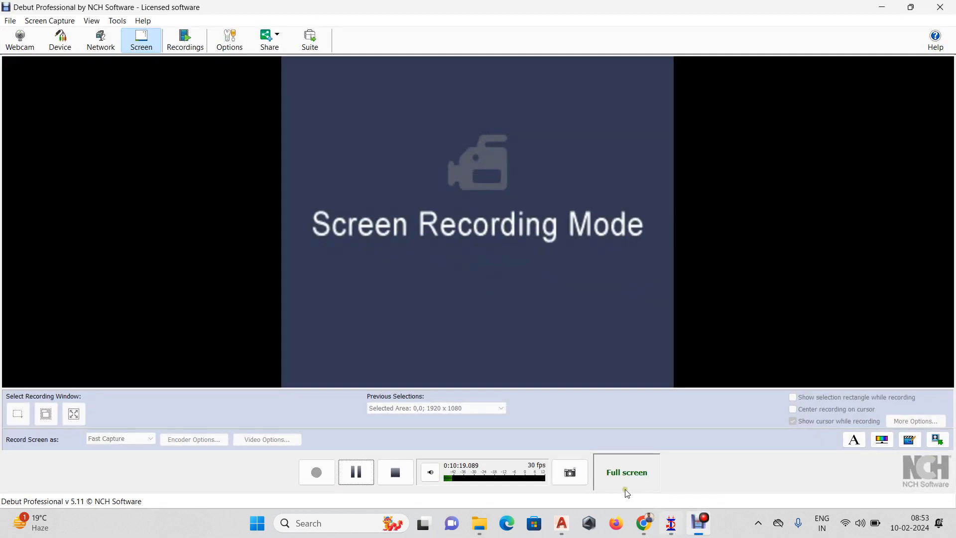
pyautogui.click(357, 469)
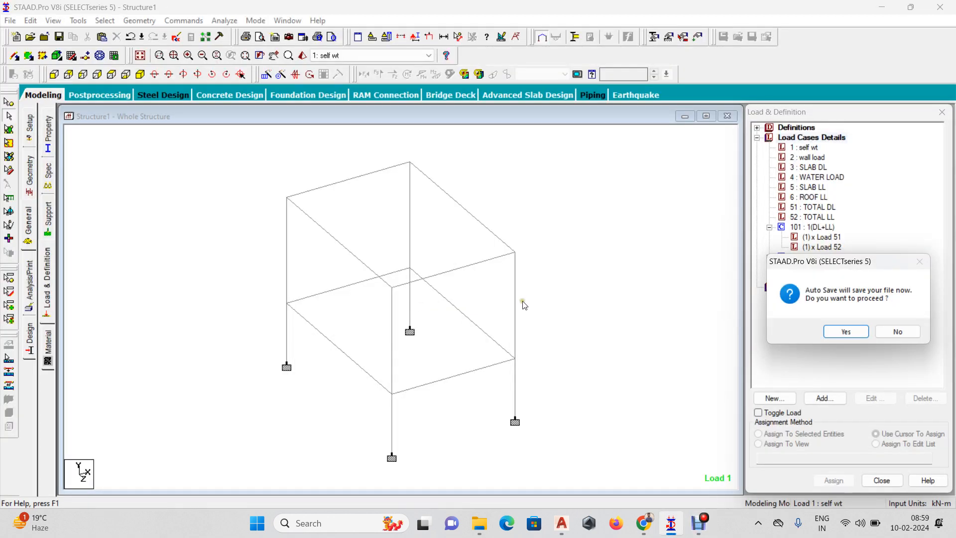
# Step: Accept the auto save and add a selfweight load in Y with factor -1 to load case 1 self wt
pyautogui.click(846, 331)
pyautogui.click(414, 278)
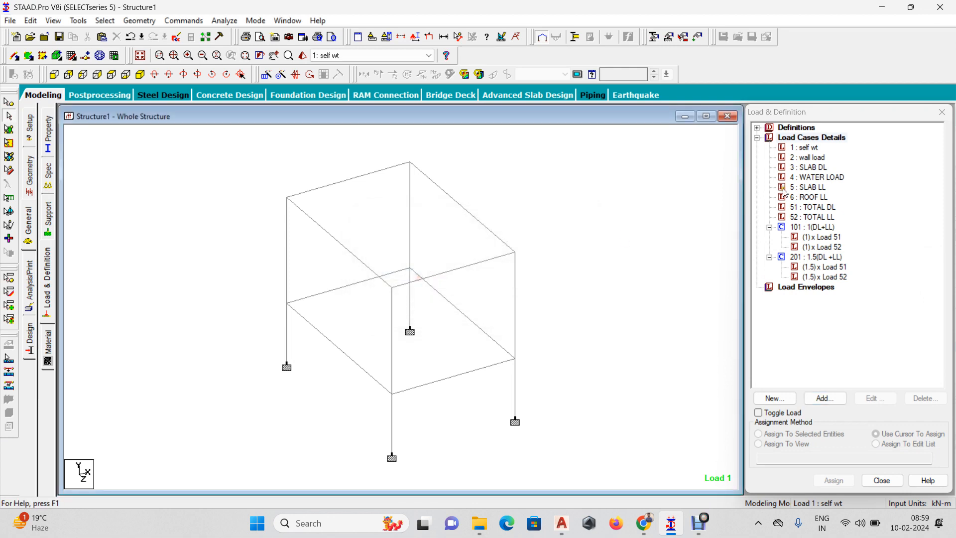
pyautogui.click(799, 148)
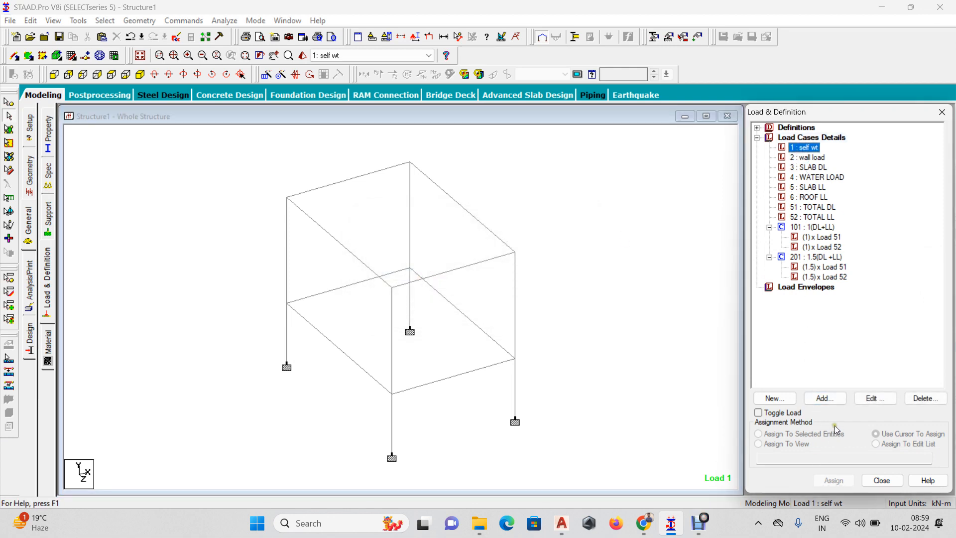
pyautogui.click(825, 398)
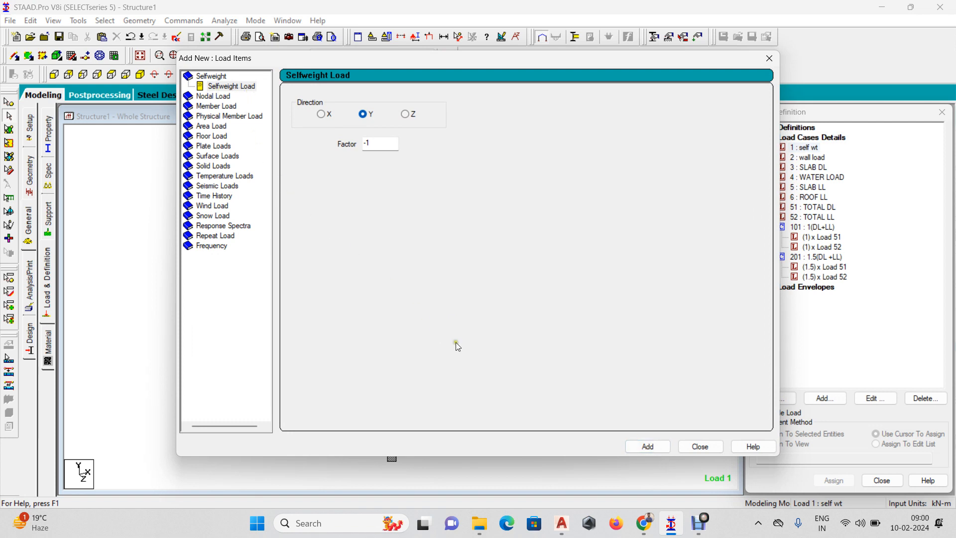
pyautogui.click(648, 446)
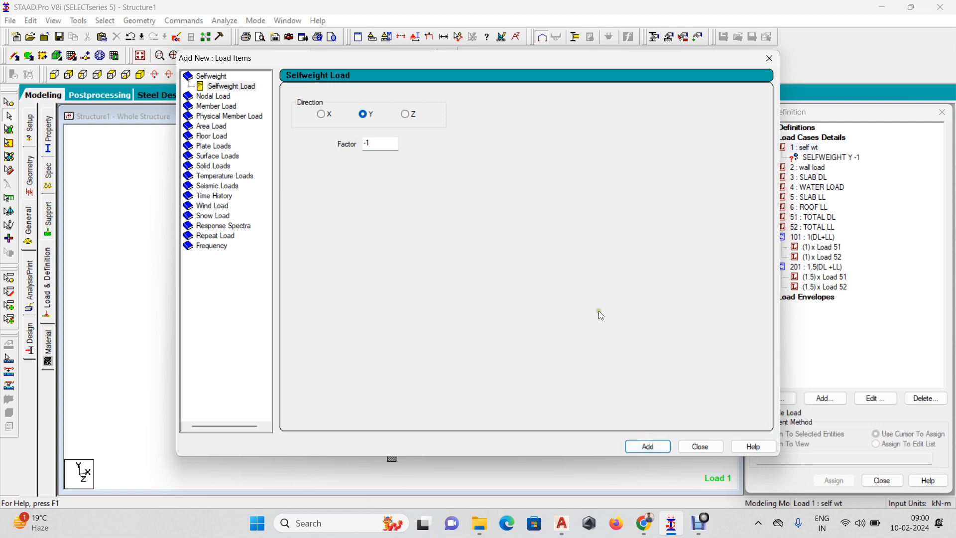
pyautogui.click(692, 448)
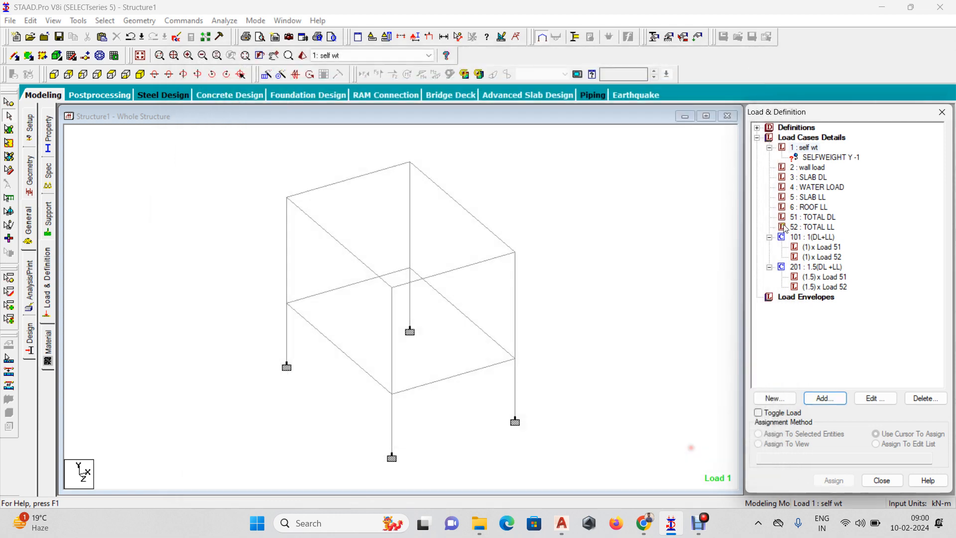
# Step: Assign the selfweight load to the whole structure with Assign To View
pyautogui.click(842, 157)
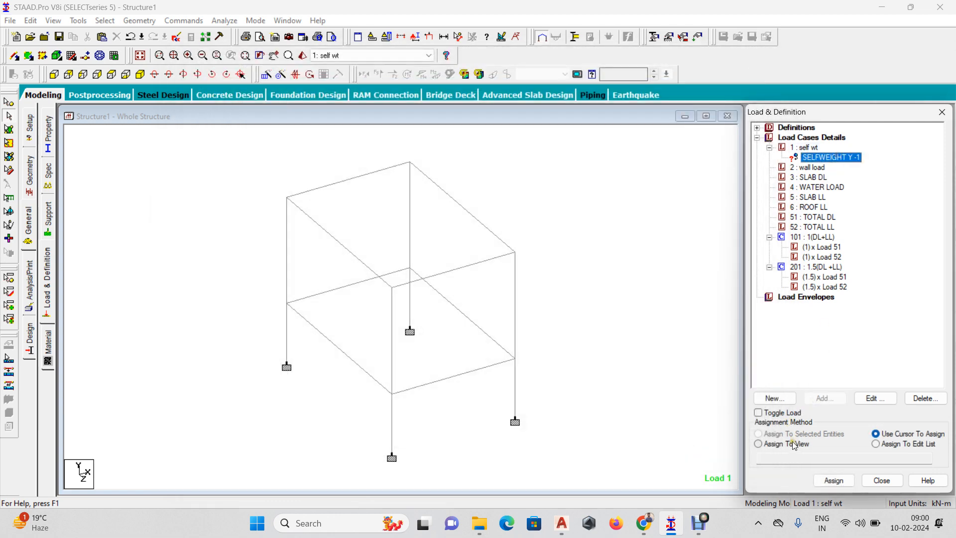
pyautogui.click(786, 444)
pyautogui.click(834, 480)
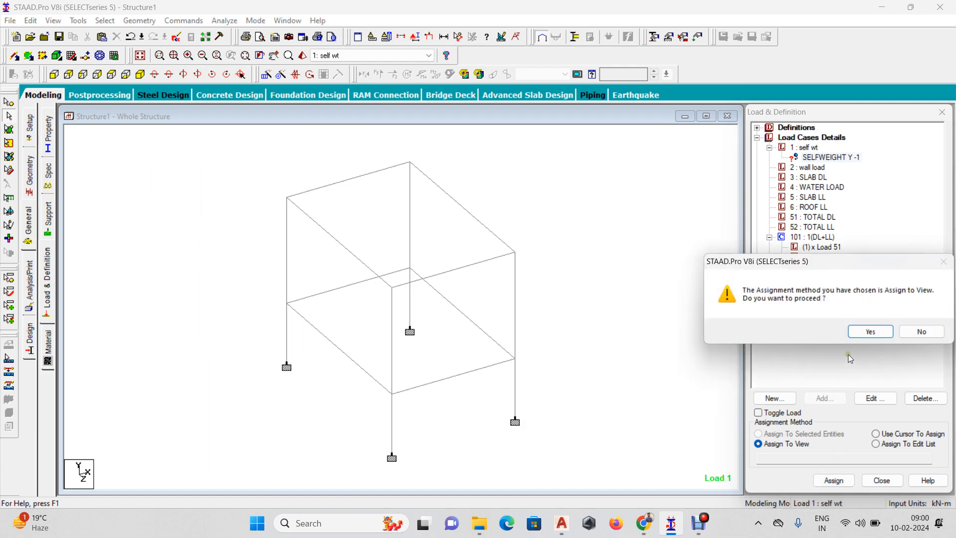
pyautogui.click(872, 332)
# Step: Open a new uniform force member load for load case 2 wall load
pyautogui.click(812, 167)
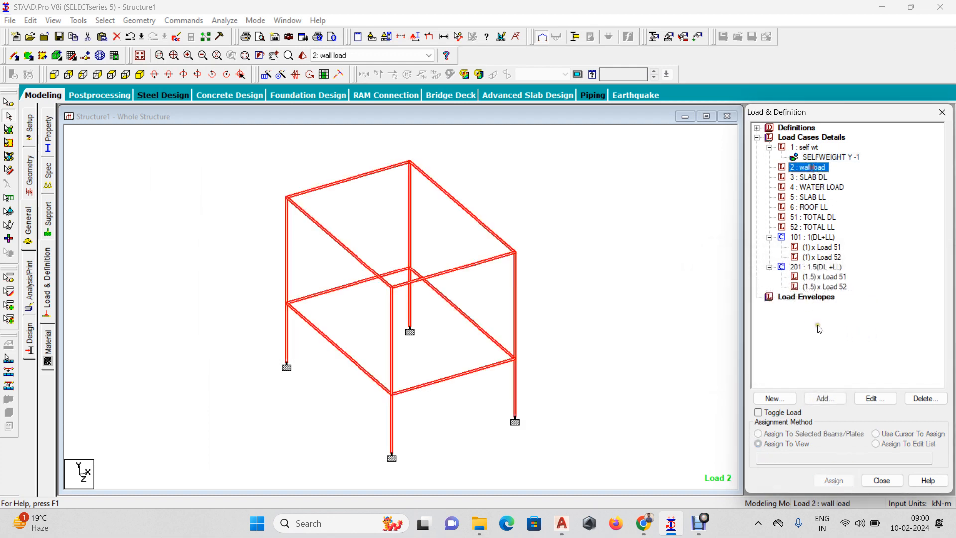
pyautogui.click(826, 398)
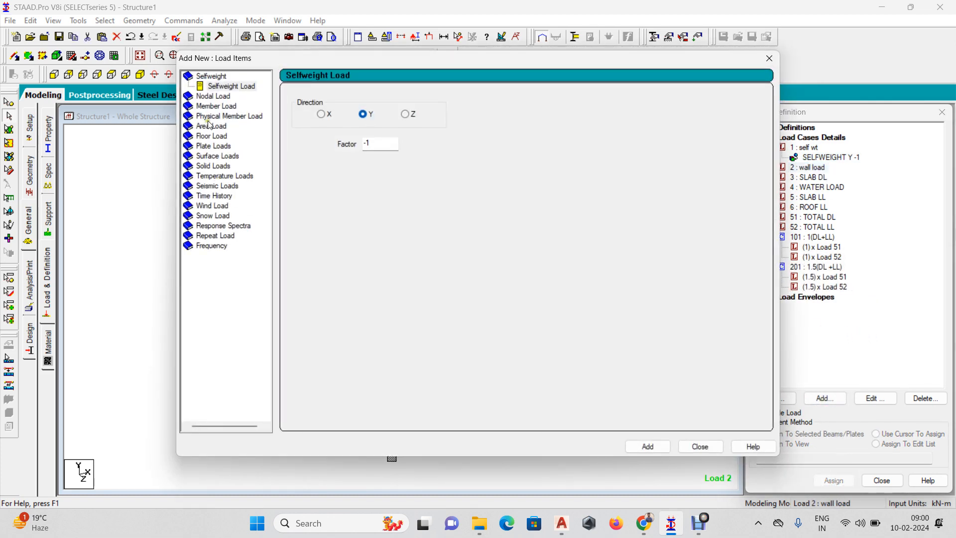
pyautogui.doubleClick(214, 106)
pyautogui.click(406, 130)
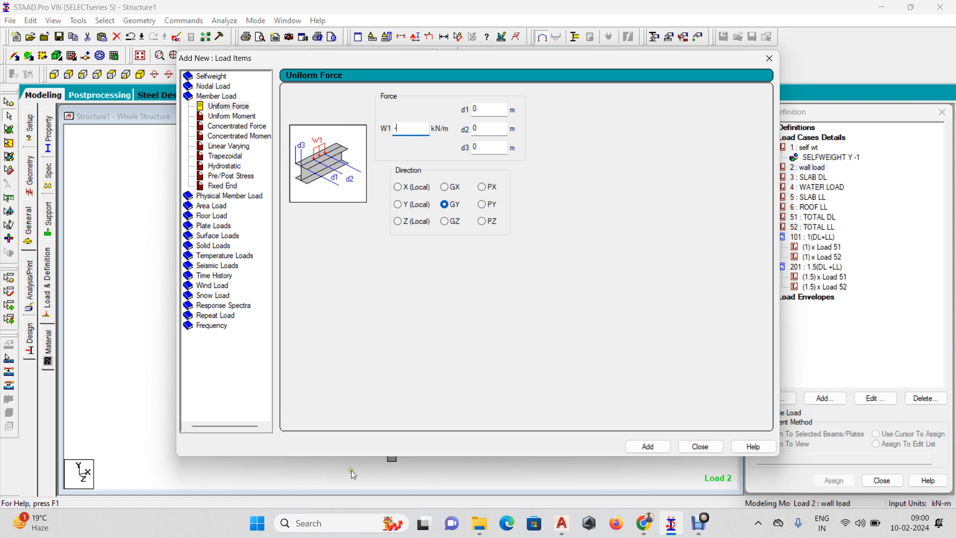
# Step: Compute the wall load as 20 × 0.23 × 3.2 in Calculator and close it
pyautogui.click(314, 521)
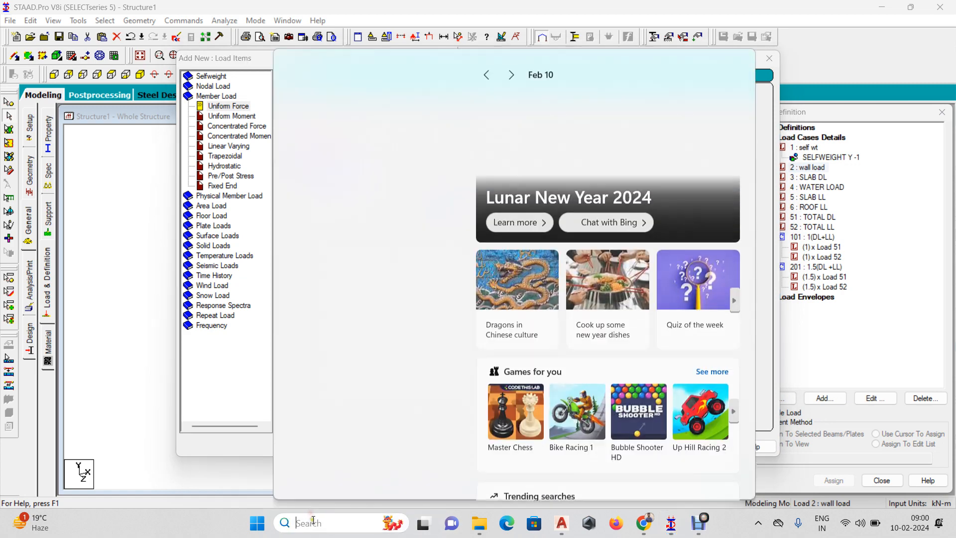
pyautogui.write('CALculator')
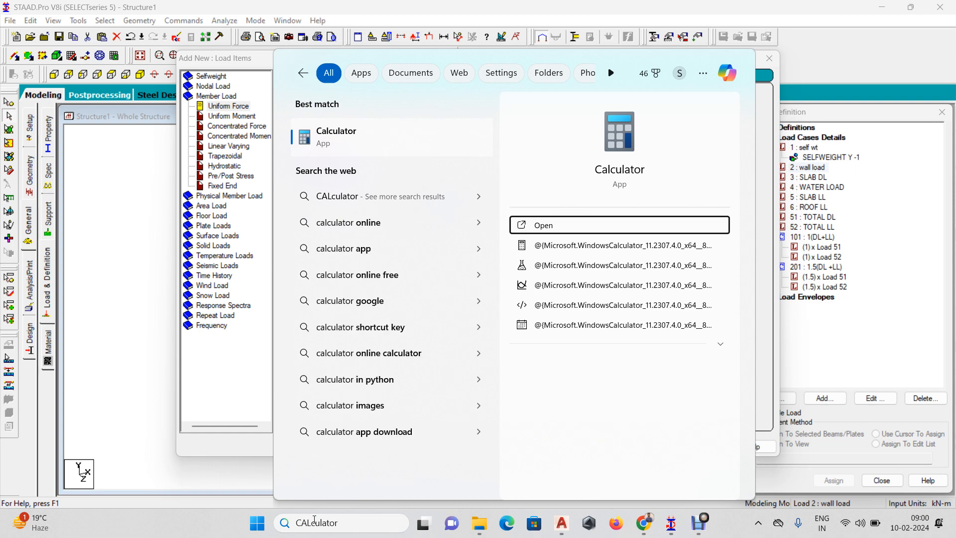
pyautogui.click(345, 143)
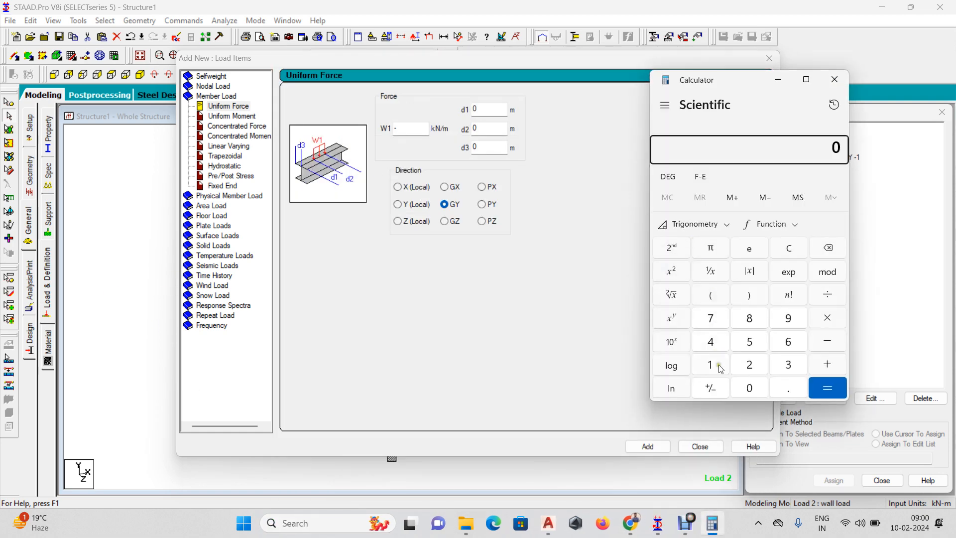
pyautogui.click(749, 371)
pyautogui.click(749, 387)
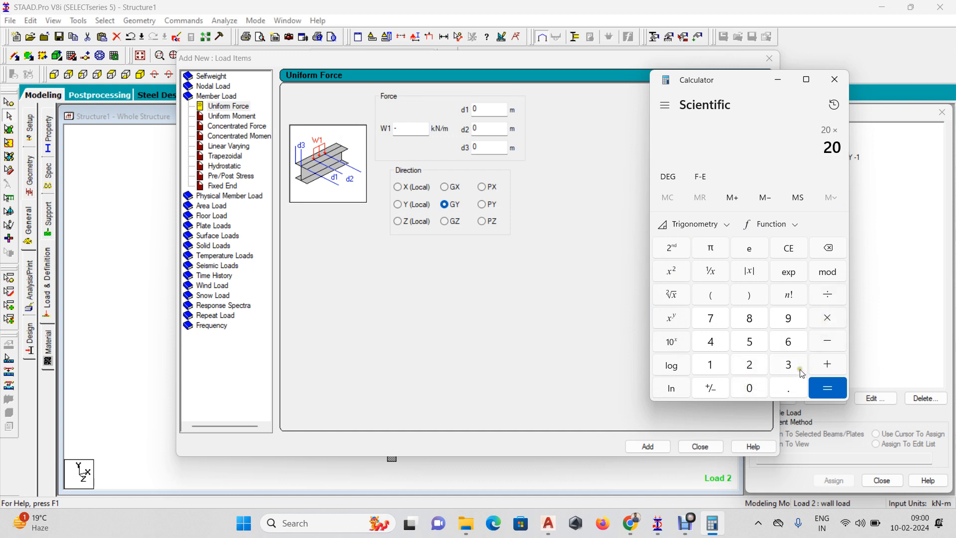
pyautogui.click(789, 388)
pyautogui.click(750, 366)
pyautogui.click(787, 368)
pyautogui.click(829, 317)
pyautogui.click(787, 367)
pyautogui.click(791, 388)
pyautogui.click(751, 364)
pyautogui.click(833, 389)
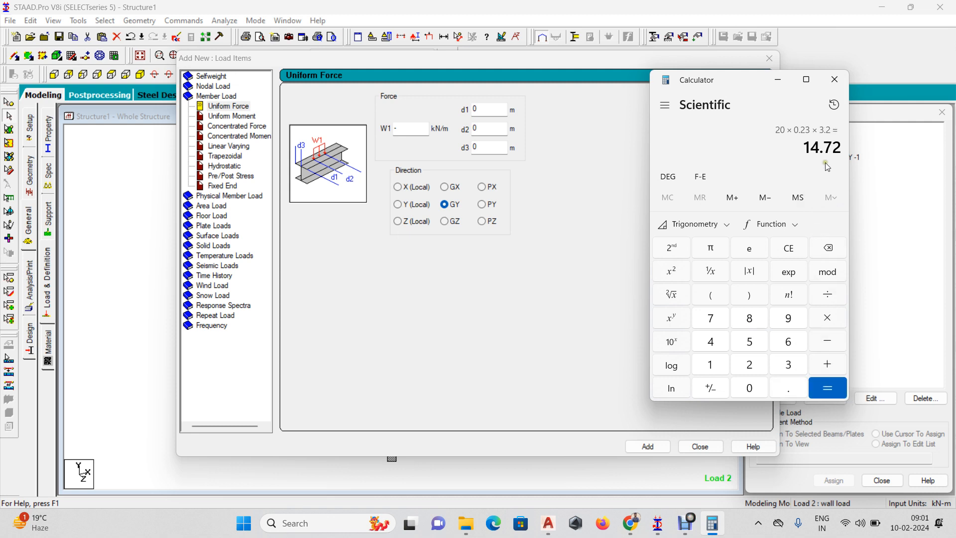
pyautogui.click(837, 80)
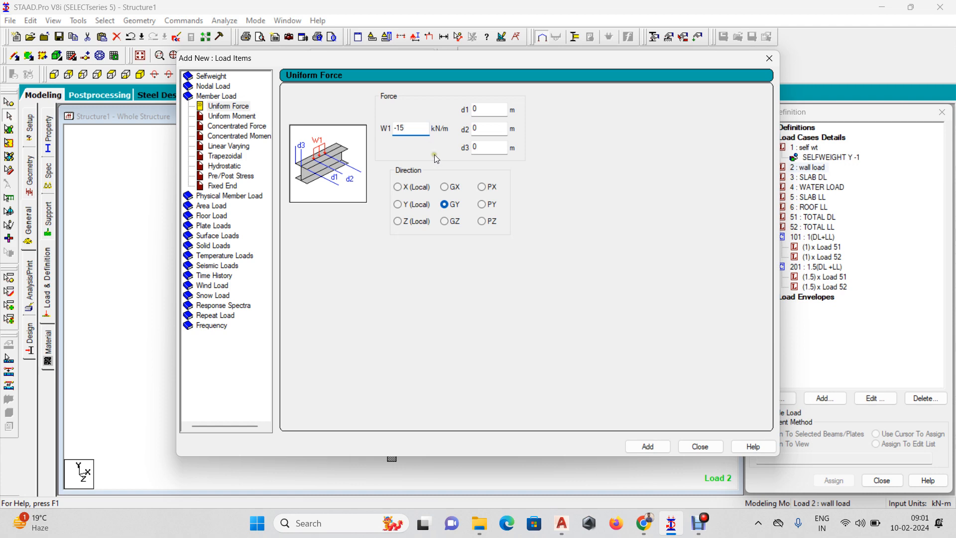
# Step: Add a uniform force of -15 kN/m in the GY direction to the wall load case and close the dialog
pyautogui.click(652, 447)
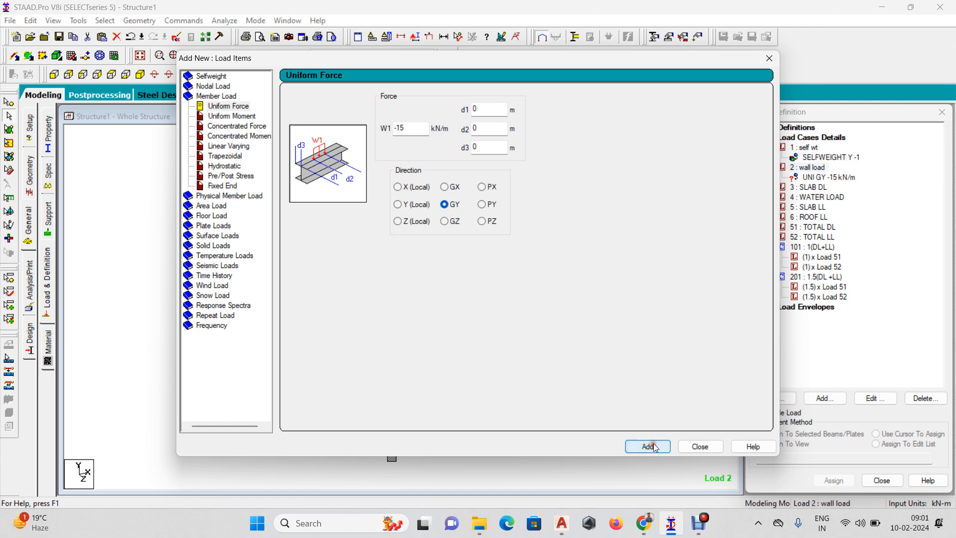
pyautogui.click(770, 59)
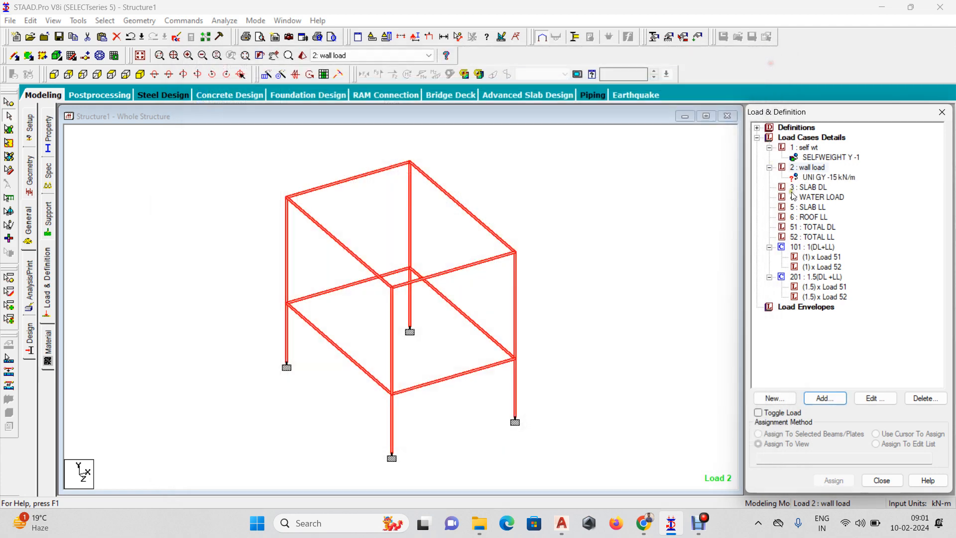
# Step: Pick the -15 kN/m wall load item and select all lower-level beams from the front view
pyautogui.click(817, 178)
pyautogui.click(177, 155)
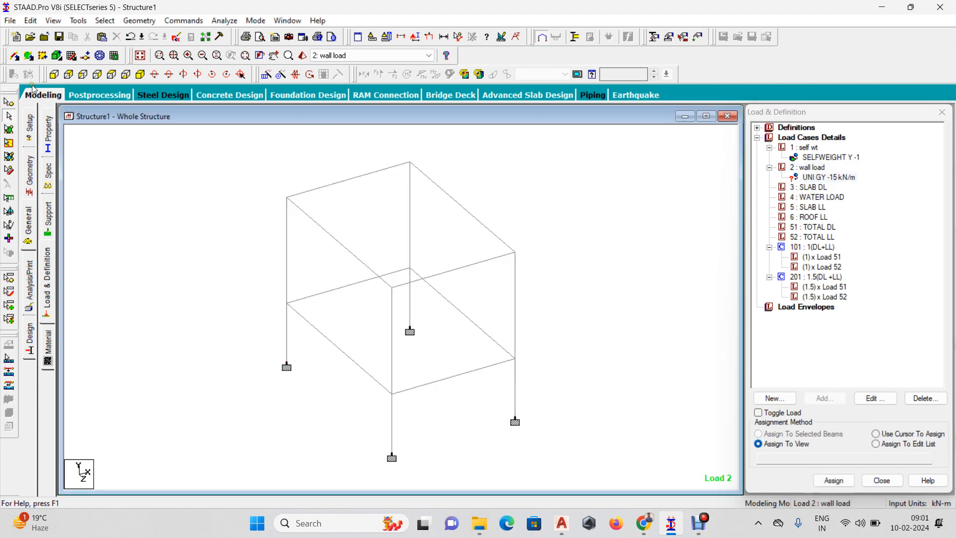
pyautogui.click(54, 73)
pyautogui.moveTo(256, 335); pyautogui.dragTo(558, 368)
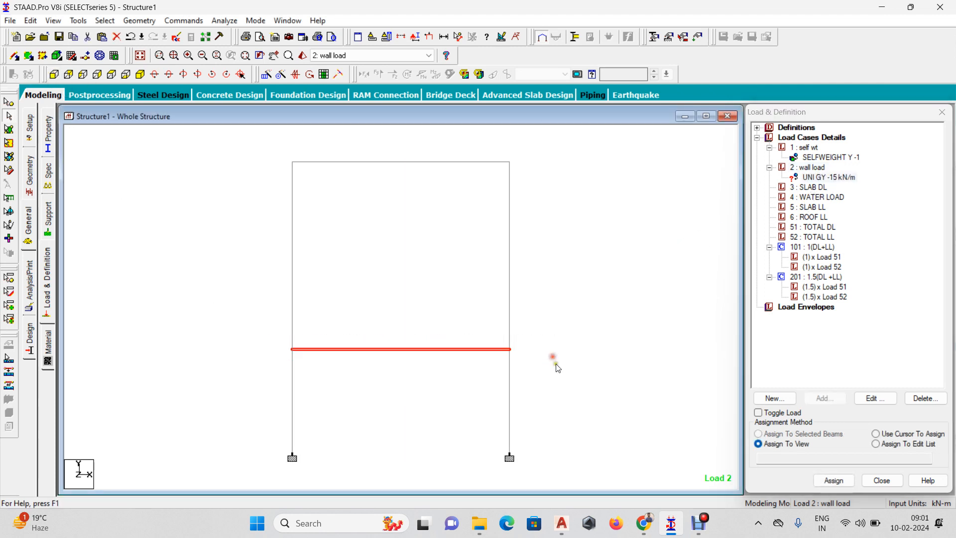
# Step: Try assigning the wall load to the whole view, and remove that assignment with Toggle Load
pyautogui.click(833, 480)
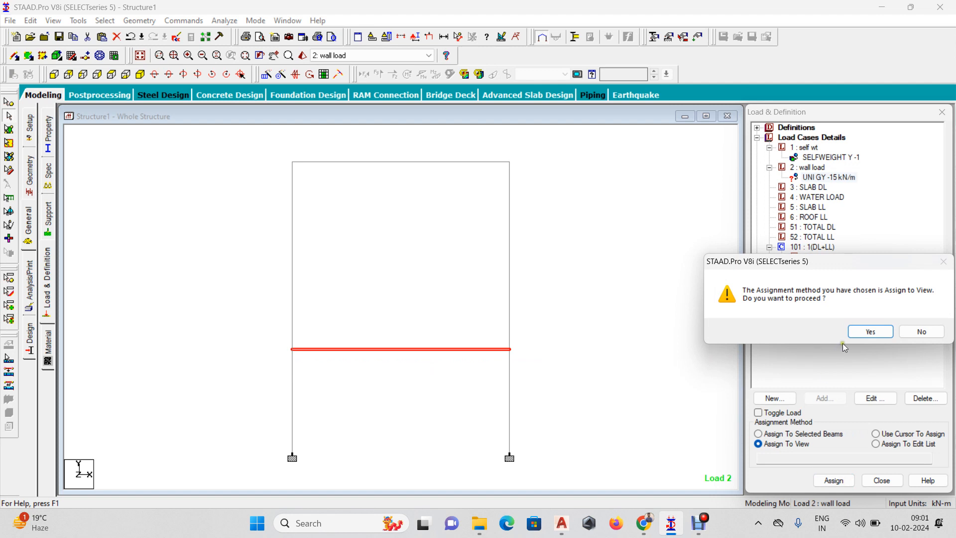
pyautogui.click(870, 332)
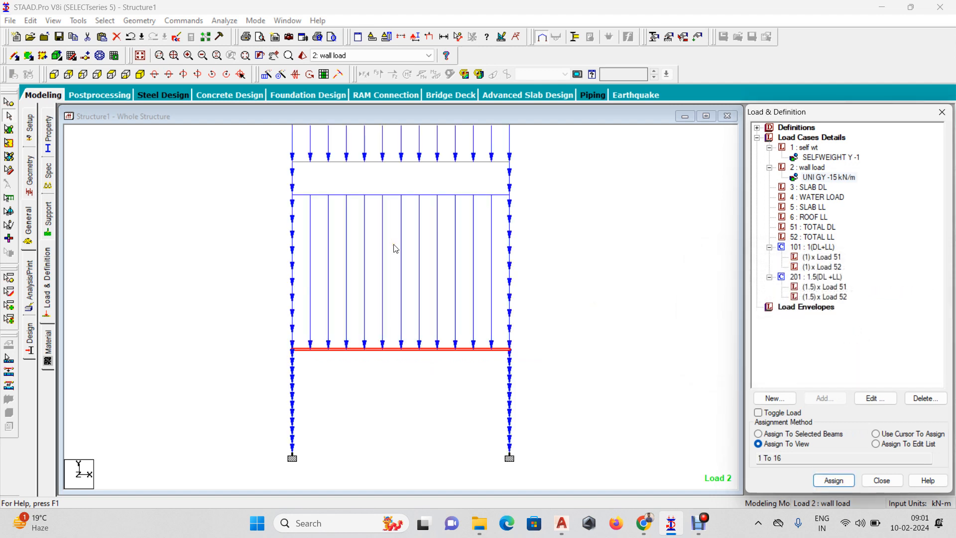
pyautogui.click(760, 412)
pyautogui.click(834, 480)
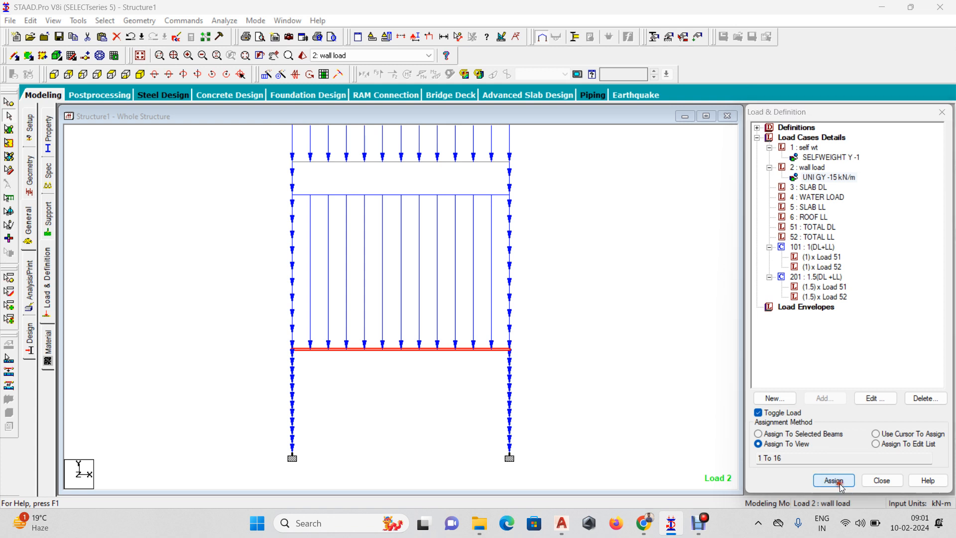
pyautogui.click(871, 331)
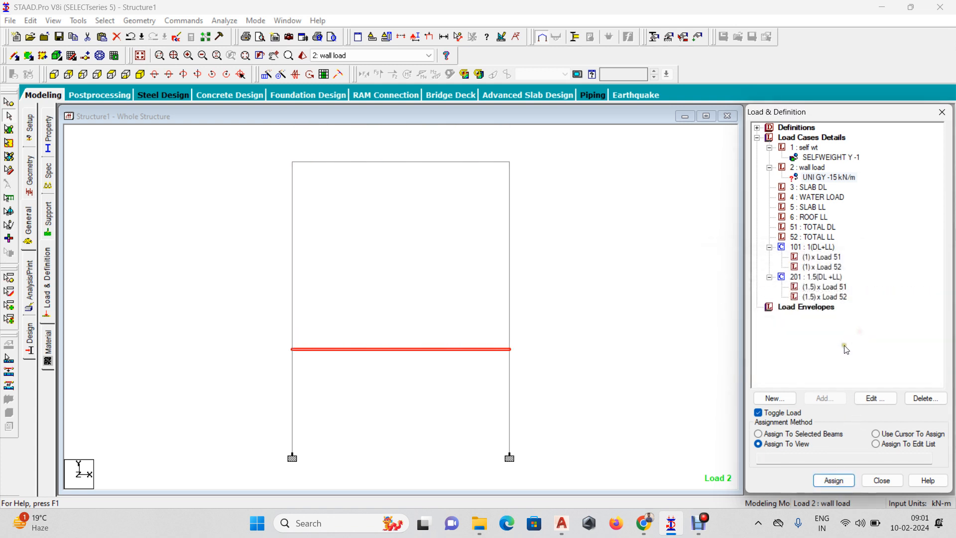
# Step: Assign the -15 kN/m wall load to the selected lower-level beams in isometric view and turn off Toggle Load
pyautogui.click(794, 434)
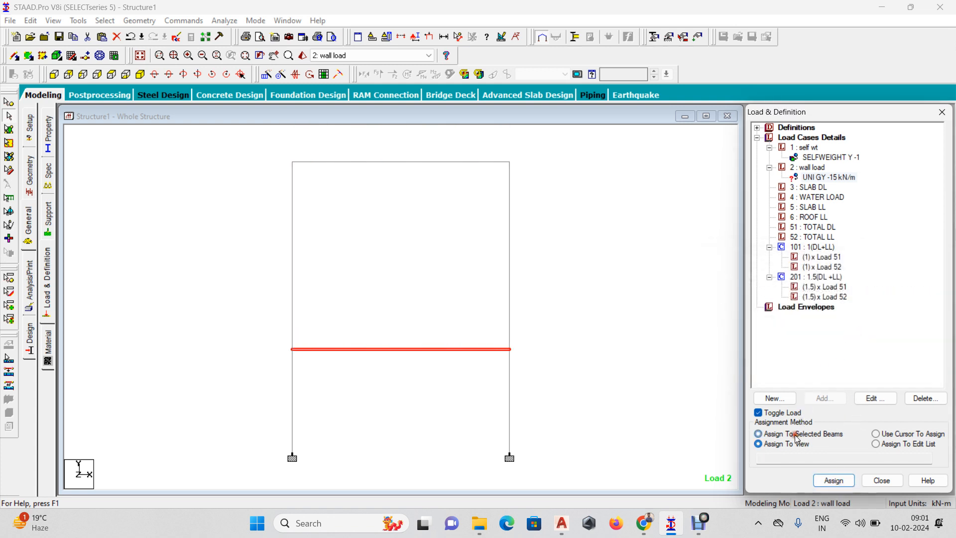
pyautogui.click(139, 74)
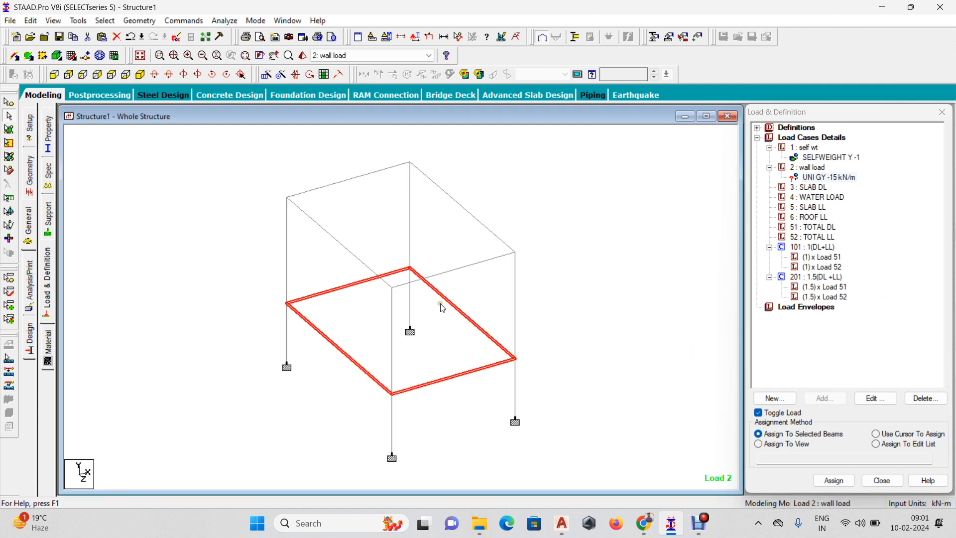
pyautogui.click(835, 481)
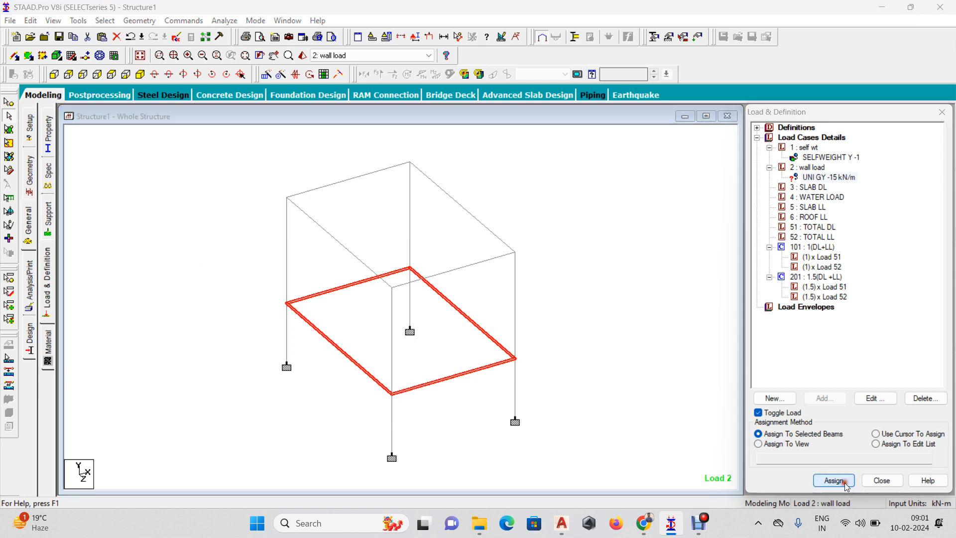
pyautogui.click(871, 333)
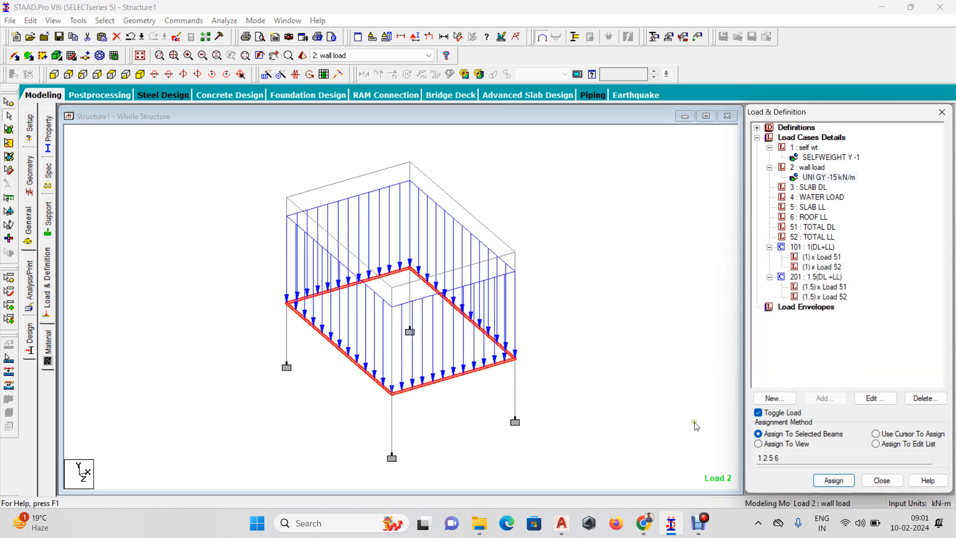
pyautogui.click(770, 413)
# Step: Open a new floor load for load case 3 SLAB DL and set its pressure to -4.65 kN/m2
pyautogui.click(804, 188)
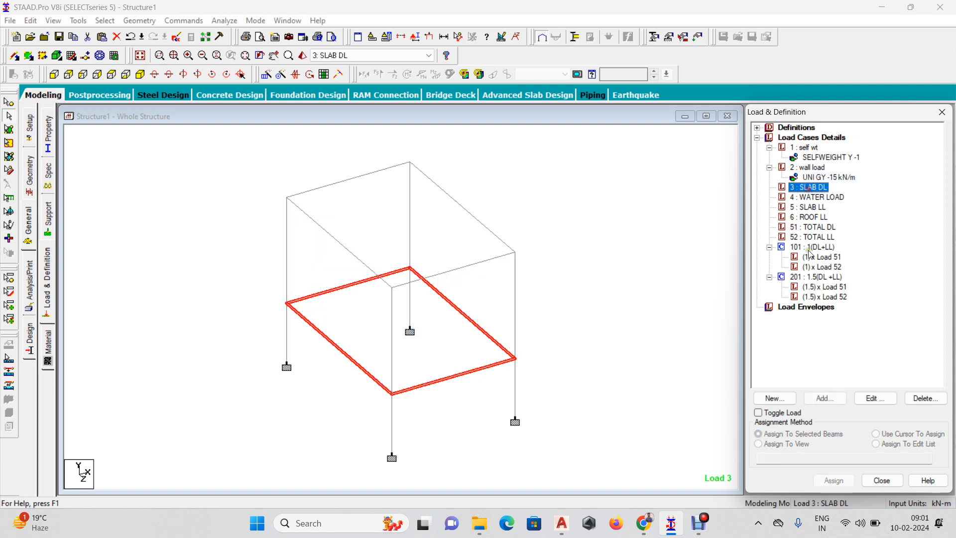
pyautogui.click(824, 400)
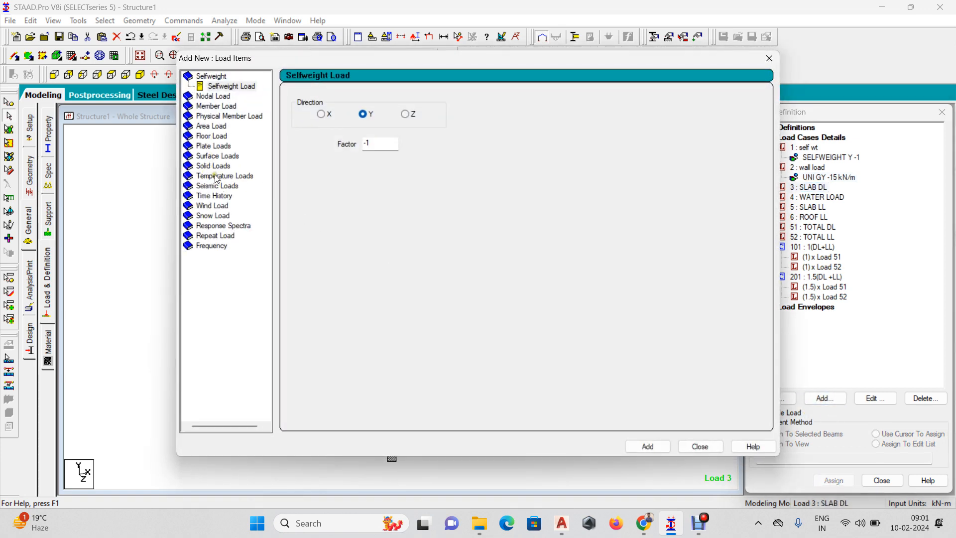
pyautogui.click(212, 137)
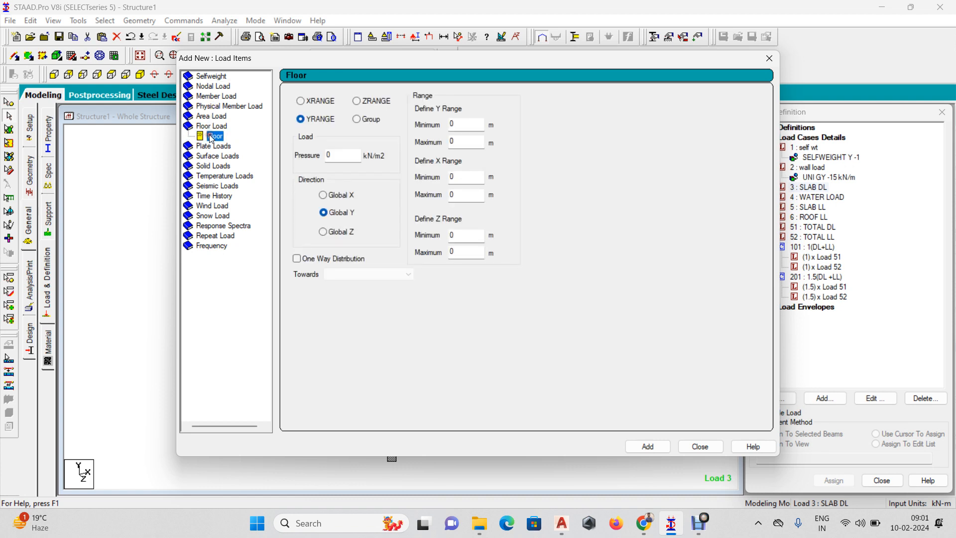
pyautogui.doubleClick(347, 153)
pyautogui.write('-4.65')
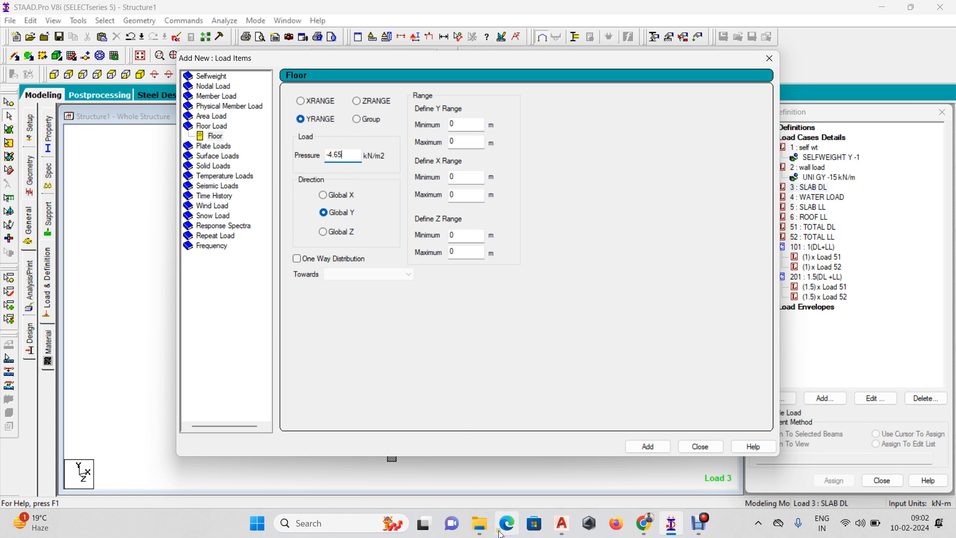
# Step: Find and open the Windows Calculator to work out the slab dead load
pyautogui.click(345, 523)
pyautogui.write('C')
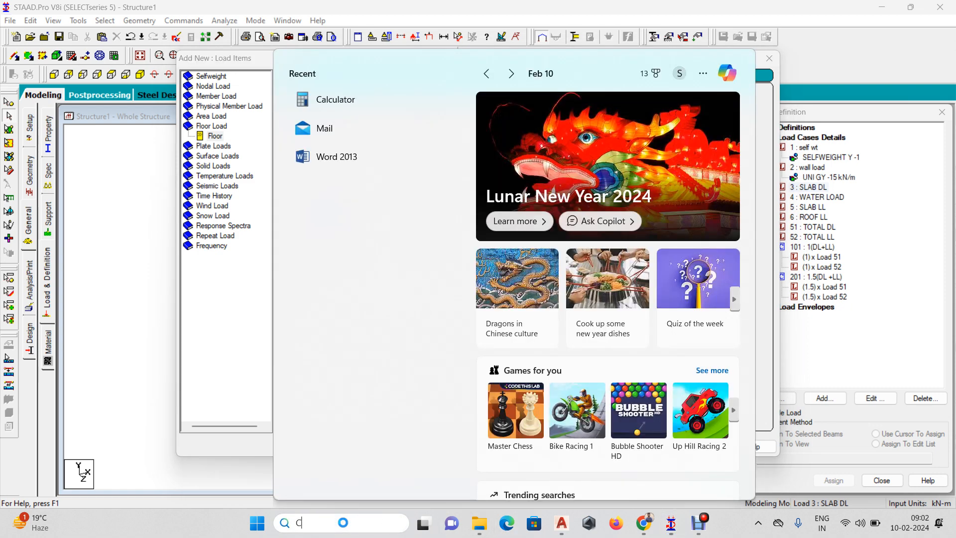
pyautogui.write('AL')
pyautogui.press('Return')
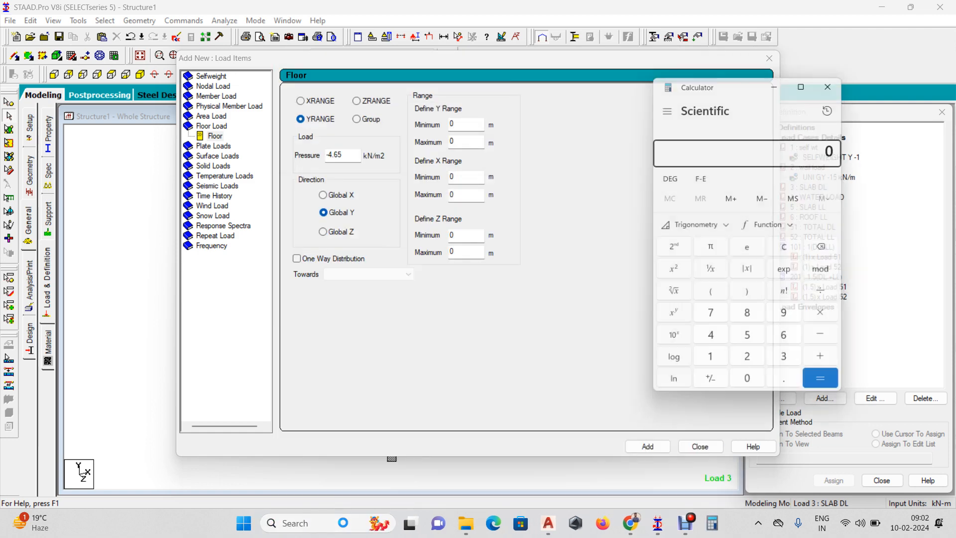
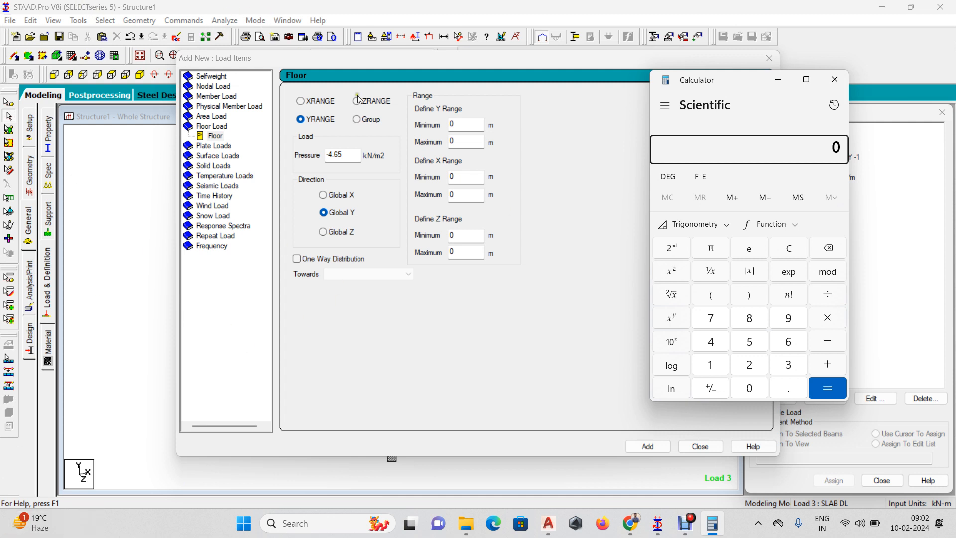
# Step: Calculate the slab dead load as 25 × 0.125 + 1.25
pyautogui.click(752, 365)
pyautogui.click(754, 341)
pyautogui.click(831, 318)
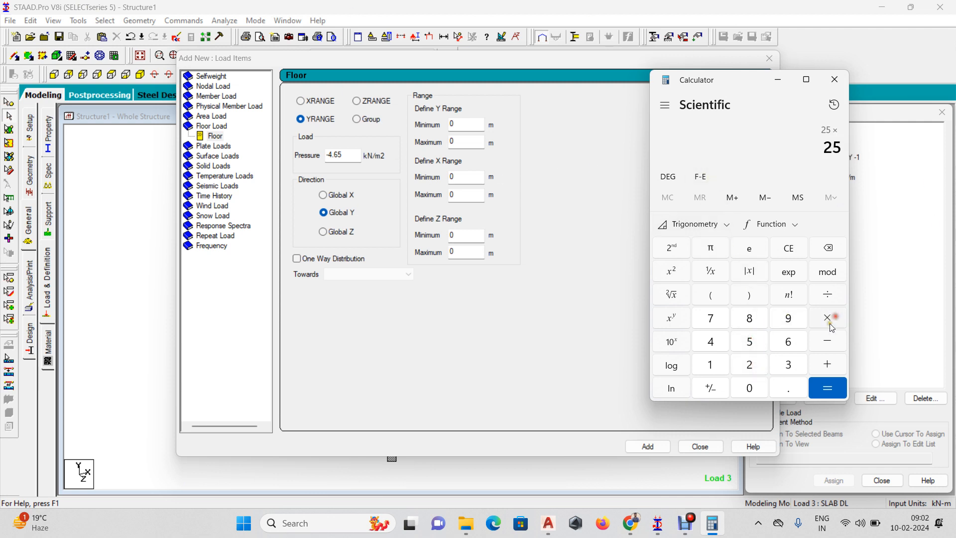
pyautogui.click(793, 394)
pyautogui.click(710, 365)
pyautogui.click(753, 364)
pyautogui.click(758, 340)
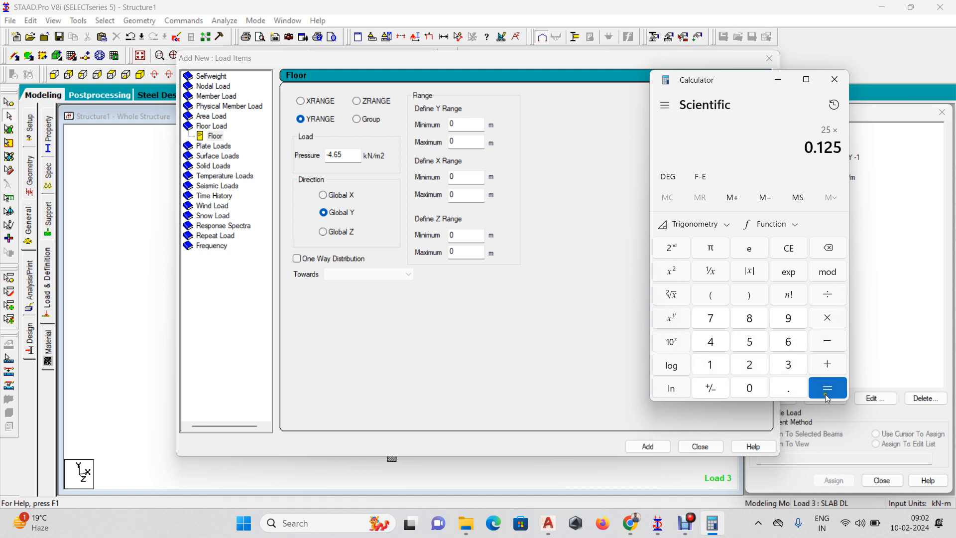
pyautogui.click(828, 365)
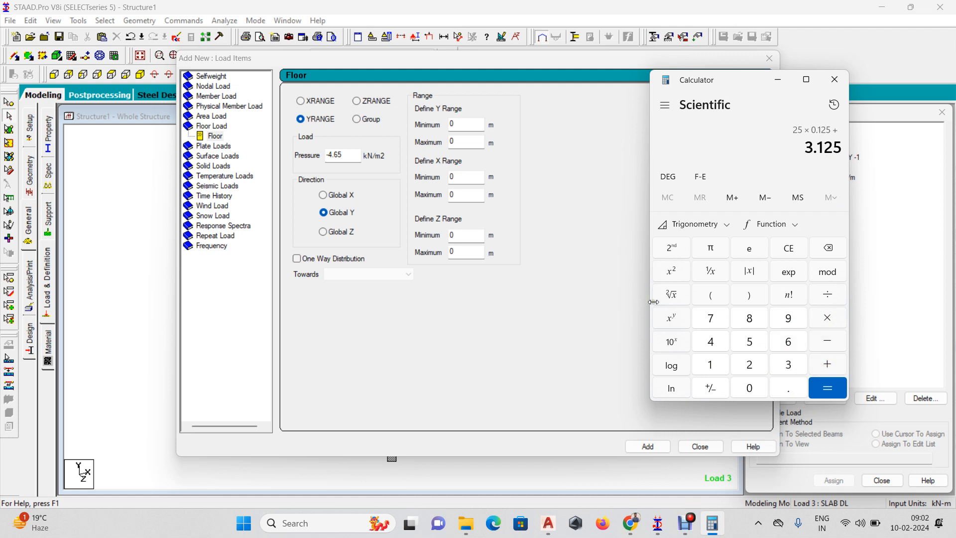
pyautogui.click(710, 365)
pyautogui.click(784, 391)
pyautogui.click(750, 367)
pyautogui.click(749, 341)
pyautogui.click(829, 394)
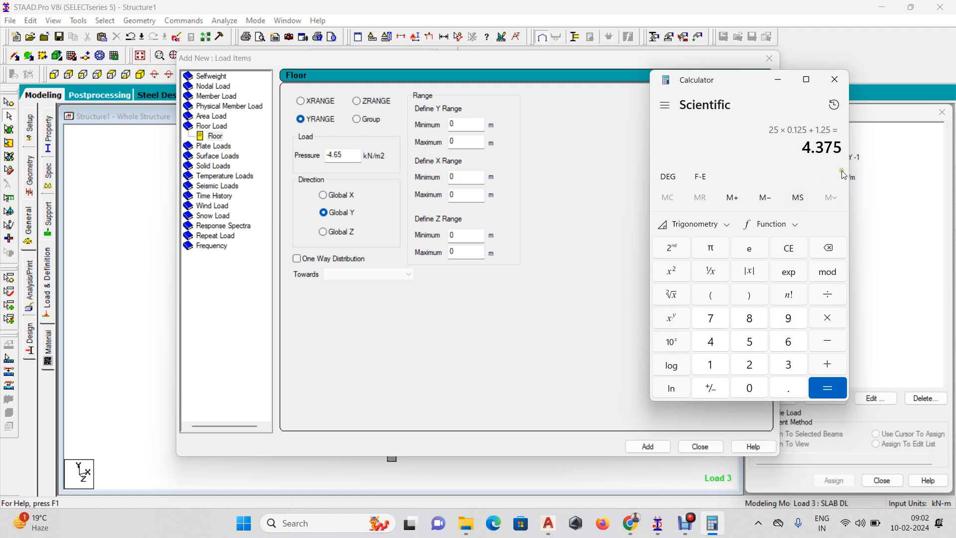
# Step: Set the floor load pressure to -4.375 kN/m2 and add the item to load case 3 SLAB DL
pyautogui.click(347, 157)
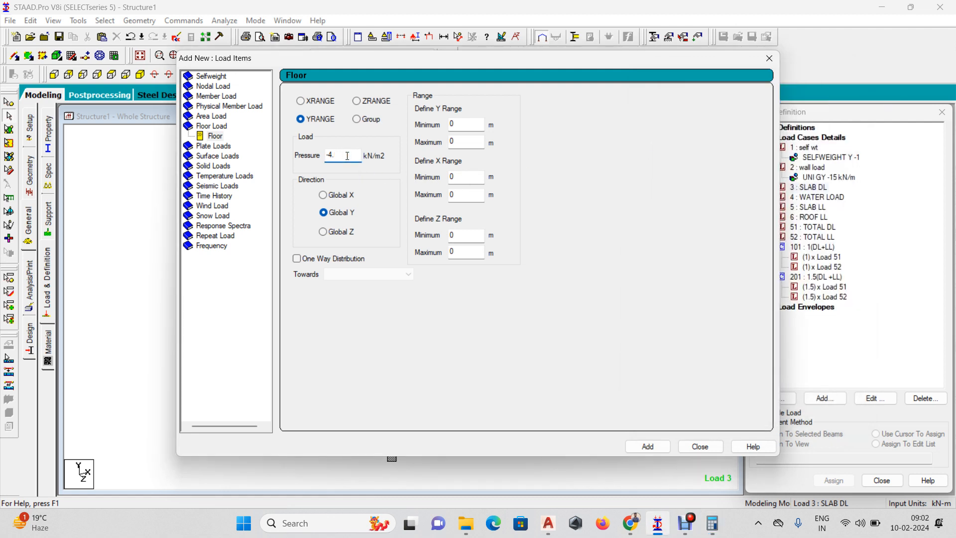
pyautogui.click(712, 523)
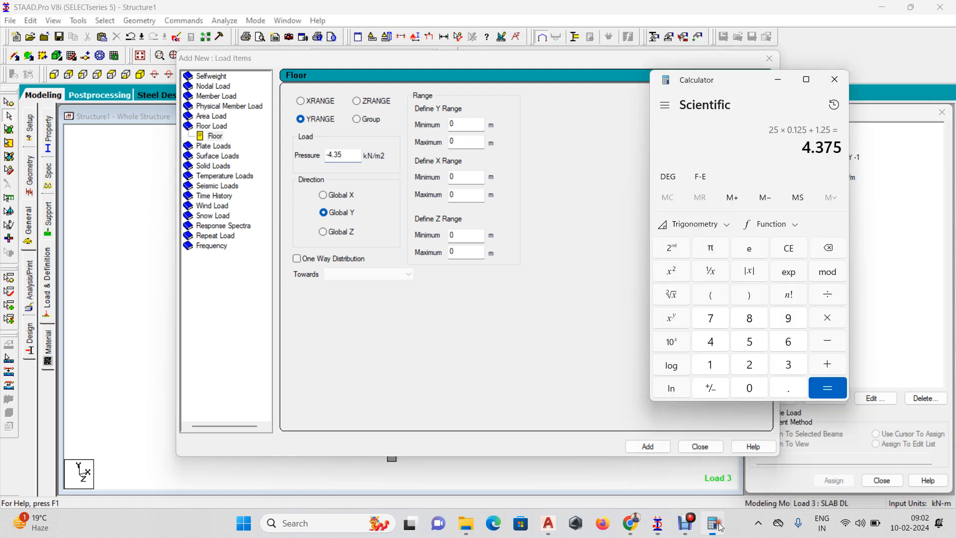
pyautogui.click(353, 156)
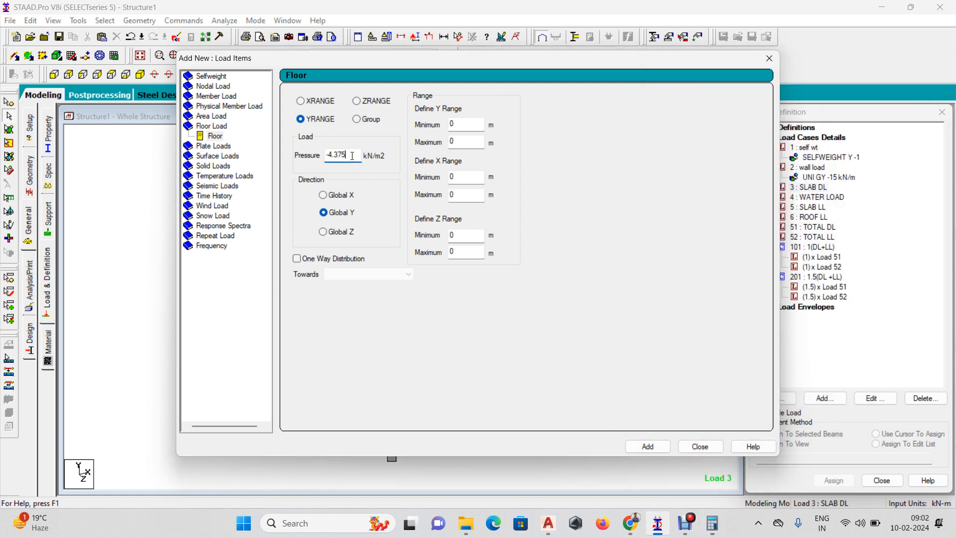
pyautogui.click(647, 446)
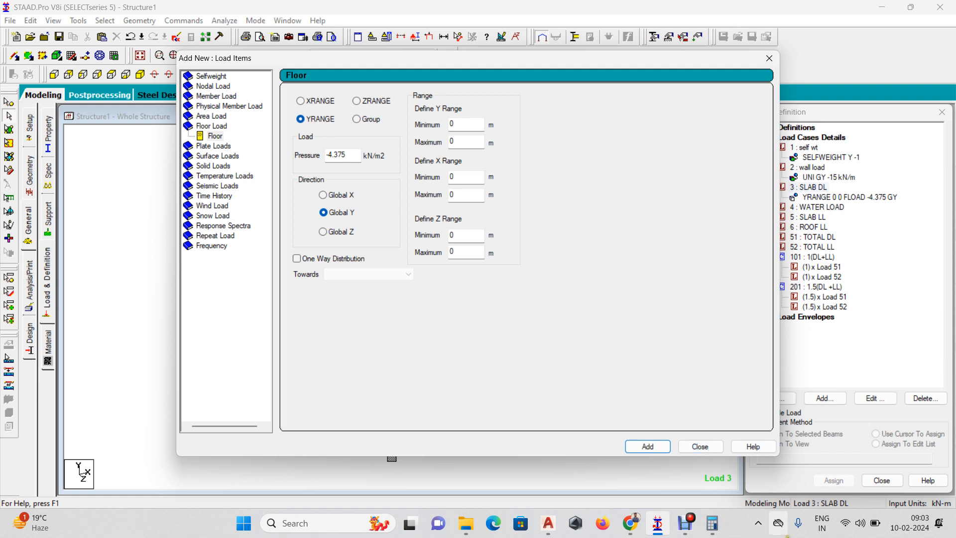
# Step: Clear the calculator and recalculate the slab dead load as 25 × 0.15 + 1.25
pyautogui.click(712, 523)
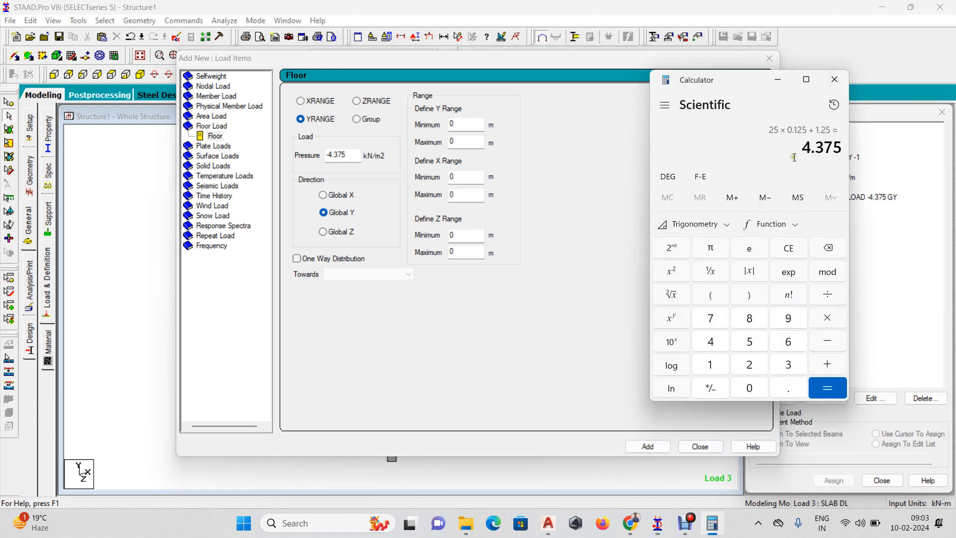
pyautogui.click(789, 243)
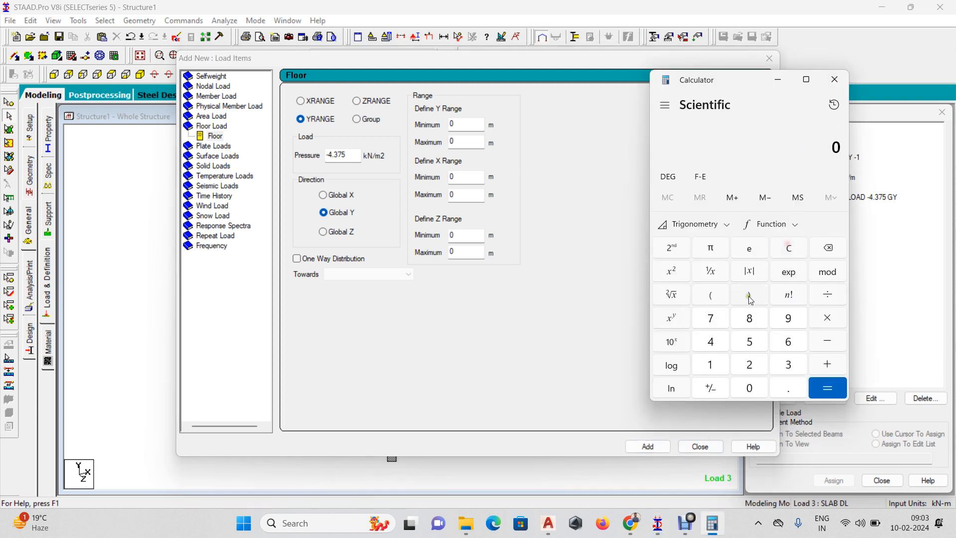
pyautogui.click(750, 365)
pyautogui.click(750, 342)
pyautogui.click(827, 318)
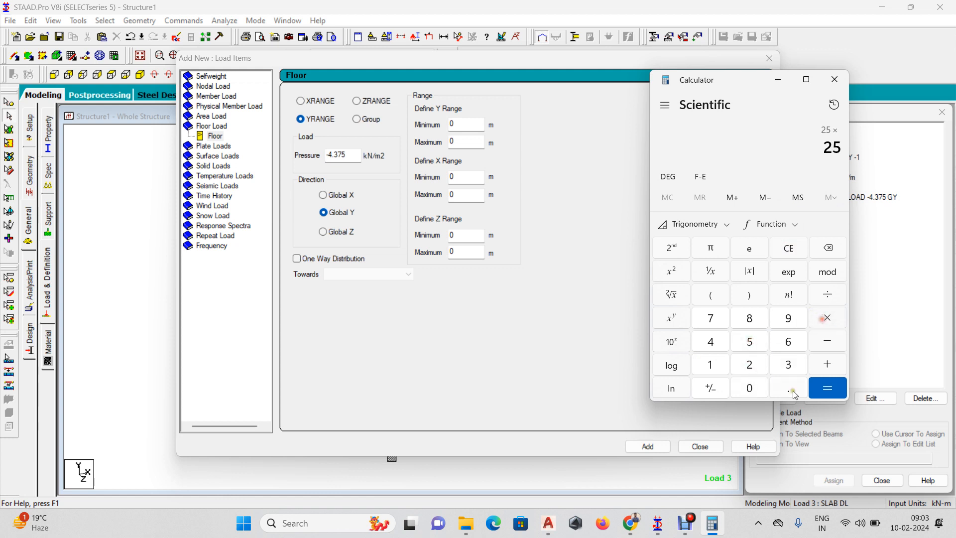
pyautogui.click(789, 388)
pyautogui.click(712, 366)
pyautogui.click(755, 347)
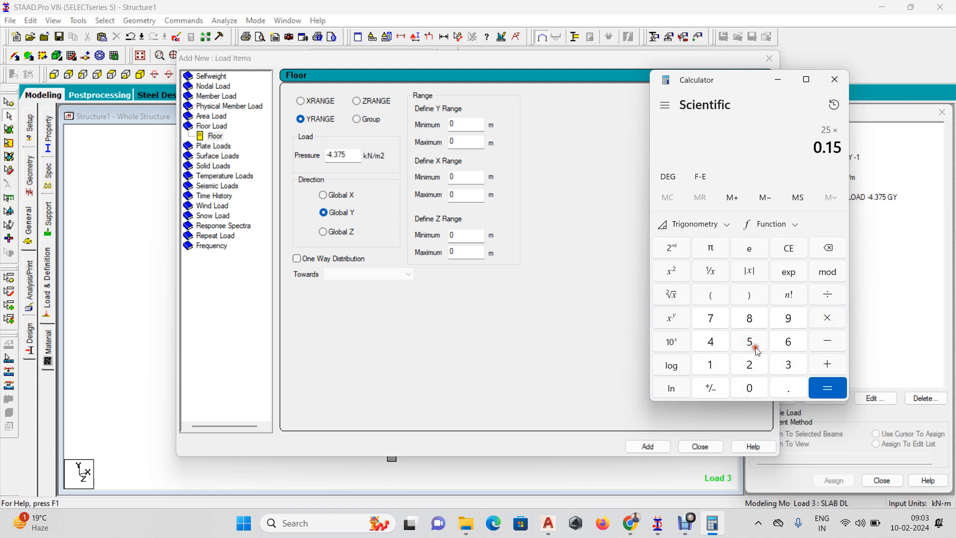
pyautogui.click(826, 318)
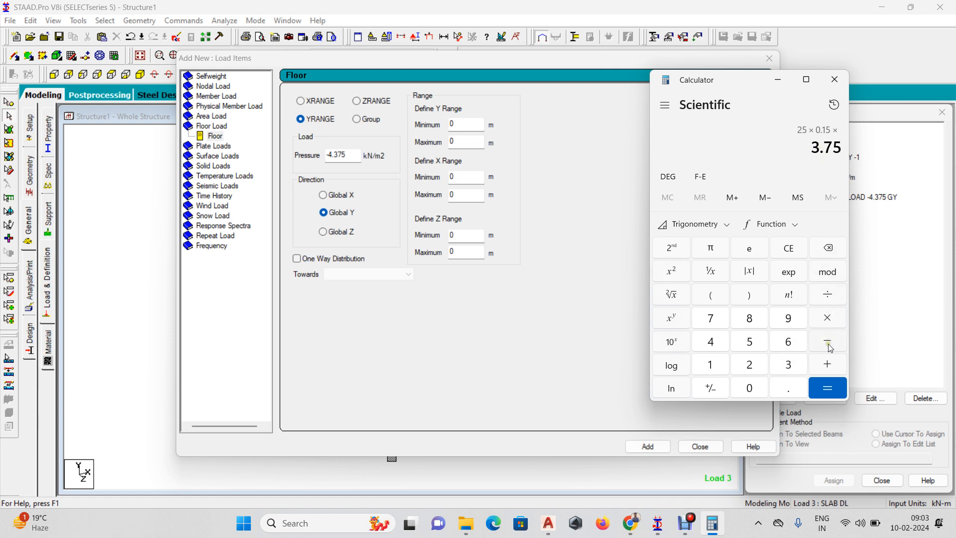
pyautogui.click(828, 364)
pyautogui.click(712, 366)
pyautogui.click(789, 388)
pyautogui.click(750, 364)
pyautogui.click(752, 341)
pyautogui.click(820, 386)
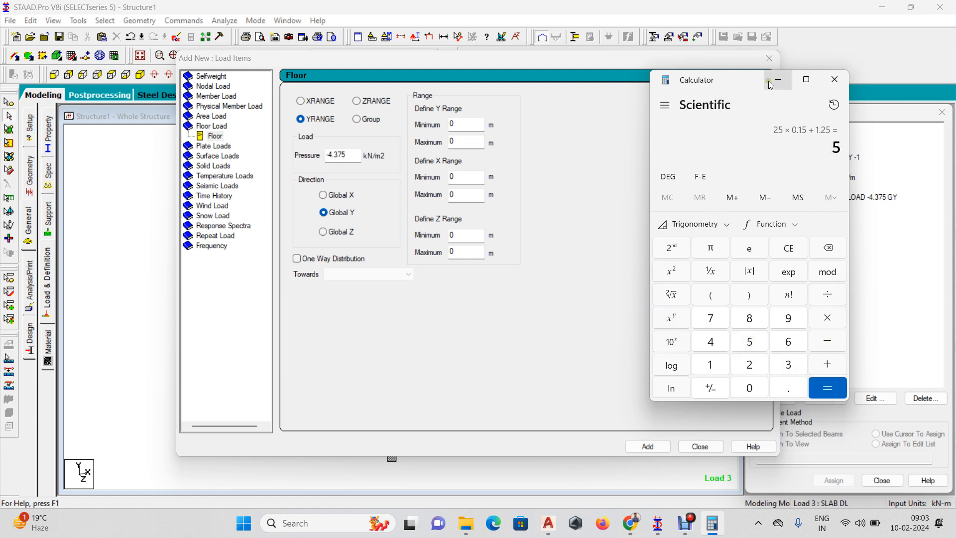
# Step: Add a -5 kN/m2 floor load to load case 3 SLAB DL and delete the -4.375 item
pyautogui.click(351, 153)
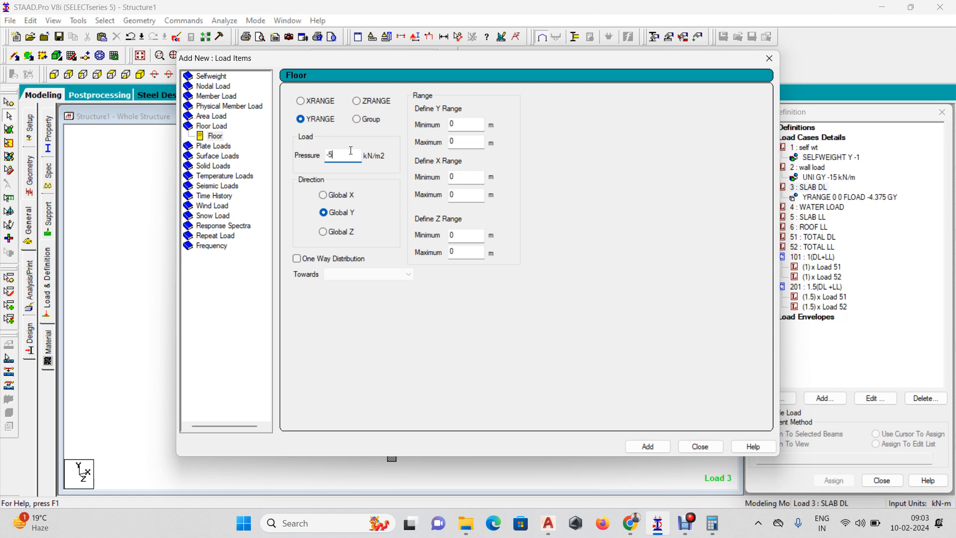
pyautogui.click(656, 448)
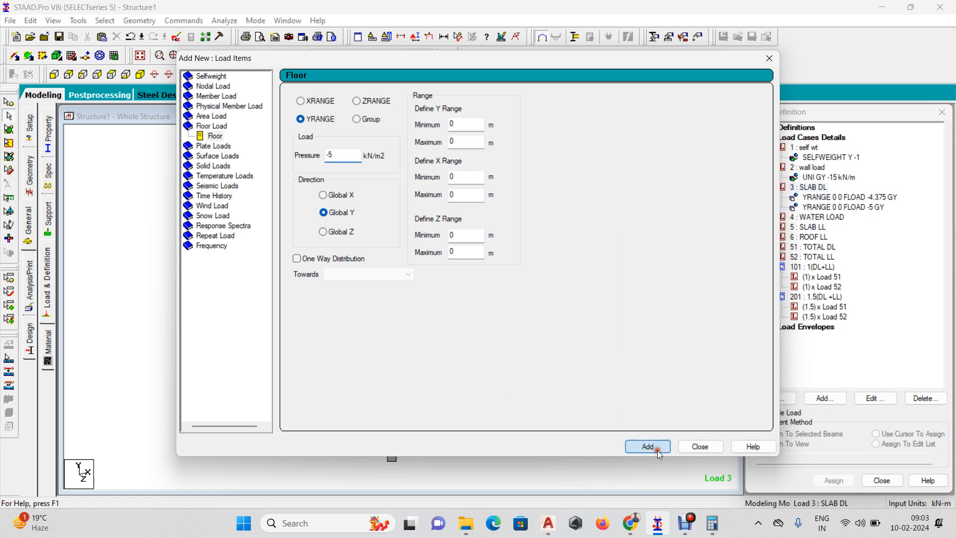
pyautogui.click(700, 447)
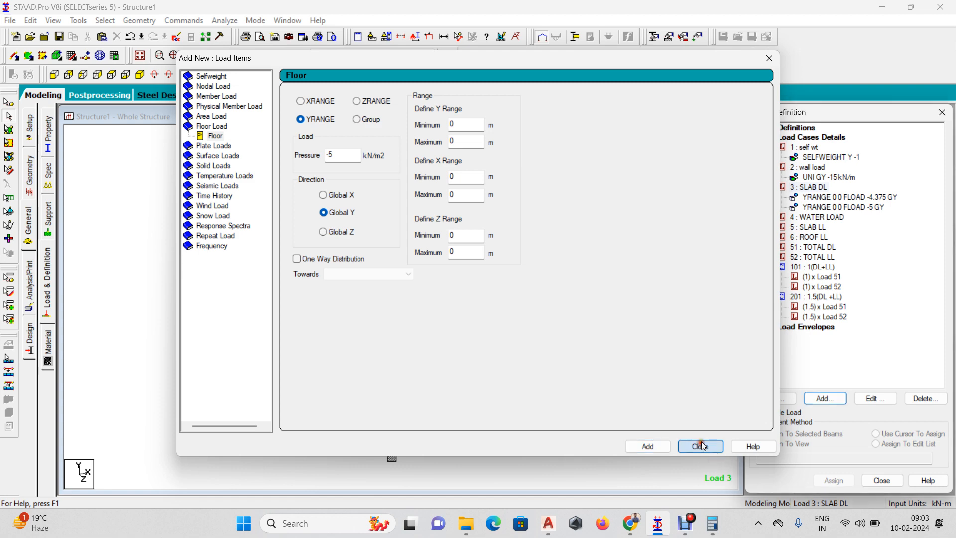
pyautogui.click(841, 198)
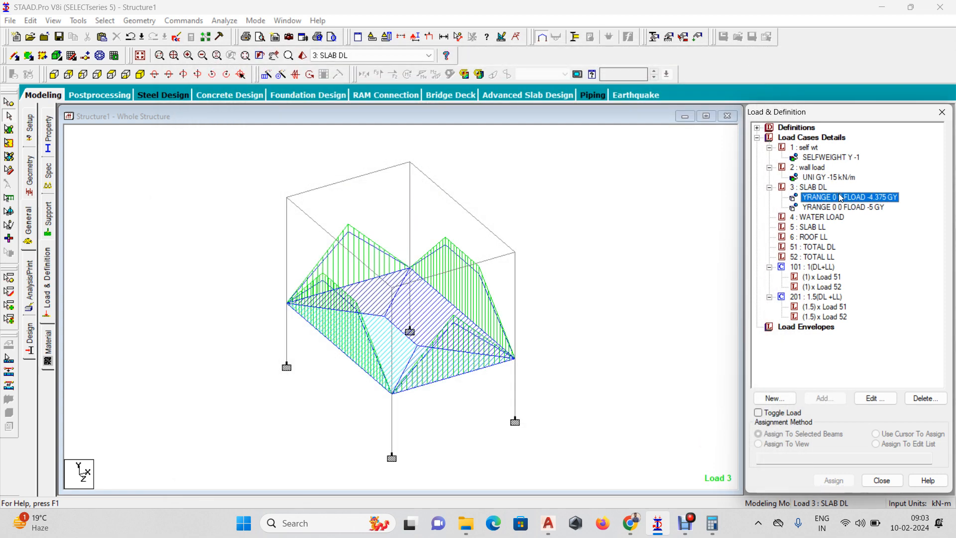
pyautogui.press('Delete')
# Step: Edit the -5 kN/m2 slab floor load so its Y range has minimum and maximum 3.65 m
pyautogui.doubleClick(841, 200)
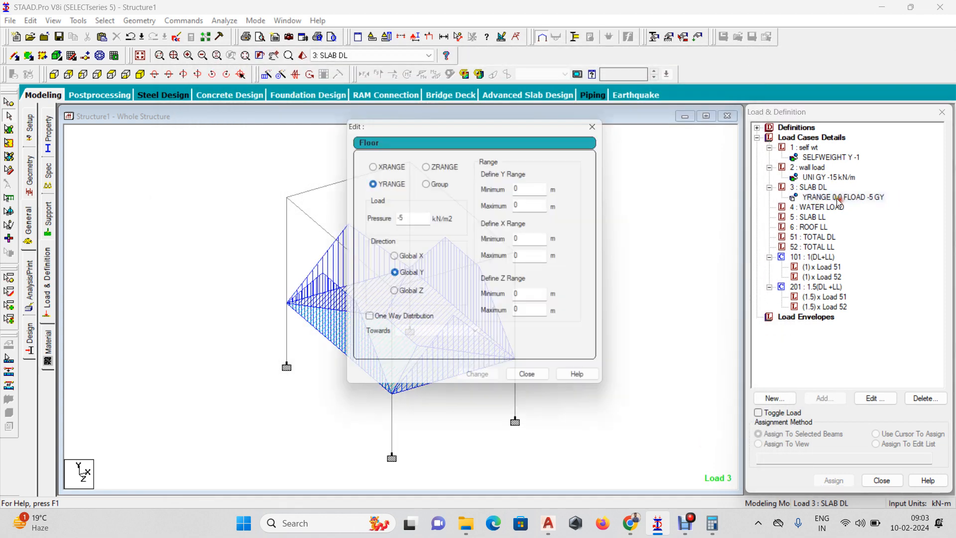
pyautogui.moveTo(414, 136); pyautogui.dragTo(639, 74)
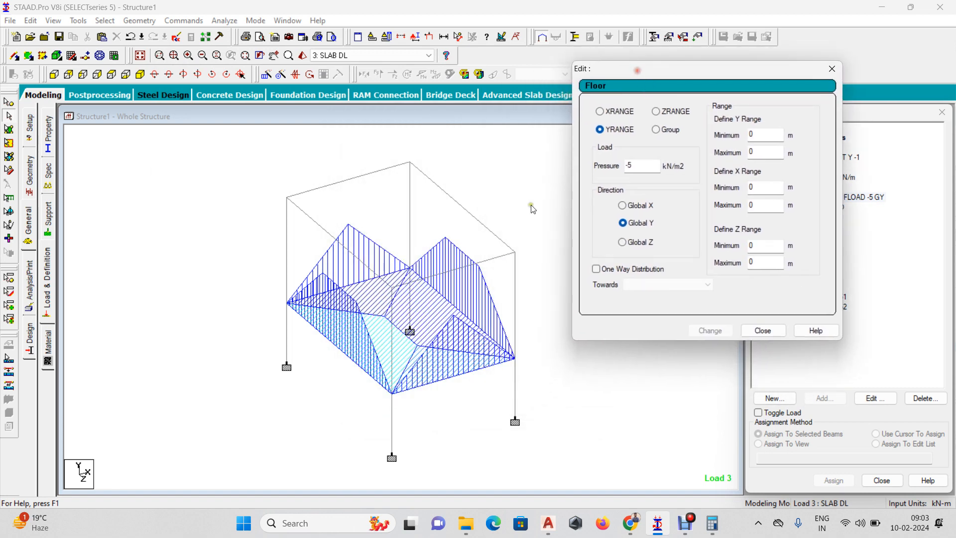
pyautogui.doubleClick(765, 135)
pyautogui.write('3.65')
pyautogui.press('Tab')
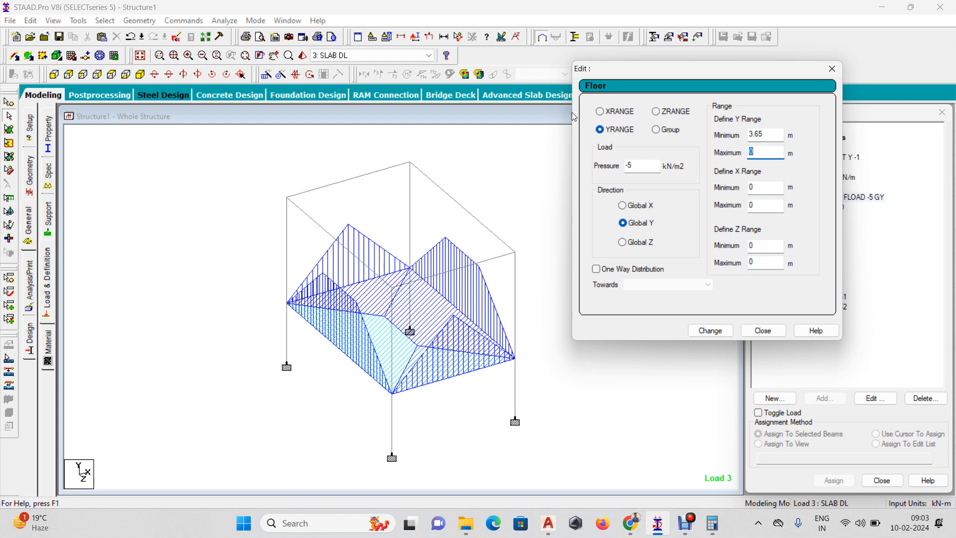
pyautogui.write('3.65')
pyautogui.press('Return')
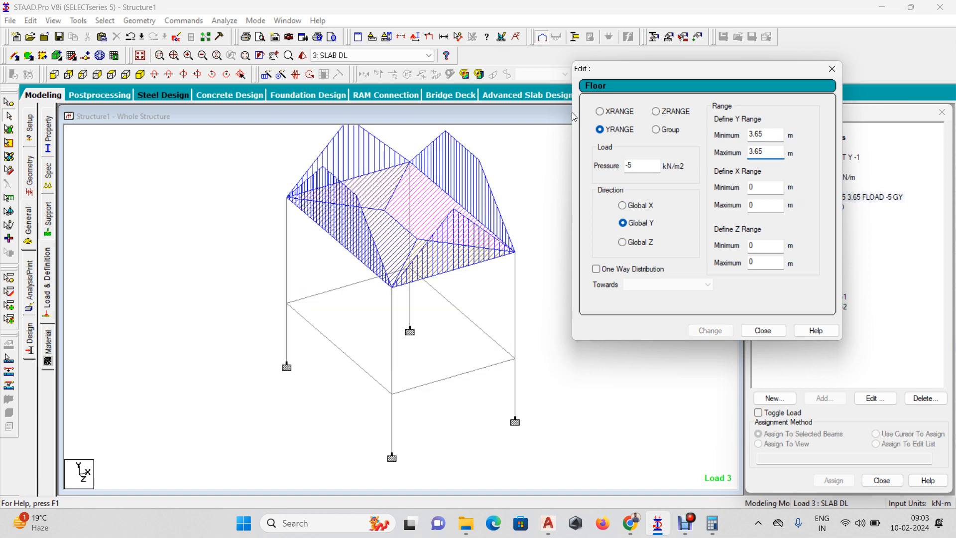
pyautogui.click(832, 69)
# Step: Open a new Y-range floor load for load case 4 WATER LOAD and set its pressure to -5 kN/m2
pyautogui.click(826, 207)
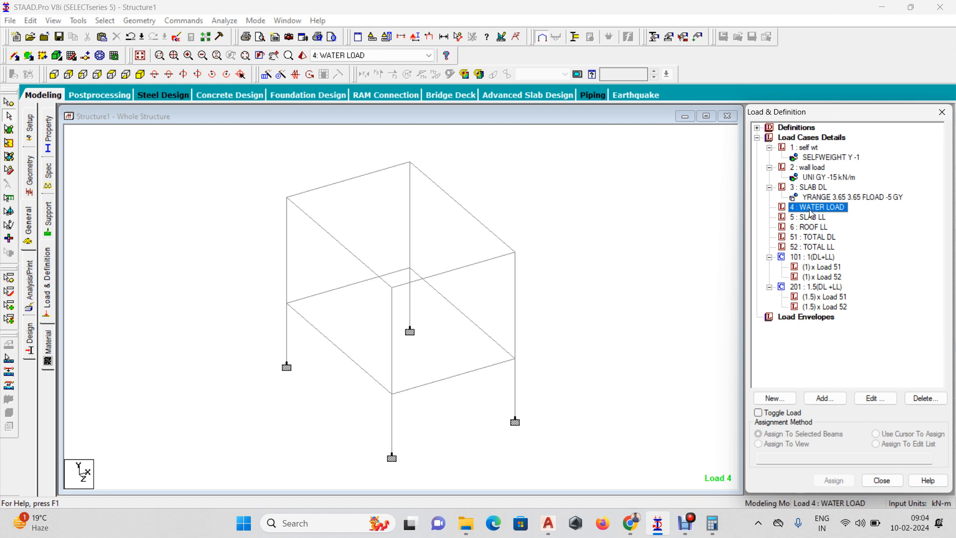
pyautogui.click(822, 217)
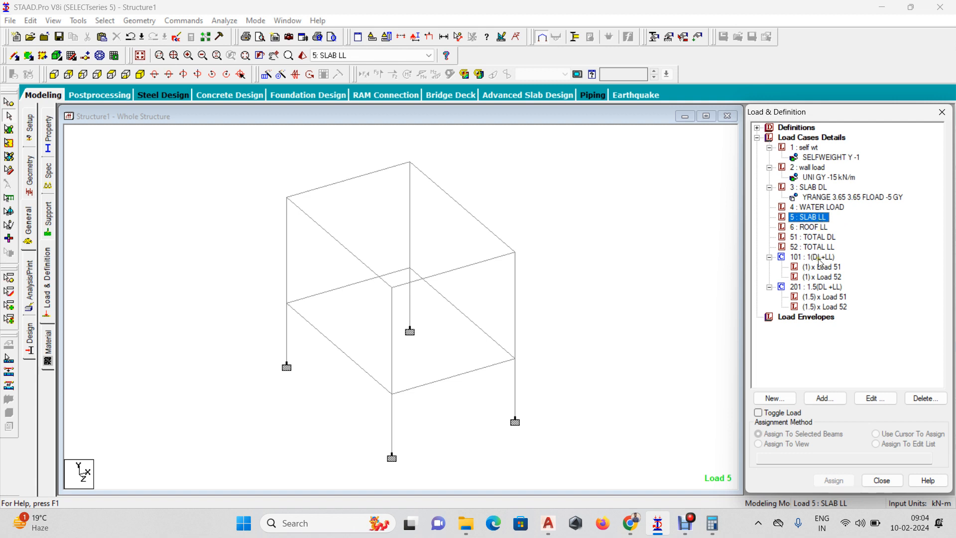
pyautogui.click(813, 208)
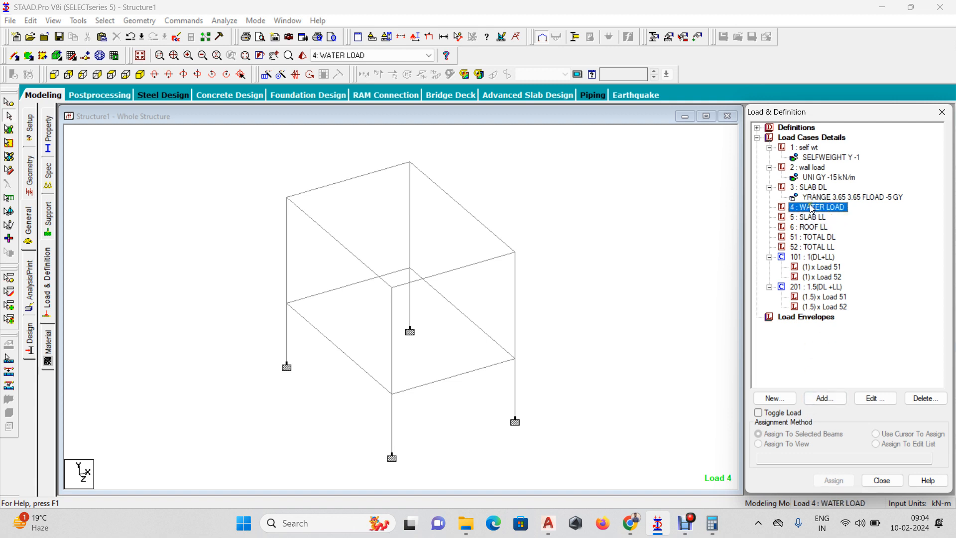
pyautogui.click(825, 399)
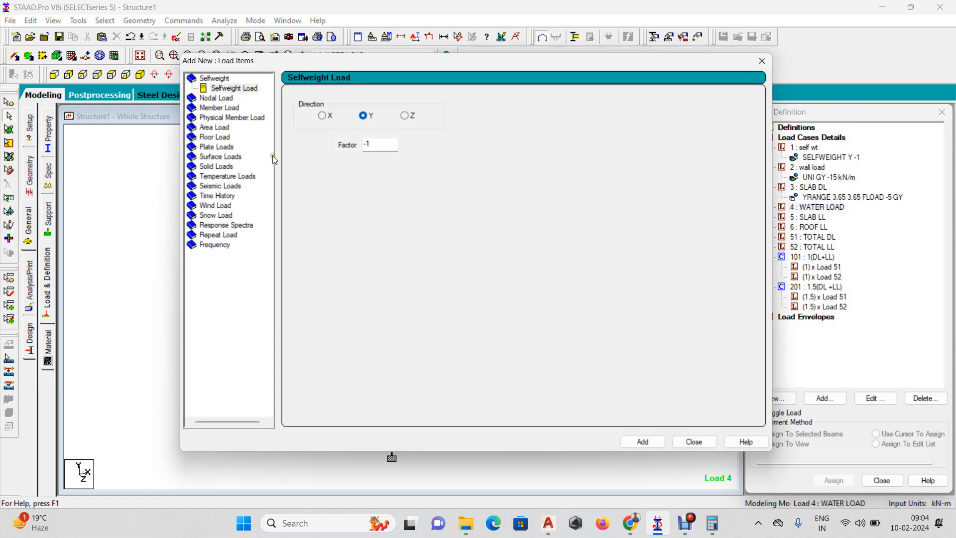
pyautogui.click(223, 128)
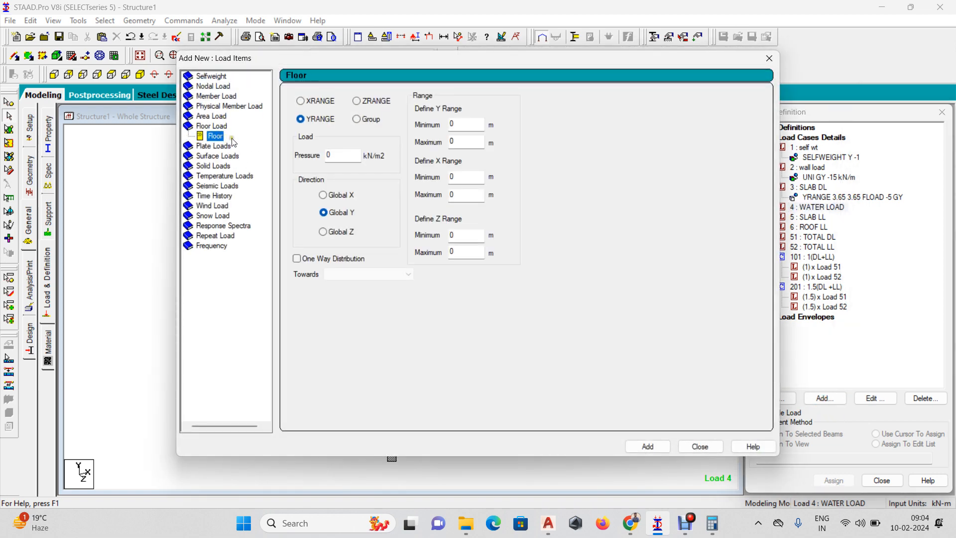
pyautogui.moveTo(359, 154); pyautogui.dragTo(300, 157)
pyautogui.write('-5')
# Step: Set the water load's Y range minimum and maximum to 3.65 m, add it, and display it on the frame
pyautogui.click(477, 123)
pyautogui.write('3.65')
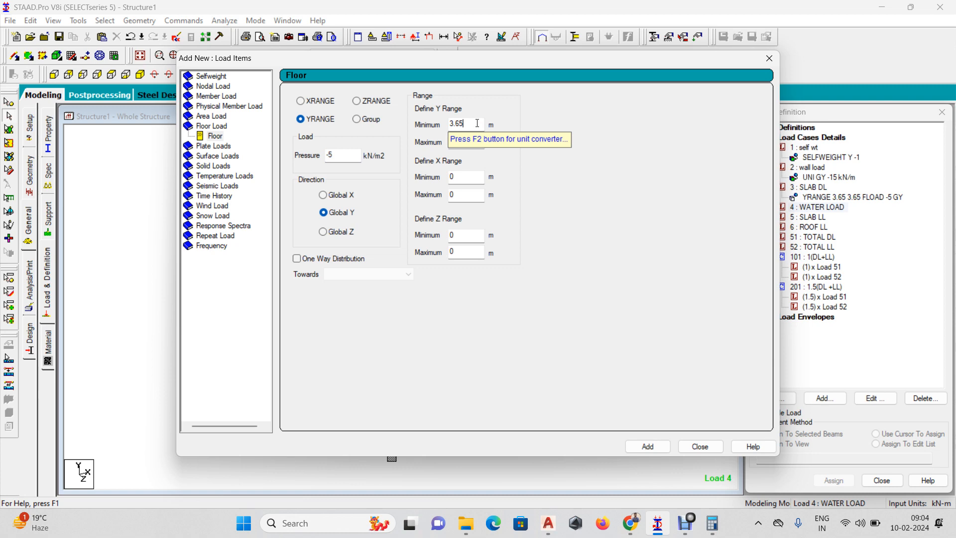
pyautogui.press('Tab')
pyautogui.write('3.65')
pyautogui.press('Return')
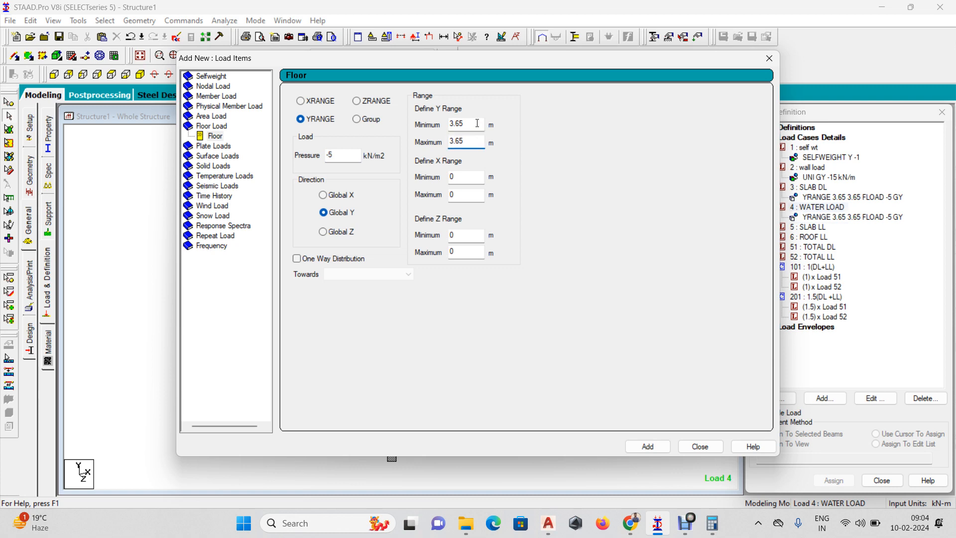
pyautogui.click(770, 59)
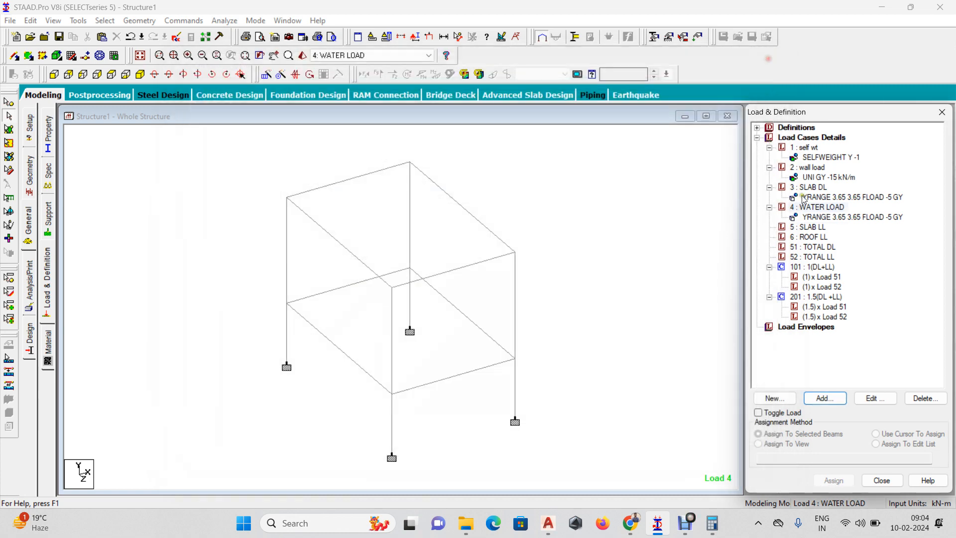
pyautogui.click(822, 217)
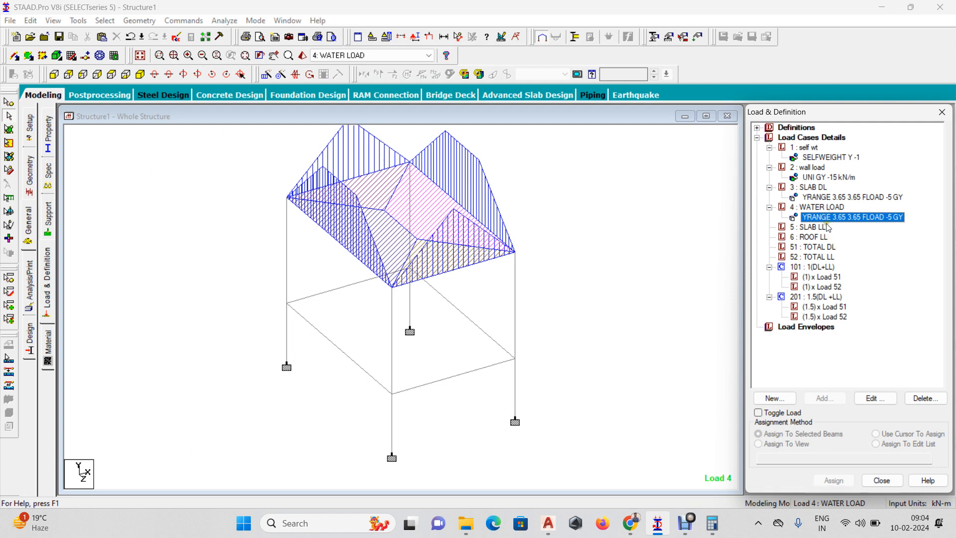
# Step: Change the floor load pressure of load case 4 WATER LOAD to -2 kN/m2
pyautogui.click(823, 228)
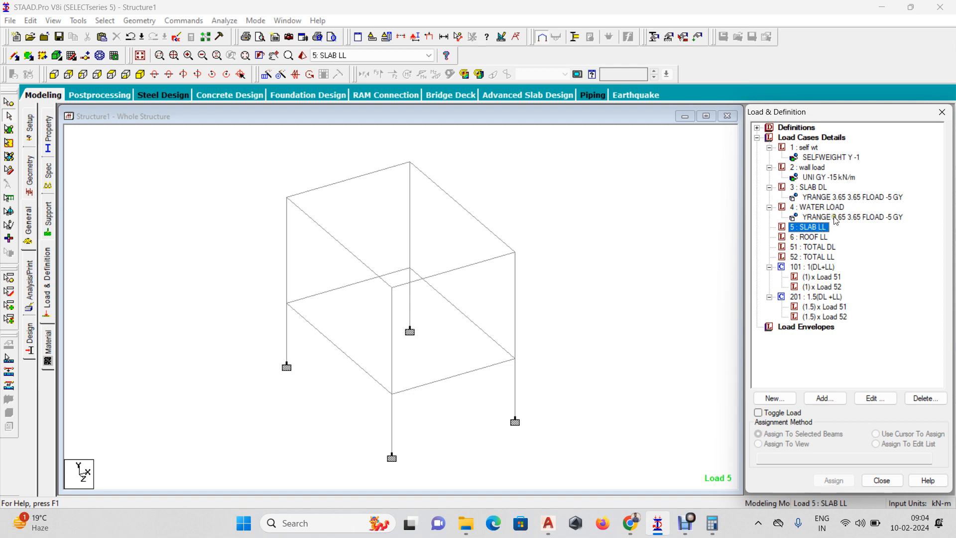
pyautogui.doubleClick(836, 221)
pyautogui.click(411, 217)
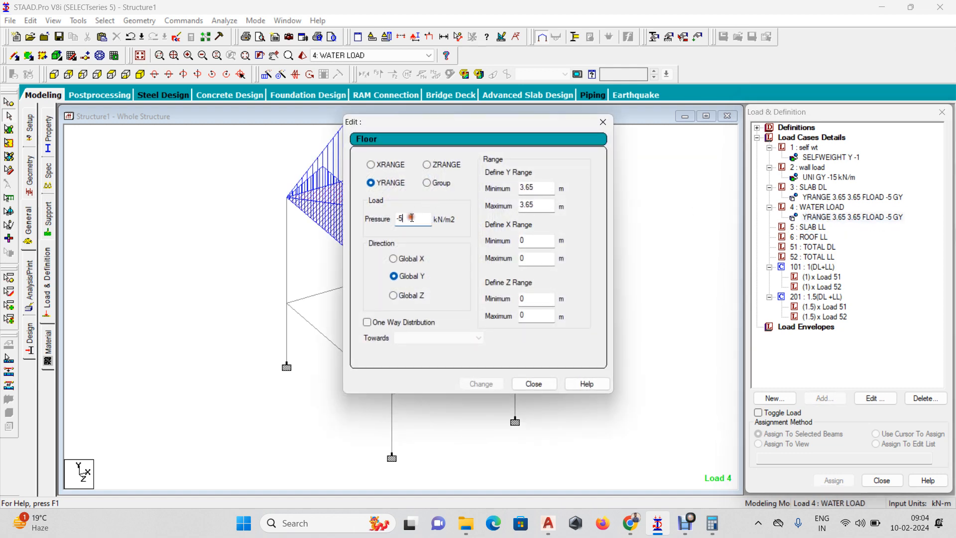
pyautogui.press('BackSpace')
pyautogui.write('2')
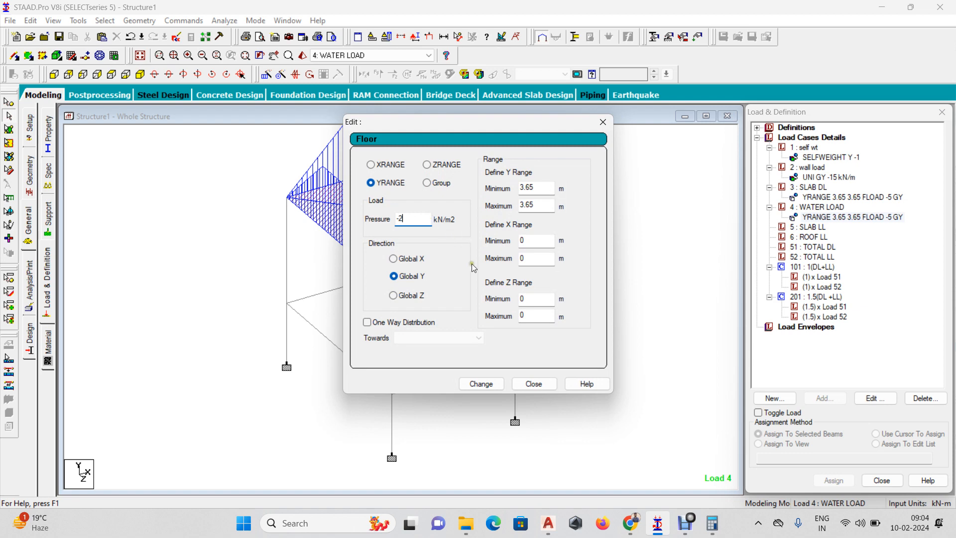
pyautogui.click(499, 387)
pyautogui.click(528, 384)
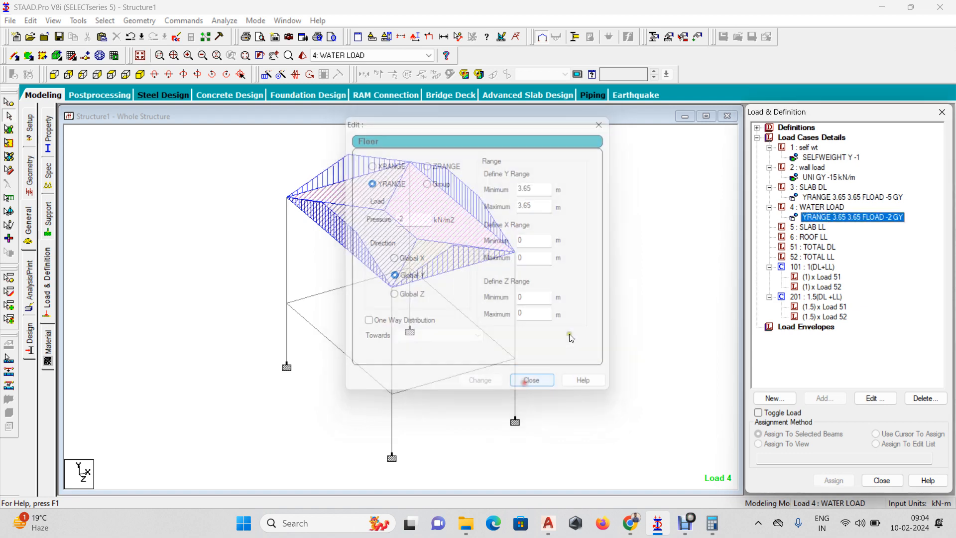
# Step: Add a -2 kN/m2 global Y floor load to load case 5 SLAB LL with Y range minimum and maximum 3.65 m
pyautogui.click(808, 227)
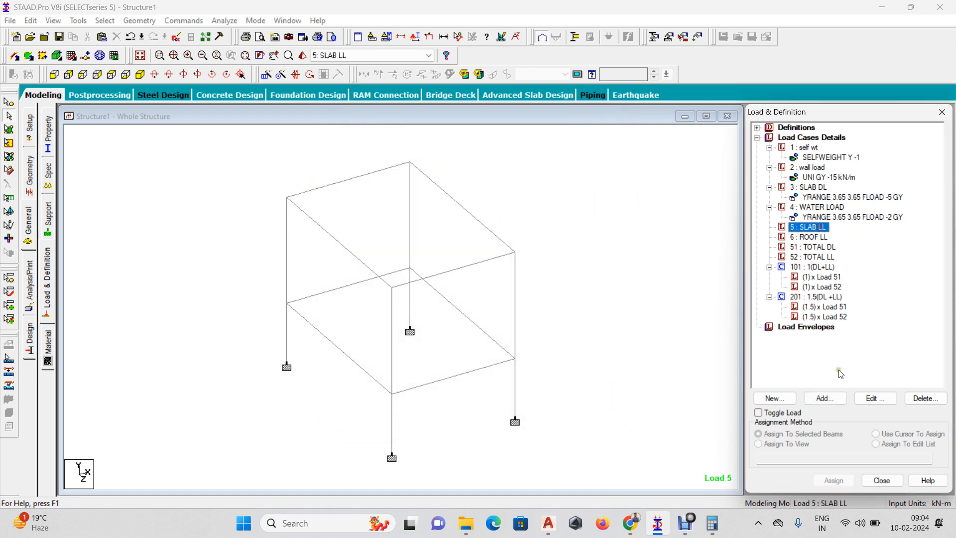
pyautogui.click(826, 398)
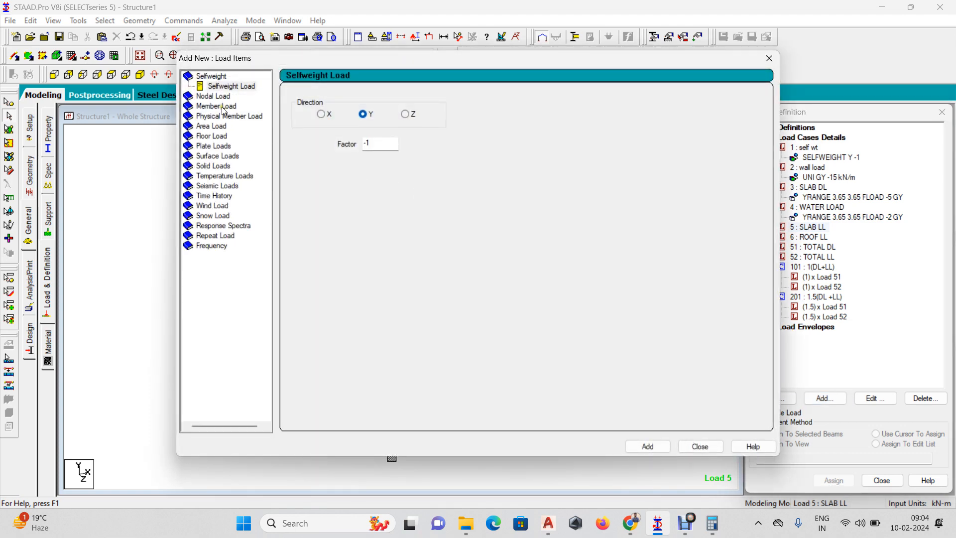
pyautogui.click(214, 136)
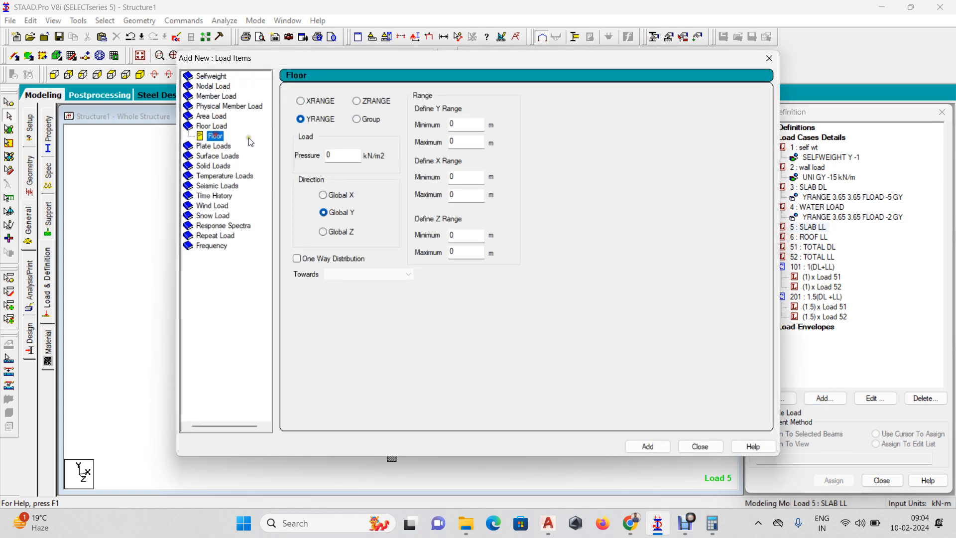
pyautogui.write('-2')
pyautogui.doubleClick(475, 125)
pyautogui.press('Tab')
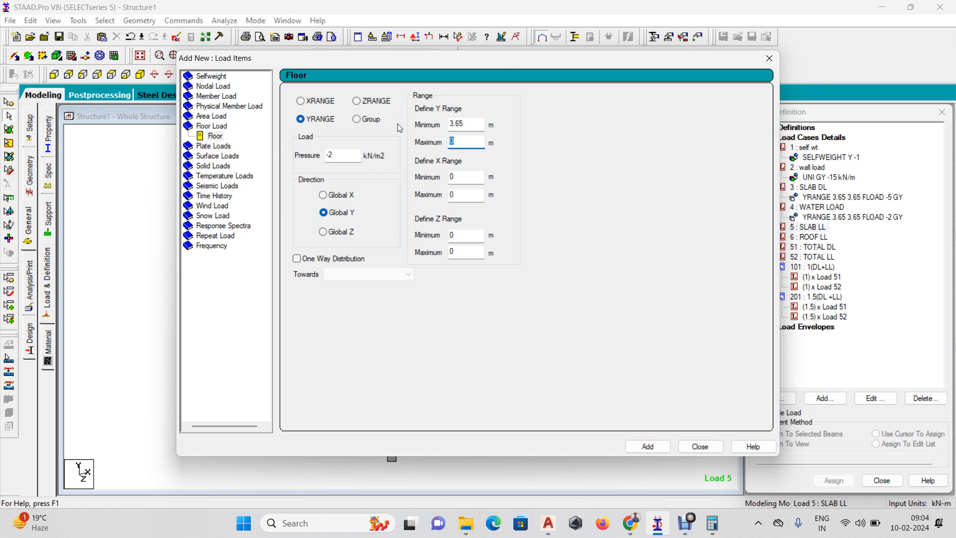
pyautogui.press('Return')
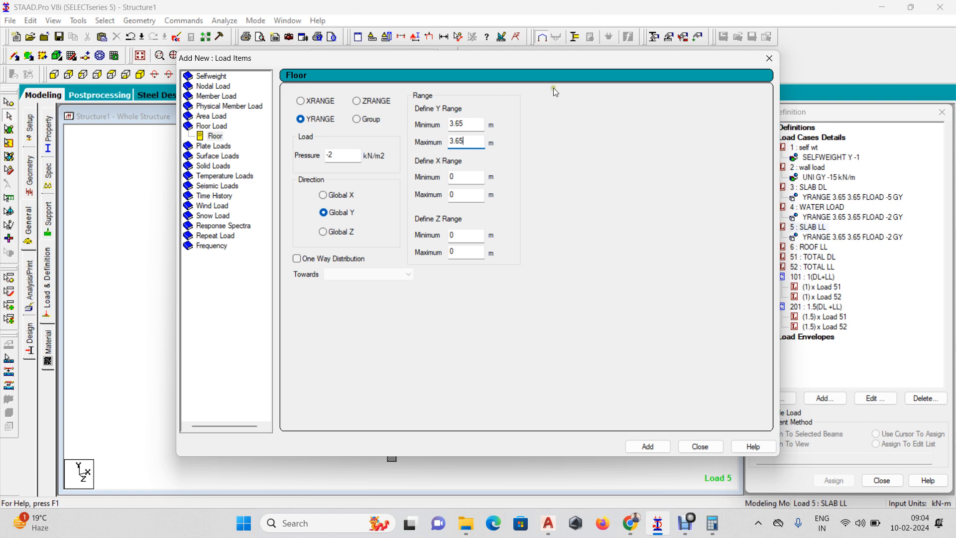
pyautogui.click(770, 58)
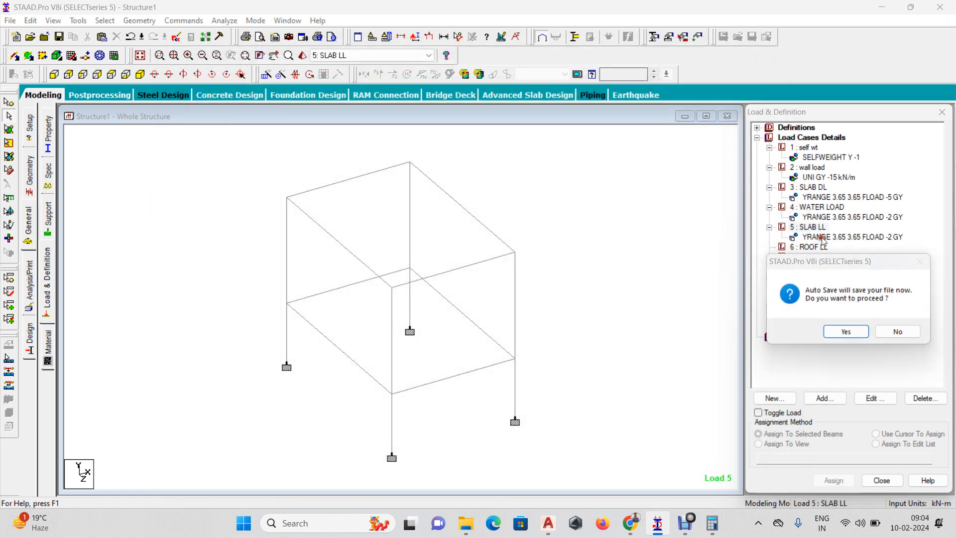
# Step: Accept the auto-save, save the modified structure, and display the slab live load on the frame
pyautogui.click(851, 331)
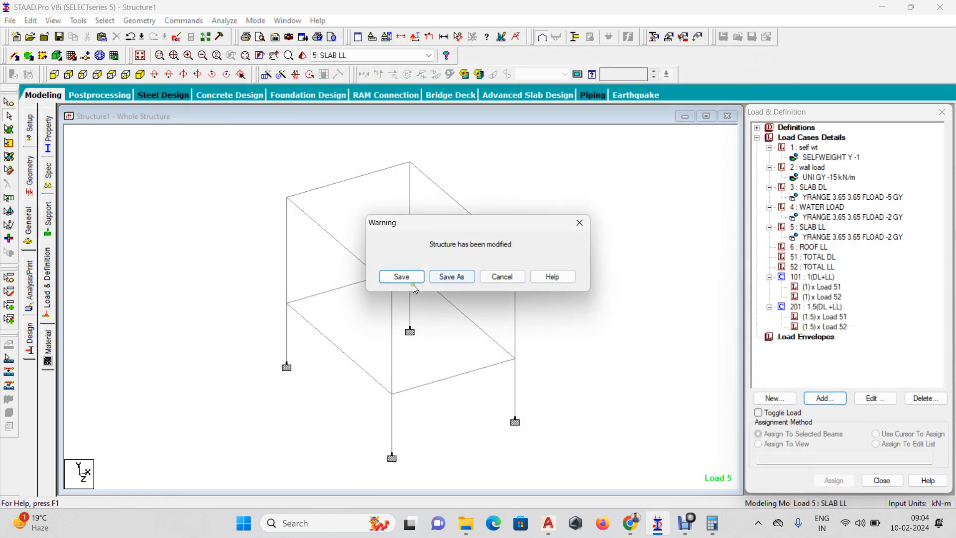
pyautogui.click(401, 274)
pyautogui.click(835, 238)
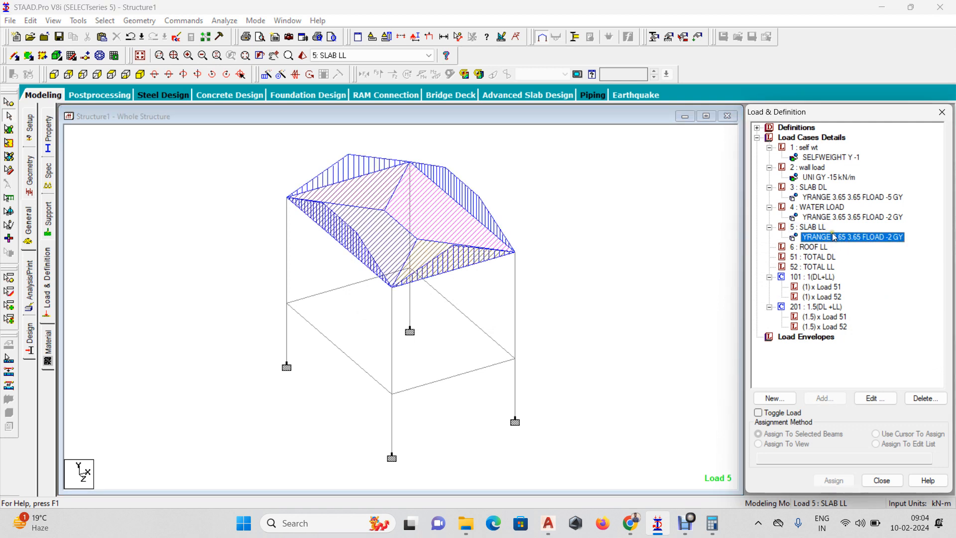
# Step: Copy the upper storey's beams and columns and paste them one storey higher in Y to add another floor
pyautogui.click(812, 247)
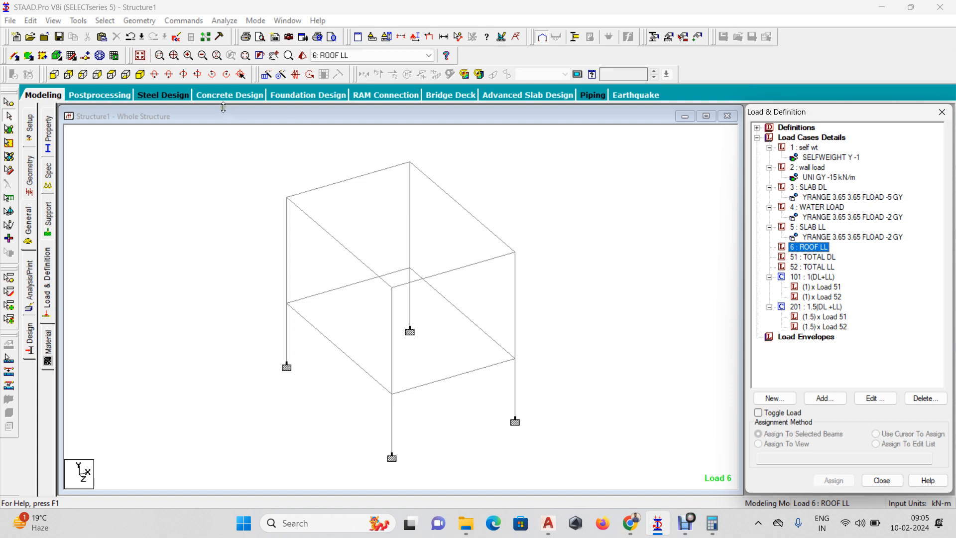
pyautogui.click(54, 74)
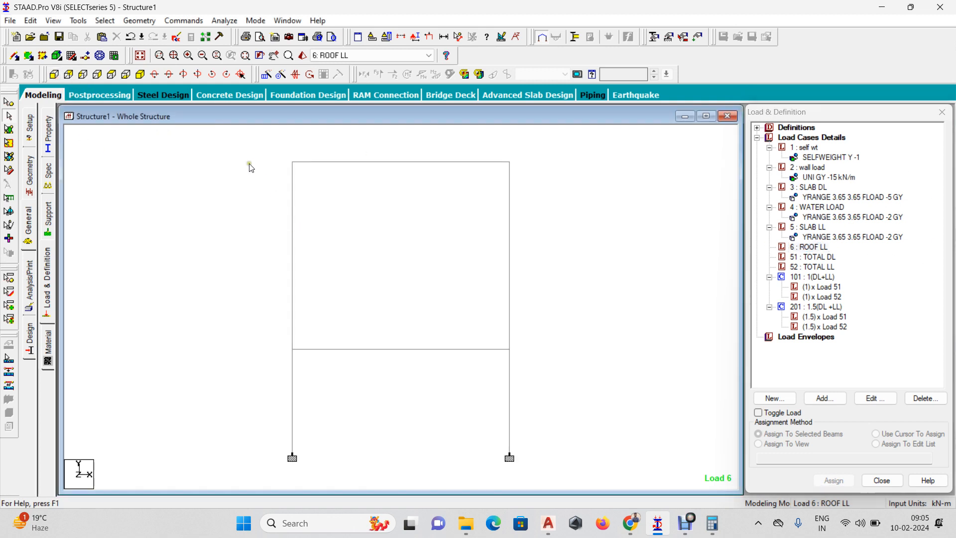
pyautogui.moveTo(251, 168); pyautogui.dragTo(624, 357)
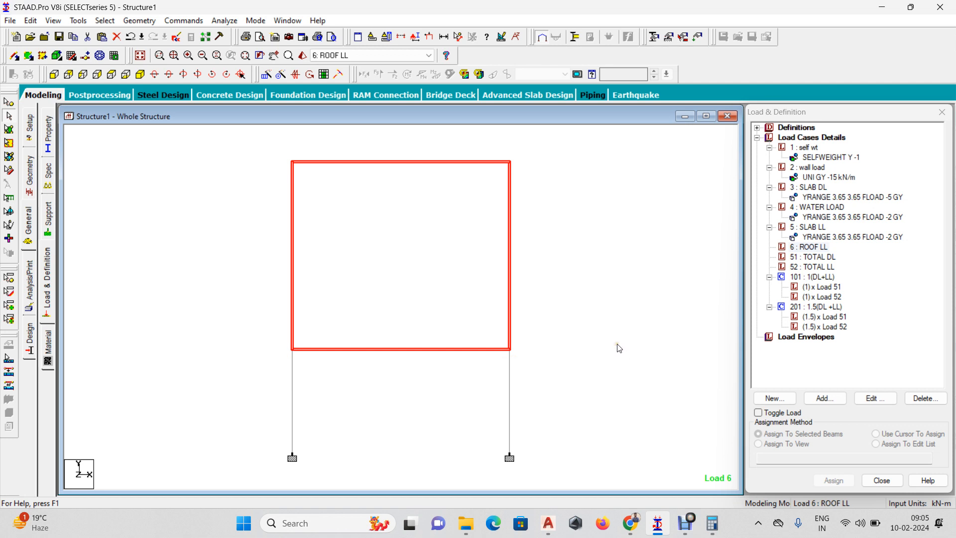
pyautogui.hotkey('ctrl', 'v')
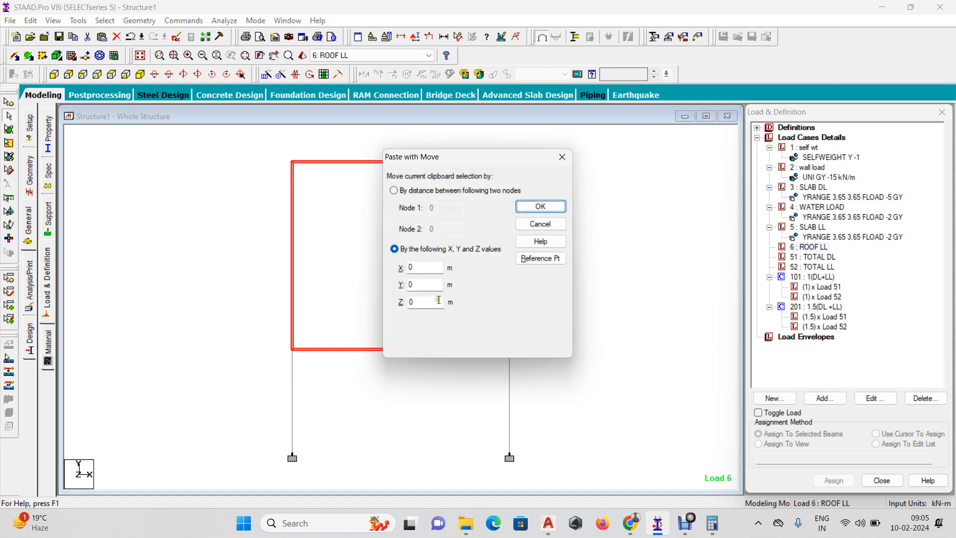
pyautogui.doubleClick(428, 287)
pyautogui.press('Return')
pyautogui.press('Return')
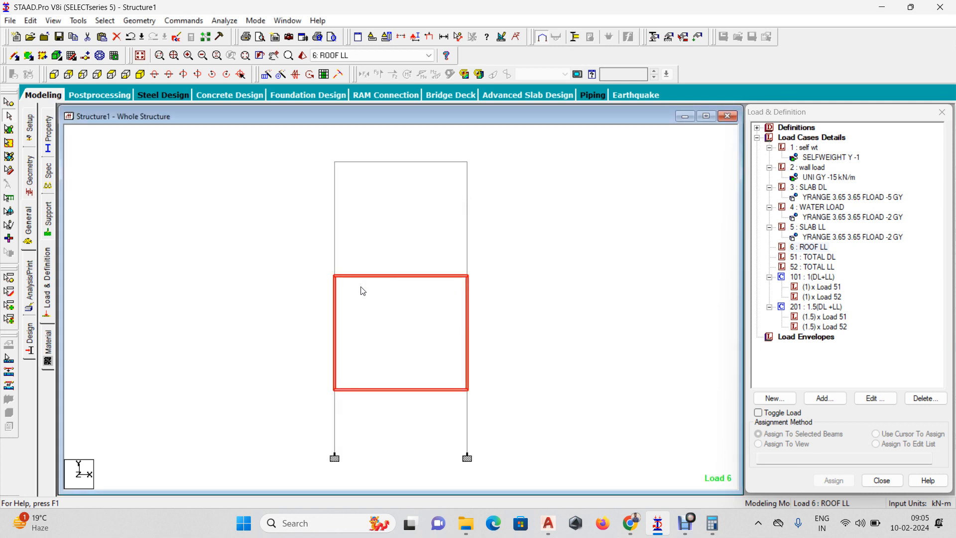
pyautogui.click(140, 74)
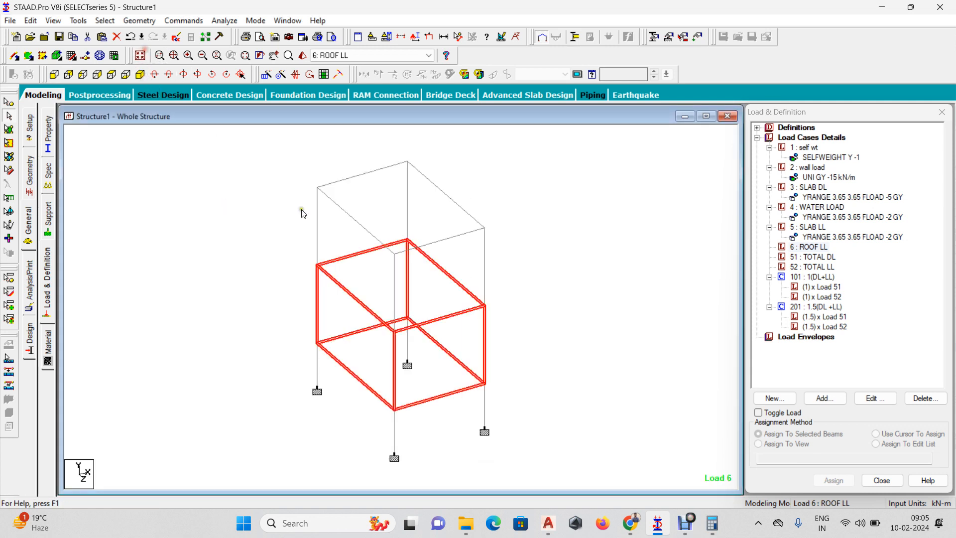
pyautogui.click(664, 259)
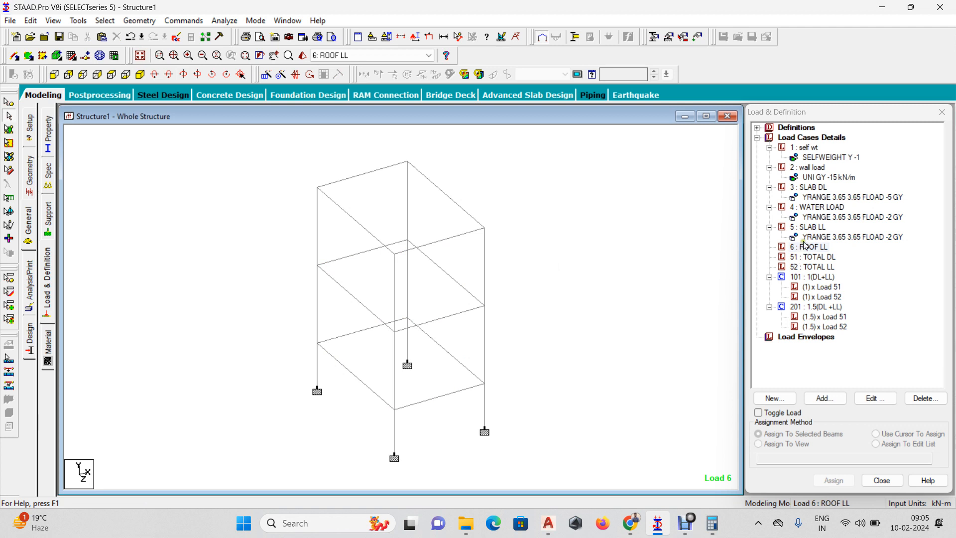
# Step: Assign the -15 kN/m wall load to the four beams of the middle floor level
pyautogui.click(812, 178)
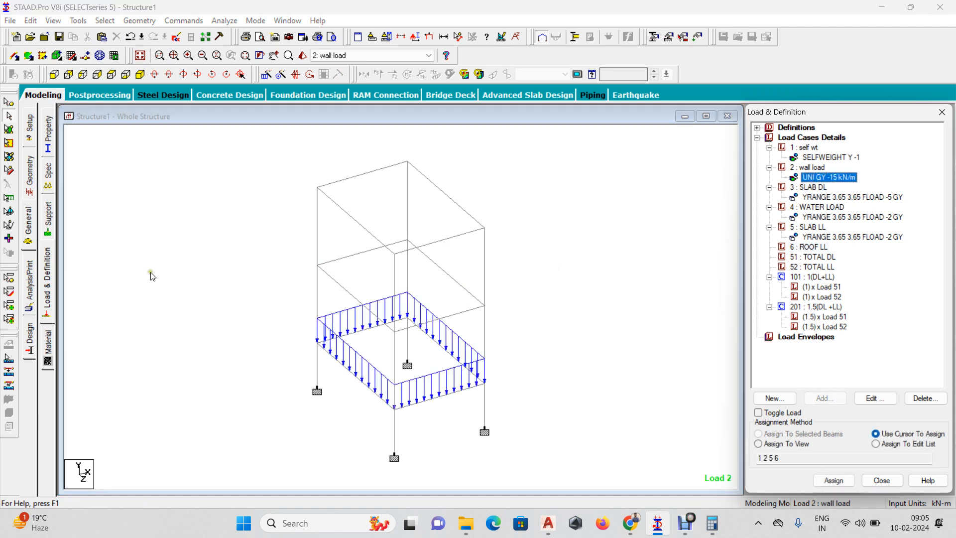
pyautogui.click(54, 74)
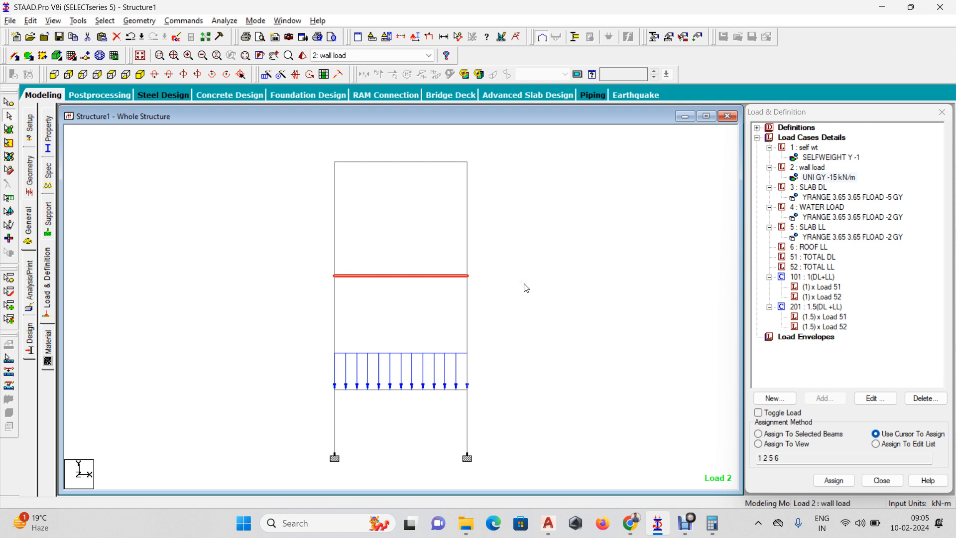
pyautogui.click(140, 75)
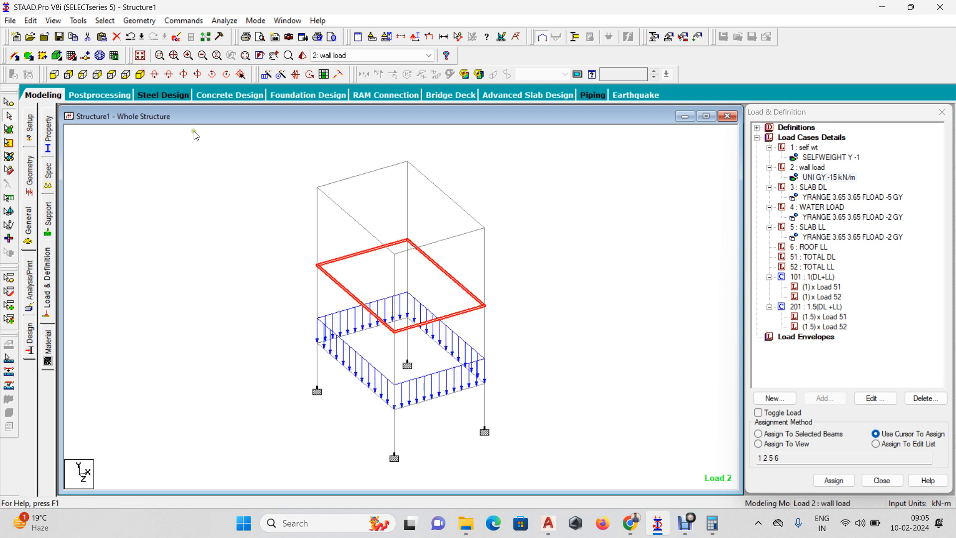
pyautogui.click(775, 433)
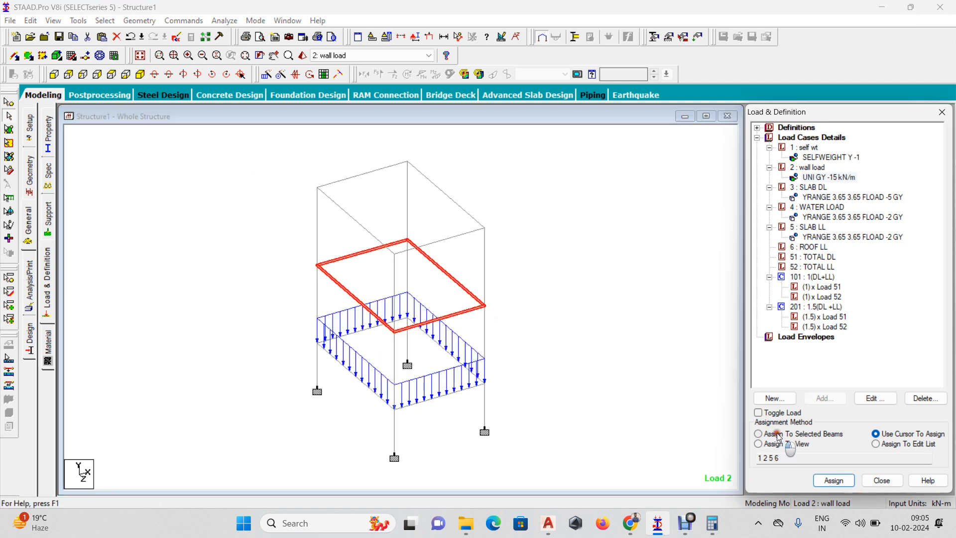
pyautogui.click(839, 486)
pyautogui.click(882, 334)
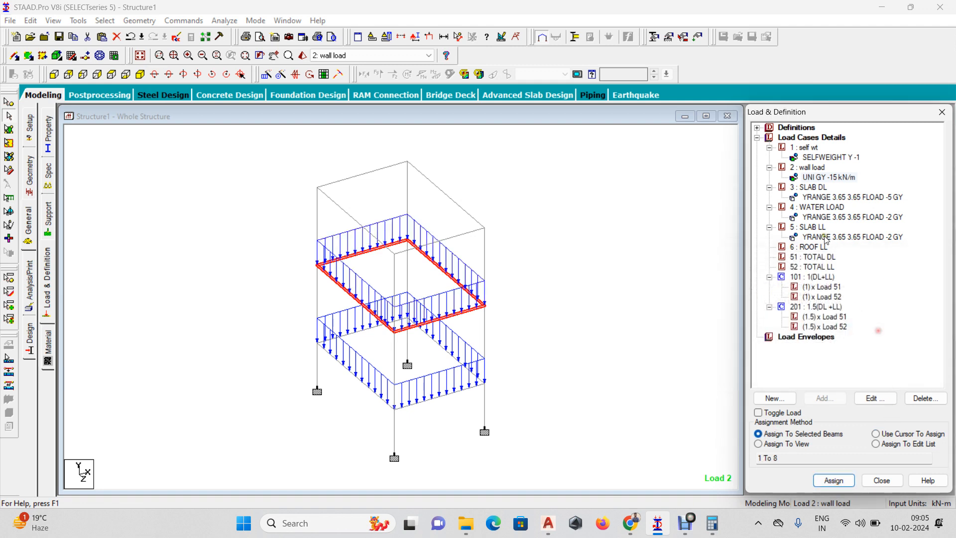
# Step: Assign the selfweight Y -1 load to the whole structure in view, including the added storey
pyautogui.click(812, 157)
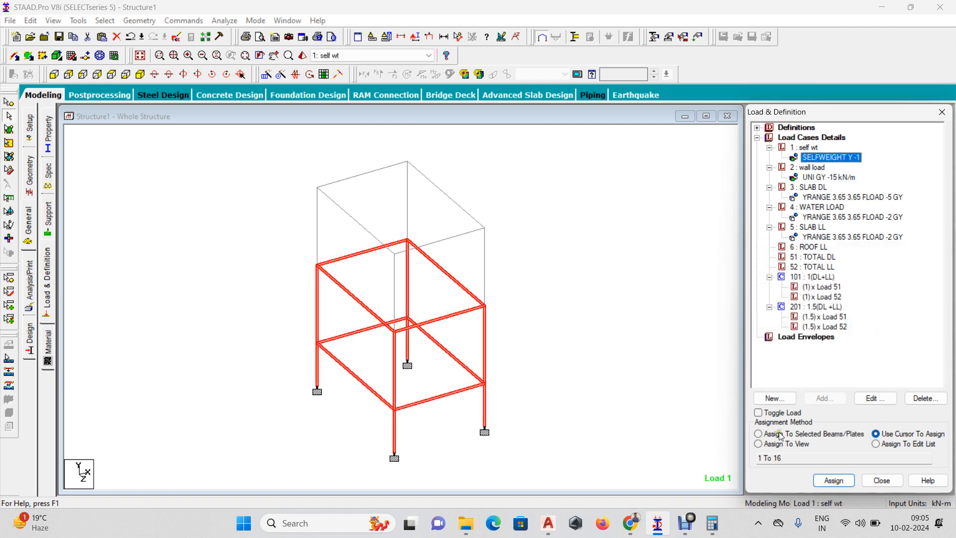
pyautogui.click(792, 444)
pyautogui.click(834, 480)
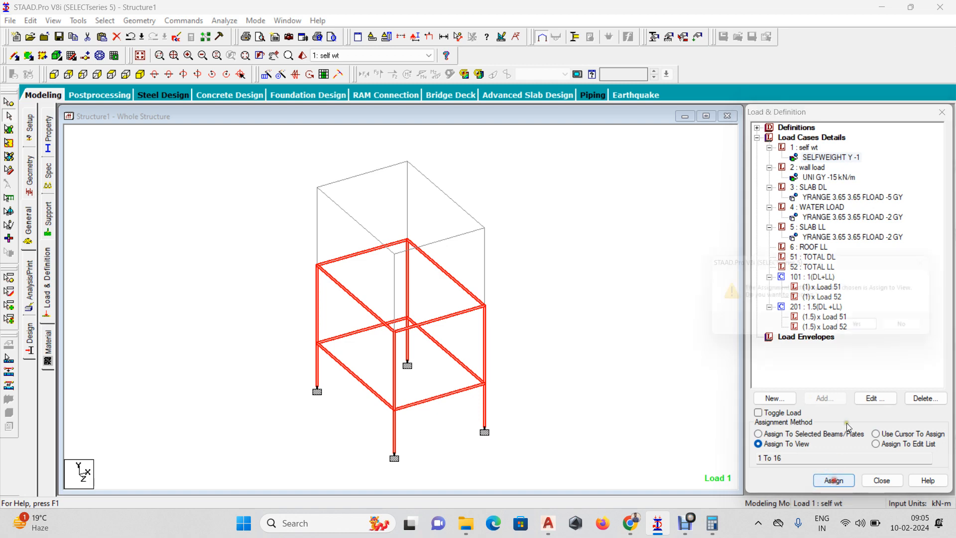
pyautogui.click(872, 332)
# Step: Open the SLAB DL floor load for editing and look up the coordinates of a top-level corner node
pyautogui.click(792, 188)
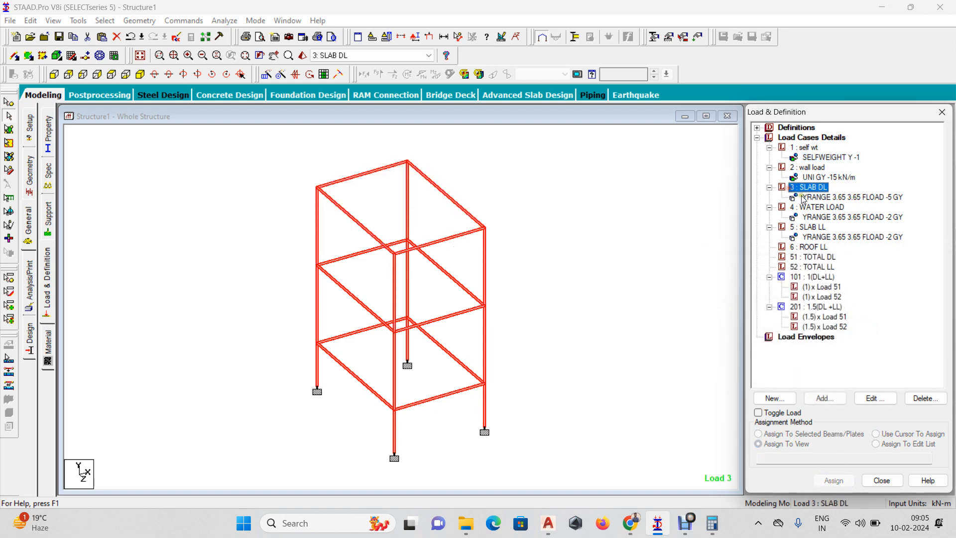
pyautogui.click(804, 199)
pyautogui.doubleClick(805, 198)
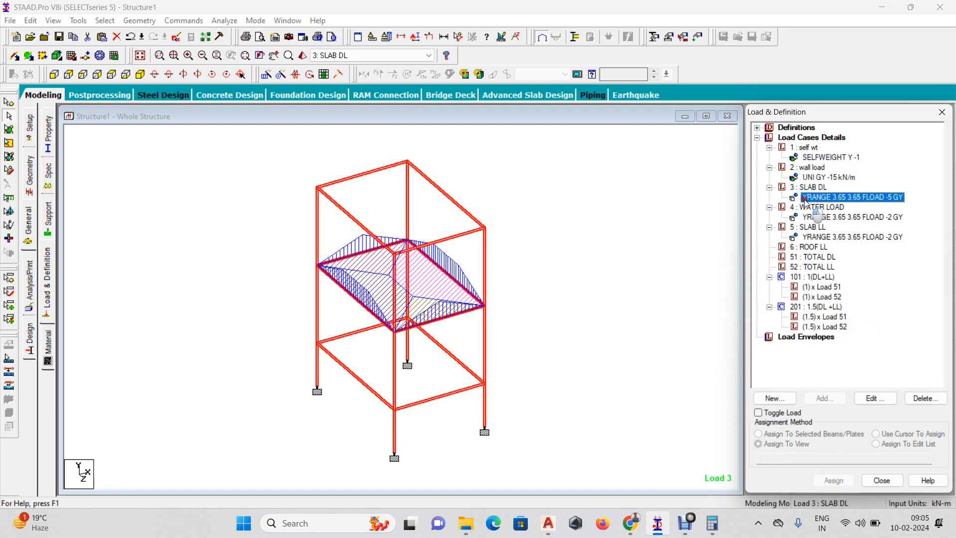
pyautogui.moveTo(536, 189); pyautogui.dragTo(477, 185)
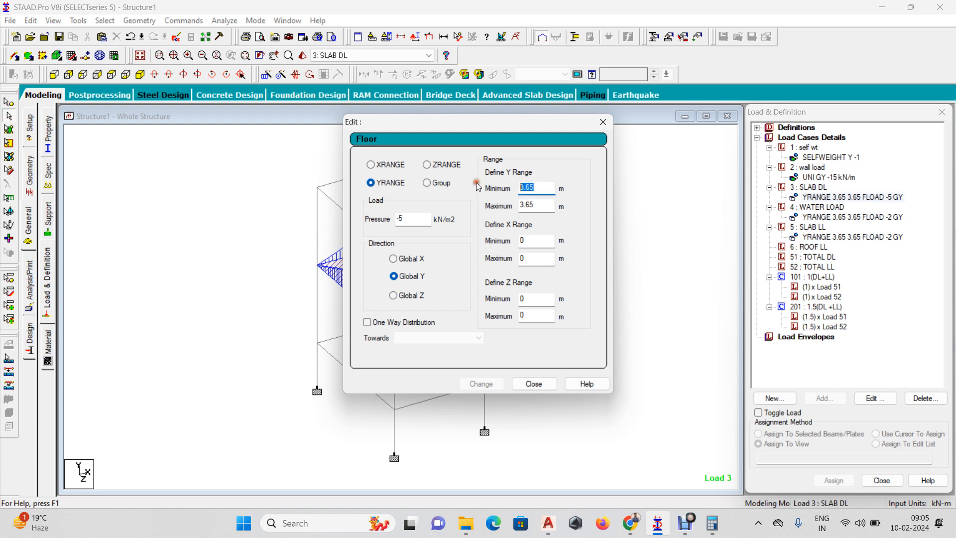
pyautogui.moveTo(452, 123); pyautogui.dragTo(627, 118)
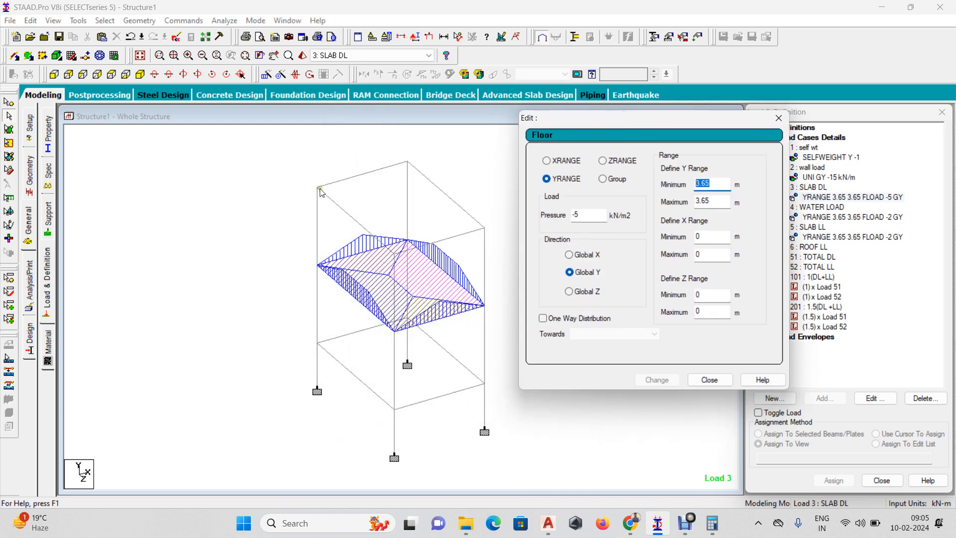
pyautogui.click(9, 102)
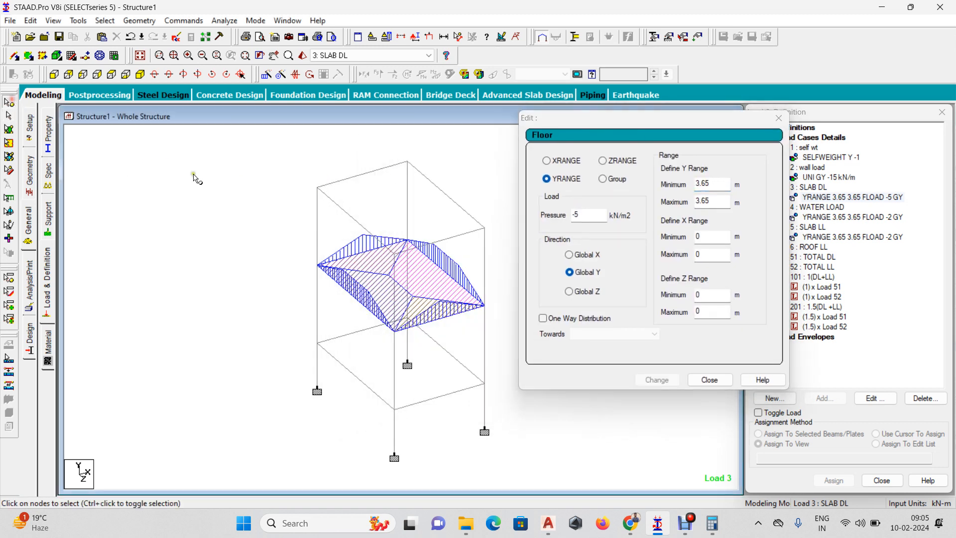
pyautogui.doubleClick(318, 189)
pyautogui.moveTo(431, 193); pyautogui.dragTo(114, 108)
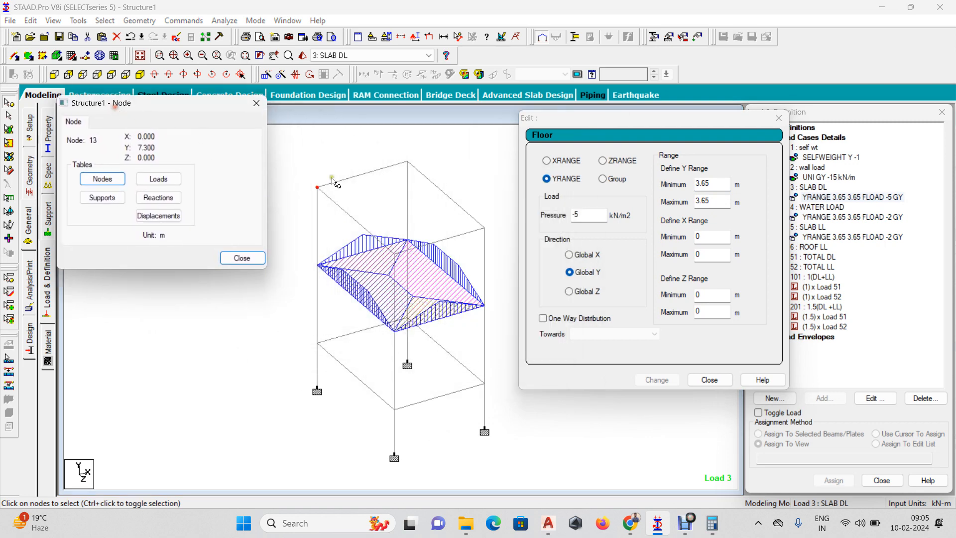
# Step: Set the SLAB DL floor load's Y range maximum to 7.3 m and apply the change
pyautogui.click(668, 187)
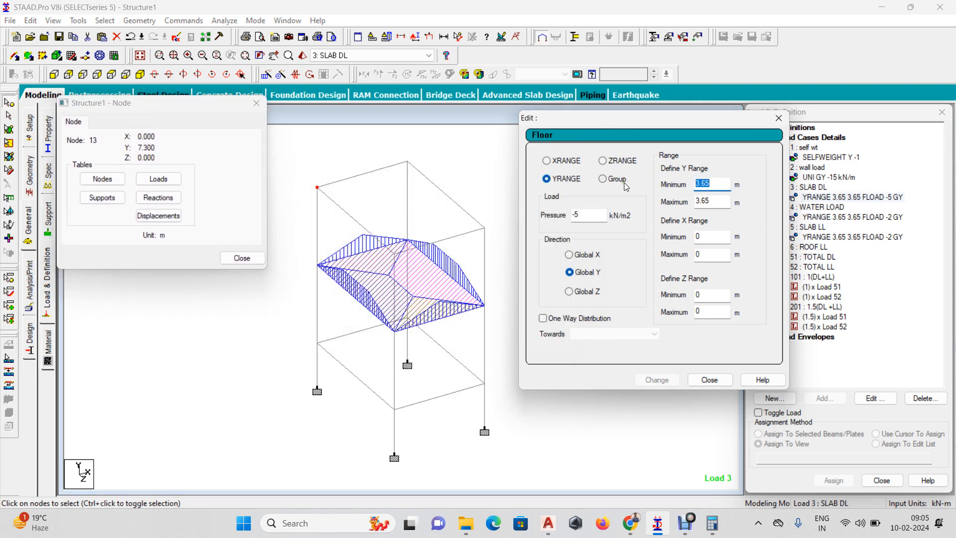
pyautogui.press('Tab')
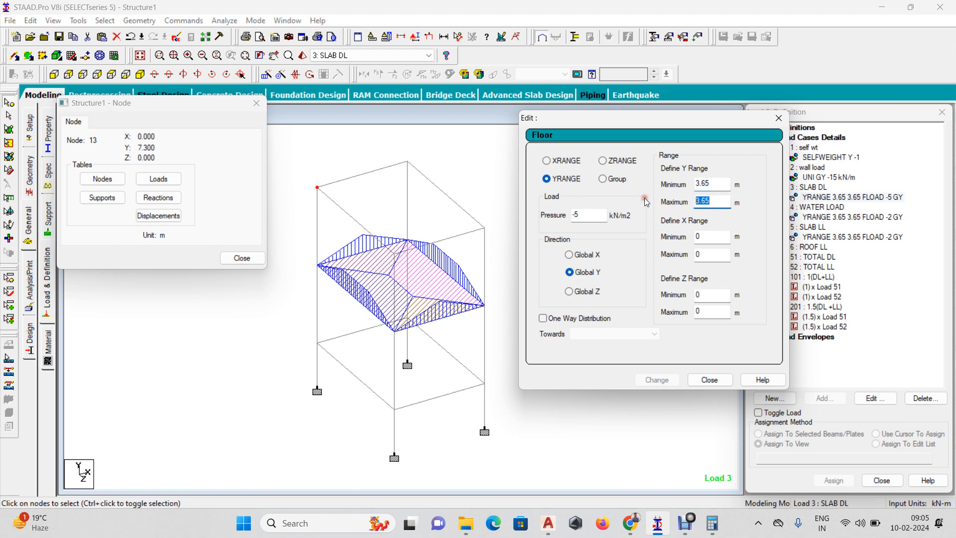
pyautogui.write('7.3')
pyautogui.press('Return')
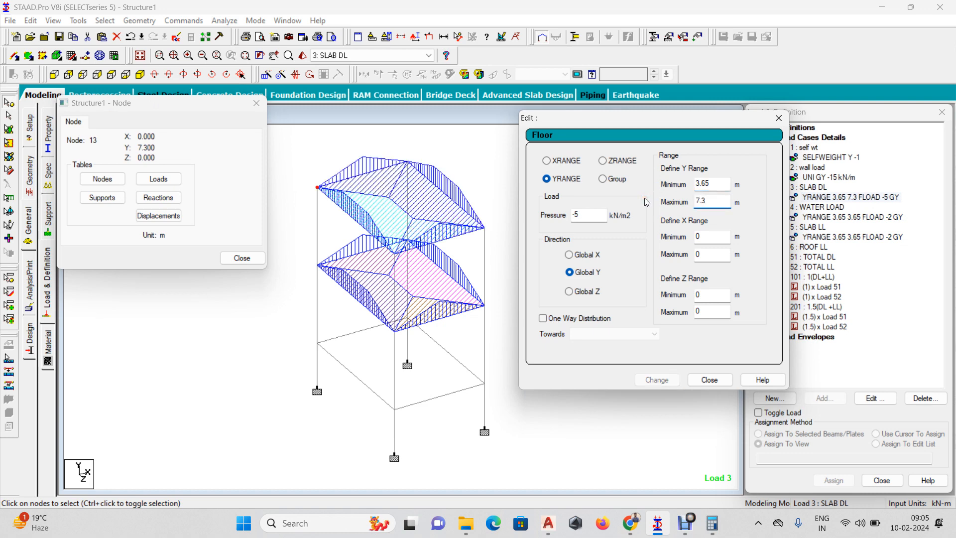
# Step: Set the WATER LOAD floor load's Y range minimum and maximum to 7.3 m and close the node information window
pyautogui.click(779, 118)
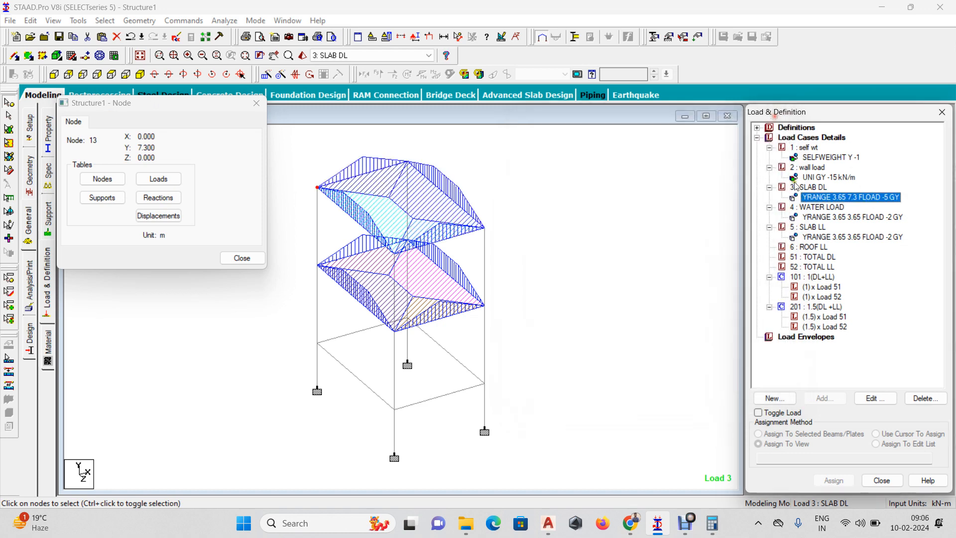
pyautogui.doubleClick(815, 218)
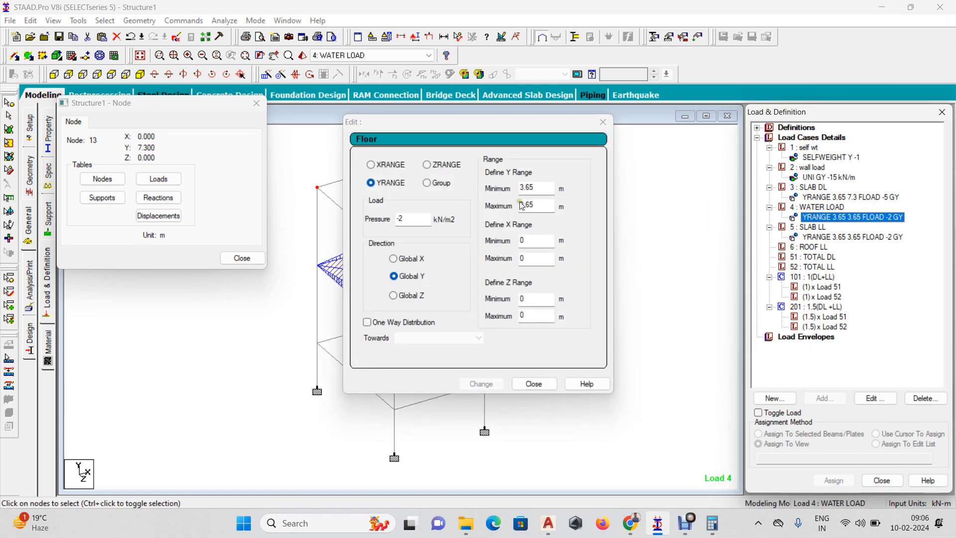
pyautogui.write('7.3')
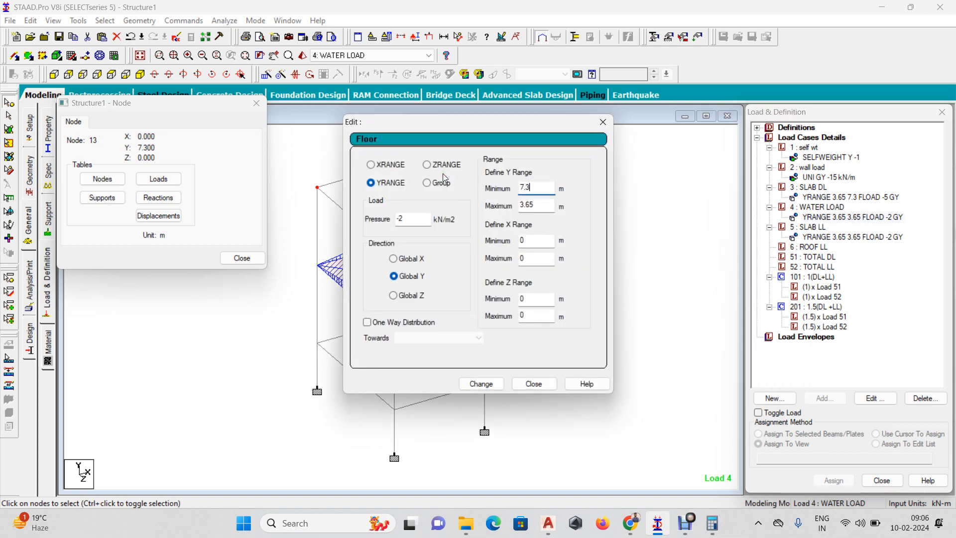
pyautogui.press('Tab')
pyautogui.write('7.3')
pyautogui.press('Return')
pyautogui.click(602, 122)
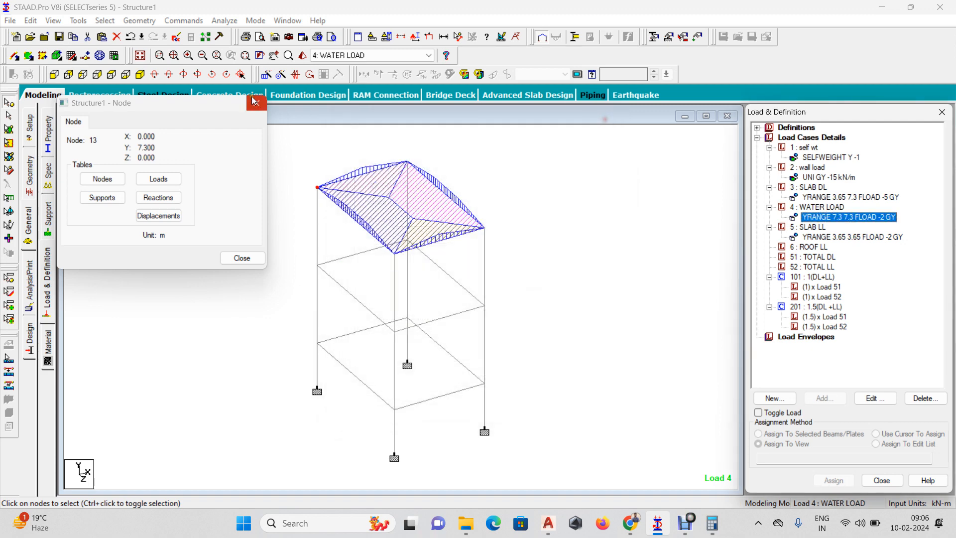
pyautogui.click(254, 103)
pyautogui.click(810, 238)
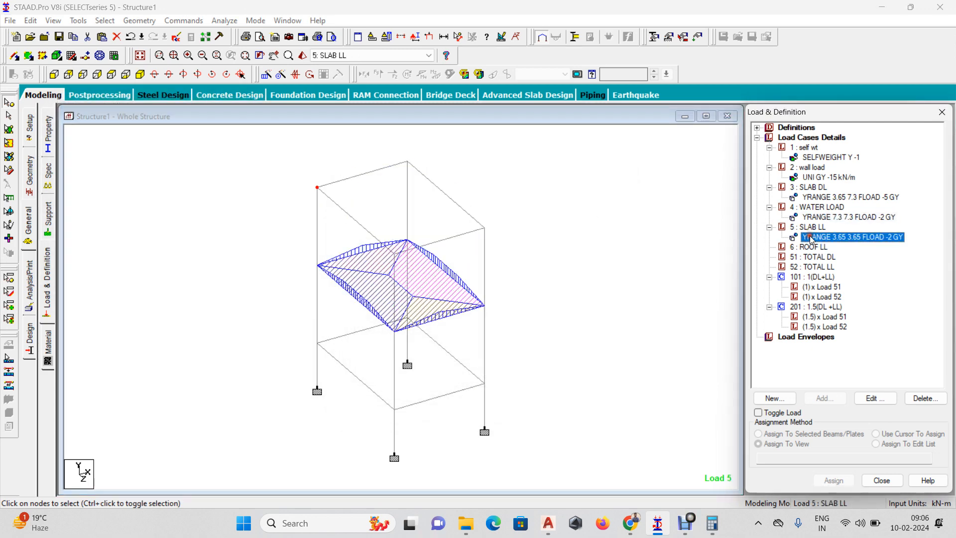
pyautogui.doubleClick(810, 238)
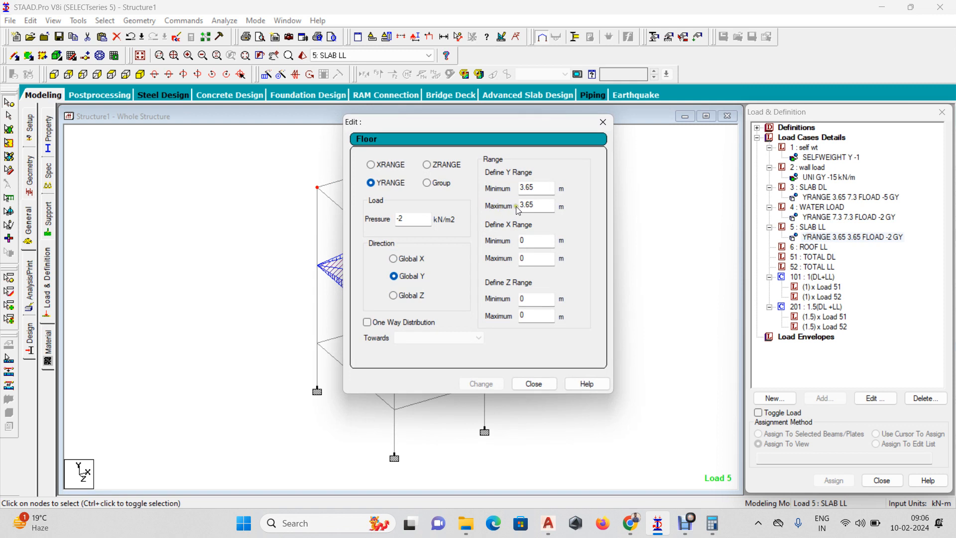
pyautogui.doubleClick(533, 189)
pyautogui.write('7.')
pyautogui.hotkey('ctrl', 'z')
pyautogui.click(601, 125)
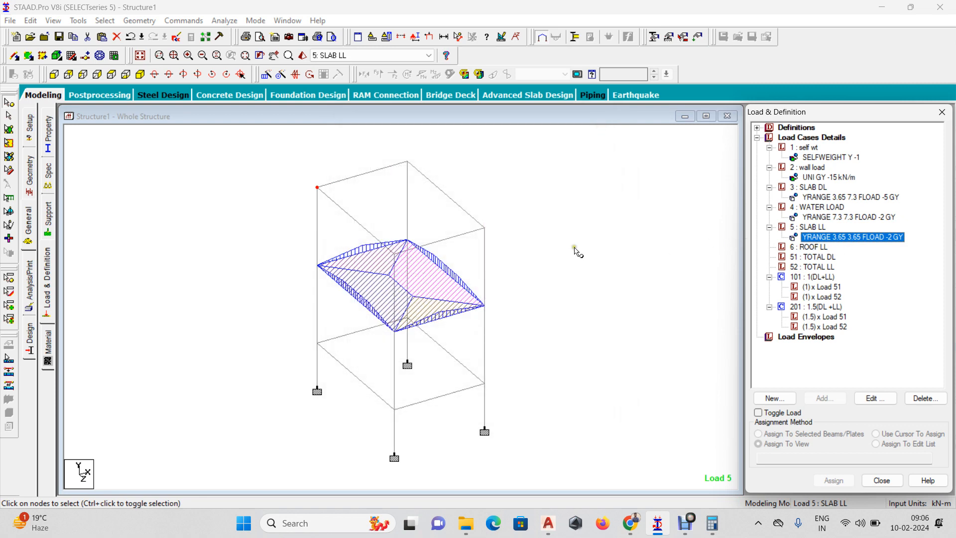
# Step: Add a -1.5 kN/m2 Global Y floor load to the ROOF LL case with Y range 7.3 to 7.3 m
pyautogui.click(812, 249)
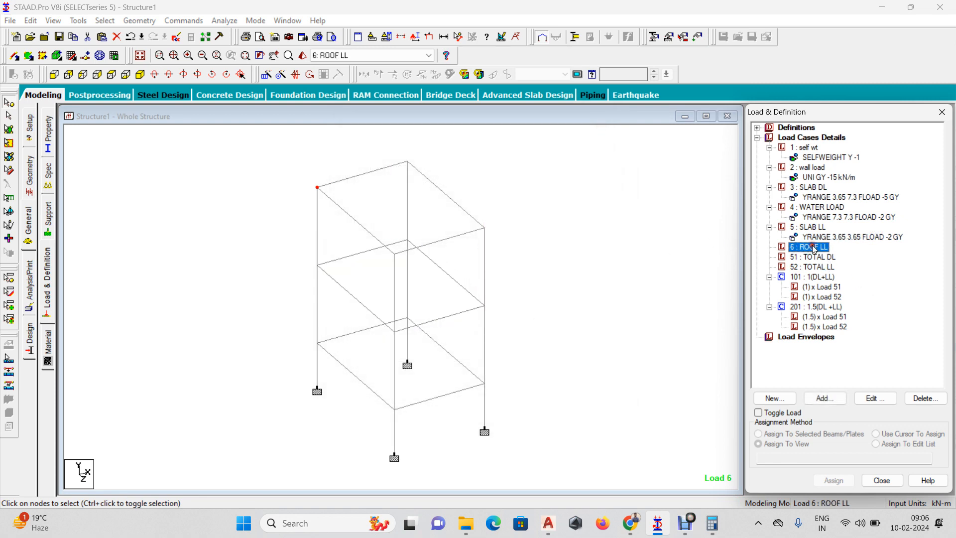
pyautogui.click(826, 399)
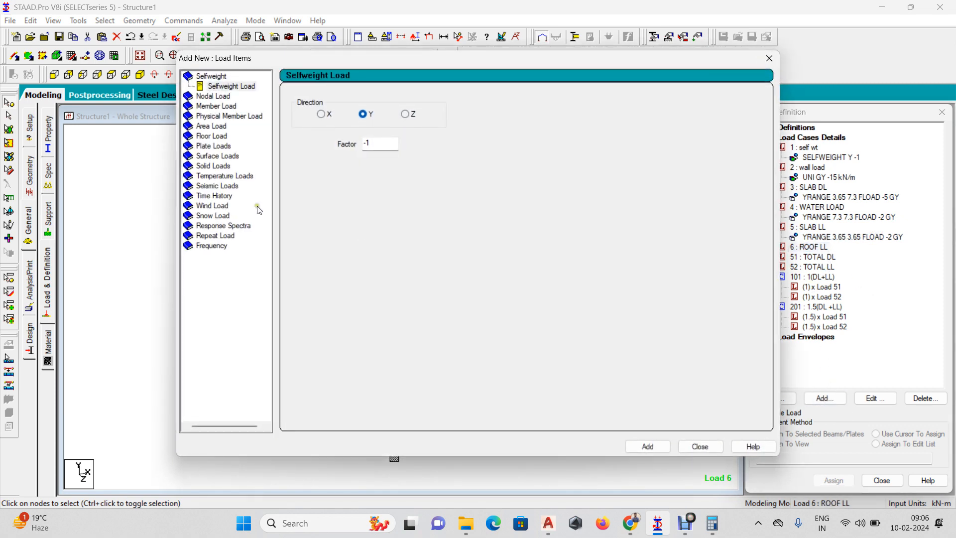
pyautogui.click(211, 135)
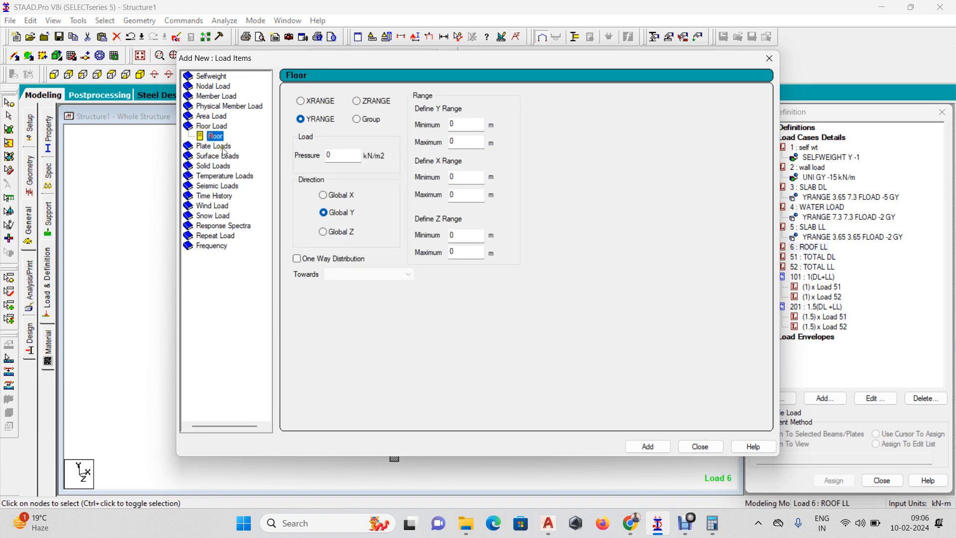
pyautogui.doubleClick(331, 156)
pyautogui.press('Tab')
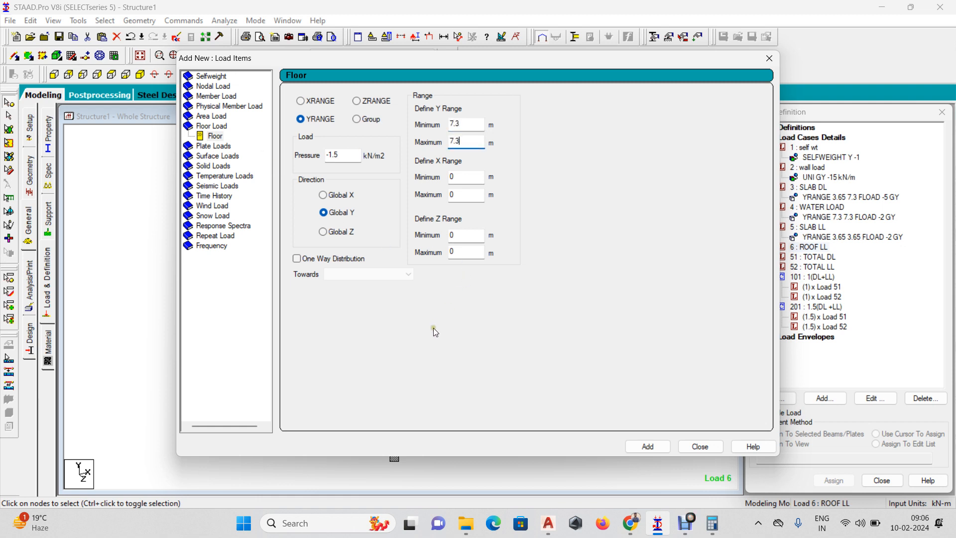
pyautogui.click(648, 446)
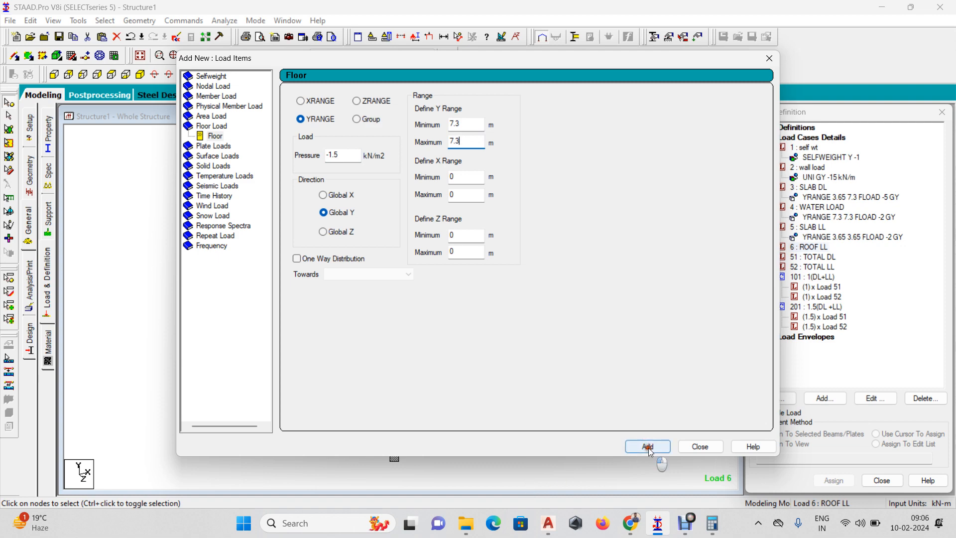
pyautogui.click(699, 446)
# Step: Add a repeat load to TOTAL DL combining self wt, wall load, SLAB DL and WATER LOAD with factor 1 each
pyautogui.click(811, 269)
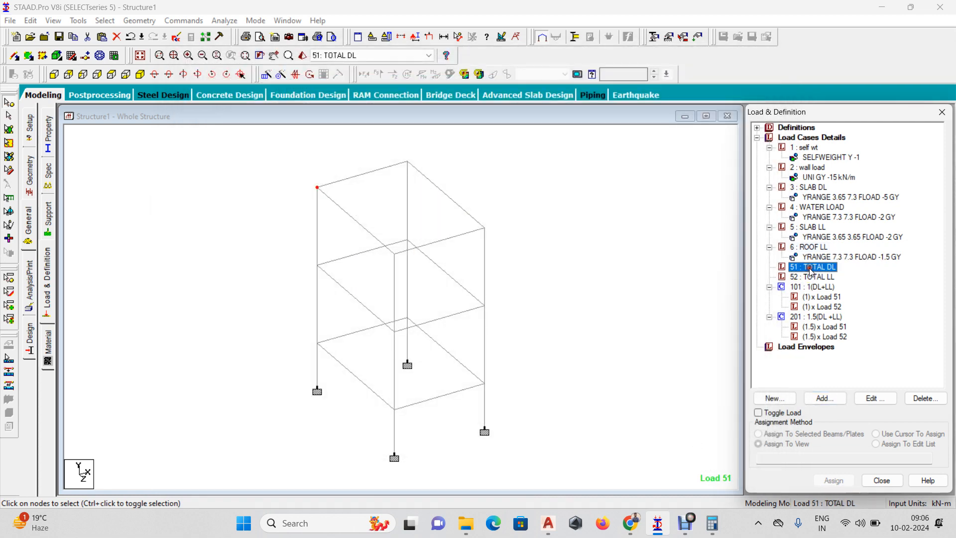
pyautogui.click(825, 400)
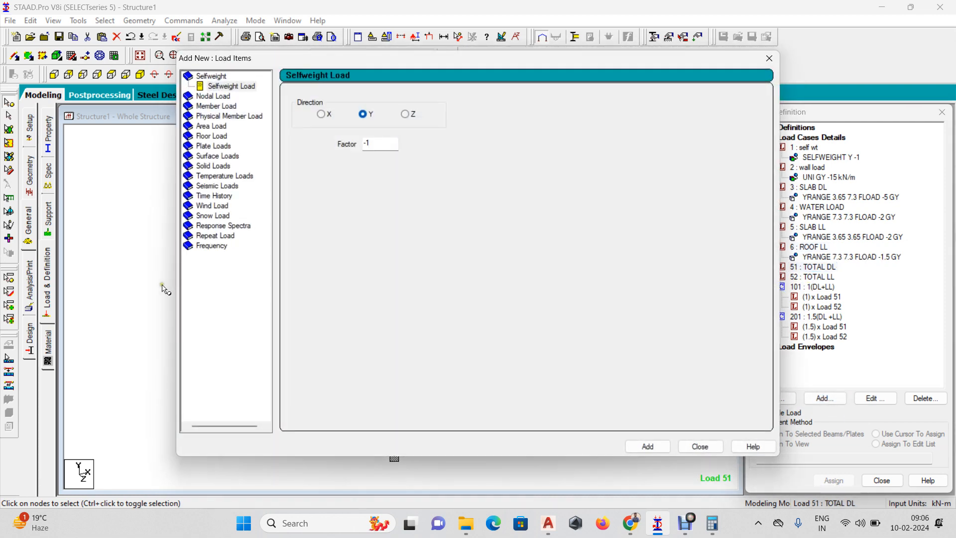
pyautogui.click(215, 237)
pyautogui.moveTo(321, 111); pyautogui.dragTo(318, 148)
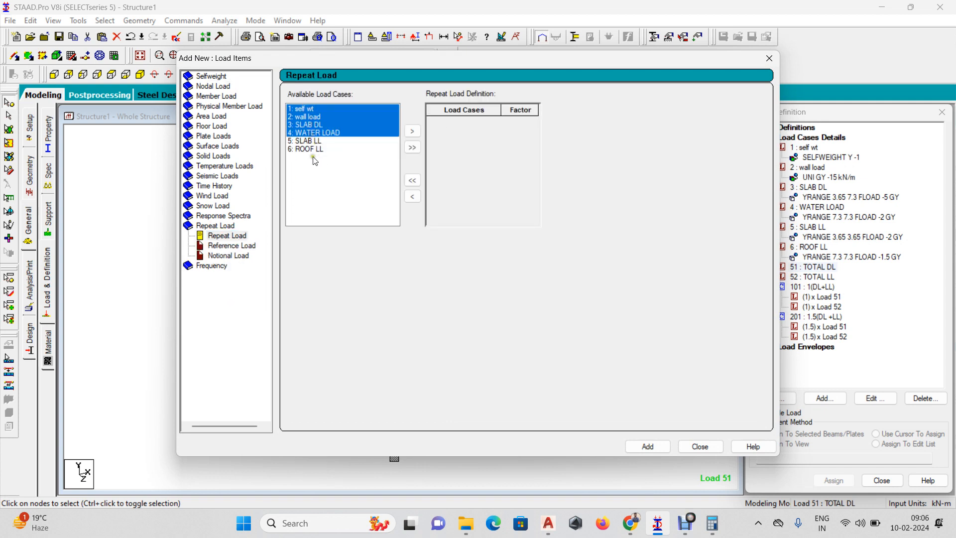
pyautogui.click(412, 131)
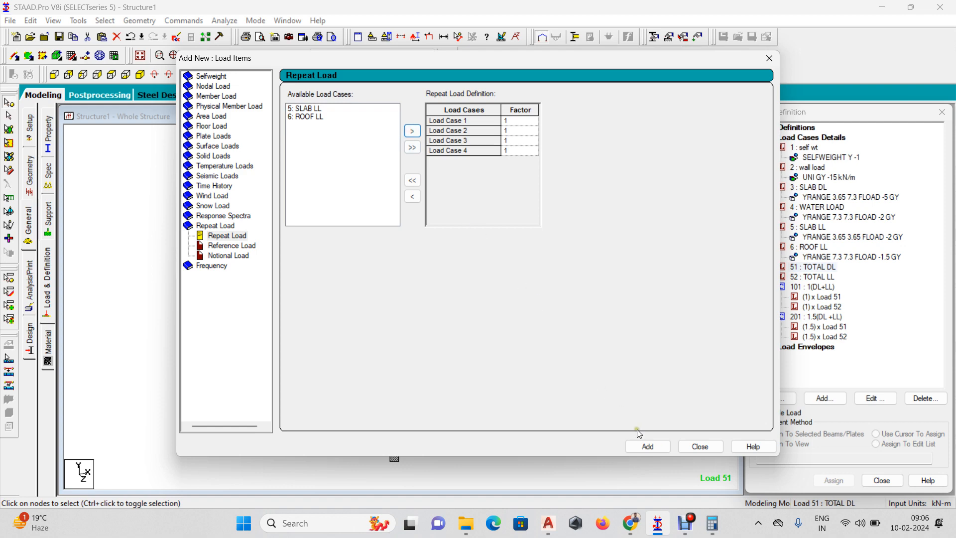
pyautogui.click(640, 447)
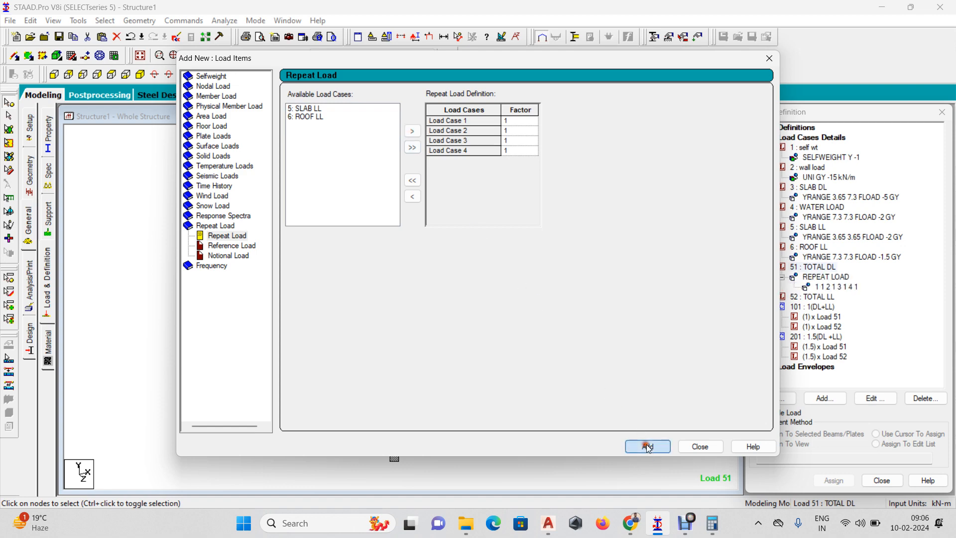
pyautogui.click(699, 447)
# Step: Add a repeat load to TOTAL LL combining SLAB LL and ROOF LL with factor 1 each
pyautogui.click(817, 298)
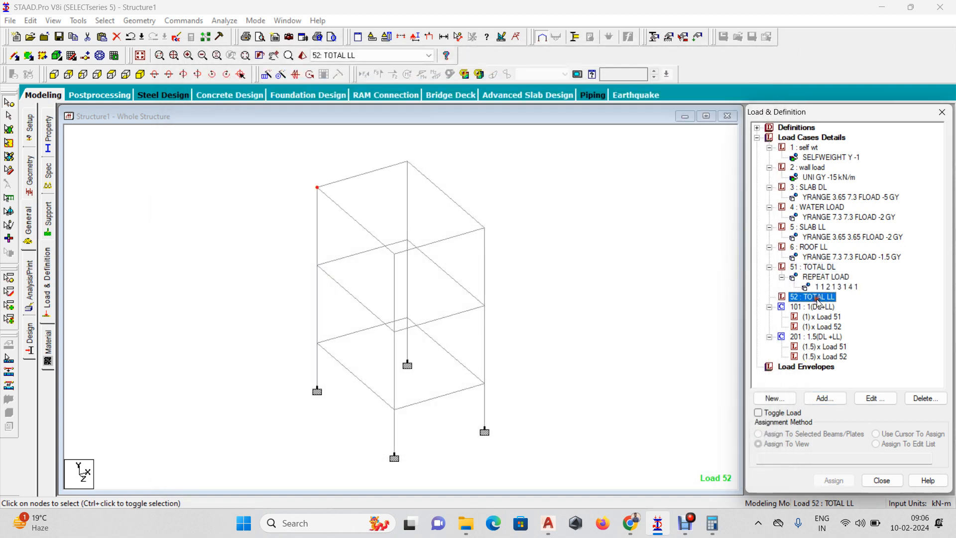
pyautogui.click(824, 397)
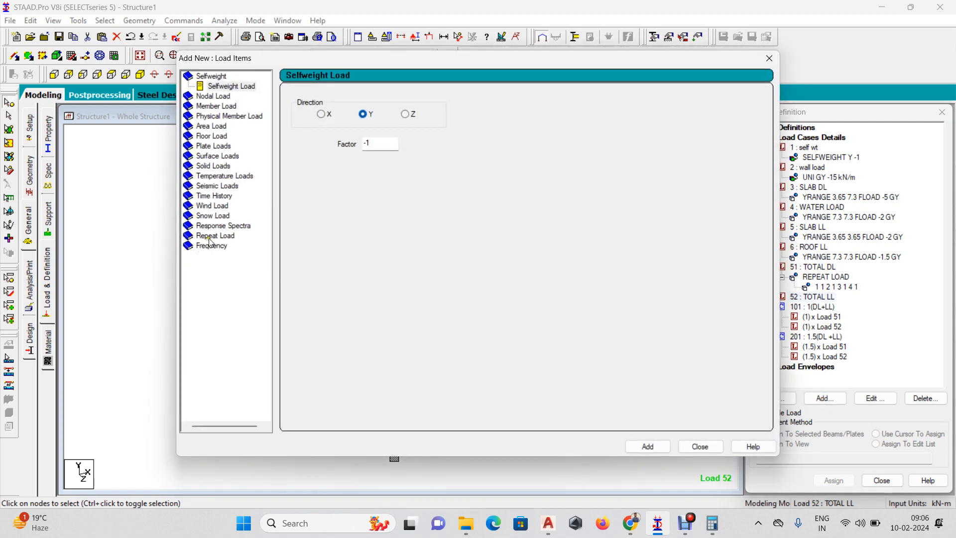
pyautogui.click(210, 238)
pyautogui.moveTo(308, 144)
pyautogui.mouseDown()
pyautogui.moveTo(314, 164)
pyautogui.moveTo(305, 149)
pyautogui.mouseUp()
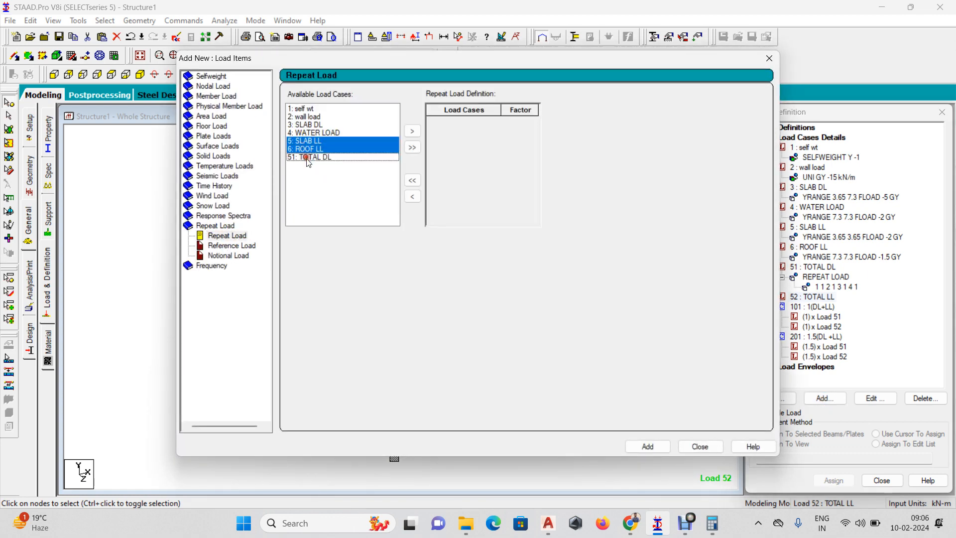
pyautogui.click(412, 131)
pyautogui.click(649, 447)
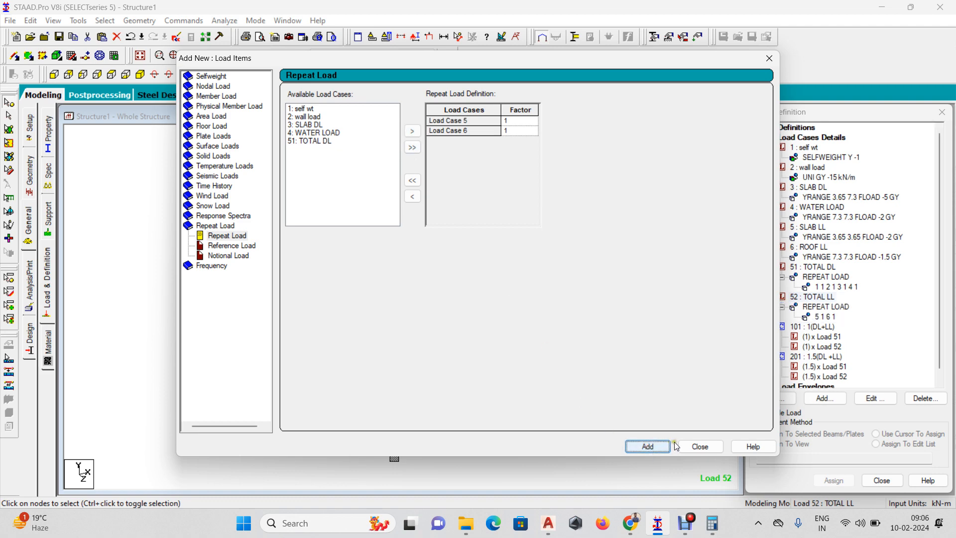
pyautogui.click(700, 447)
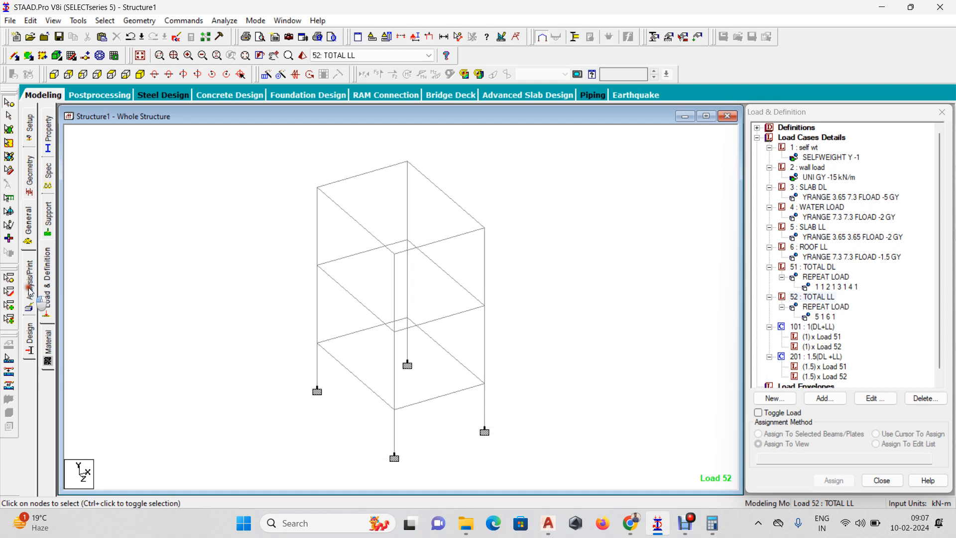
# Step: Add a Perform Analysis command with the Statics Check print option
pyautogui.click(28, 288)
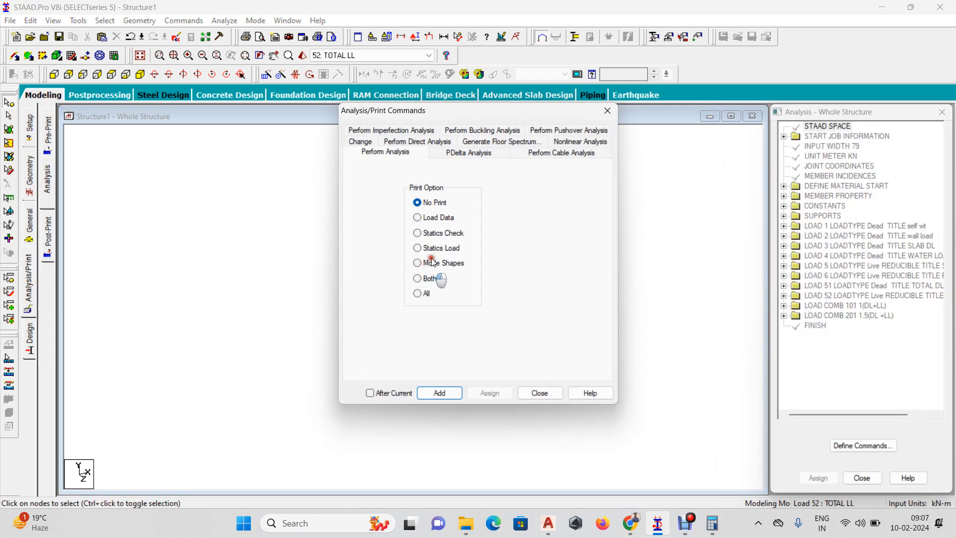
pyautogui.click(418, 234)
pyautogui.click(456, 397)
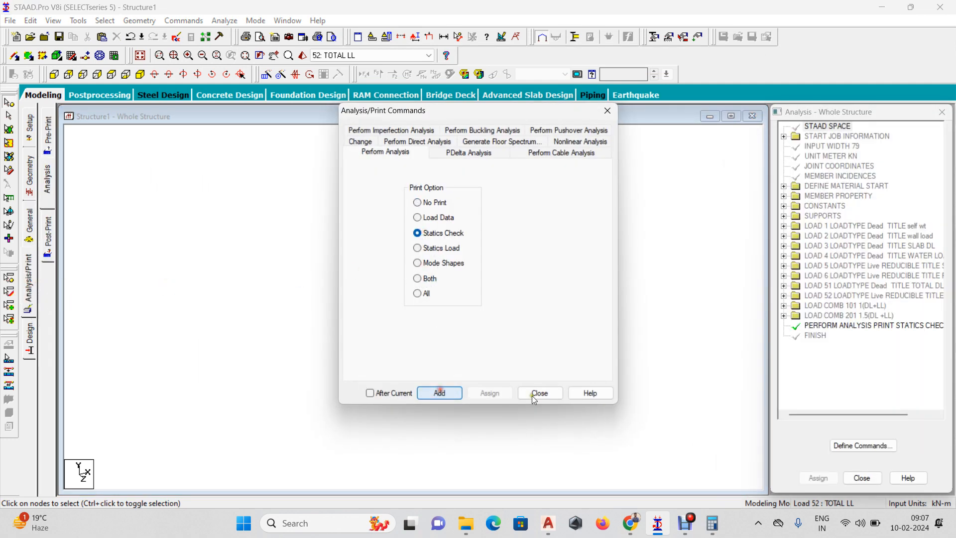
pyautogui.click(548, 393)
# Step: Run the structural analysis and finish it, staying in modeling mode
pyautogui.click(224, 21)
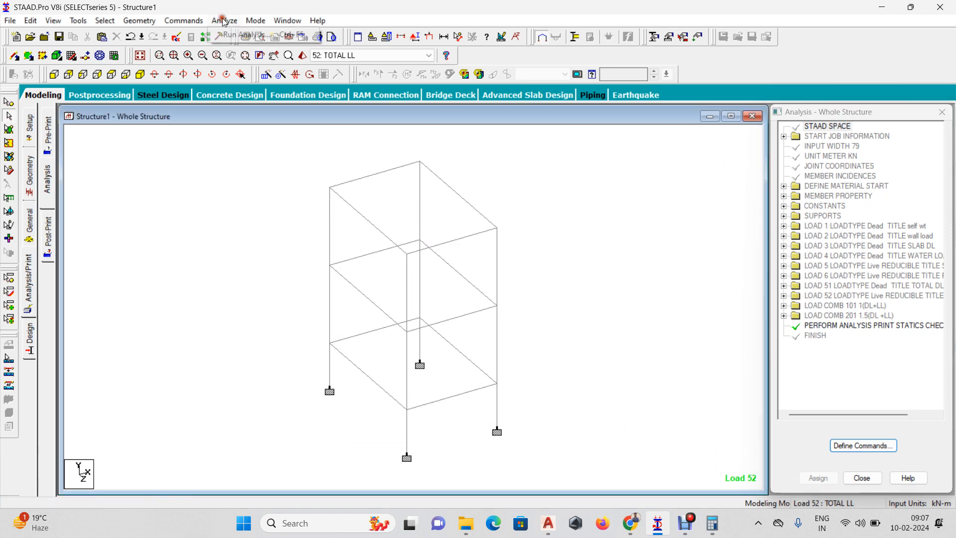
pyautogui.click(235, 31)
pyautogui.click(404, 275)
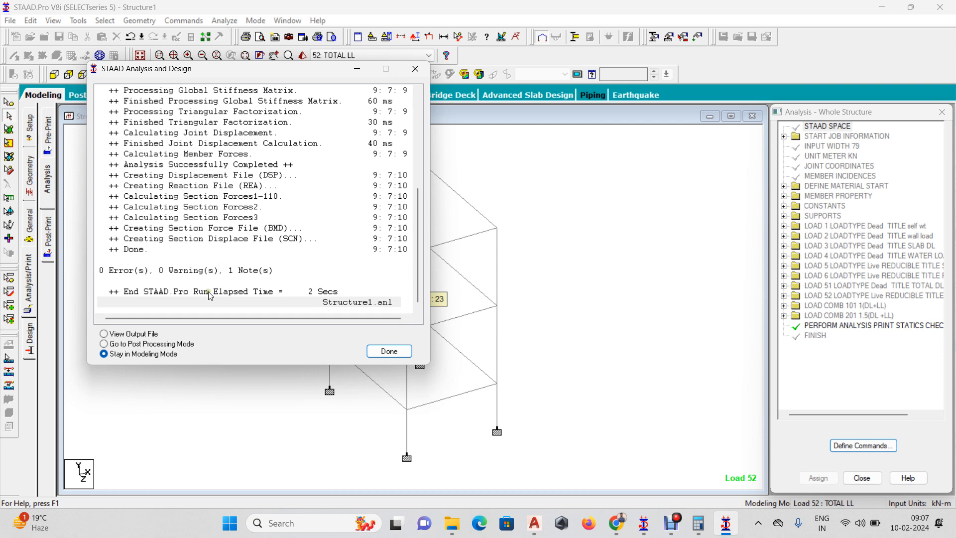
pyautogui.click(389, 351)
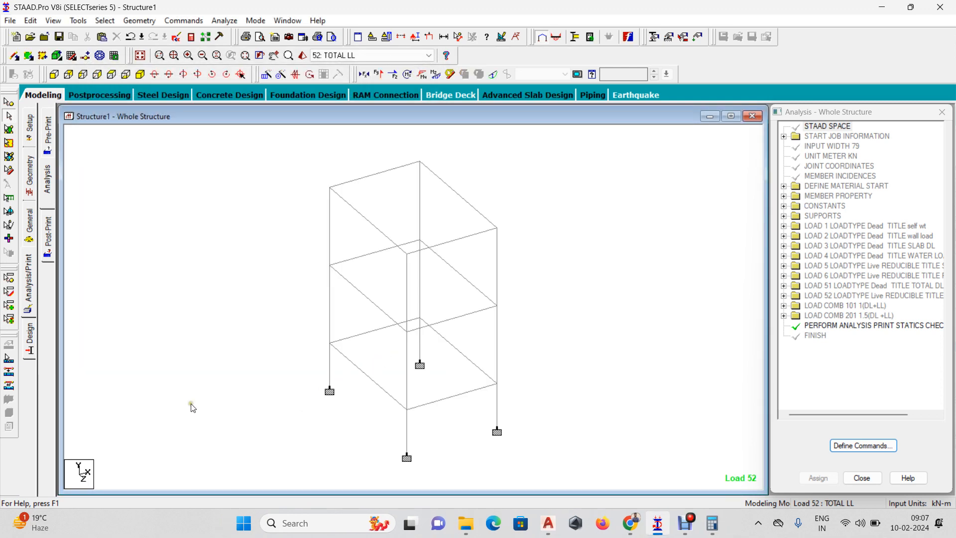
# Step: Open the concrete design settings and set the current design code to IS456
pyautogui.click(29, 336)
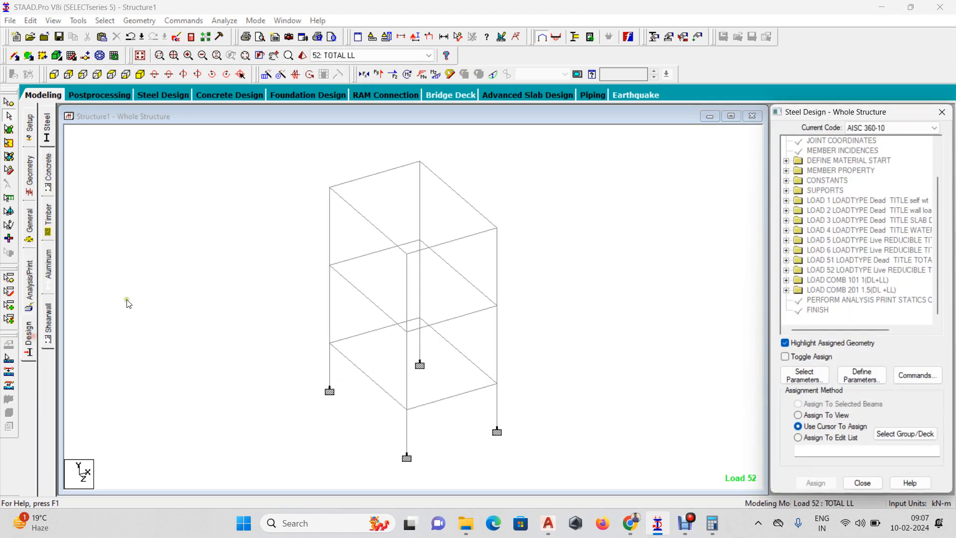
pyautogui.click(49, 170)
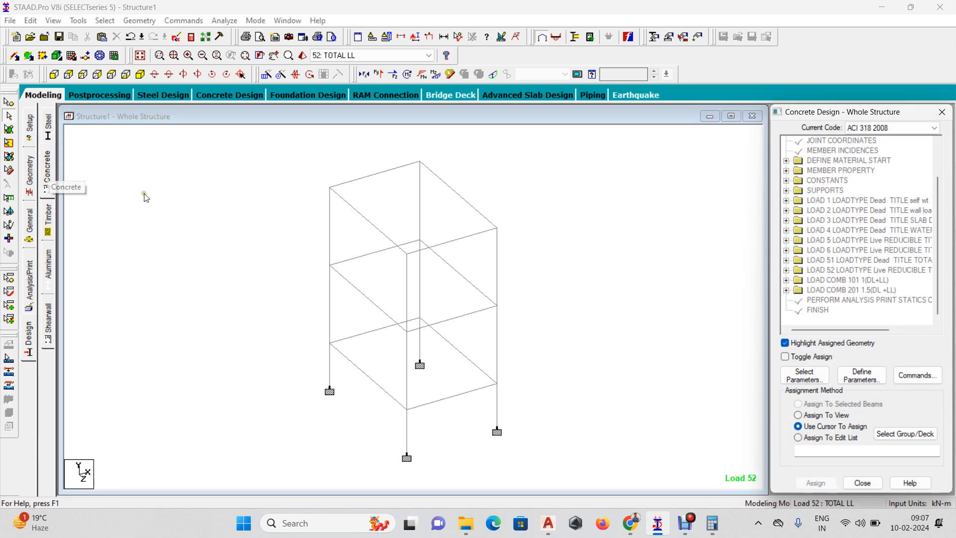
pyautogui.click(857, 128)
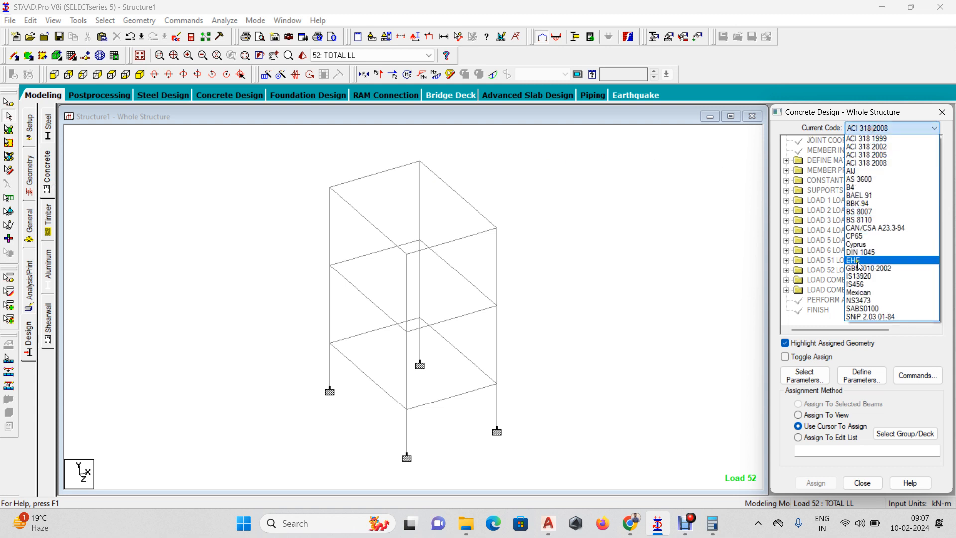
pyautogui.click(868, 286)
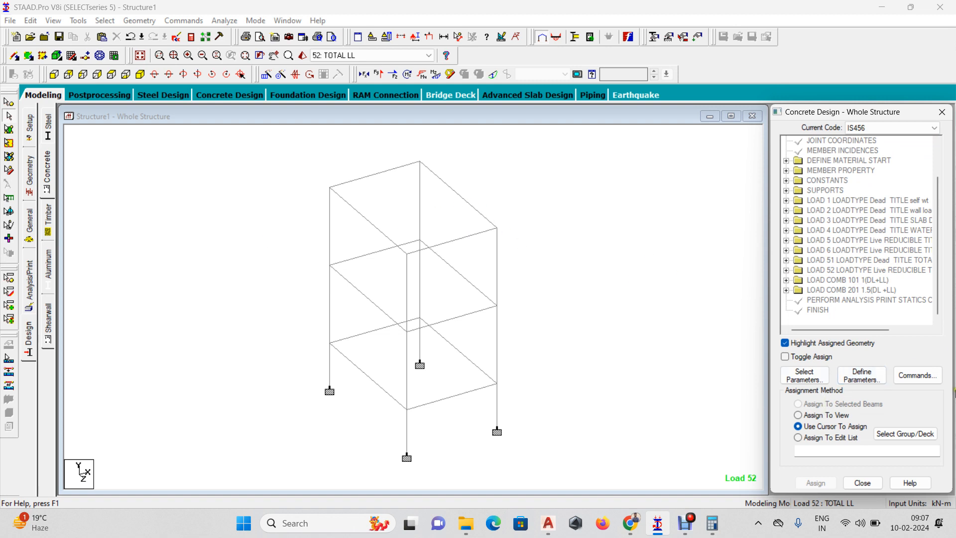
# Step: Add the CLEAR concrete design parameter with a cover distance of 0.025 m
pyautogui.click(861, 374)
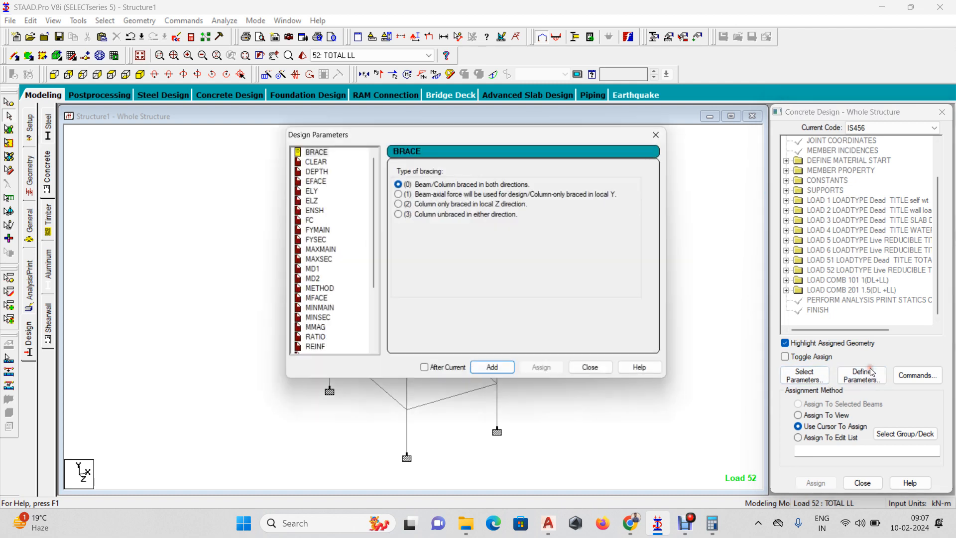
pyautogui.click(316, 161)
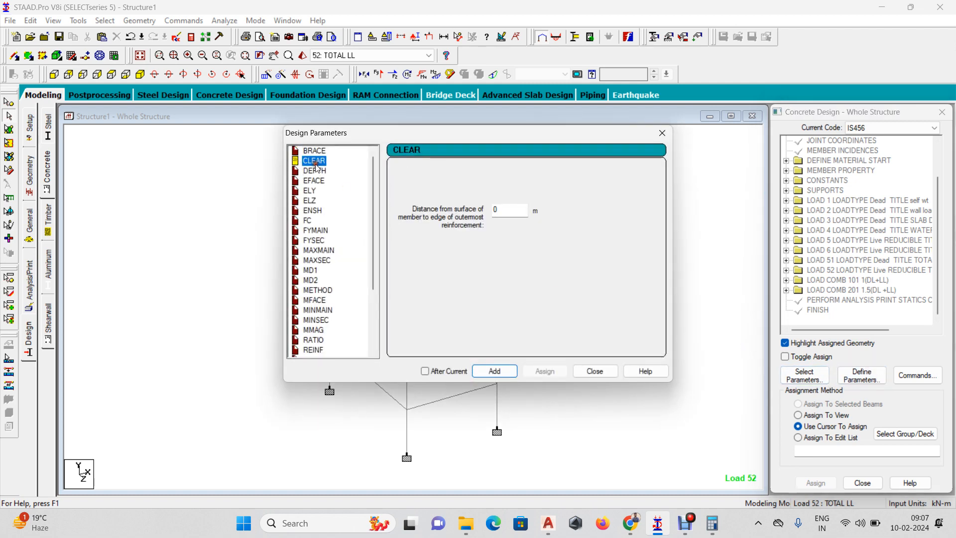
pyautogui.click(513, 211)
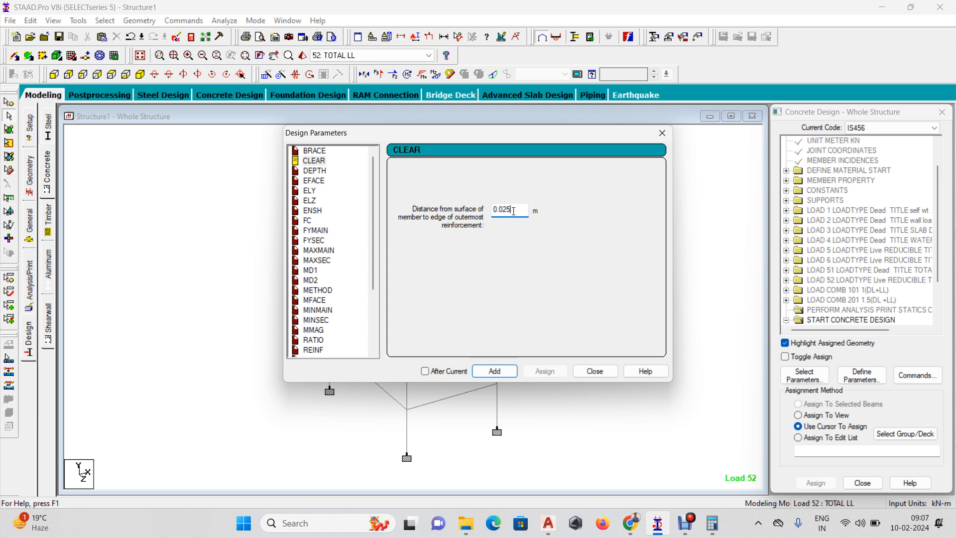
# Step: Add the FC design parameter with a concrete compressive strength of 20000 kN/m2
pyautogui.click(307, 220)
pyautogui.doubleClick(526, 214)
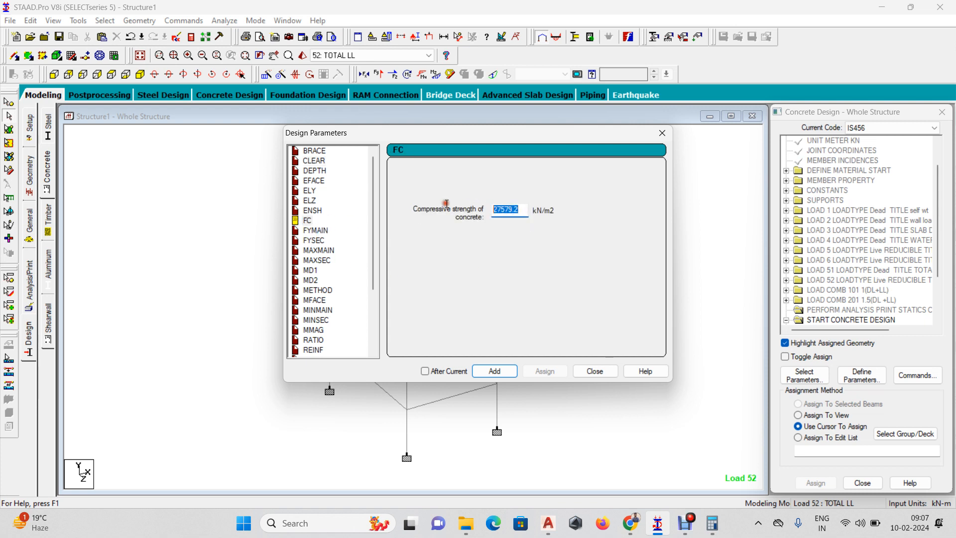
pyautogui.write('20000')
pyautogui.click(509, 371)
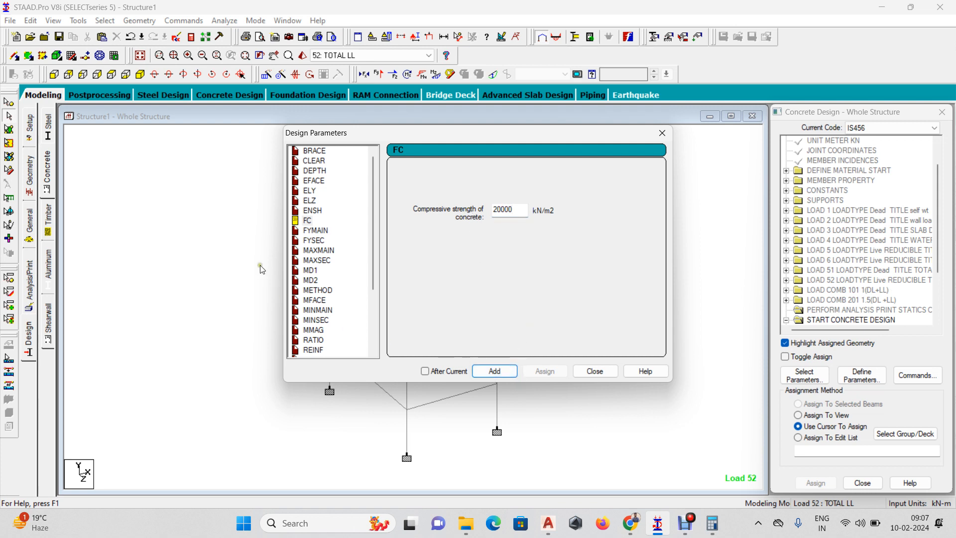
# Step: Add the FYMAIN design parameter with a main reinforcement yield strength of 500000 kN/m2
pyautogui.click(317, 231)
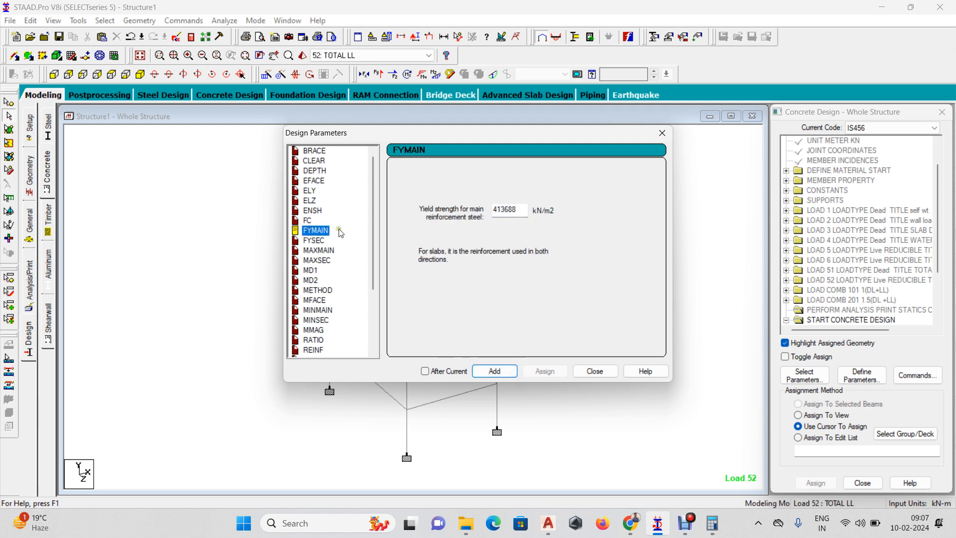
pyautogui.doubleClick(523, 209)
pyautogui.write('5')
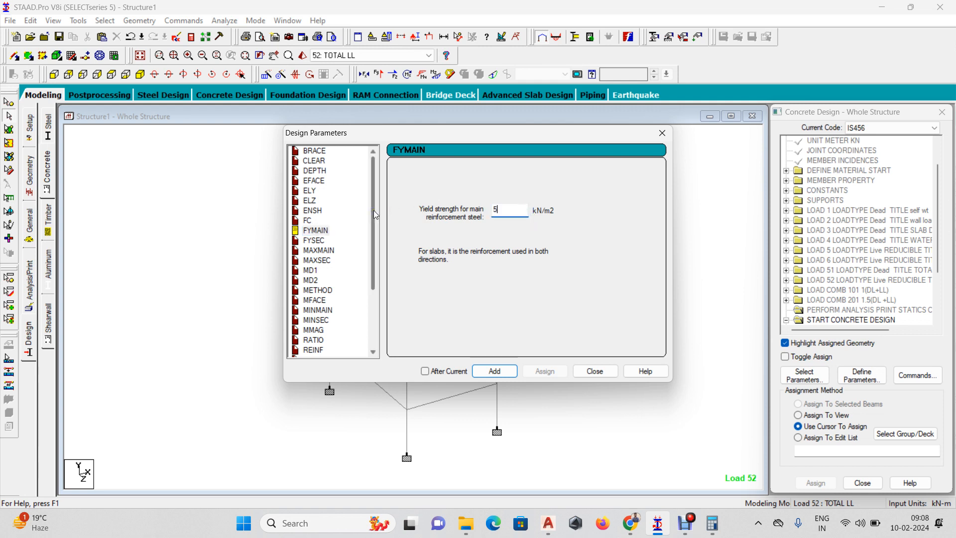
pyautogui.write('00000')
pyautogui.click(493, 373)
# Step: Add the FYSEC design parameter with a shear reinforcement yield strength of 500000 kN/m2
pyautogui.click(314, 240)
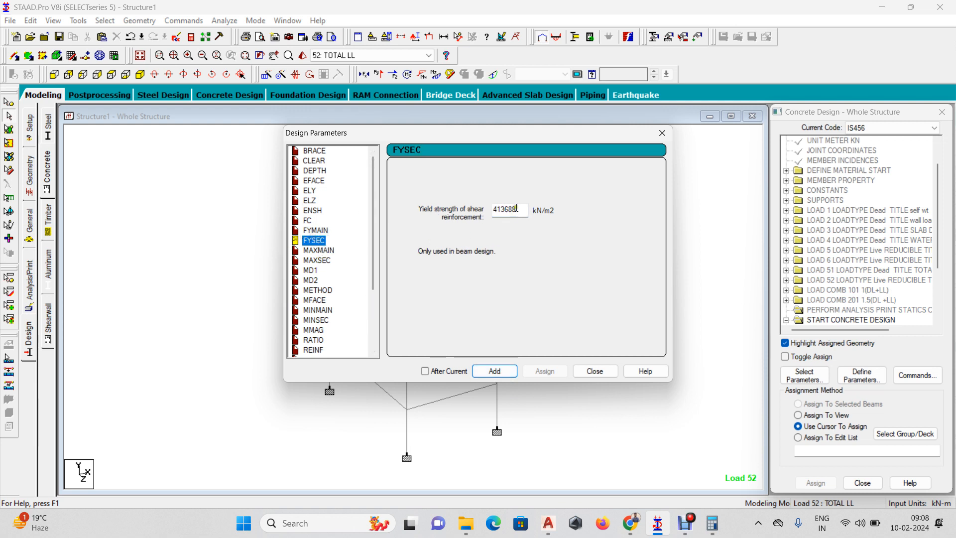
pyautogui.write('5000')
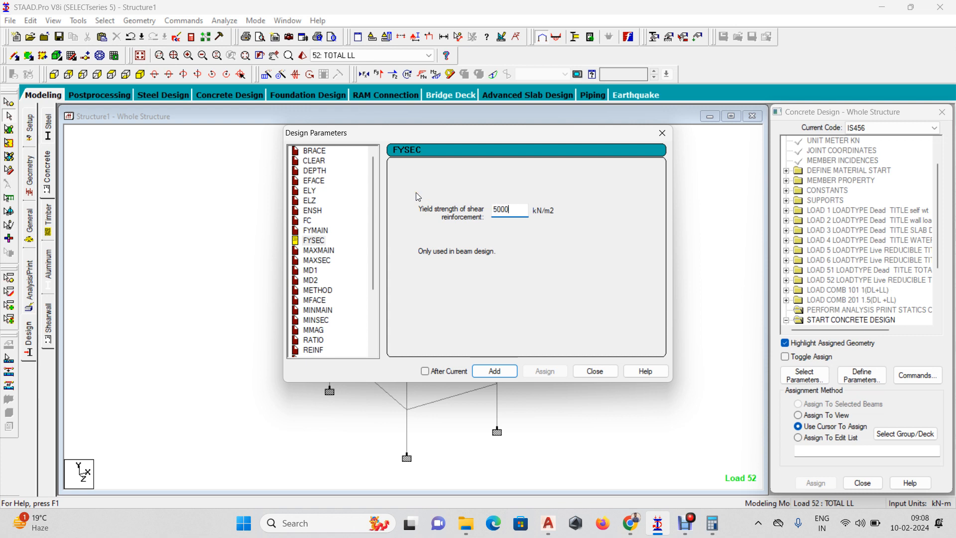
pyautogui.press('BackSpace')
pyautogui.write('0000')
pyautogui.click(495, 371)
# Step: Add the RFACE design parameter with option 3, the 2 faced distribution about the minor axis
pyautogui.scroll(-3, 328, 299)
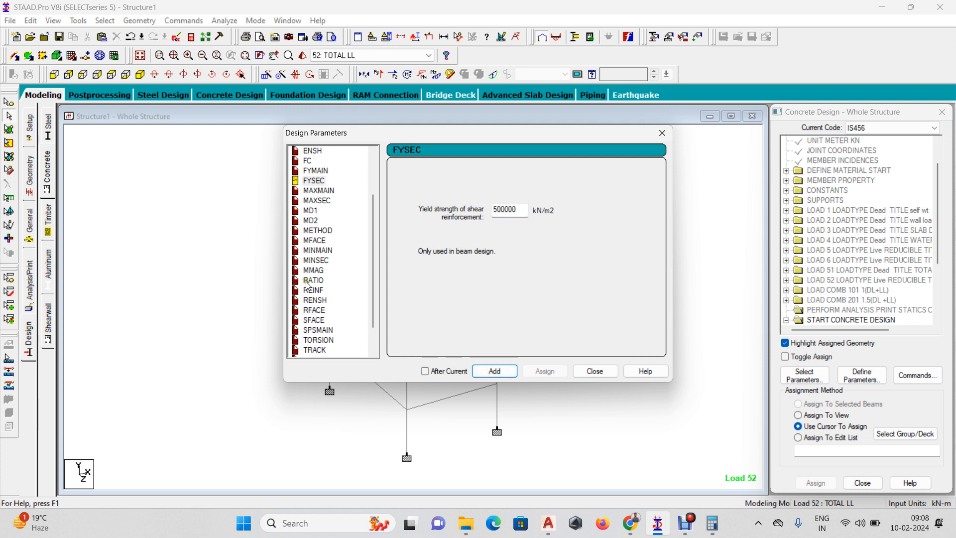
pyautogui.click(314, 281)
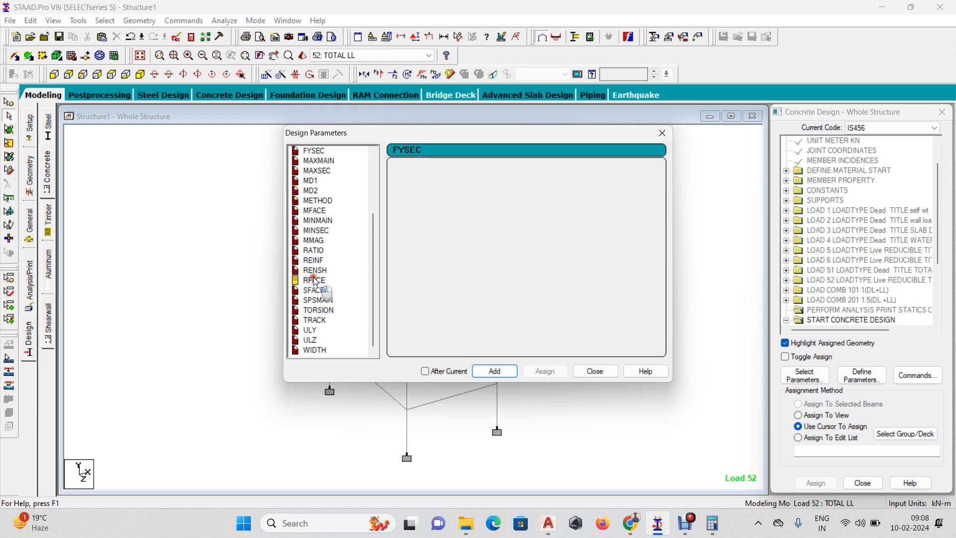
pyautogui.click(433, 194)
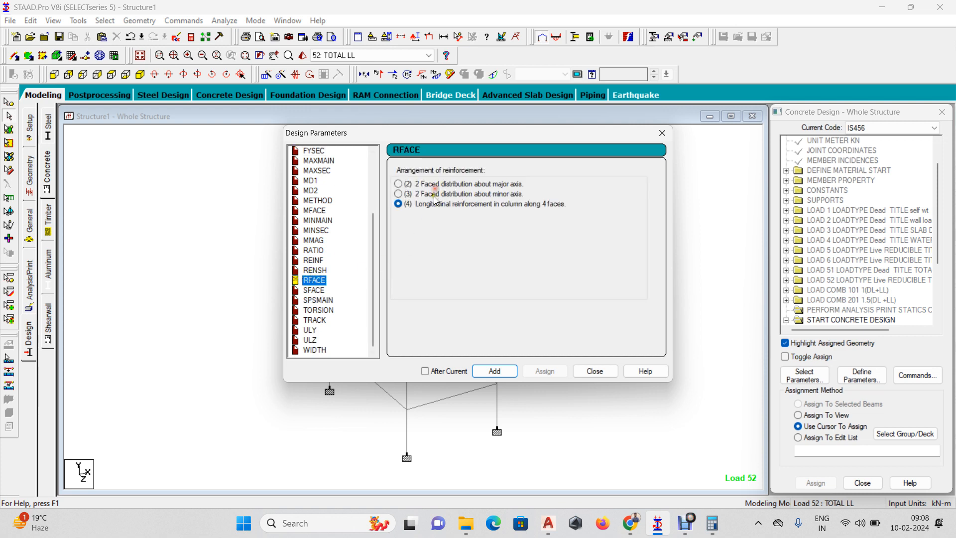
pyautogui.click(498, 371)
# Step: Add the TRACK design parameter with detail level 2 and finish defining parameters
pyautogui.click(314, 321)
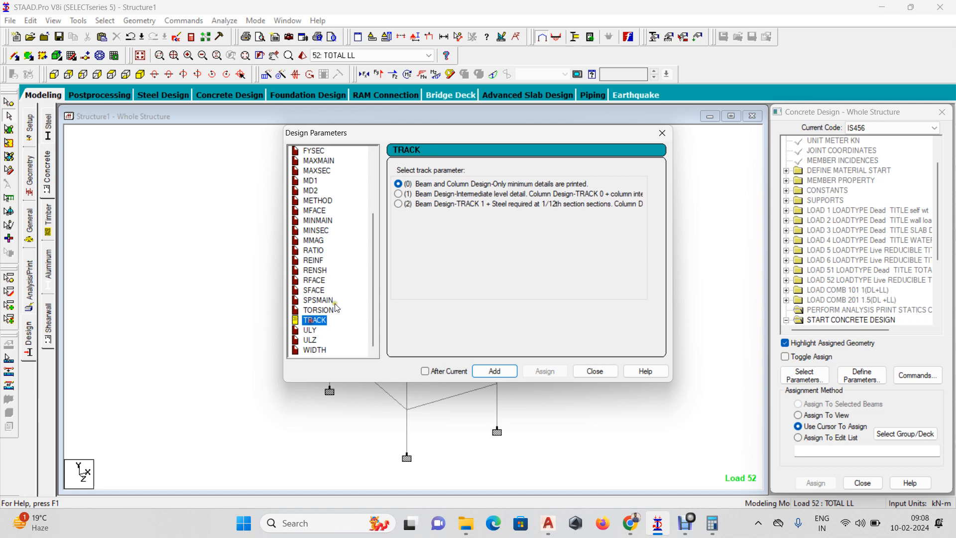
pyautogui.click(430, 204)
pyautogui.click(495, 371)
pyautogui.click(590, 373)
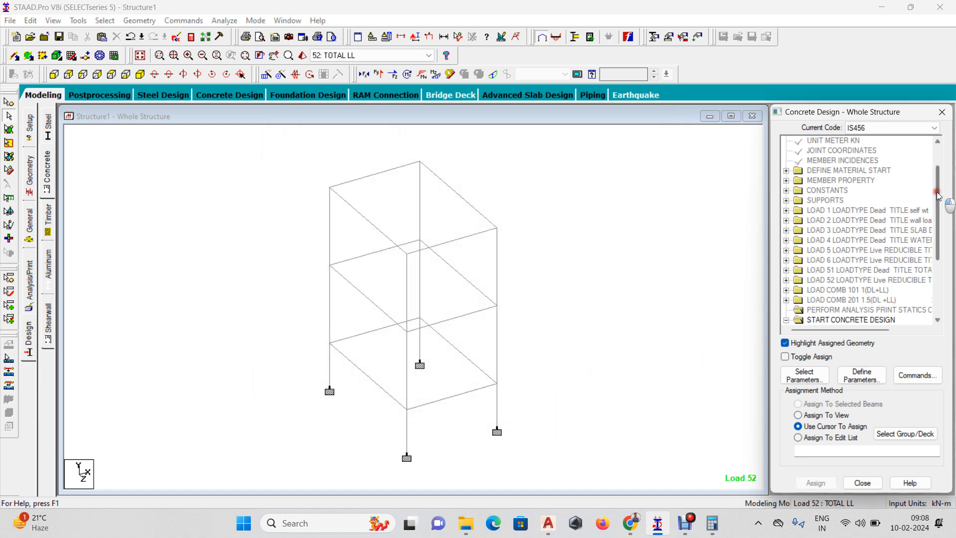
# Step: Add the Design Beam, Design Column and Take Off commands, and select the CLEAR 0.04 parameter for assignment
pyautogui.moveTo(938, 196); pyautogui.dragTo(938, 251)
pyautogui.click(903, 373)
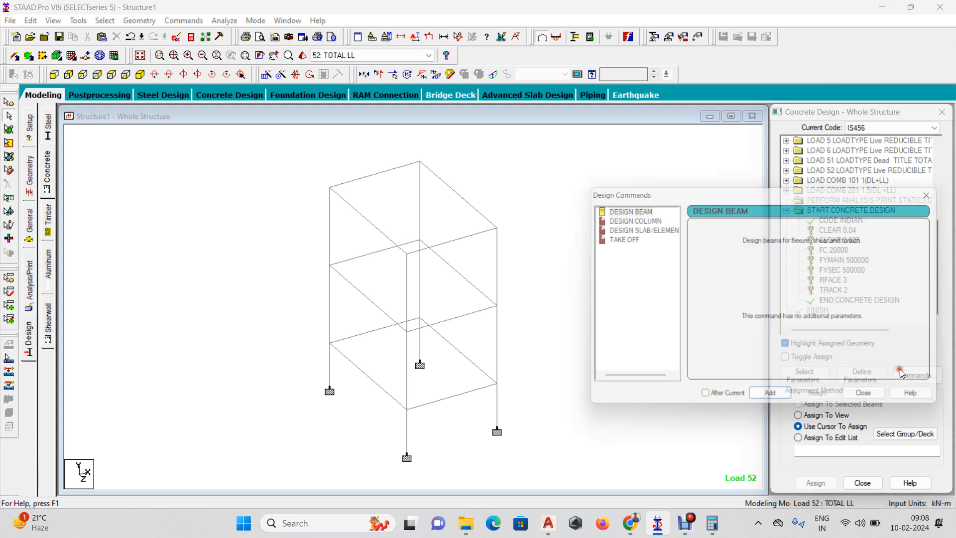
pyautogui.click(645, 212)
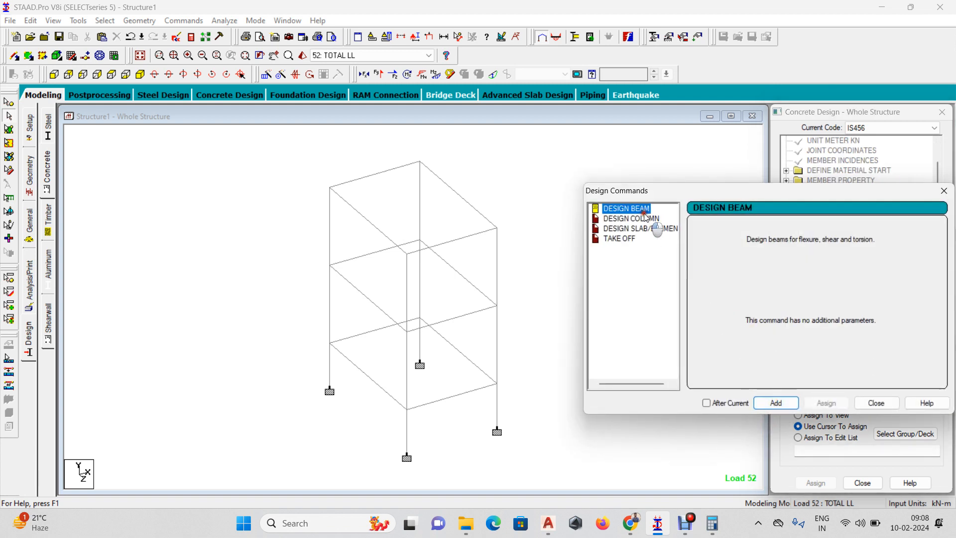
pyautogui.click(631, 218)
pyautogui.click(789, 403)
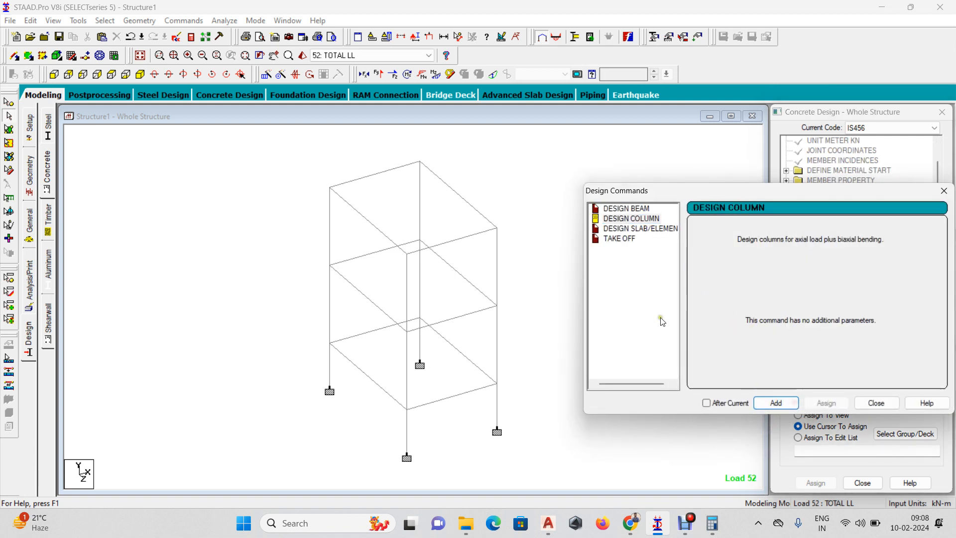
pyautogui.click(620, 238)
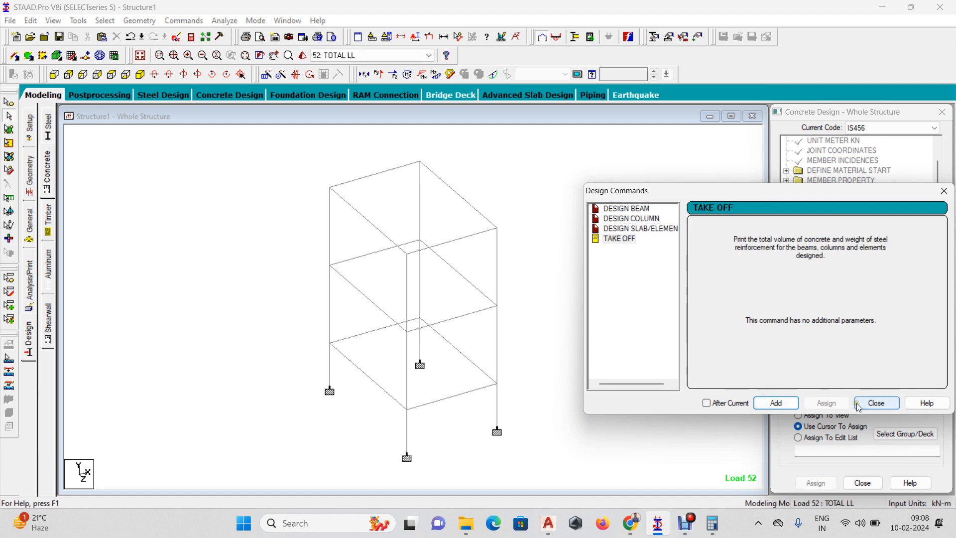
pyautogui.click(859, 403)
pyautogui.click(840, 202)
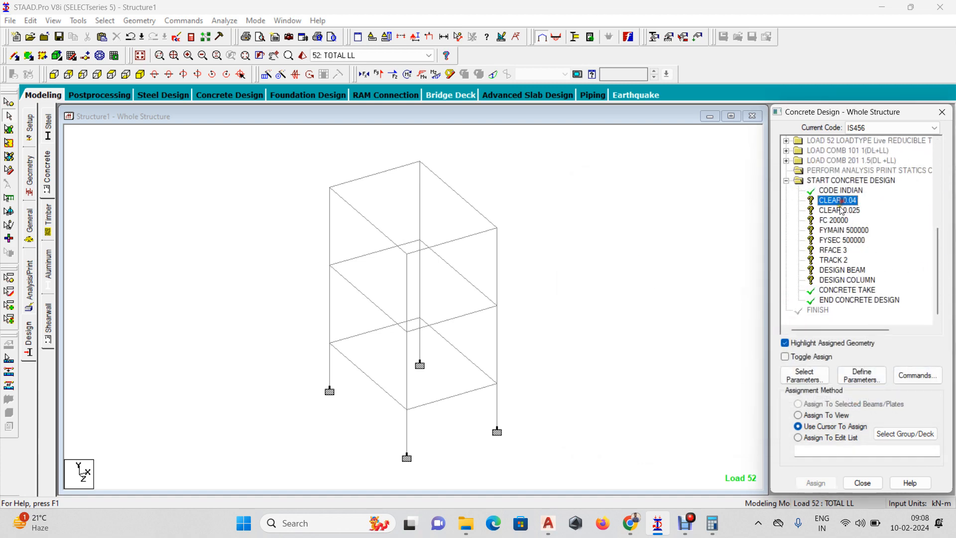
pyautogui.click(104, 20)
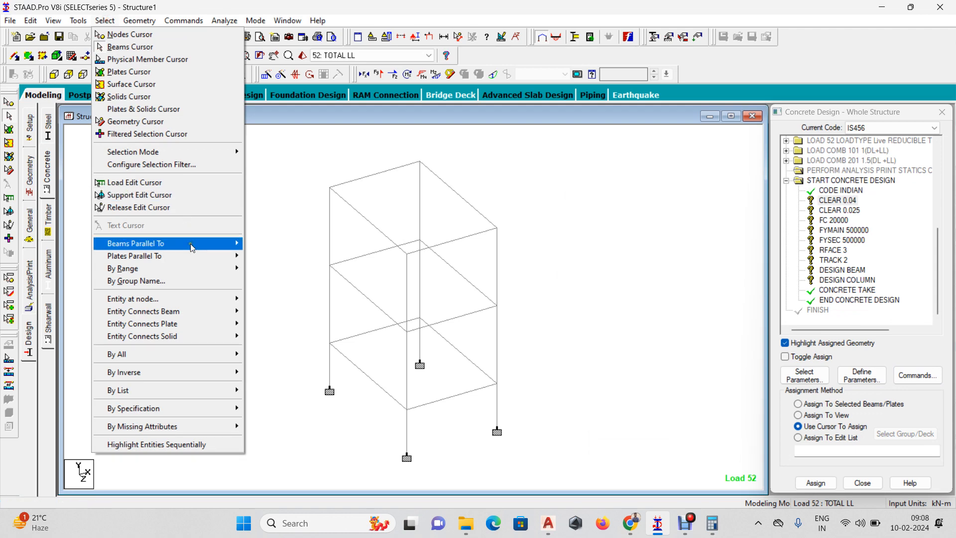
pyautogui.moveTo(192, 248)
pyautogui.click(256, 246)
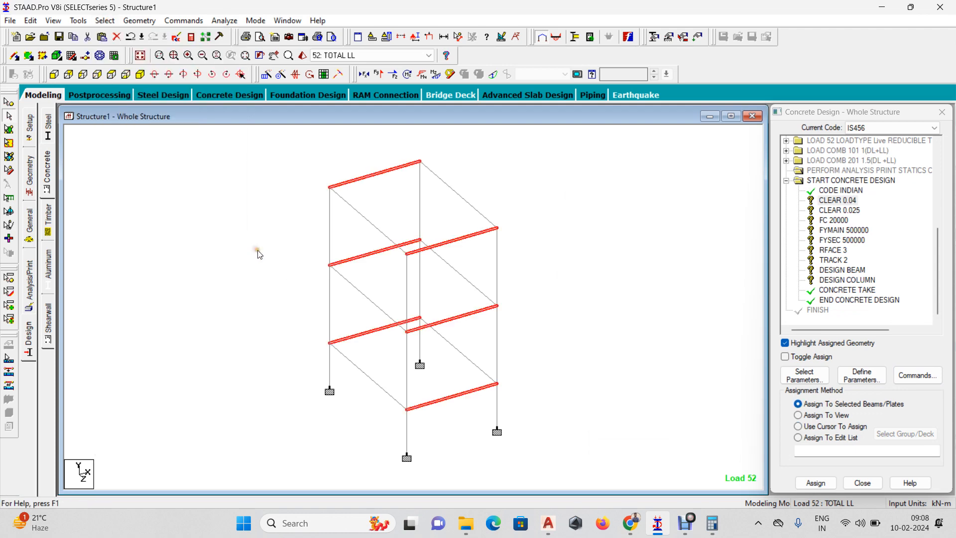
pyautogui.click(95, 22)
pyautogui.moveTo(223, 248)
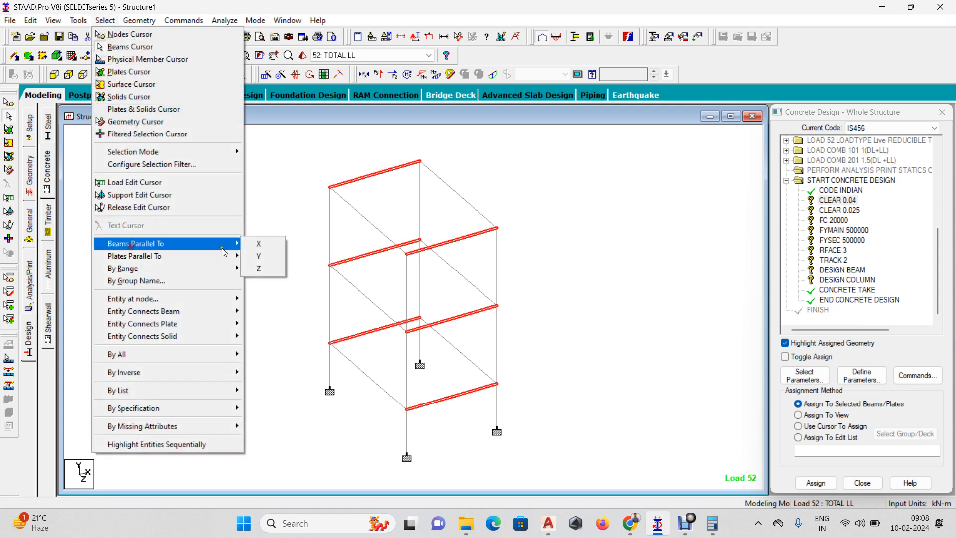
pyautogui.click(261, 268)
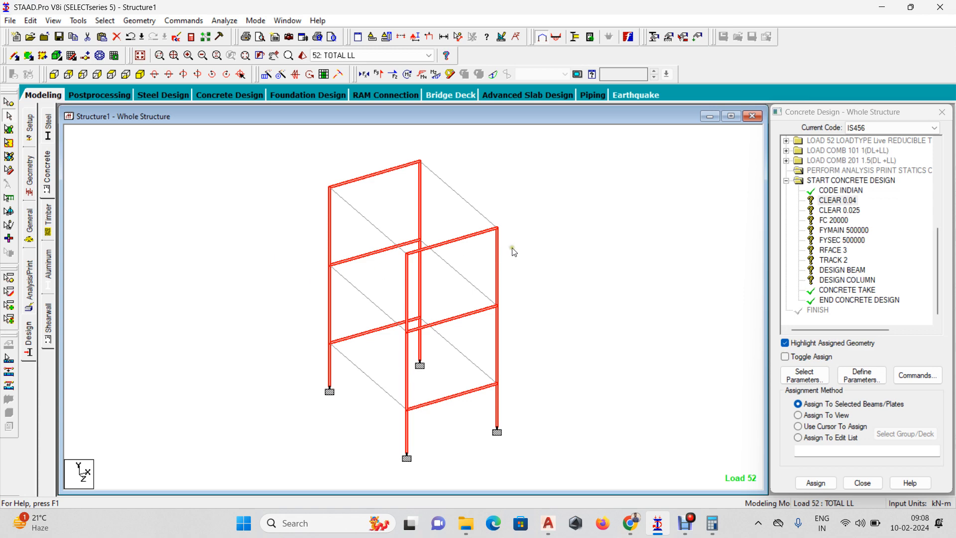
pyautogui.click(577, 246)
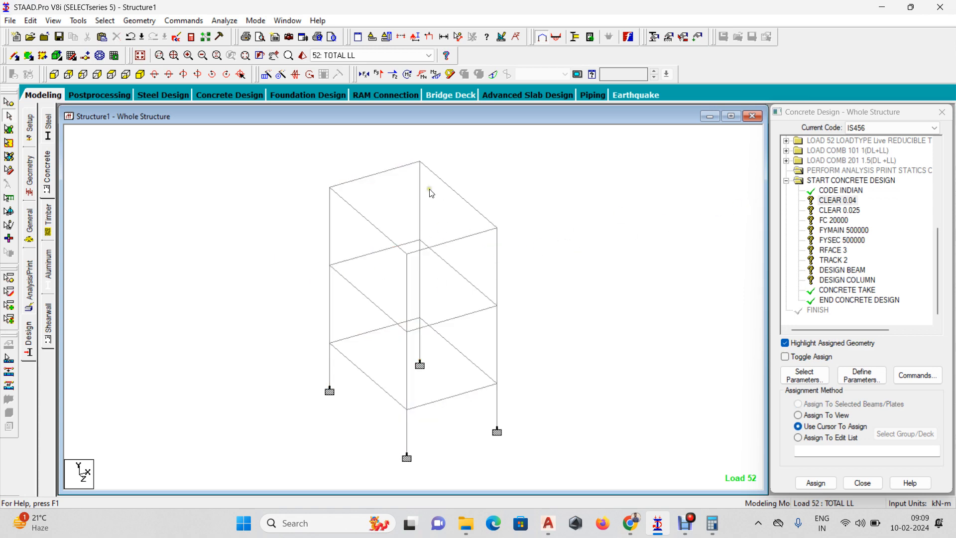
# Step: Assign the CLEAR 0.04 parameter to all columns, selecting the members parallel to Y
pyautogui.click(104, 20)
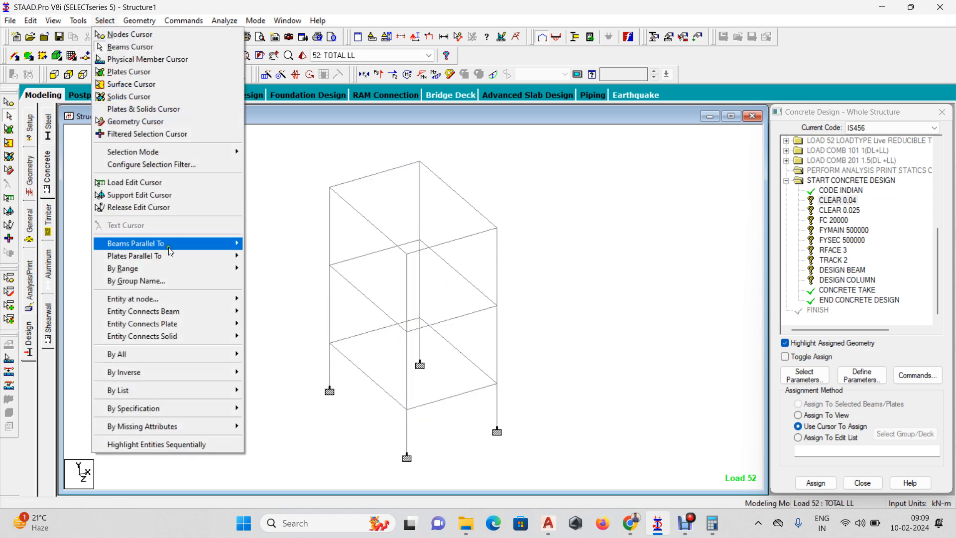
pyautogui.moveTo(230, 244)
pyautogui.click(262, 256)
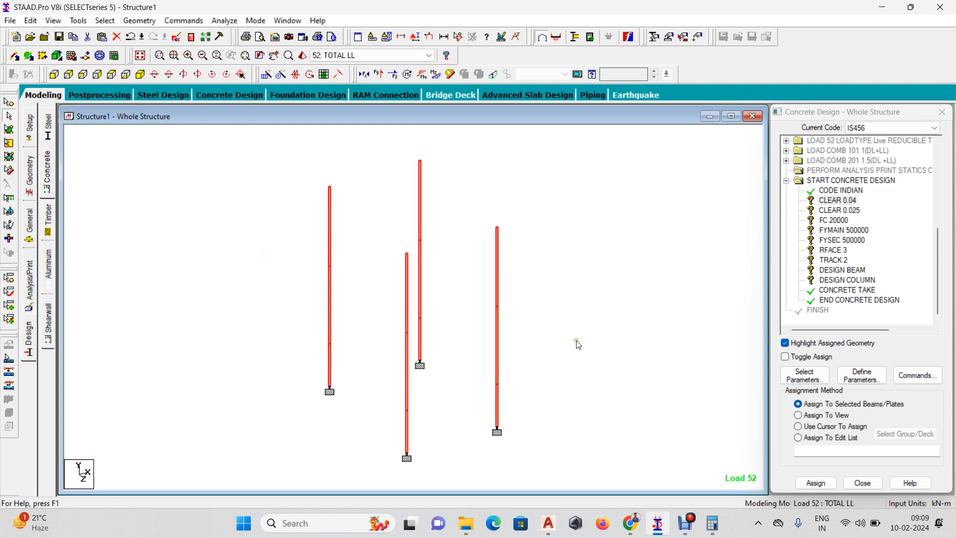
pyautogui.click(835, 484)
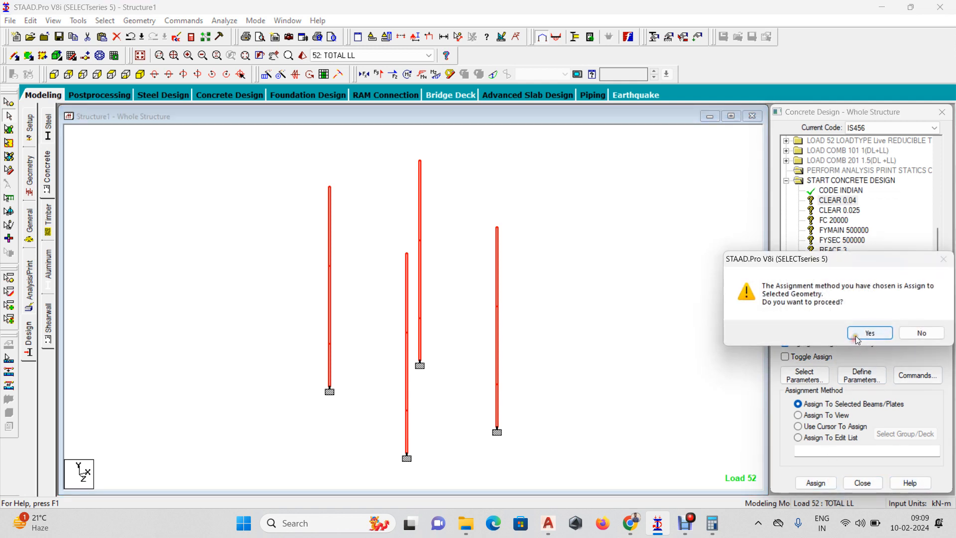
pyautogui.click(870, 333)
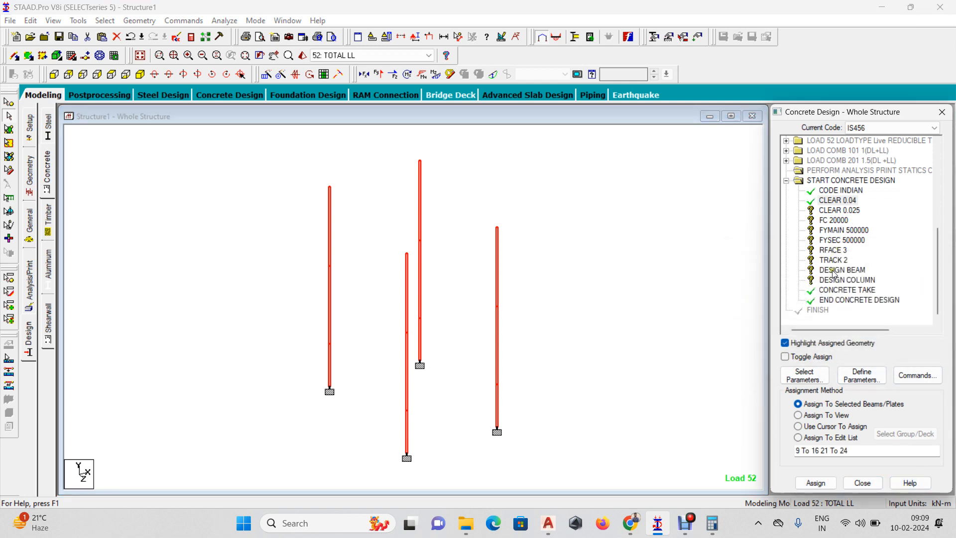
# Step: Assign the Design Column command to all the columns using the Assign To View method
pyautogui.click(837, 280)
pyautogui.click(820, 428)
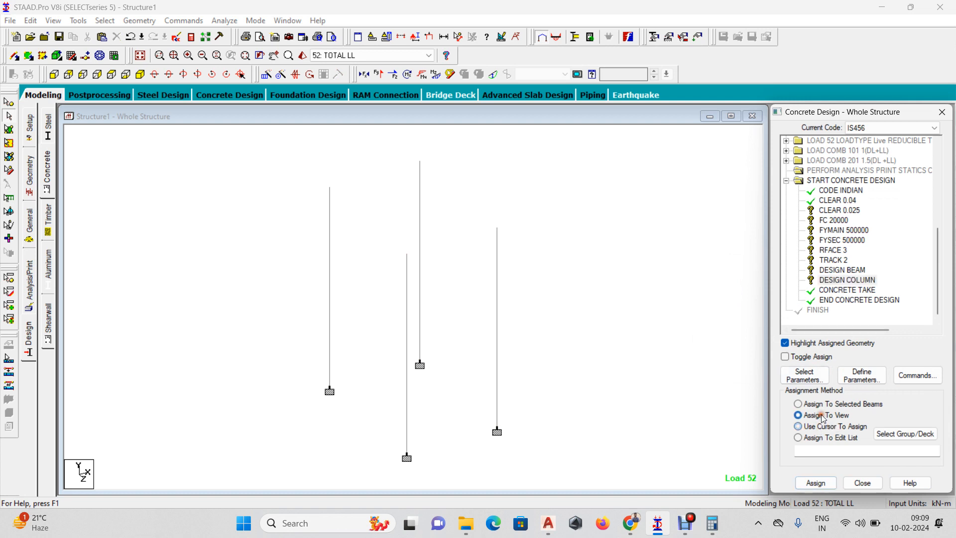
pyautogui.click(820, 416)
pyautogui.click(816, 482)
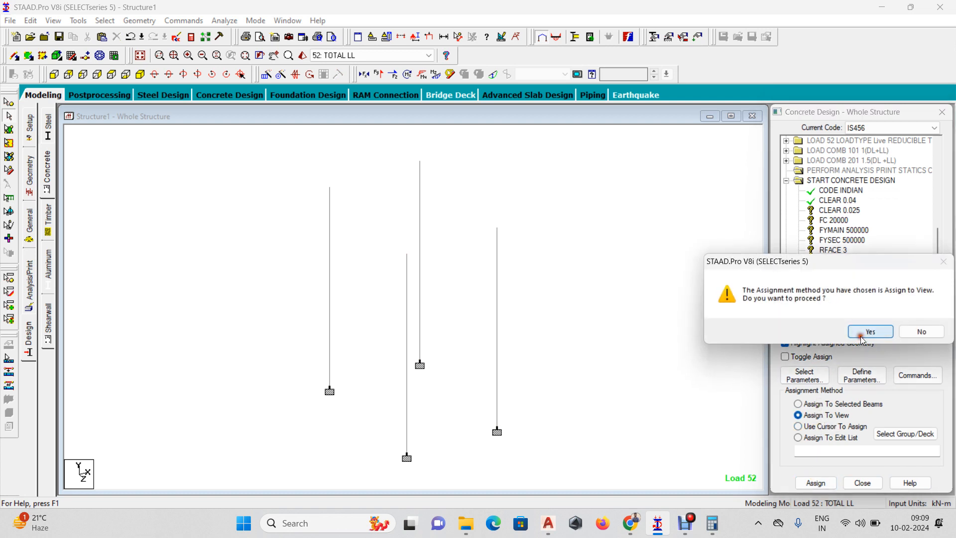
pyautogui.click(869, 333)
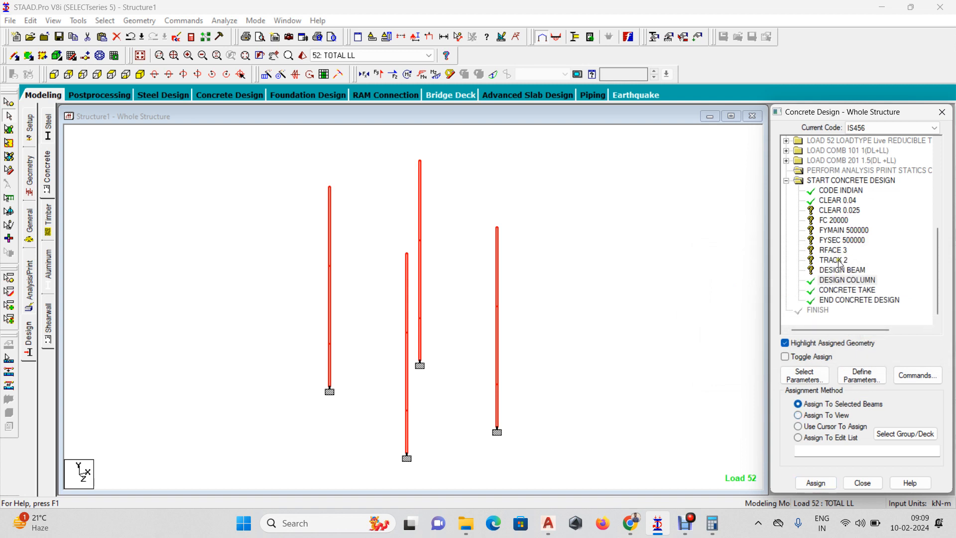
# Step: Assign the TRACK 2 parameter to the columns using the Assign To View method
pyautogui.click(844, 280)
pyautogui.click(818, 416)
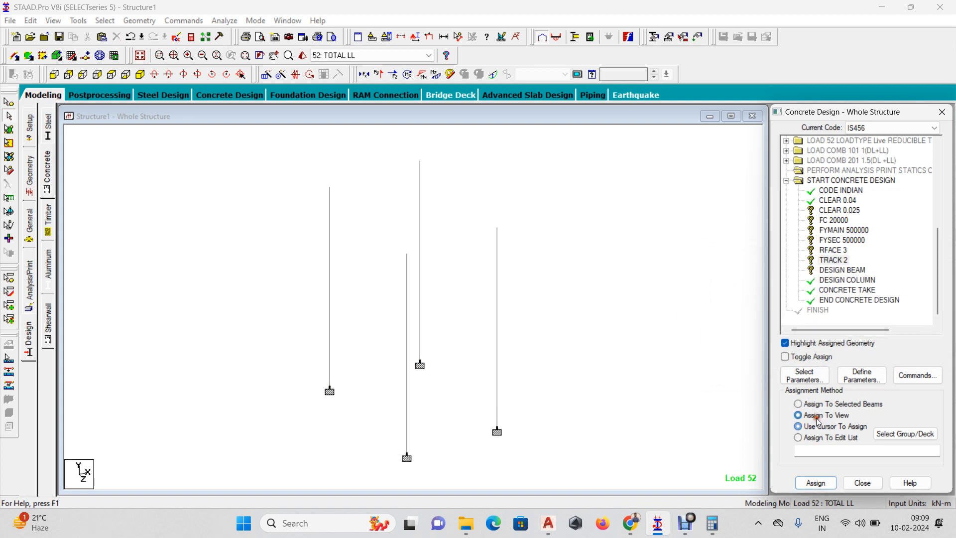
pyautogui.click(815, 482)
pyautogui.click(868, 332)
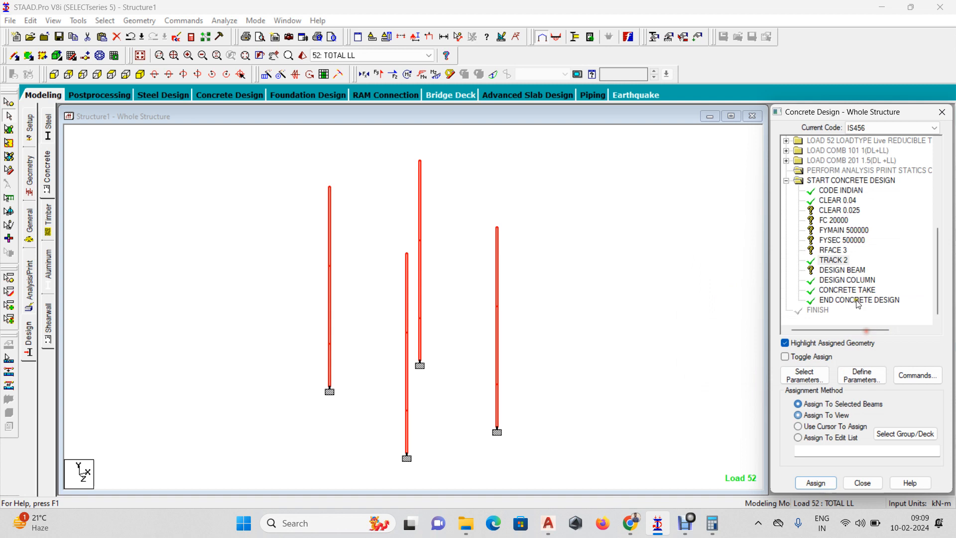
# Step: Assign the RFACE 3 parameter to the columns using the Assign To View method
pyautogui.click(833, 250)
pyautogui.click(798, 427)
pyautogui.click(825, 417)
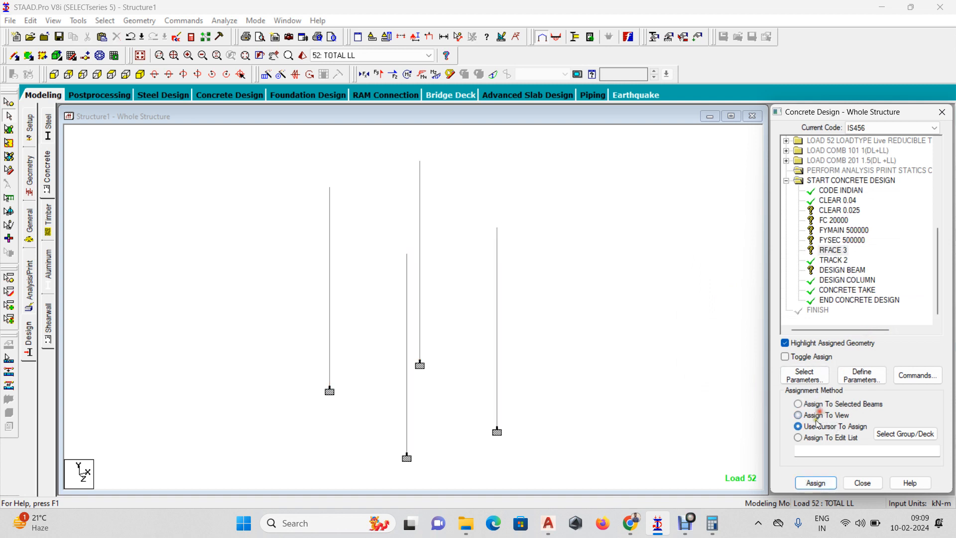
pyautogui.click(816, 483)
pyautogui.click(868, 332)
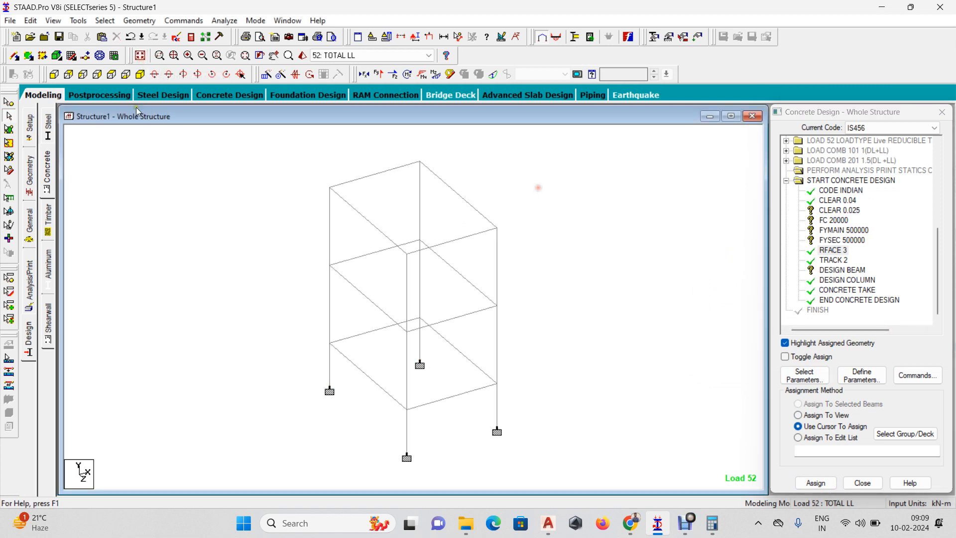
# Step: Isolate the horizontal beams of all three levels by selecting them in front view, and display only them in isometric view
pyautogui.click(54, 74)
pyautogui.moveTo(314, 154); pyautogui.dragTo(578, 182)
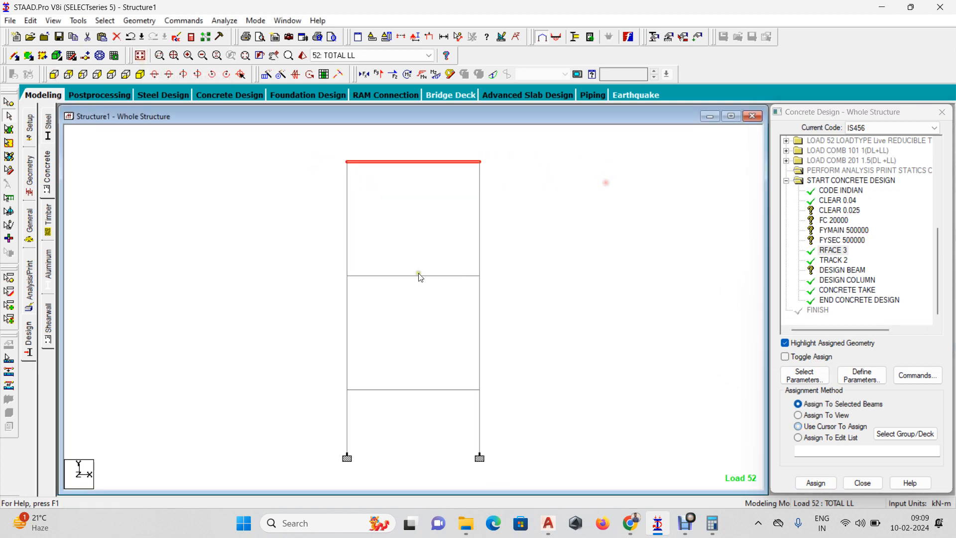
pyautogui.moveTo(294, 265); pyautogui.dragTo(551, 288)
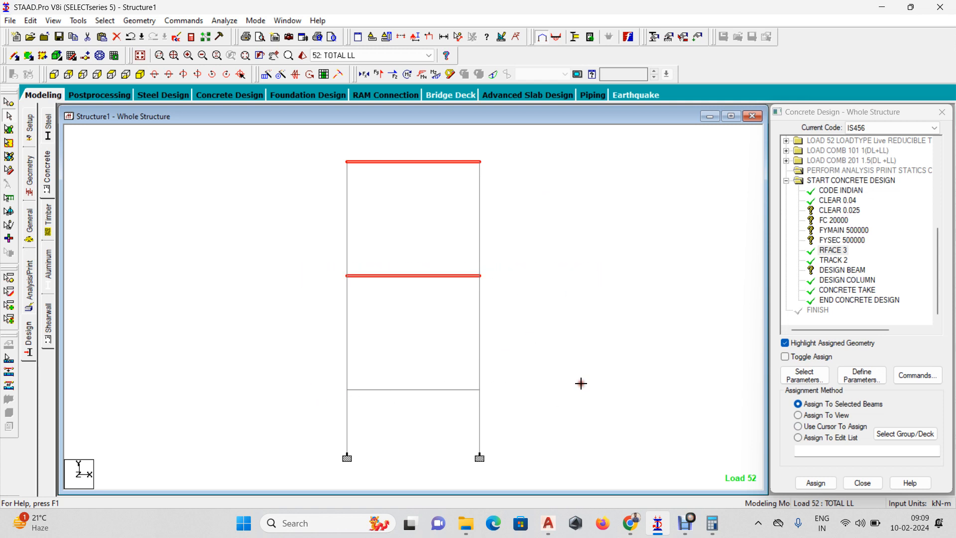
pyautogui.moveTo(293, 381); pyautogui.dragTo(592, 395)
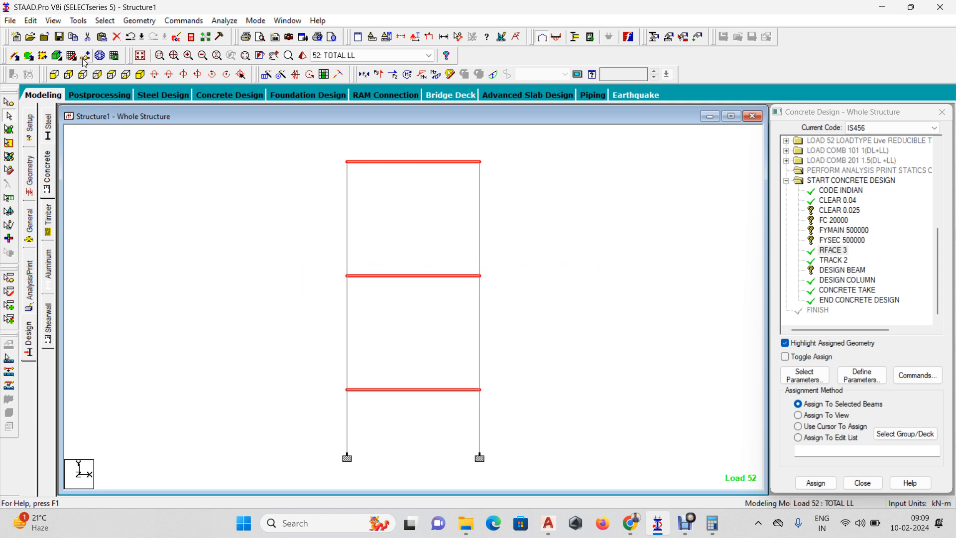
pyautogui.click(54, 20)
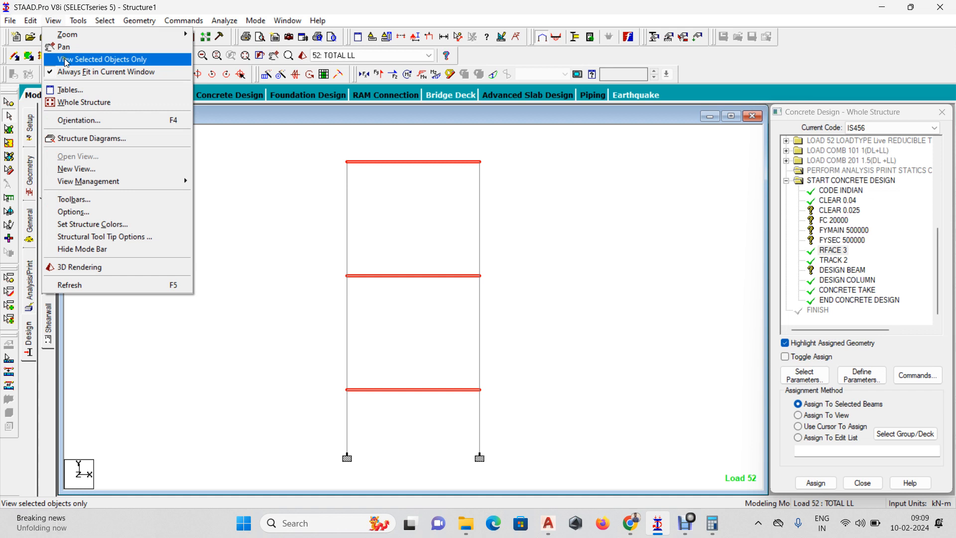
pyautogui.click(64, 59)
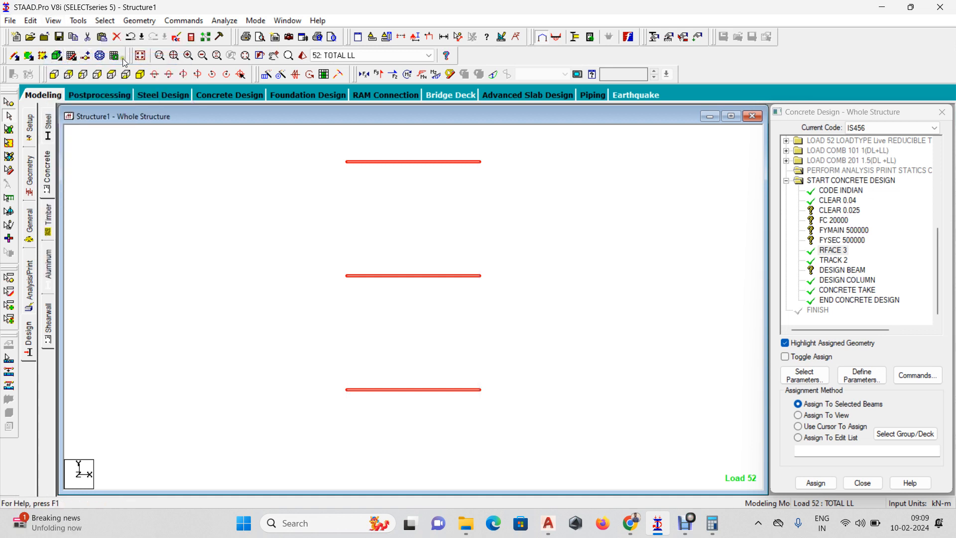
pyautogui.click(140, 74)
pyautogui.click(672, 255)
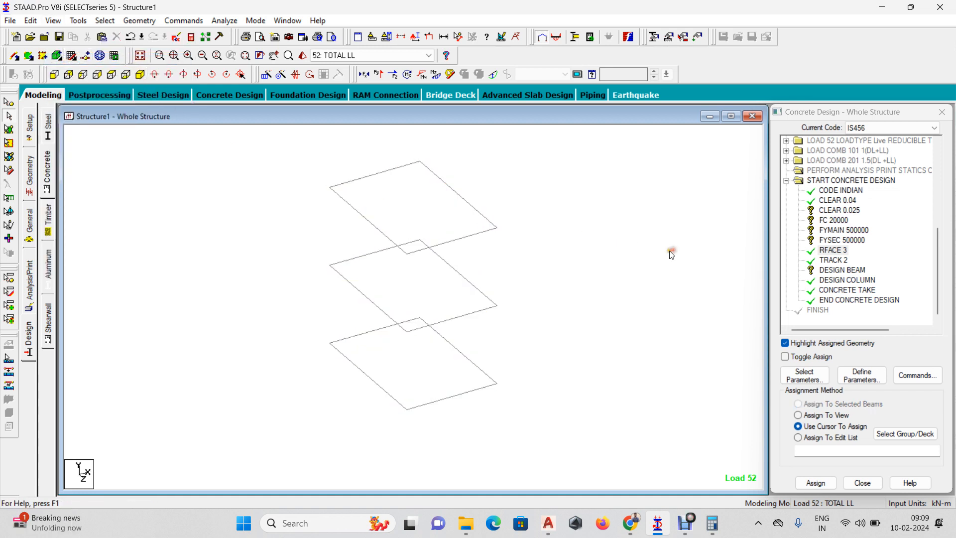
# Step: Assign the CLEAR 0.025 parameter to all the isolated beams using the Assign To View method
pyautogui.click(840, 210)
pyautogui.click(827, 416)
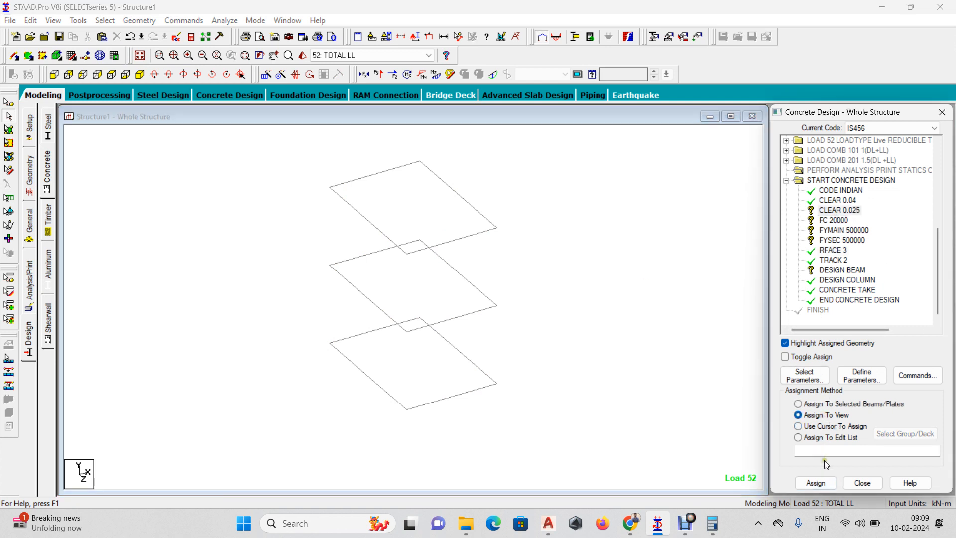
pyautogui.click(816, 482)
pyautogui.click(878, 333)
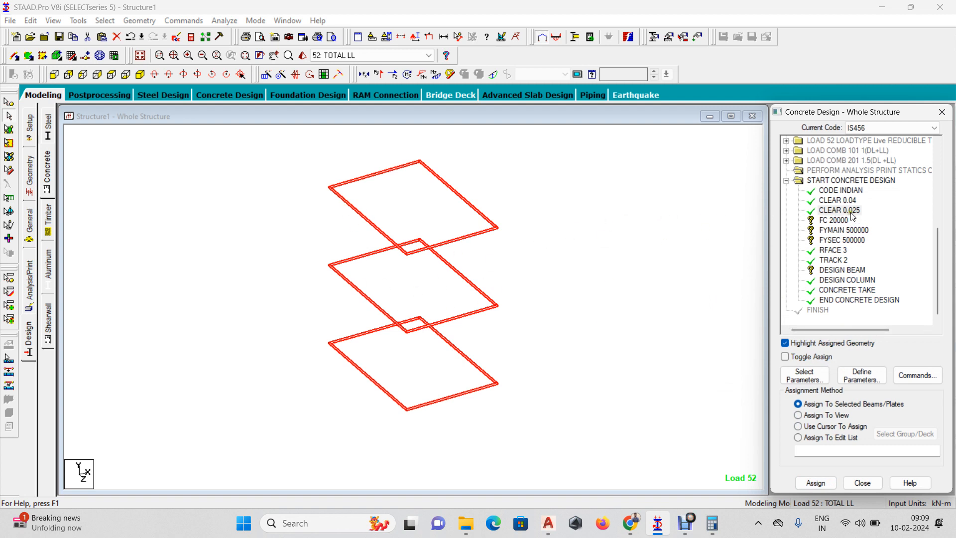
# Step: Assign the DESIGN BEAM command to all the isolated beams using the Assign To View method
pyautogui.click(842, 221)
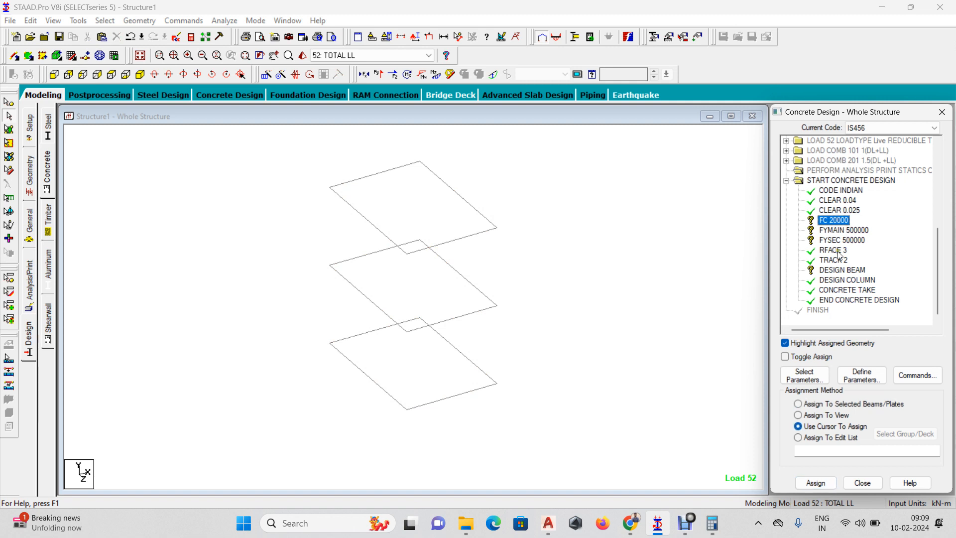
pyautogui.click(840, 271)
pyautogui.click(823, 415)
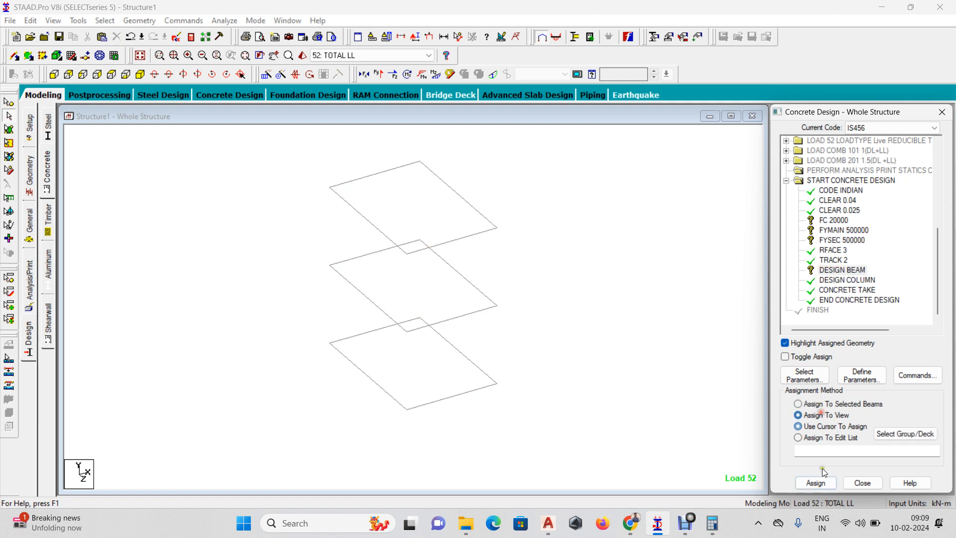
pyautogui.click(816, 484)
pyautogui.click(878, 330)
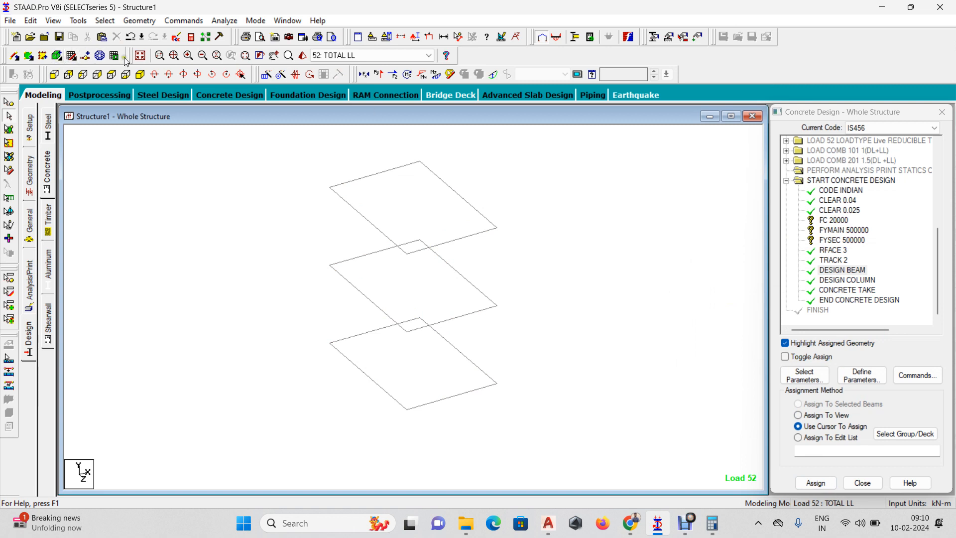
# Step: Restore the whole structure and assign the FC 20000 parameter to all members using Assign To View
pyautogui.click(141, 58)
pyautogui.click(841, 219)
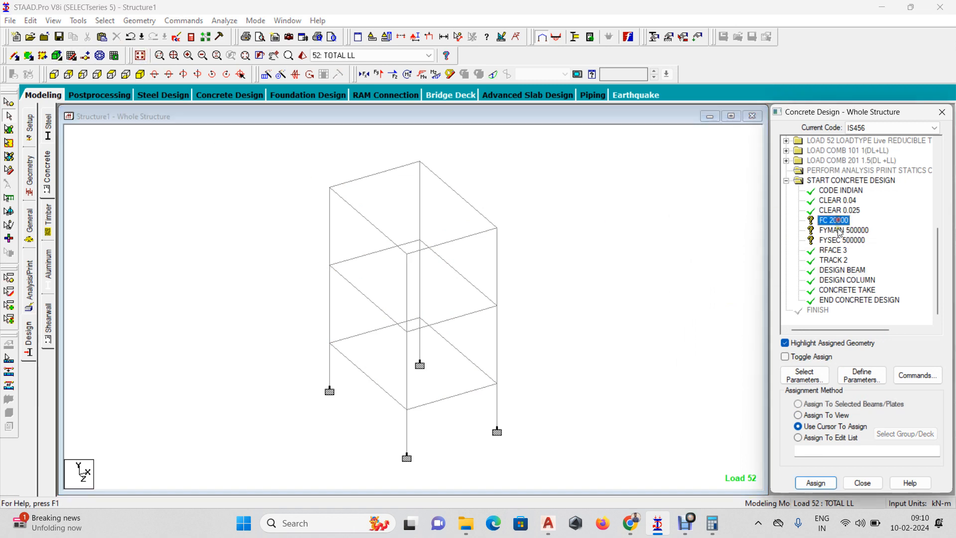
pyautogui.click(826, 415)
pyautogui.click(819, 482)
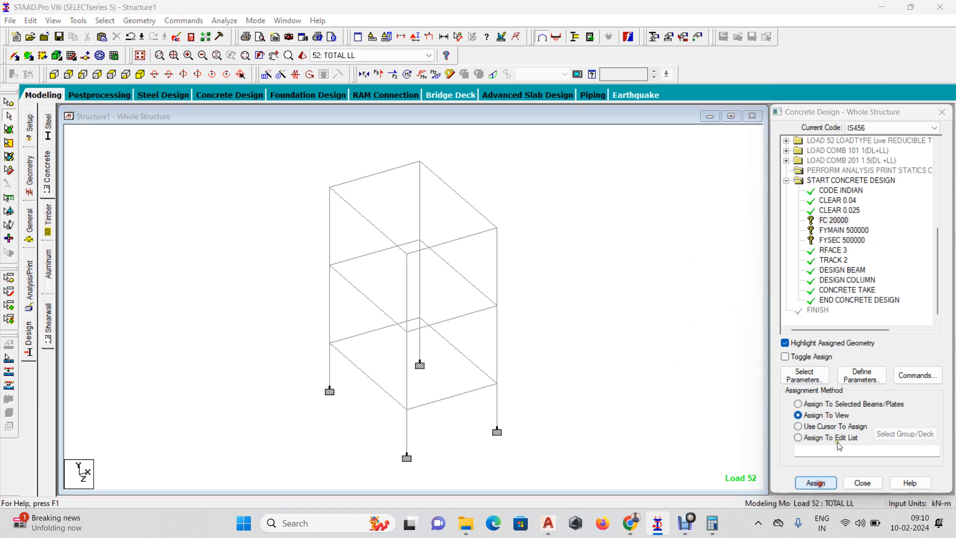
pyautogui.click(873, 331)
# Step: Assign the FYMAIN 500000 parameter to the whole structure using the Assign To View method
pyautogui.click(843, 230)
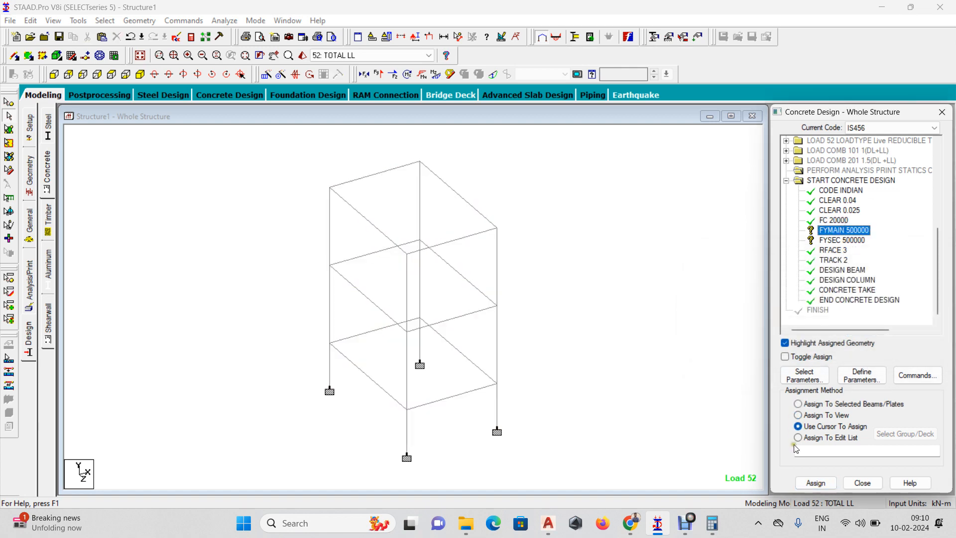
pyautogui.click(812, 415)
pyautogui.click(816, 483)
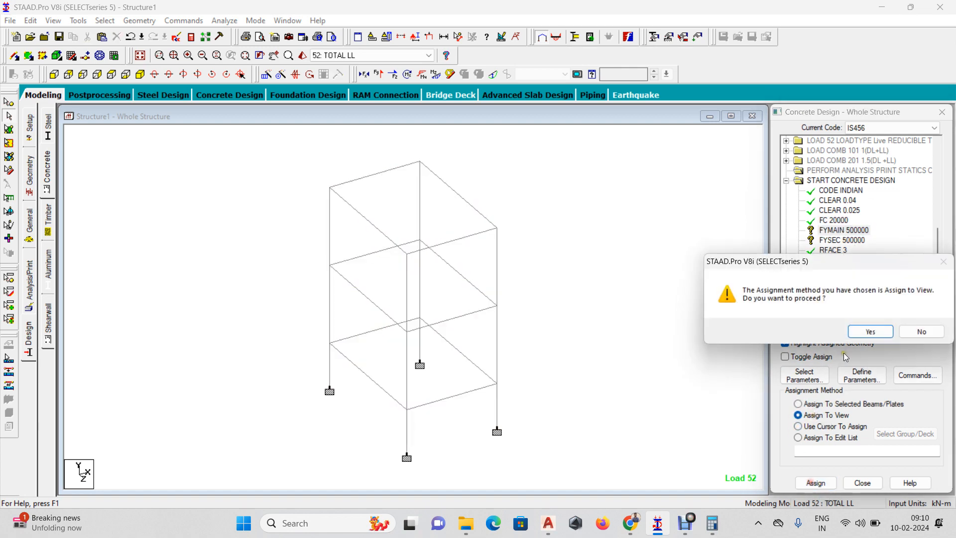
pyautogui.click(871, 331)
# Step: Assign the FYSEC 500000 parameter to the whole structure using the Assign To View method
pyautogui.click(836, 239)
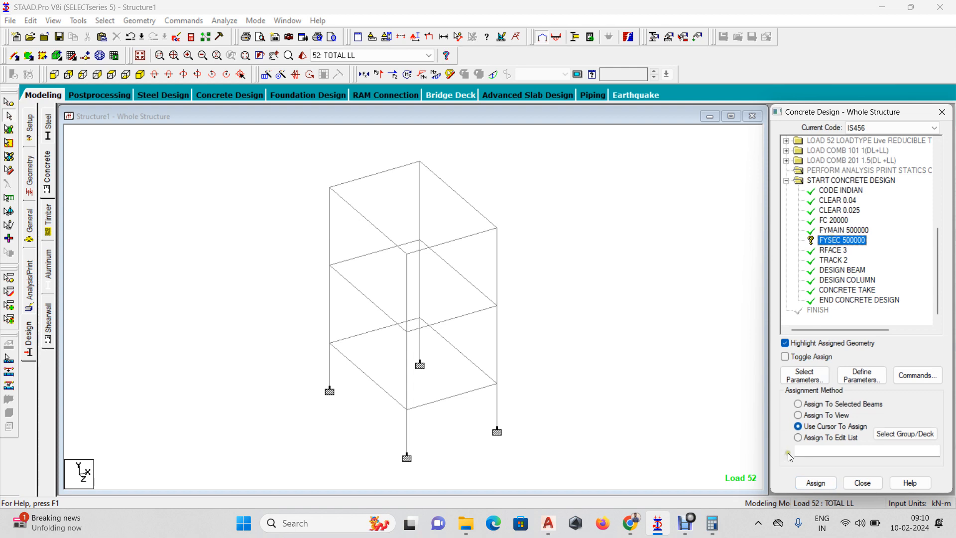
pyautogui.click(817, 415)
pyautogui.click(816, 483)
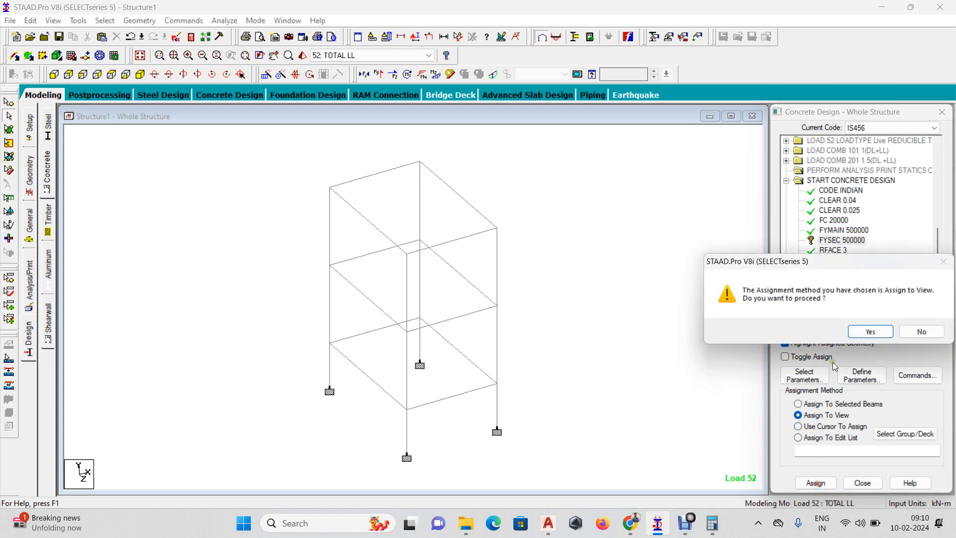
pyautogui.click(871, 331)
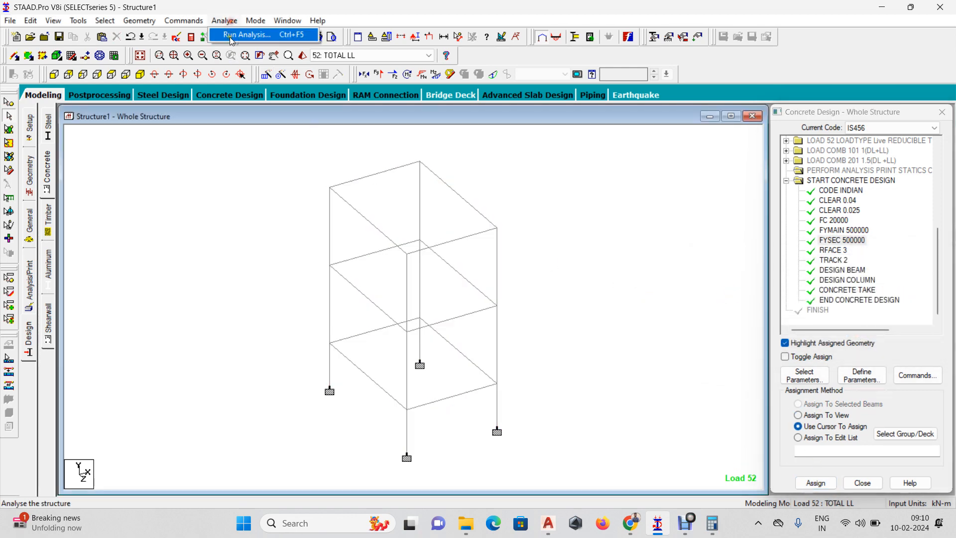
# Step: Run the analysis with the concrete design and finish it while staying in modeling mode
pyautogui.click(233, 38)
pyautogui.press('Return')
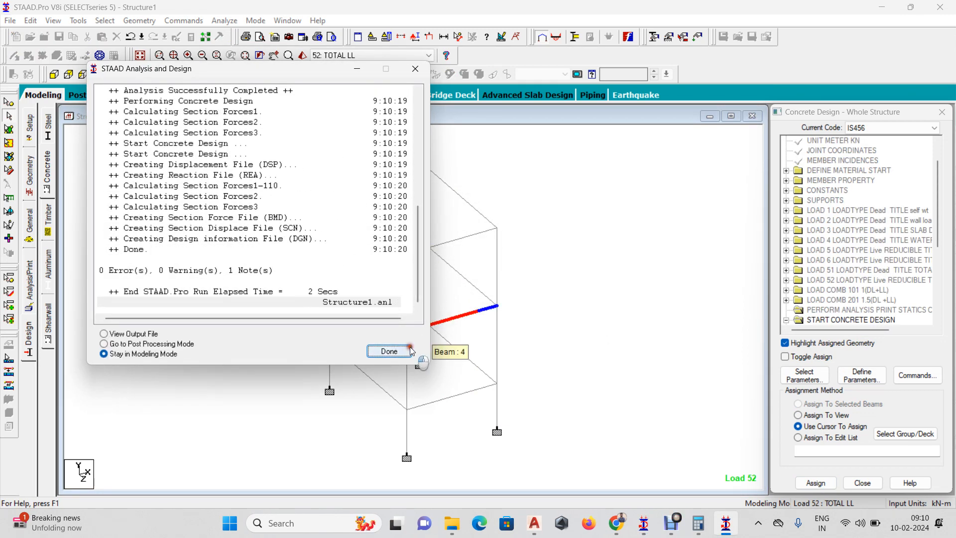
pyautogui.click(389, 351)
# Step: Examine the concrete design results of the upper-storey corner column, member 24, keeping the frame visible beside them
pyautogui.click(497, 285)
pyautogui.doubleClick(497, 285)
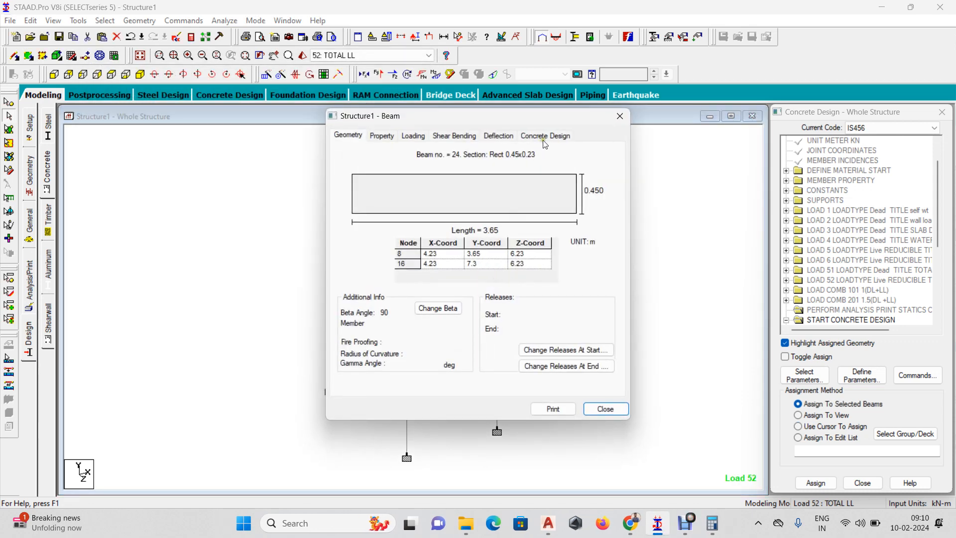
pyautogui.click(546, 136)
pyautogui.moveTo(485, 116); pyautogui.dragTo(741, 91)
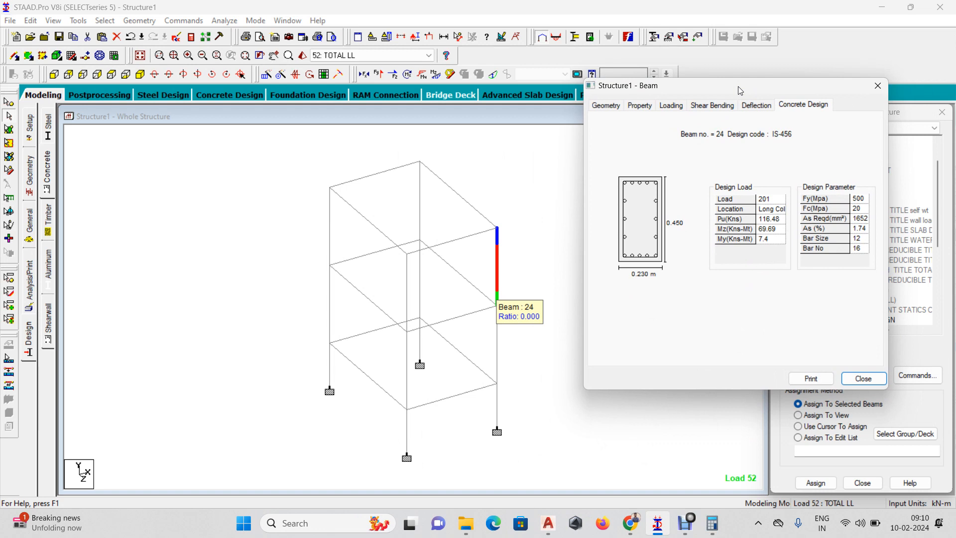
# Step: Examine the deflection data of the roof-level beams, selecting three of them one after another
pyautogui.click(468, 203)
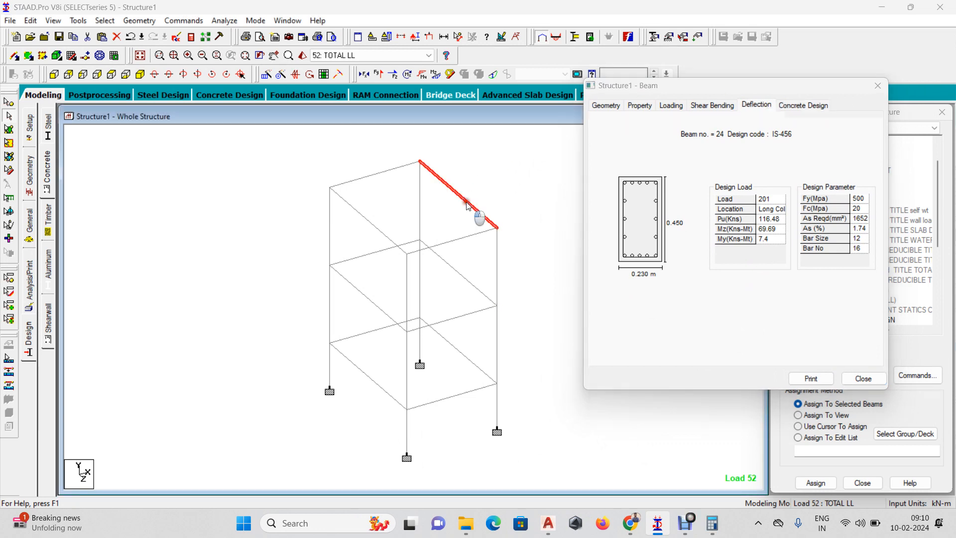
pyautogui.click(384, 177)
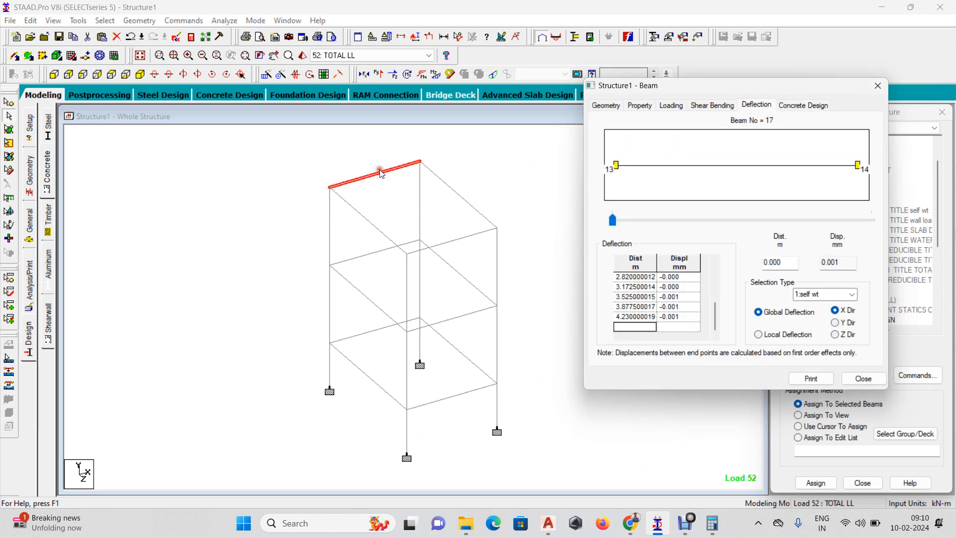
pyautogui.click(372, 222)
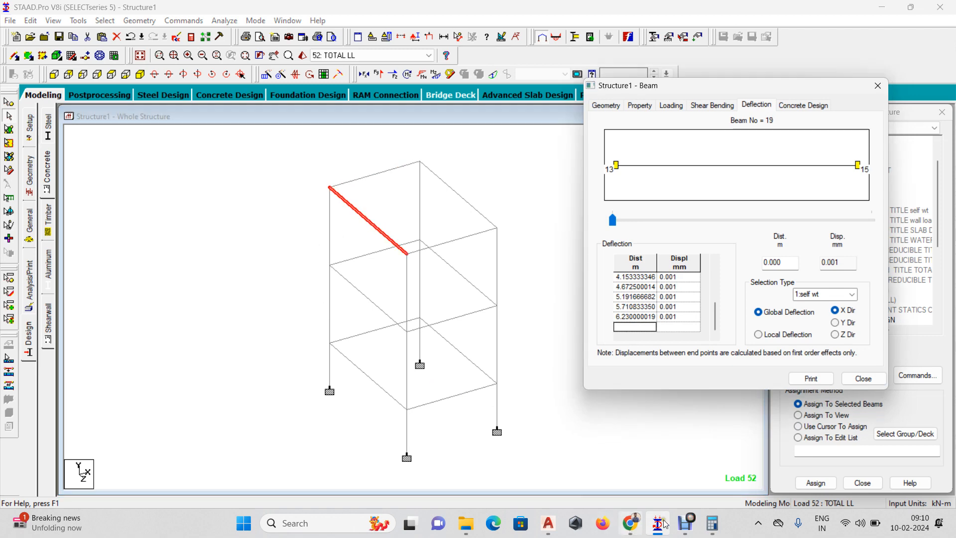
pyautogui.click(686, 523)
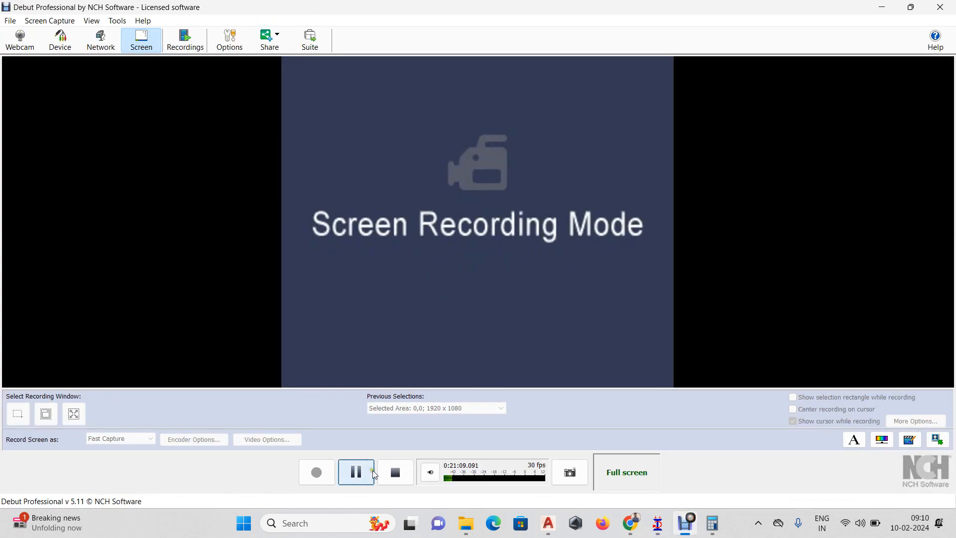